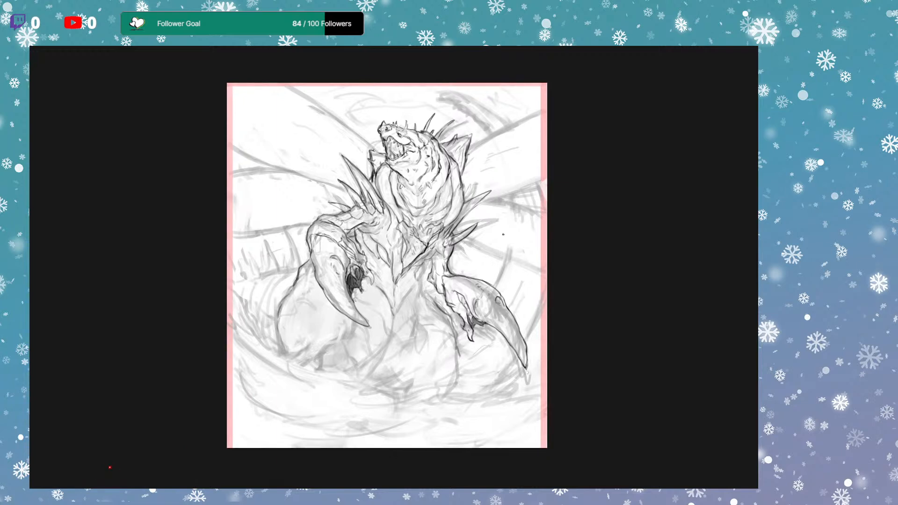
key(ctrl+plus)
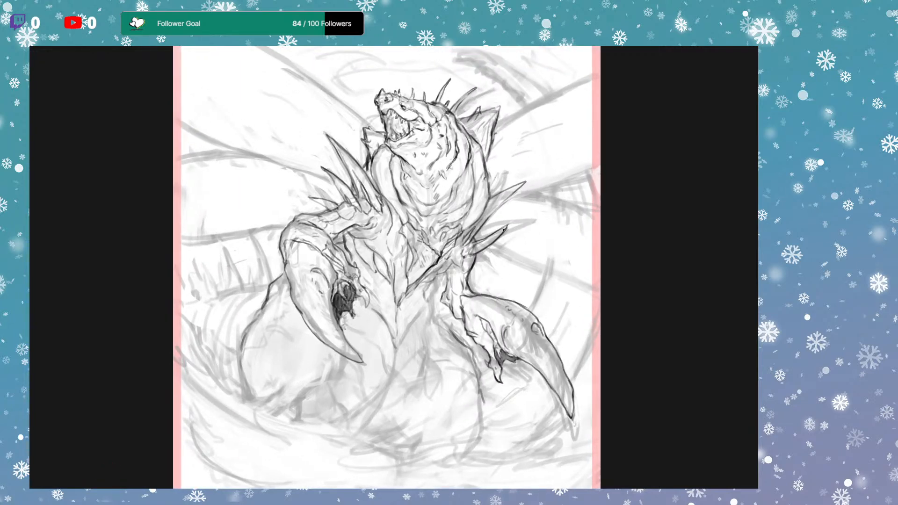
scroll(553, 207, up, 1)
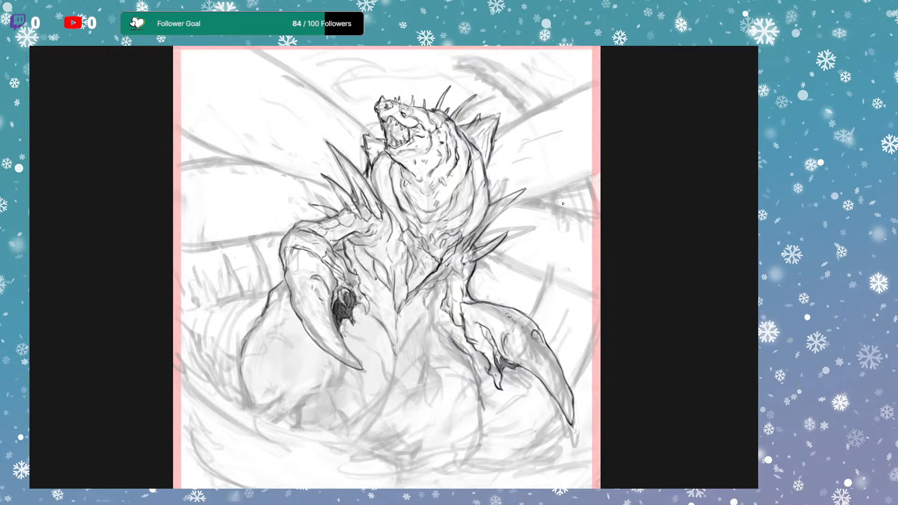
mouse_move(573, 240)
mouse_down()
mouse_move(589, 260)
mouse_move(579, 236)
mouse_up()
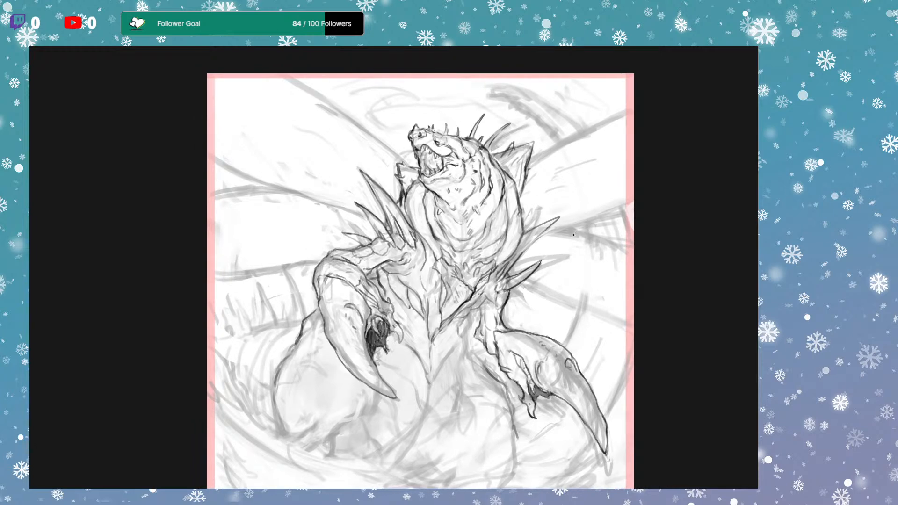
drag(550, 218, 560, 224)
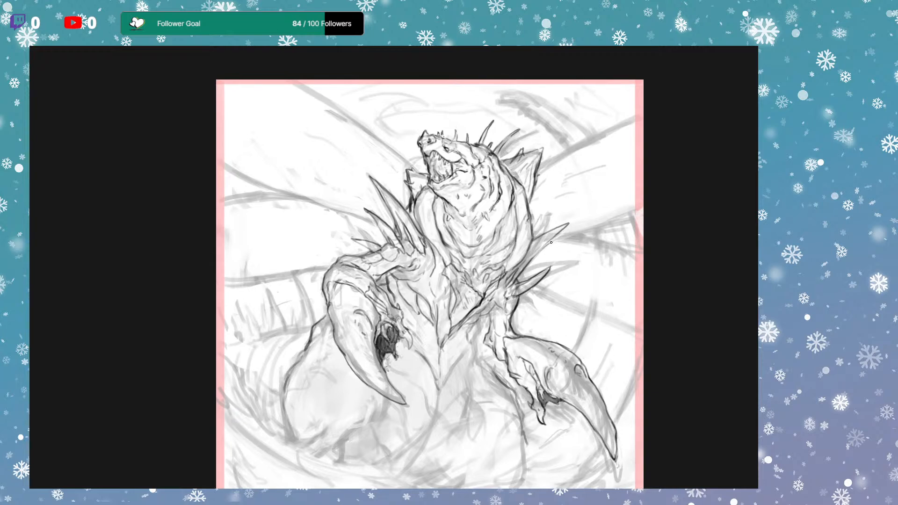
drag(561, 178, 561, 175)
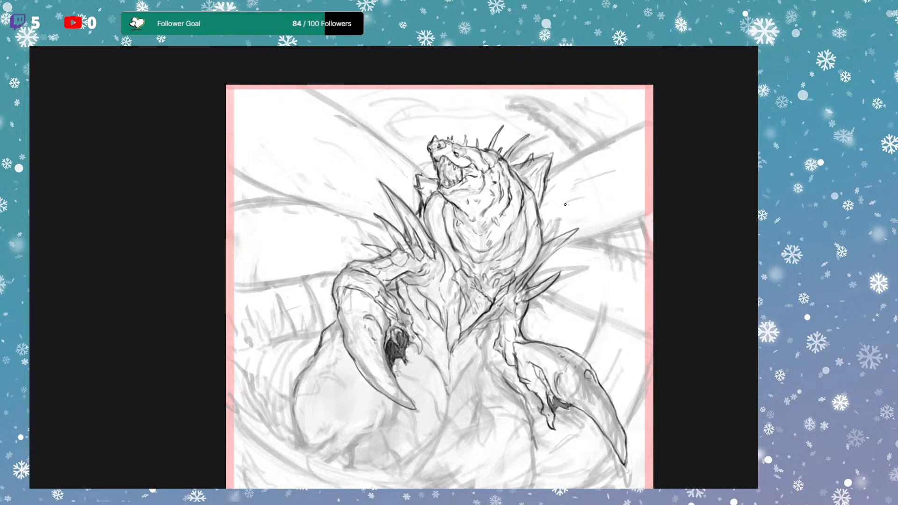
drag(563, 237, 561, 239)
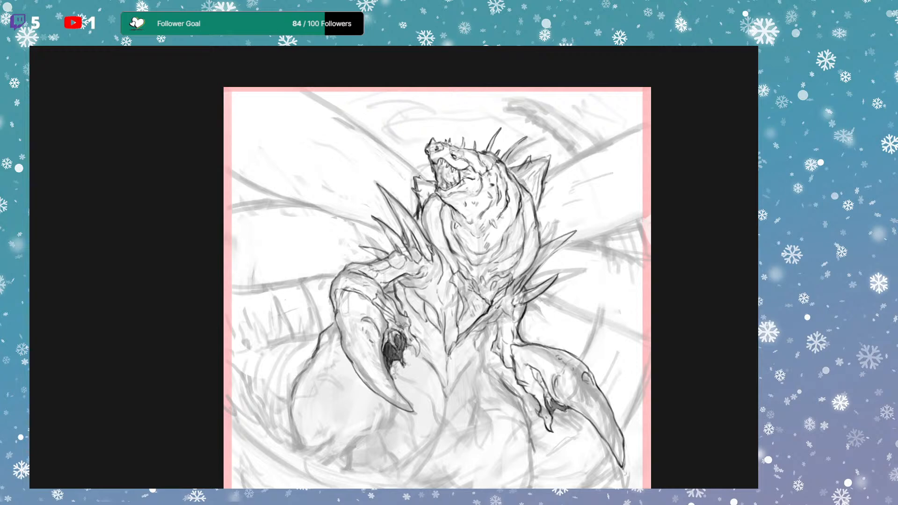
drag(482, 248, 476, 231)
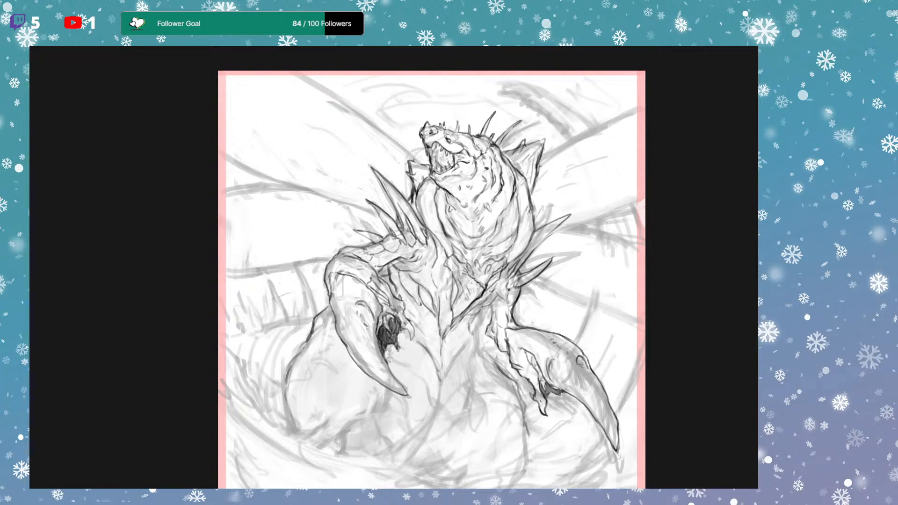
drag(551, 202, 555, 199)
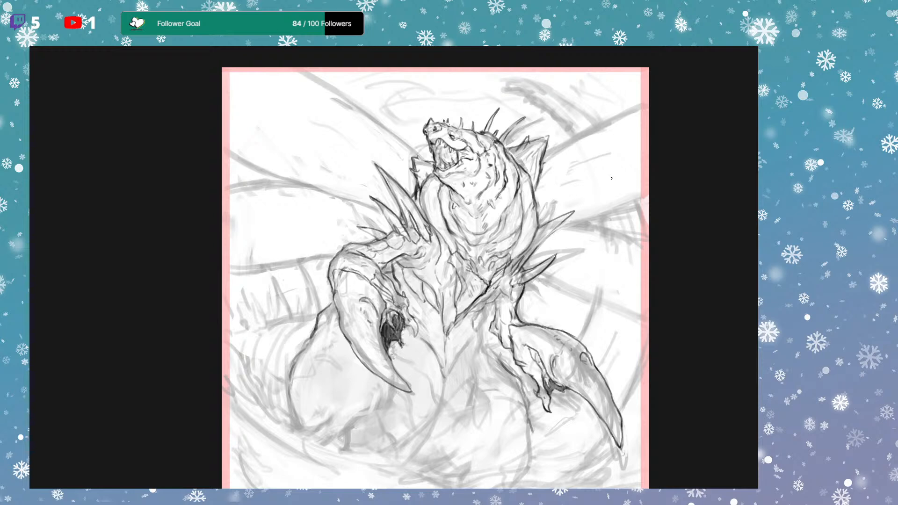
drag(608, 210, 598, 207)
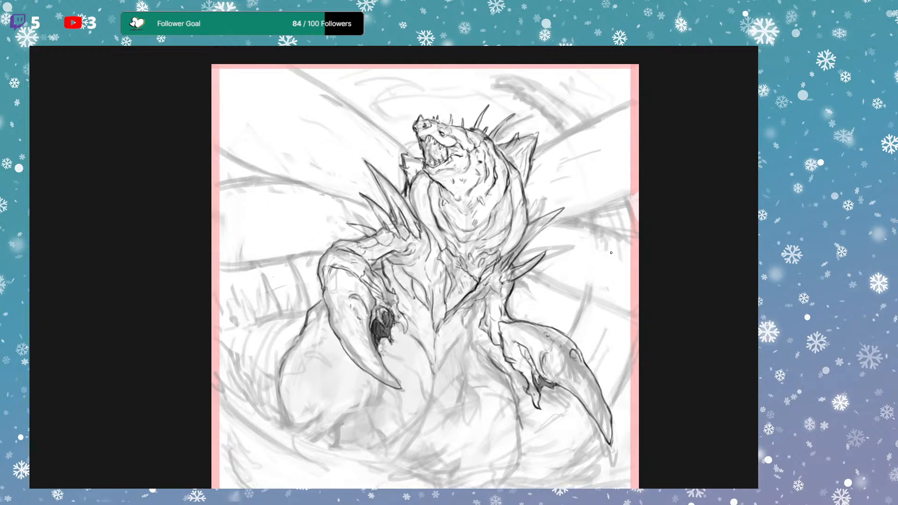
drag(560, 205, 497, 205)
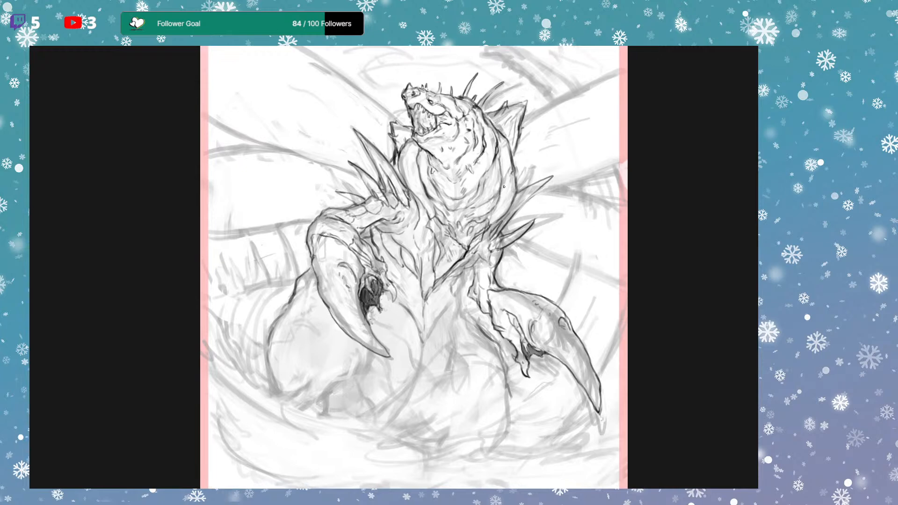
drag(577, 201, 570, 200)
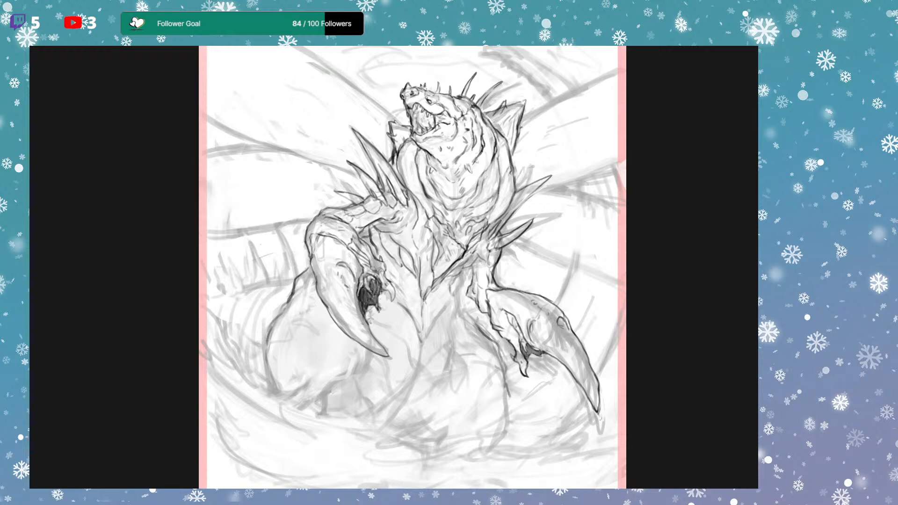
Examine the creature's claws, torso and lower body up close, comparing the refined line work with the rough underdrawing.
drag(512, 287, 507, 183)
drag(473, 274, 486, 299)
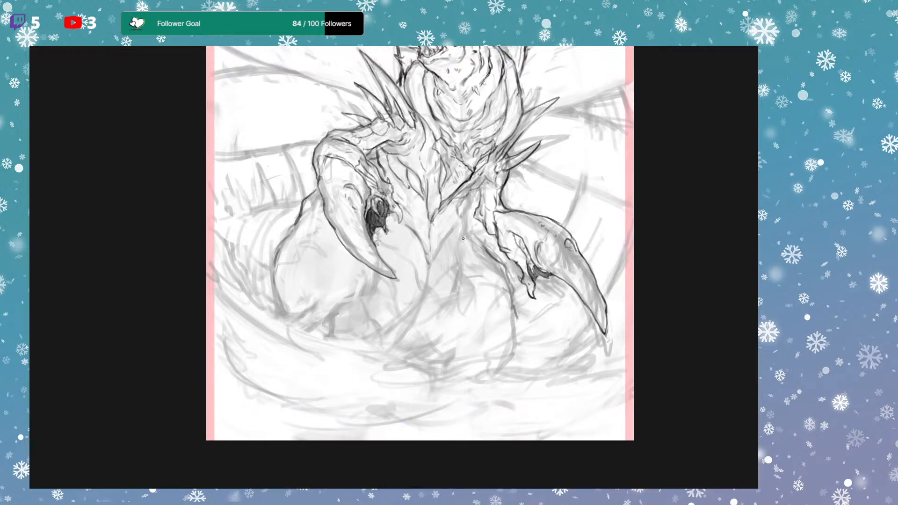
mouse_move(509, 242)
mouse_down()
mouse_move(512, 340)
mouse_move(531, 317)
mouse_up()
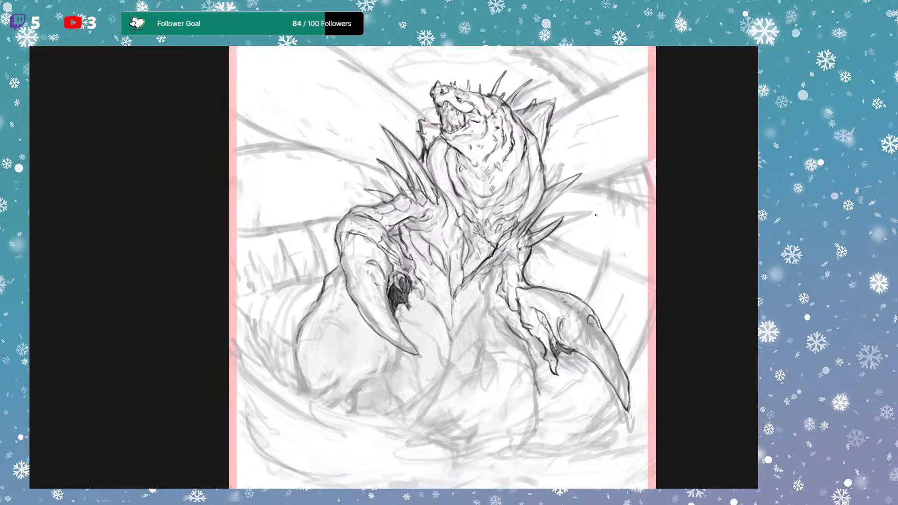
drag(595, 239, 589, 225)
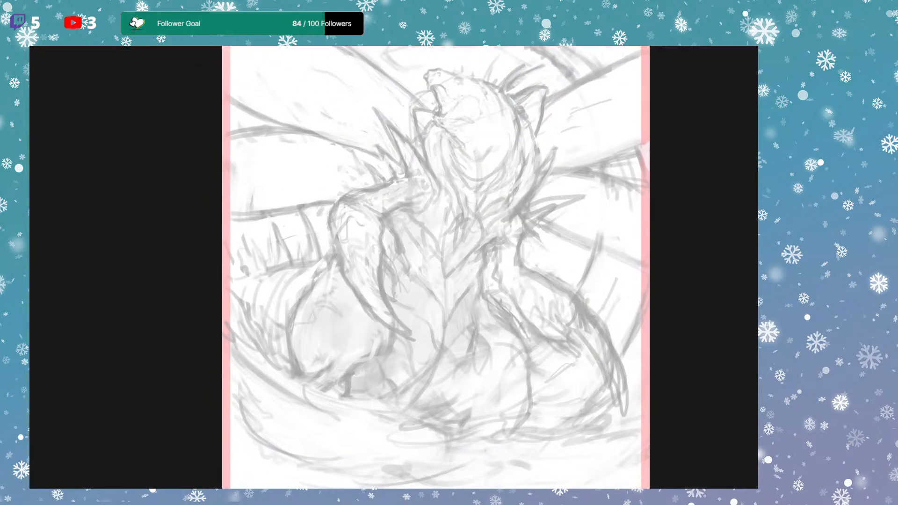
key(ctrl+plus)
drag(514, 318, 509, 396)
mouse_move(604, 216)
mouse_down()
mouse_move(590, 222)
mouse_move(654, 81)
mouse_up()
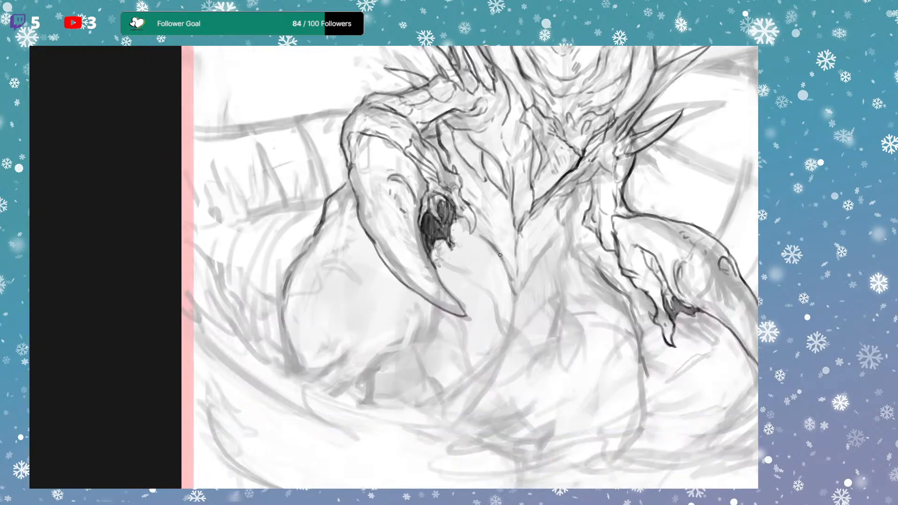
drag(588, 262, 588, 270)
mouse_move(568, 217)
mouse_down()
mouse_move(551, 265)
mouse_move(572, 207)
mouse_move(533, 239)
mouse_move(547, 244)
mouse_up()
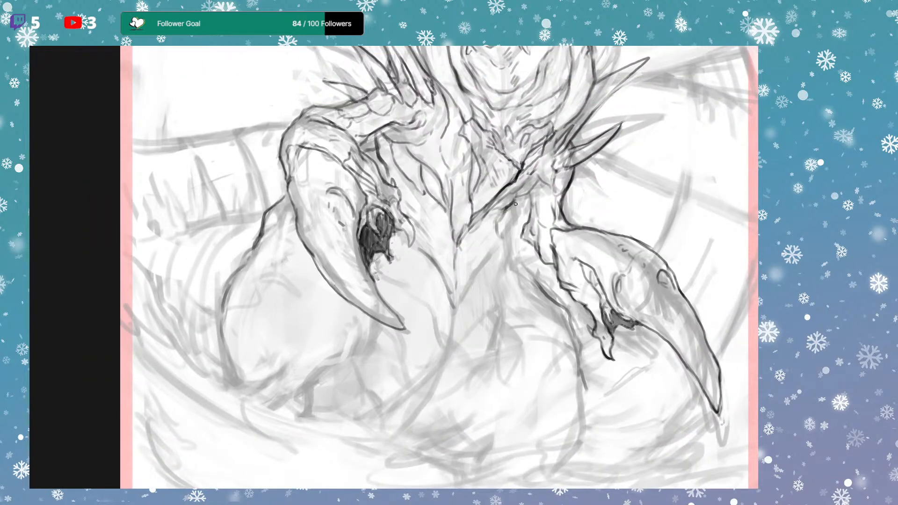
drag(528, 195, 530, 193)
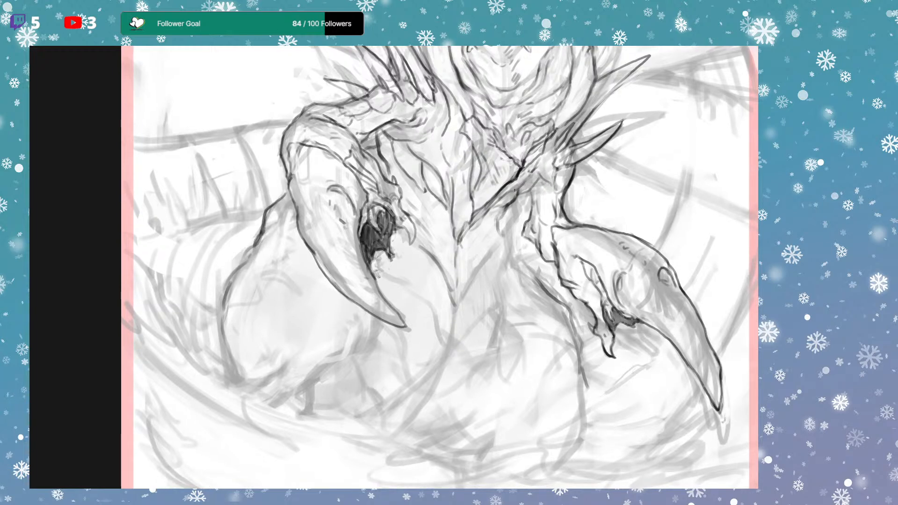
mouse_move(540, 184)
mouse_down()
mouse_move(525, 227)
mouse_move(510, 207)
mouse_up()
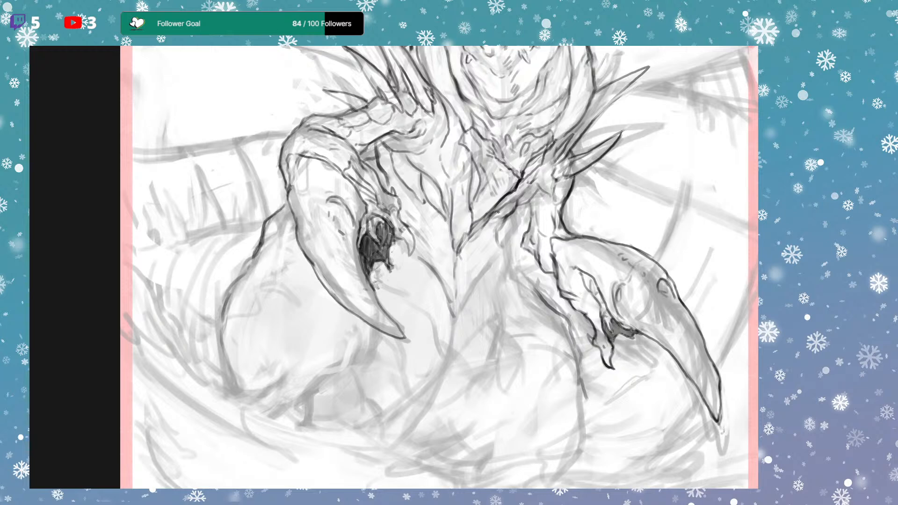
drag(490, 220, 527, 241)
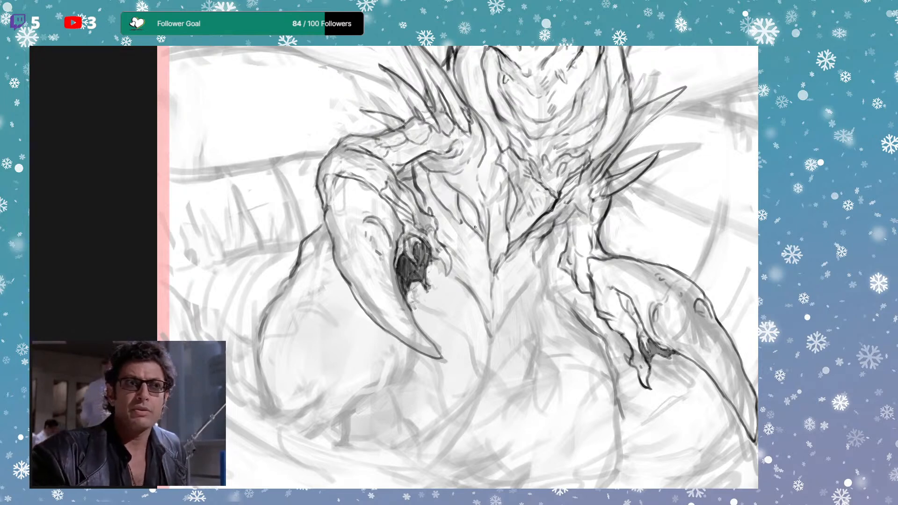
Redraw the outer contour of the bulbous body form behind the left claw with darker lines, including its lower edge beneath the claw tip.
drag(429, 298, 474, 209)
drag(578, 211, 625, 134)
mouse_move(486, 212)
mouse_down()
mouse_move(486, 244)
mouse_move(495, 227)
mouse_up()
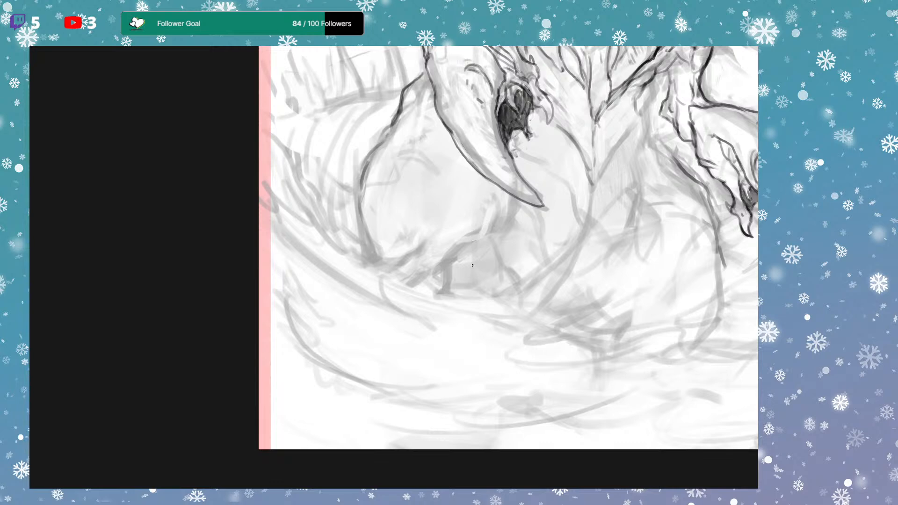
drag(332, 228, 348, 242)
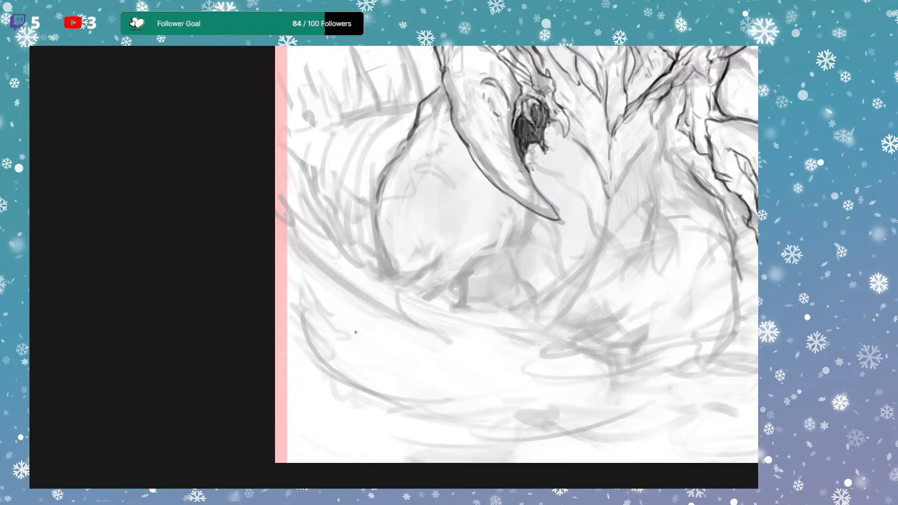
mouse_move(406, 139)
mouse_down()
mouse_move(377, 194)
mouse_move(383, 246)
mouse_up()
drag(492, 222, 480, 262)
mouse_move(446, 322)
mouse_down()
mouse_move(500, 279)
mouse_move(504, 253)
mouse_move(499, 282)
mouse_move(478, 298)
mouse_move(515, 277)
mouse_move(502, 270)
mouse_move(501, 281)
mouse_move(520, 253)
mouse_move(504, 256)
mouse_move(505, 223)
mouse_up()
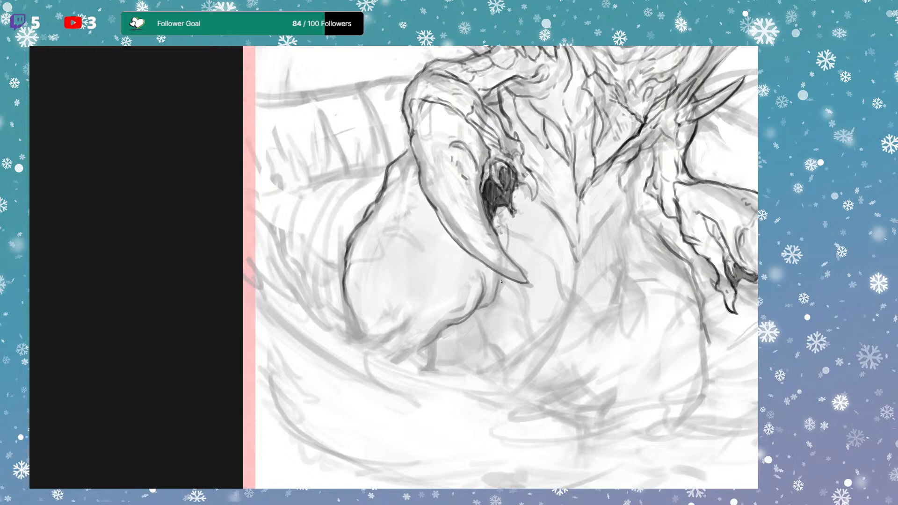
drag(489, 304, 543, 241)
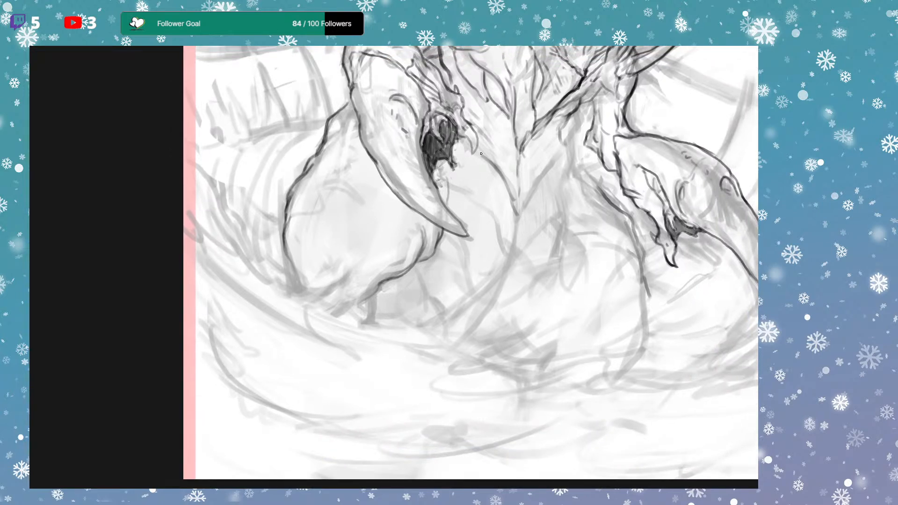
Draw a darker contour from the left claw's inner hook down to the pointed tip of the central chest plate.
drag(497, 168, 508, 185)
drag(536, 214, 515, 260)
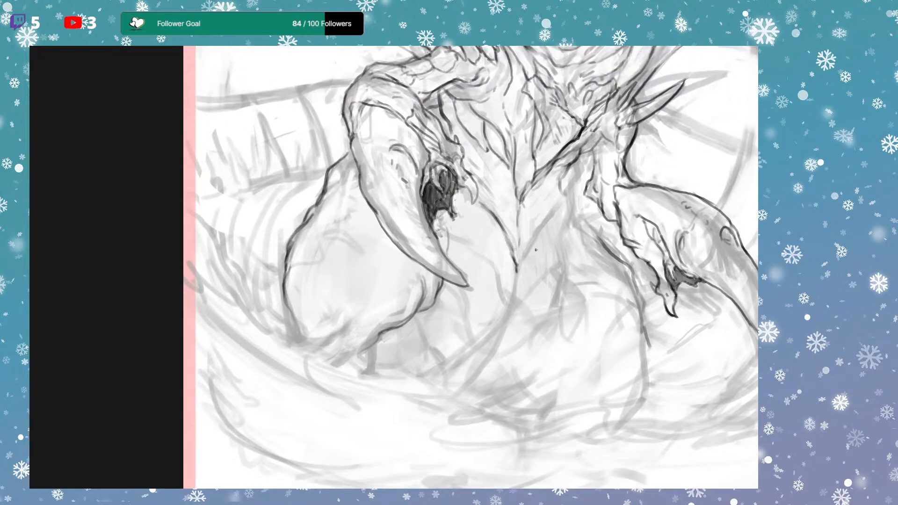
drag(528, 254, 541, 242)
drag(600, 209, 576, 244)
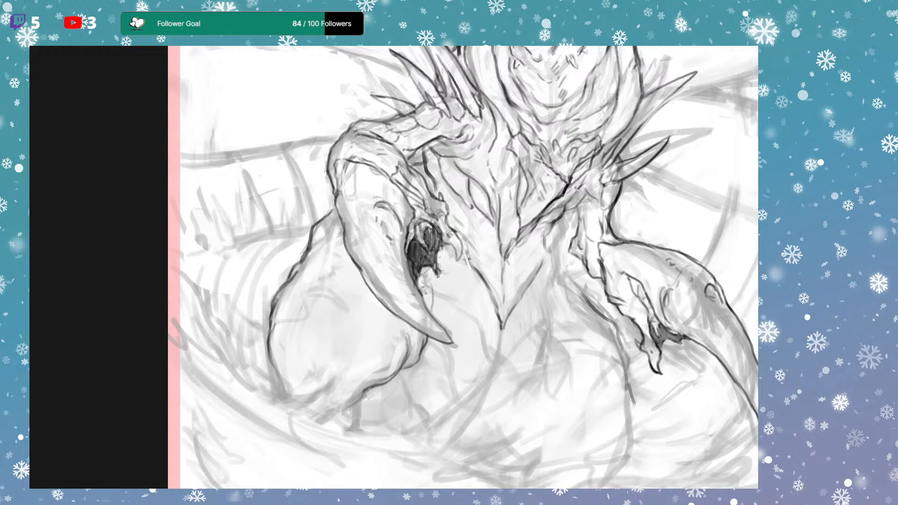
drag(561, 196, 572, 166)
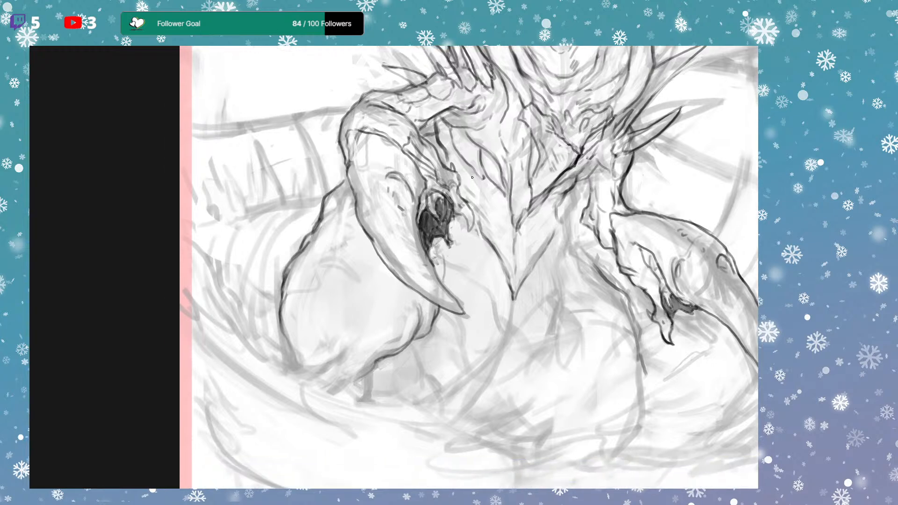
Refine the overlapping plate line left of the chest's centre and draw the right edge rising from the chest plate's tip.
drag(472, 175, 485, 192)
drag(494, 190, 510, 209)
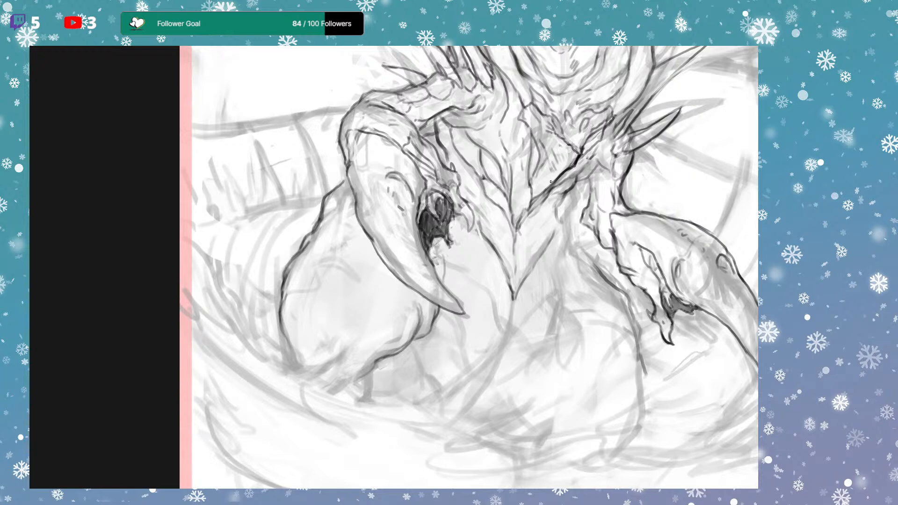
drag(555, 191, 552, 191)
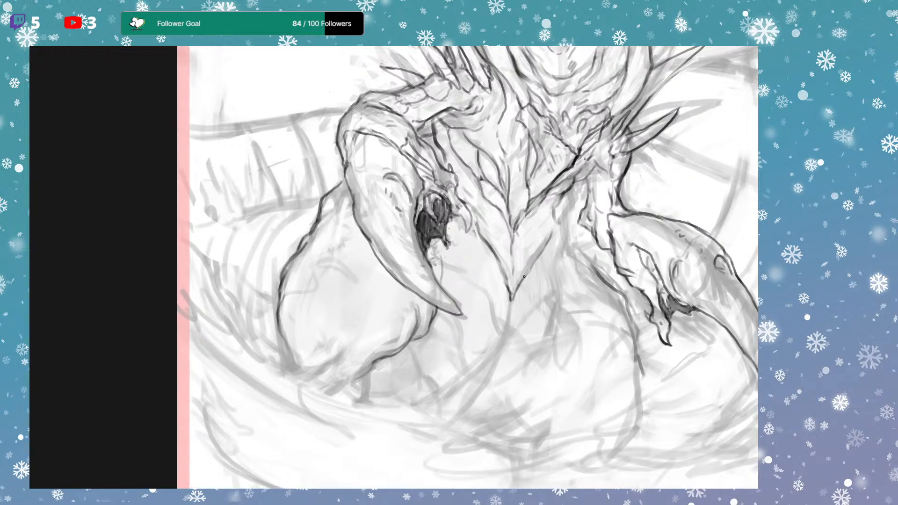
drag(521, 281, 532, 261)
Sketch light inner contour lines on the upper left part of the bulbous body form behind the left claw.
drag(476, 282, 515, 235)
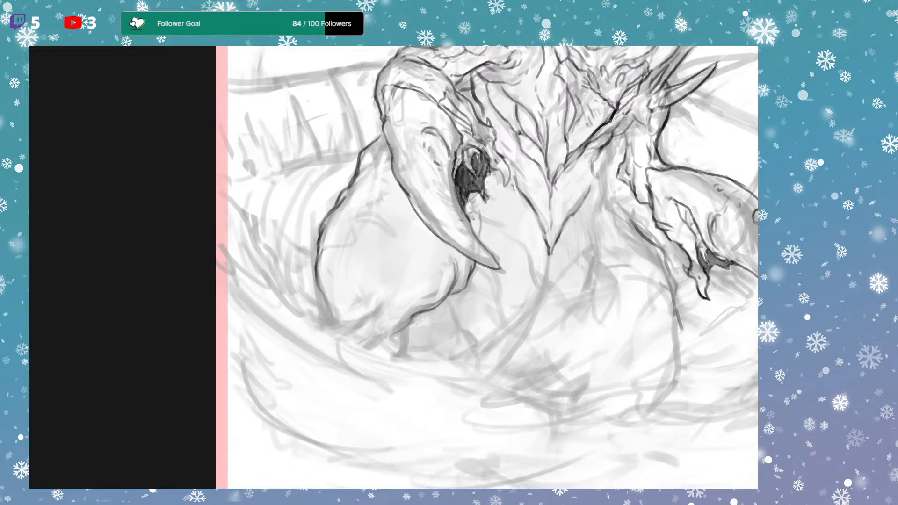
drag(453, 264, 457, 253)
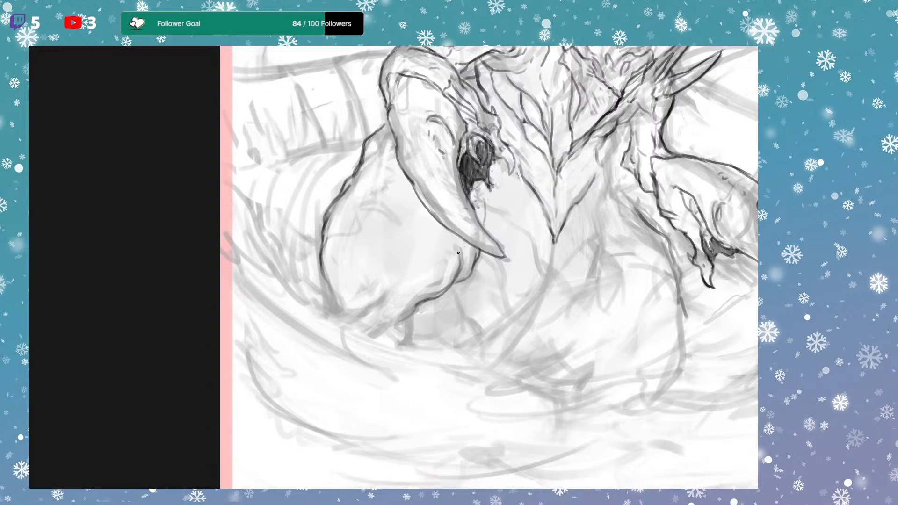
mouse_move(372, 154)
mouse_down()
mouse_move(352, 204)
mouse_move(359, 255)
mouse_up()
mouse_move(353, 216)
mouse_down()
mouse_move(359, 247)
mouse_move(379, 226)
mouse_up()
drag(468, 232, 469, 192)
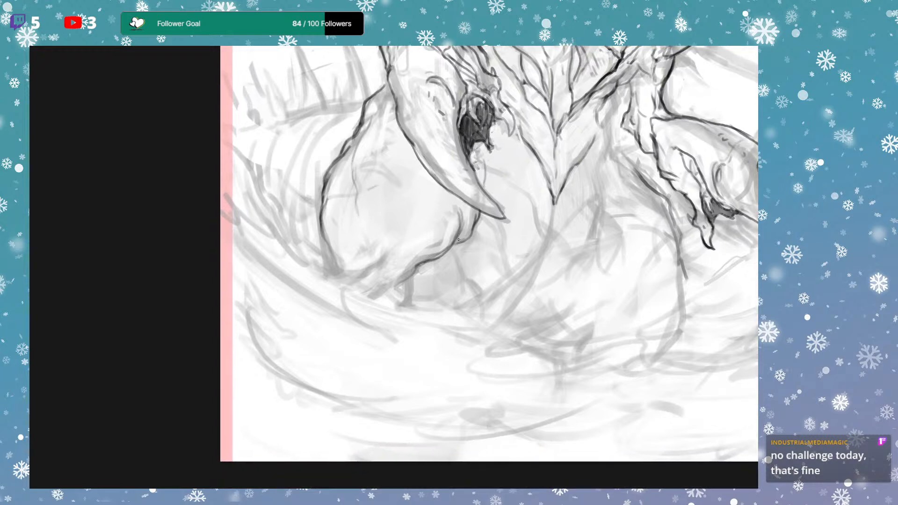
Darken the underside of the bulbous form, close its lower left contour and draw the short vertical fold beneath it.
mouse_move(436, 267)
mouse_down()
mouse_move(439, 227)
mouse_move(418, 253)
mouse_move(417, 271)
mouse_up()
drag(427, 226, 417, 272)
mouse_move(429, 232)
mouse_down()
mouse_move(417, 263)
mouse_move(421, 252)
mouse_up()
drag(420, 259, 416, 268)
drag(333, 207, 329, 238)
mouse_move(341, 203)
mouse_down()
mouse_move(339, 219)
mouse_move(379, 237)
mouse_move(398, 224)
mouse_up()
drag(490, 175, 482, 204)
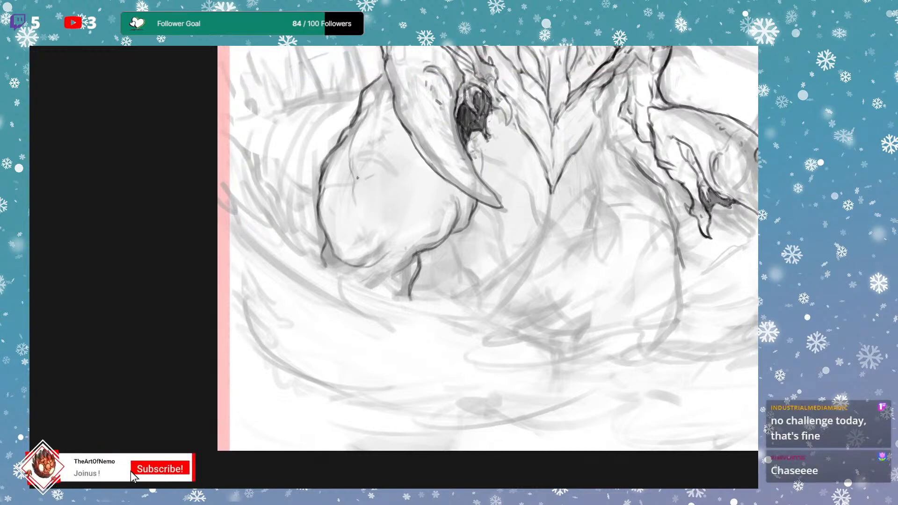
Sketch curved wrinkle lines across the upper part of the bulbous form, undoing unwanted strokes and redrawing the crease beside the claw.
mouse_move(390, 175)
mouse_down()
mouse_move(404, 151)
mouse_move(392, 180)
mouse_up()
drag(410, 136, 387, 192)
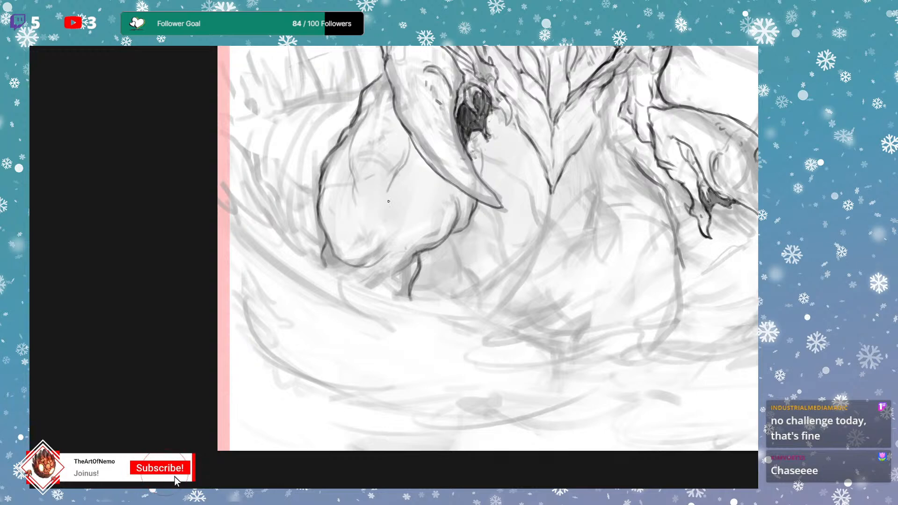
key(ctrl+z)
key(ctrl+z)
drag(412, 148, 389, 190)
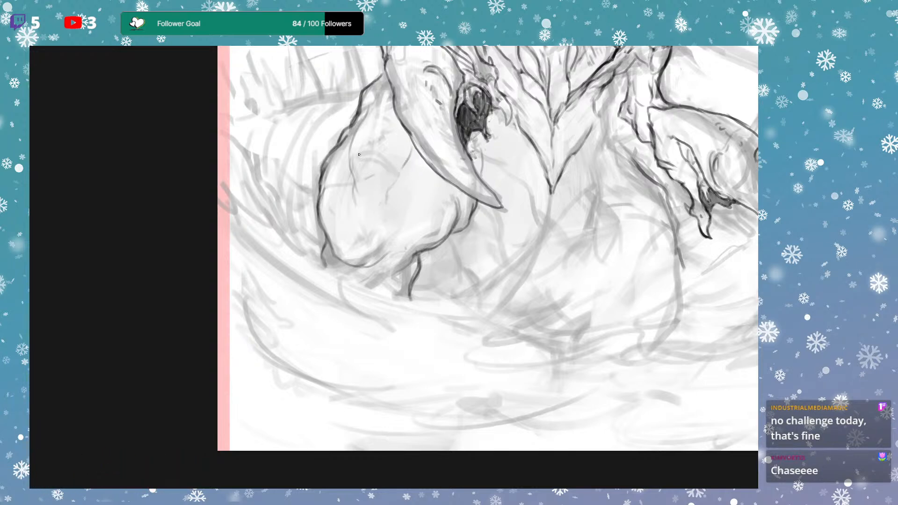
mouse_move(359, 129)
mouse_down()
mouse_move(347, 193)
mouse_move(354, 164)
mouse_move(347, 181)
mouse_up()
key(ctrl+z)
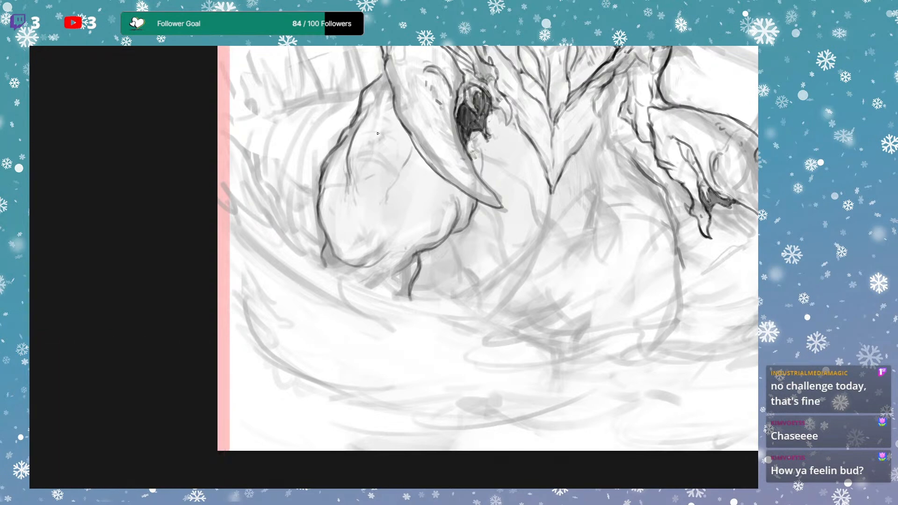
Paste the black-and-red monster figure as a reference, inspect it up close and delete it.
drag(391, 137, 386, 172)
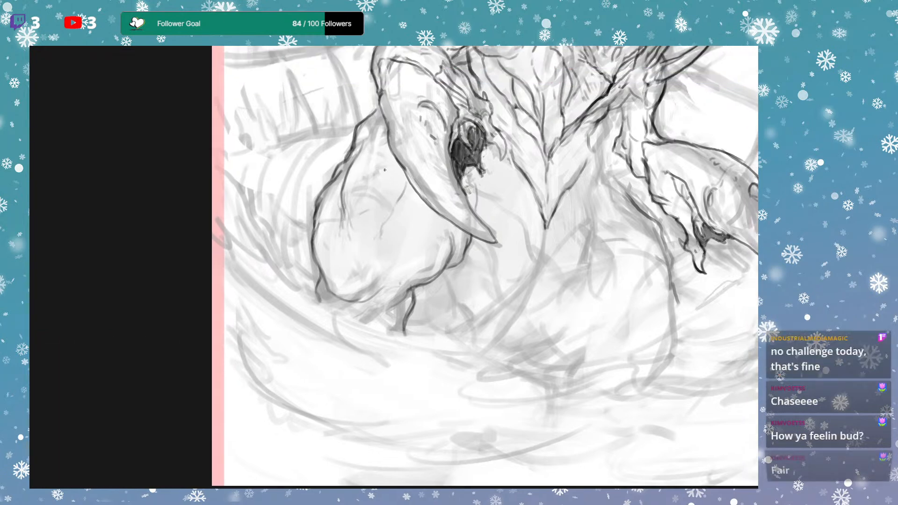
scroll(368, 156, down, 2)
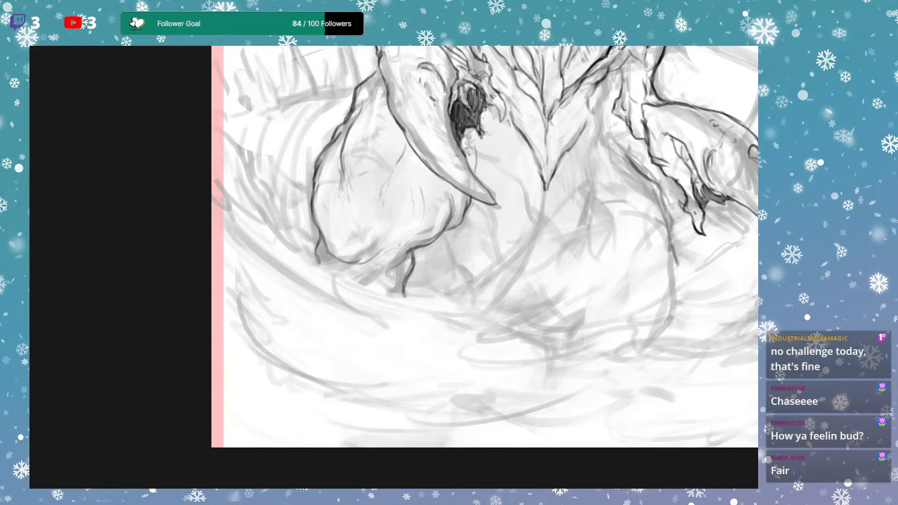
drag(516, 175, 516, 157)
key(ctrl+v)
drag(595, 228, 583, 226)
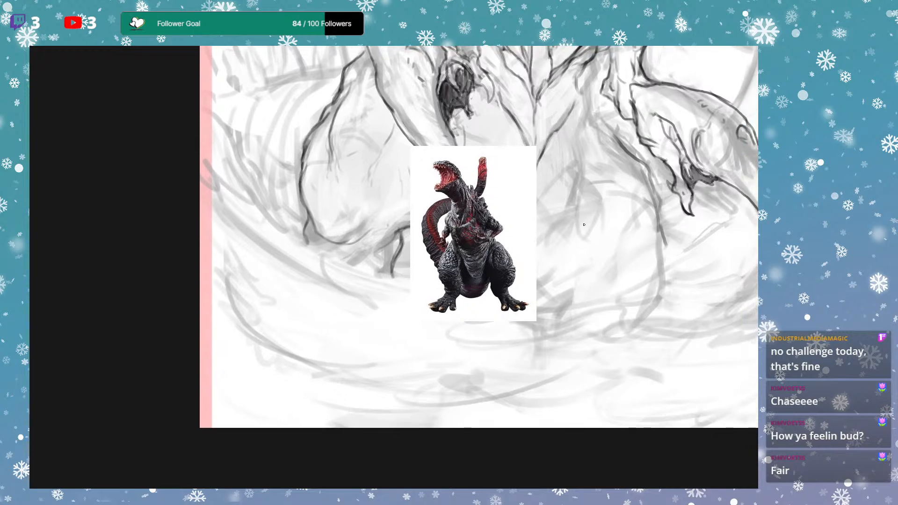
scroll(585, 226, up, 3)
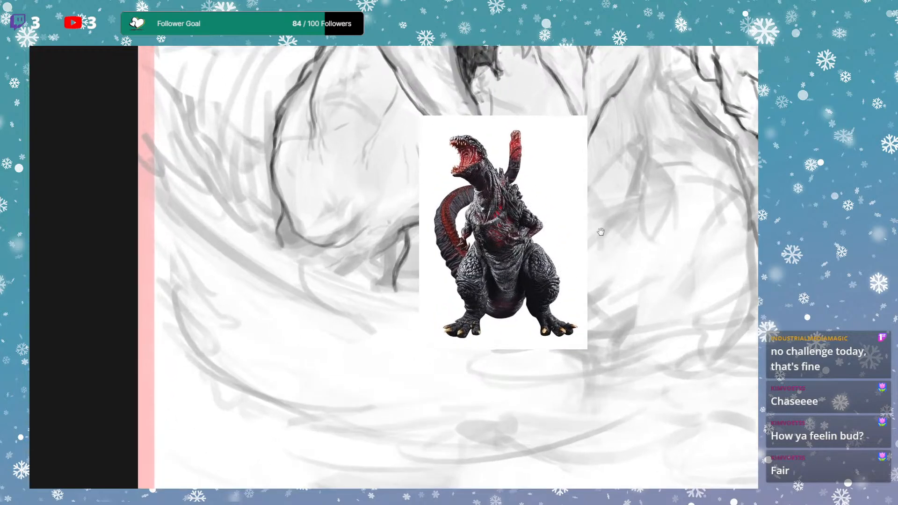
drag(601, 232, 586, 363)
key(Delete)
drag(578, 224, 617, 239)
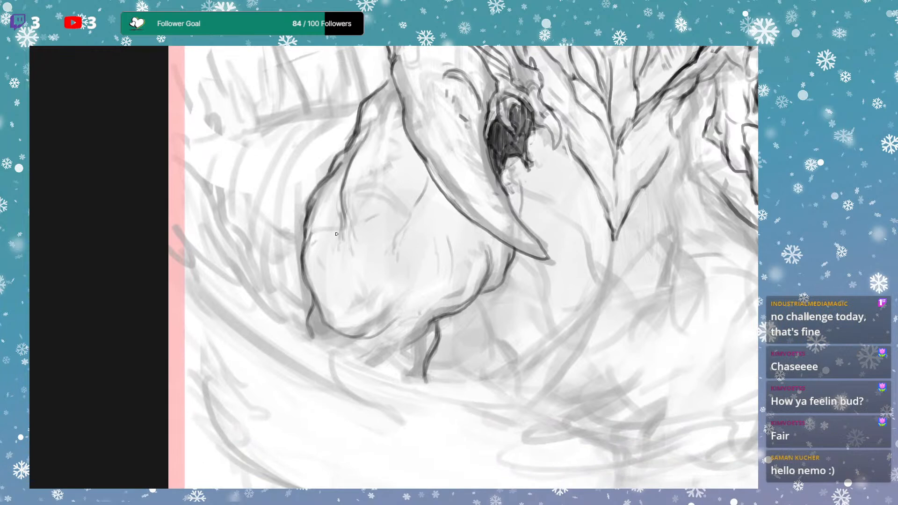
Add small wrinkle strokes along the bulbous form's left inner contour and strengthen the crease running toward the claw.
mouse_move(336, 241)
mouse_down()
mouse_move(320, 252)
mouse_move(328, 239)
mouse_up()
mouse_move(341, 199)
mouse_down()
mouse_move(335, 233)
mouse_move(349, 226)
mouse_move(350, 203)
mouse_up()
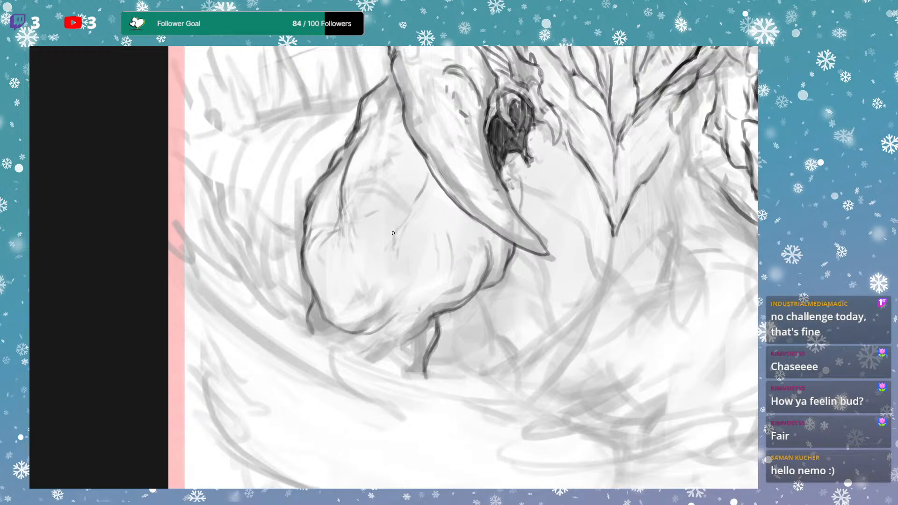
drag(400, 223, 429, 180)
drag(370, 201, 386, 192)
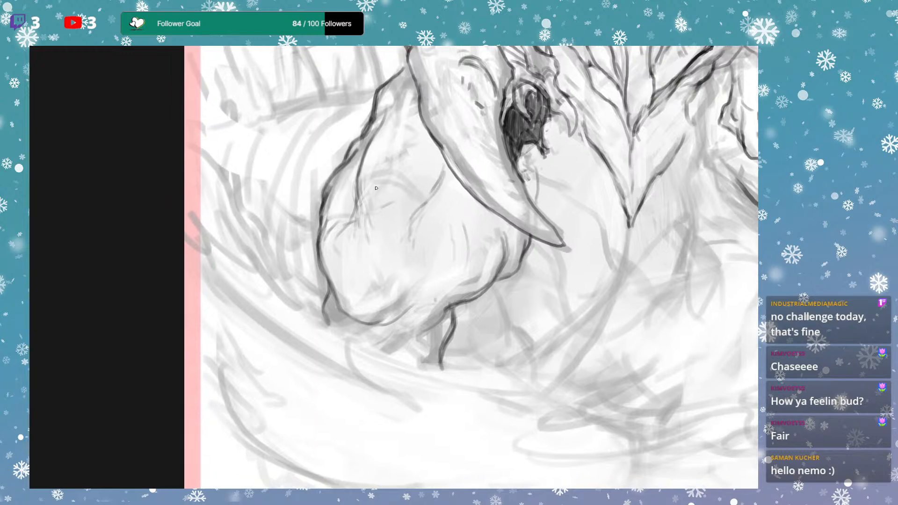
drag(327, 180, 322, 205)
scroll(452, 237, down, 1)
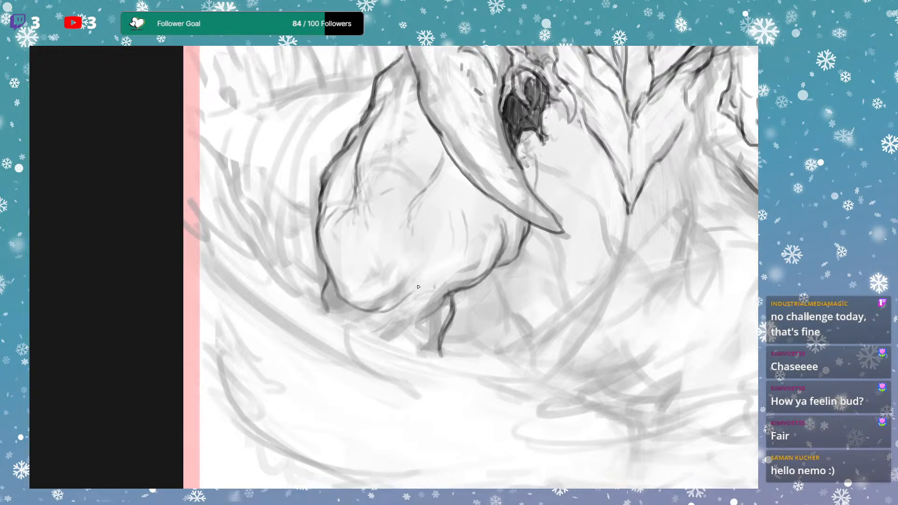
Draw paired wavy fold lines down the right part of the bulbous form, from below the claw to its underside.
mouse_move(432, 280)
mouse_down()
mouse_move(427, 294)
mouse_move(448, 260)
mouse_move(440, 281)
mouse_up()
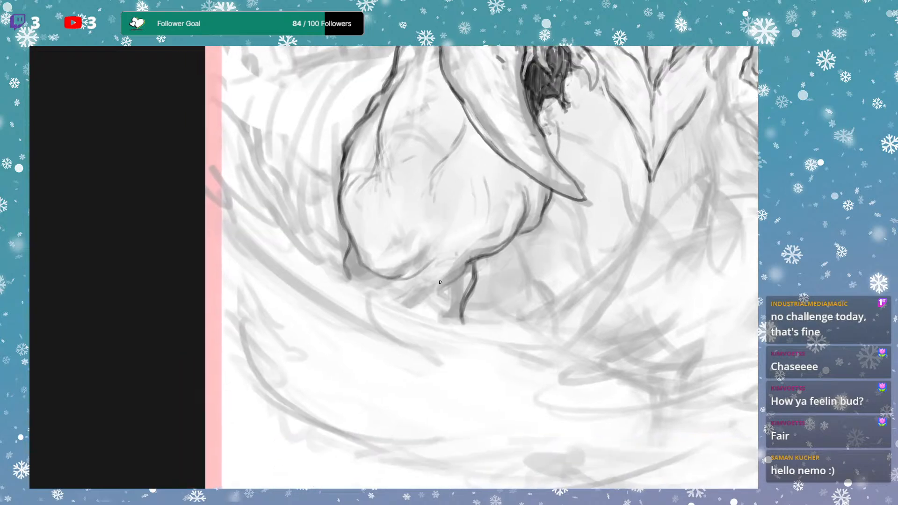
mouse_move(471, 238)
mouse_down()
mouse_move(476, 199)
mouse_move(487, 222)
mouse_up()
drag(472, 198, 481, 176)
drag(523, 176, 460, 257)
drag(473, 224, 477, 169)
mouse_move(512, 210)
mouse_down()
mouse_move(512, 192)
mouse_move(518, 220)
mouse_move(511, 191)
mouse_up()
mouse_move(671, 172)
mouse_down()
mouse_move(666, 224)
mouse_move(715, 178)
mouse_up()
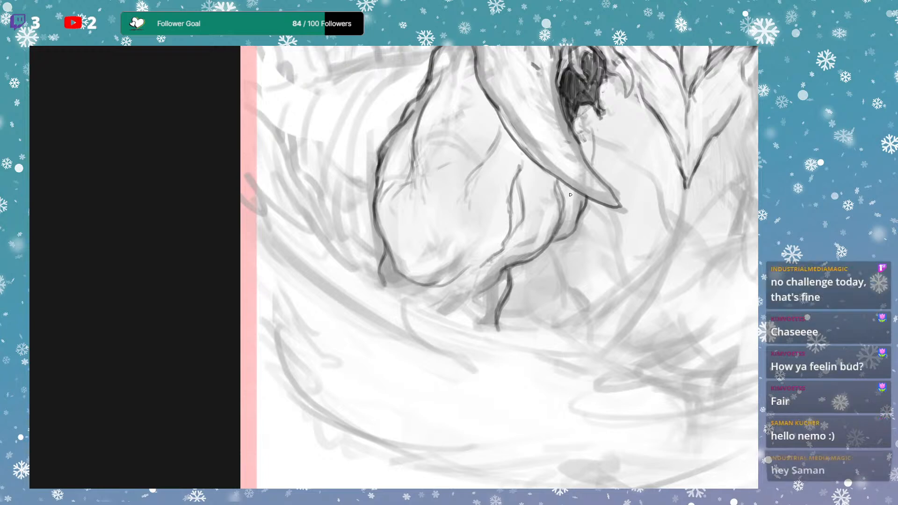
drag(515, 178, 525, 157)
mouse_move(455, 202)
mouse_down()
mouse_move(460, 217)
mouse_move(450, 206)
mouse_up()
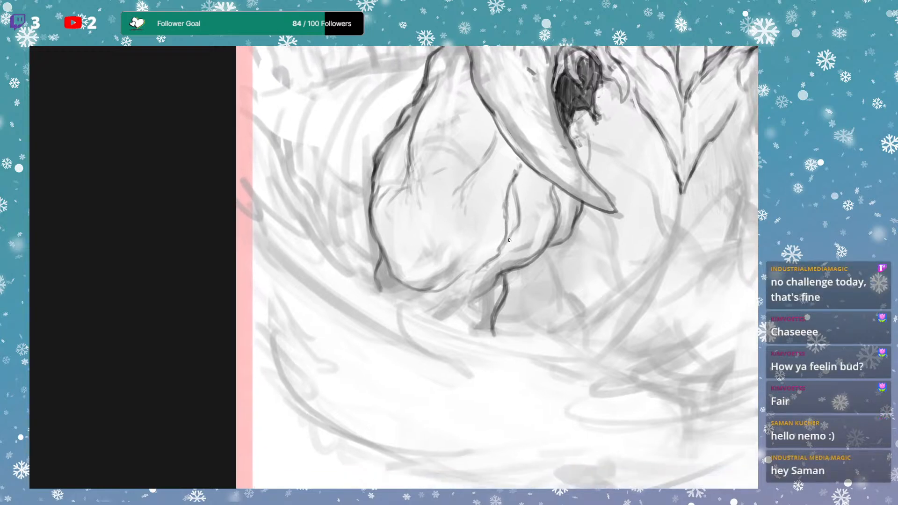
drag(510, 240, 509, 287)
Sketch the sides of the rounded inner bulge in the lower bulbous form and darken the underside above the short fold.
mouse_move(343, 368)
mouse_down()
mouse_move(354, 241)
mouse_move(409, 183)
mouse_move(416, 210)
mouse_up()
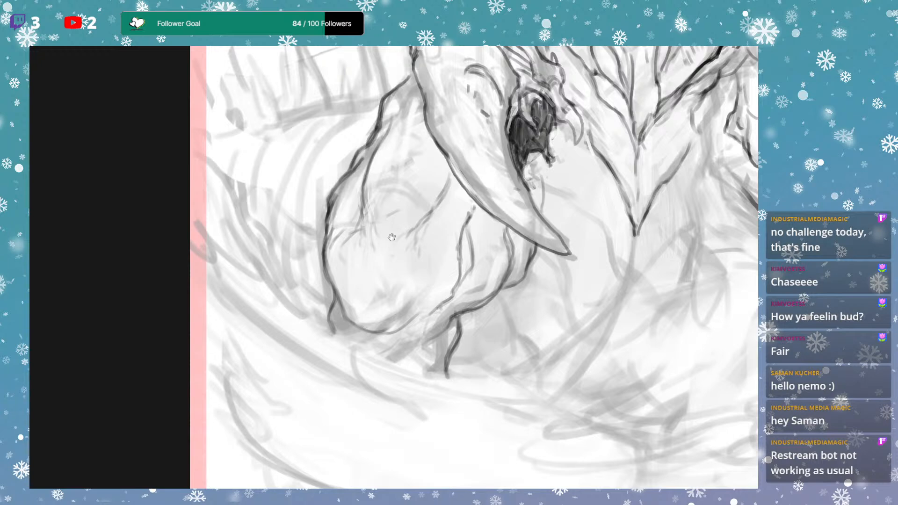
drag(383, 233, 386, 209)
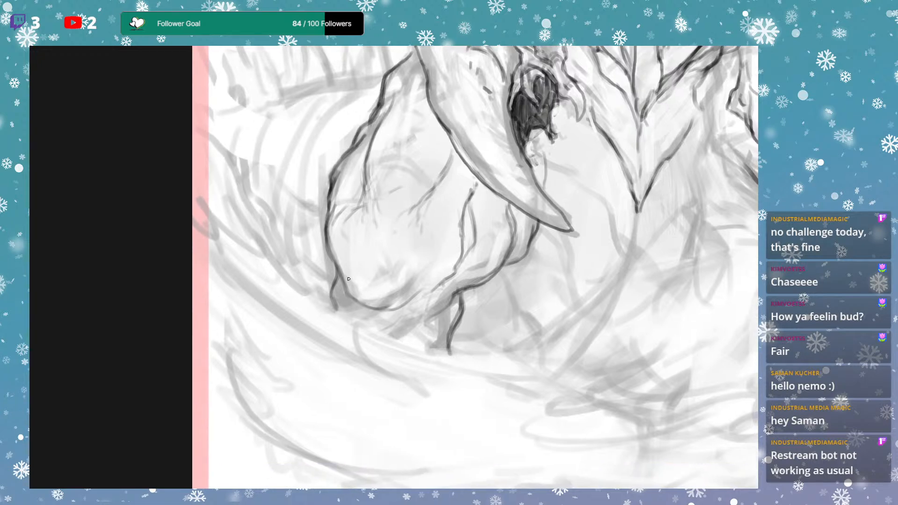
drag(342, 245, 363, 211)
mouse_move(411, 235)
mouse_down()
mouse_move(419, 255)
mouse_move(417, 247)
mouse_up()
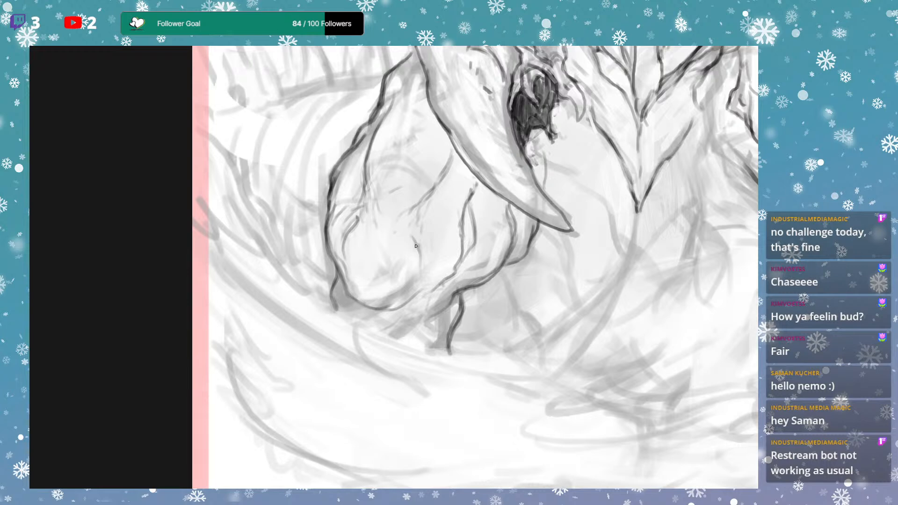
drag(487, 287, 503, 251)
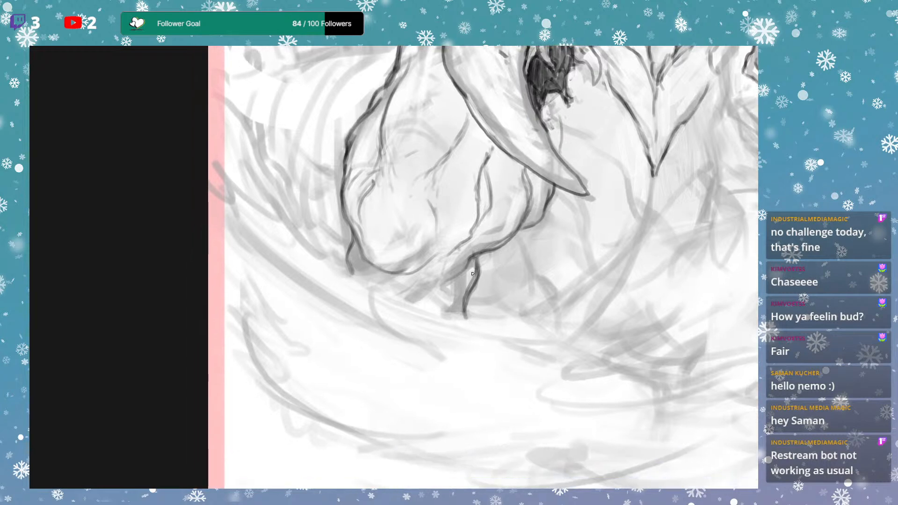
drag(463, 276, 491, 249)
drag(520, 262, 516, 229)
drag(473, 232, 463, 269)
drag(357, 250, 353, 247)
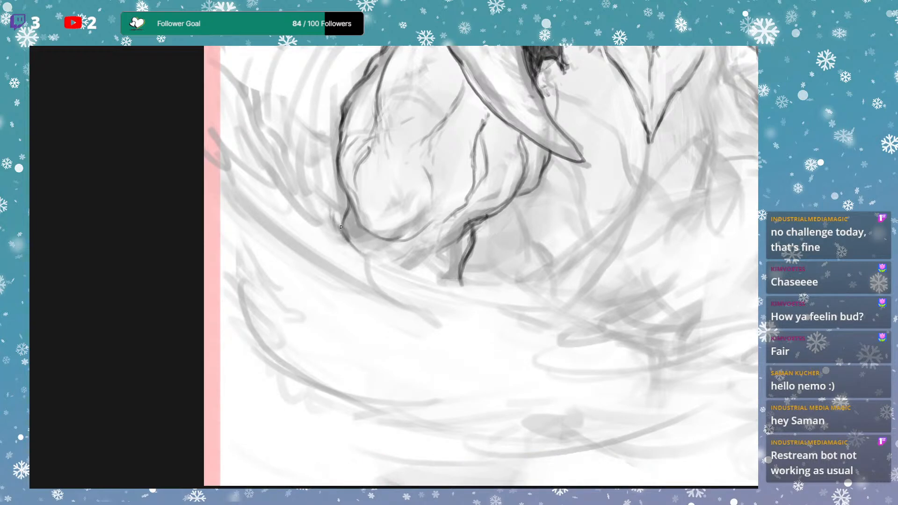
Draw a base contour beneath the bulbous form to the short fold's tip, adding jagged strokes at the lower left corner.
mouse_move(335, 221)
mouse_down()
mouse_move(356, 247)
mouse_move(332, 214)
mouse_up()
drag(362, 251, 445, 281)
mouse_move(372, 260)
mouse_down()
mouse_move(458, 282)
mouse_move(430, 265)
mouse_move(423, 233)
mouse_up()
mouse_move(448, 277)
mouse_down()
mouse_move(442, 263)
mouse_move(464, 287)
mouse_move(485, 279)
mouse_up()
mouse_move(339, 220)
mouse_down()
mouse_move(341, 199)
mouse_move(324, 224)
mouse_up()
mouse_move(333, 192)
mouse_down()
mouse_move(341, 232)
mouse_move(328, 223)
mouse_up()
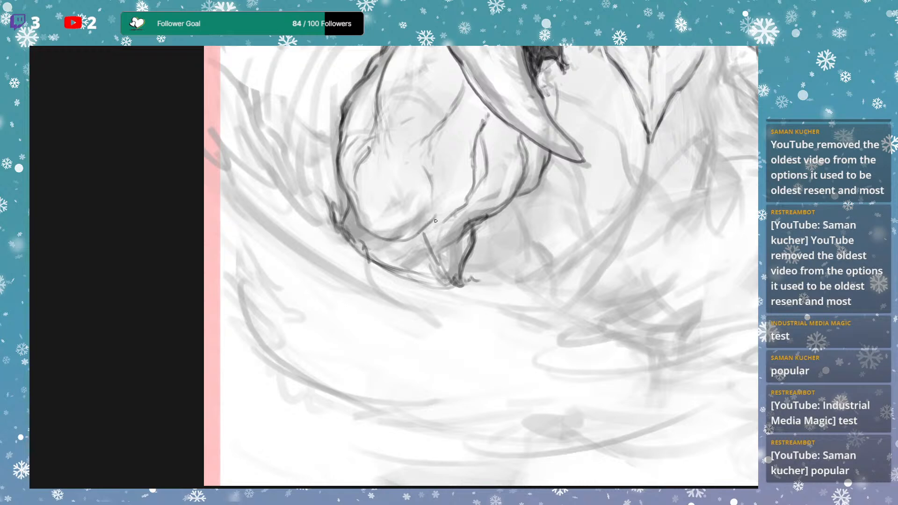
Add short vertical creases right of the lower inner bulge and reinforce the bulge's left and bottom edges.
mouse_move(436, 228)
mouse_down()
mouse_move(443, 222)
mouse_move(436, 197)
mouse_move(438, 218)
mouse_up()
drag(431, 182, 427, 232)
drag(441, 200, 433, 228)
drag(355, 176, 355, 230)
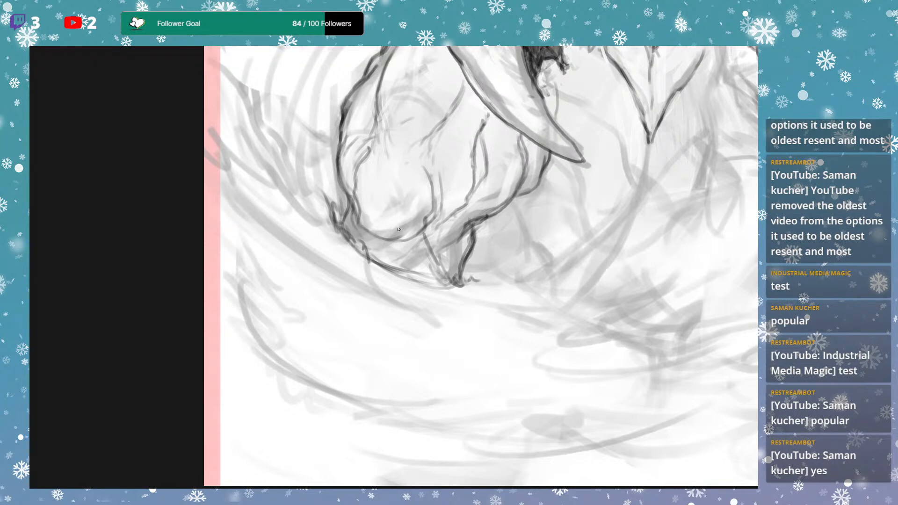
mouse_move(432, 222)
mouse_down()
mouse_move(414, 245)
mouse_move(429, 232)
mouse_move(414, 235)
mouse_up()
mouse_move(360, 211)
mouse_down()
mouse_move(370, 231)
mouse_move(364, 225)
mouse_up()
Darken and thicken the short pointed fold beneath the bulbous form.
drag(480, 268, 482, 280)
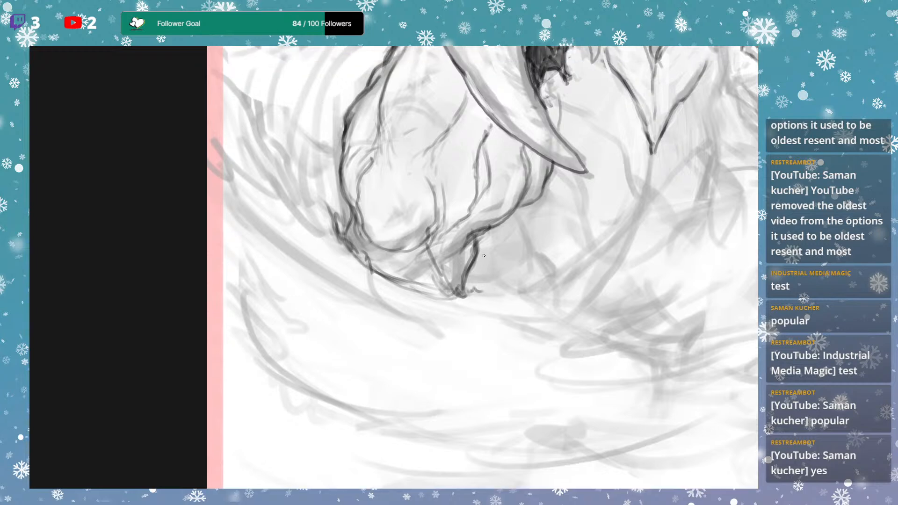
drag(502, 217, 506, 248)
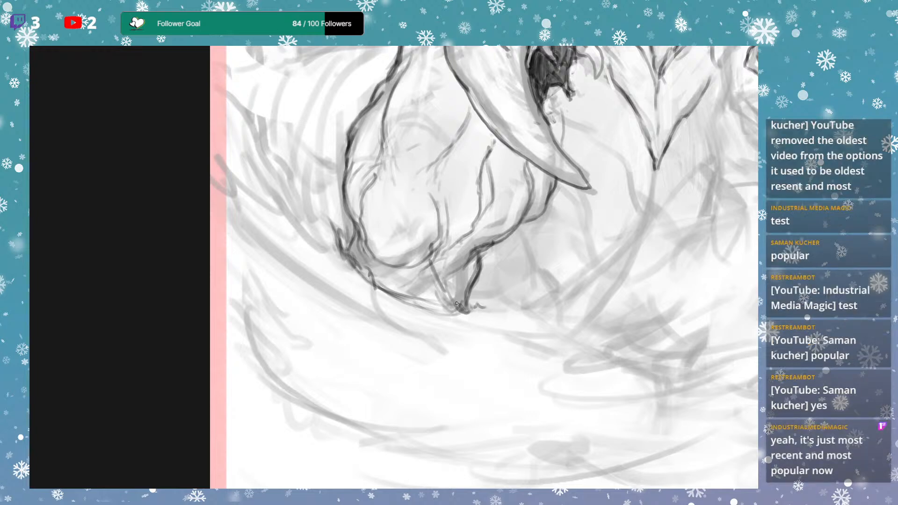
mouse_move(466, 227)
mouse_down()
mouse_move(495, 236)
mouse_move(489, 245)
mouse_up()
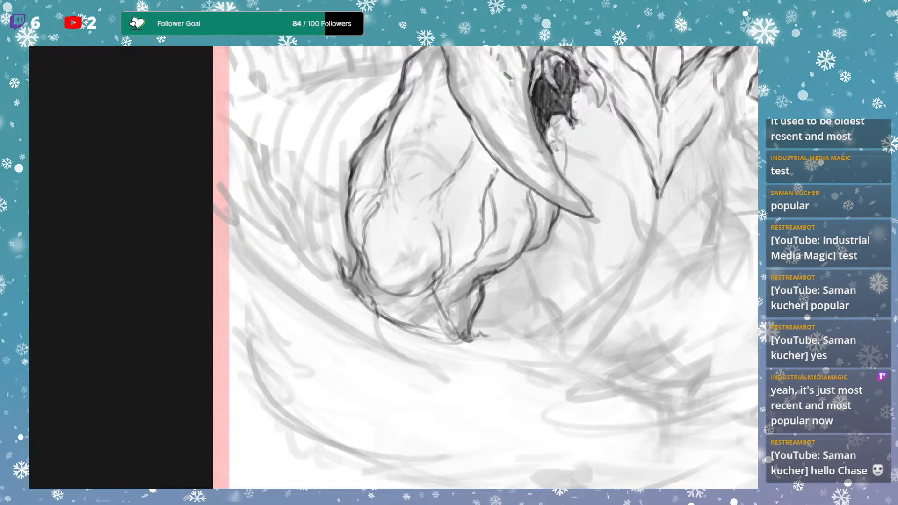
drag(475, 310, 490, 244)
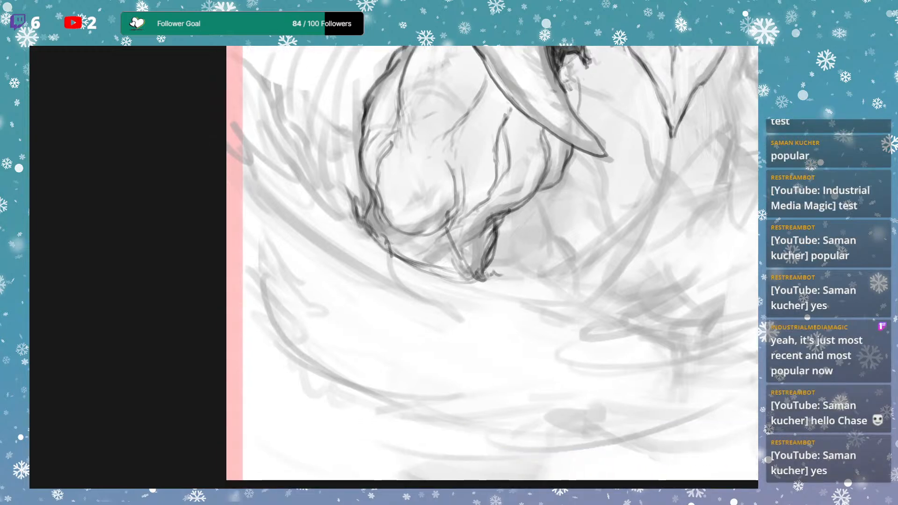
mouse_move(494, 232)
mouse_down()
mouse_move(485, 274)
mouse_move(458, 265)
mouse_move(448, 231)
mouse_move(463, 261)
mouse_move(515, 273)
mouse_move(497, 263)
mouse_up()
Build up the base contour beneath the bulbous form with overlapping strokes and extend it up around the lower left side.
drag(393, 248, 430, 270)
drag(364, 251, 409, 267)
drag(376, 264, 458, 290)
drag(409, 267, 425, 275)
mouse_move(393, 265)
mouse_down()
mouse_move(431, 281)
mouse_move(344, 233)
mouse_move(323, 208)
mouse_up()
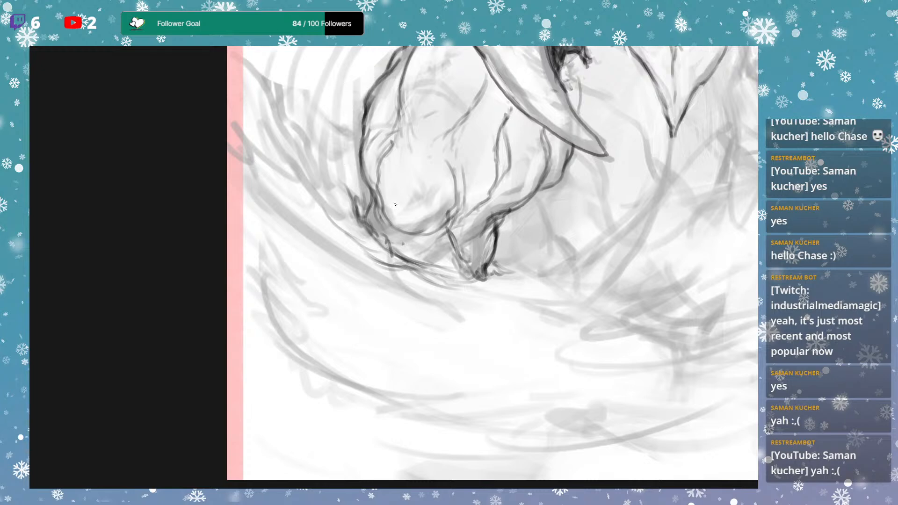
drag(349, 165, 356, 215)
drag(368, 193, 381, 229)
Examine the bulbous lower form against the claws and chest plates at several magnifications.
scroll(486, 267, down, 5)
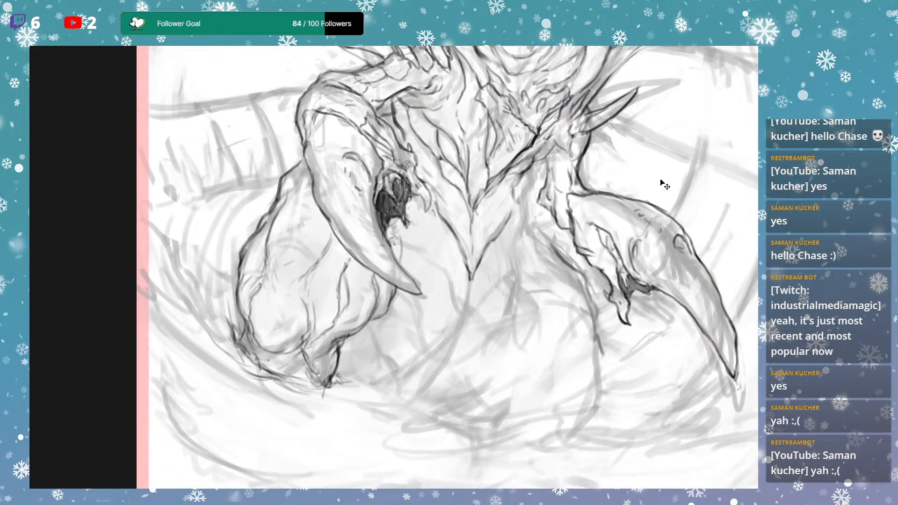
scroll(420, 203, up, 5)
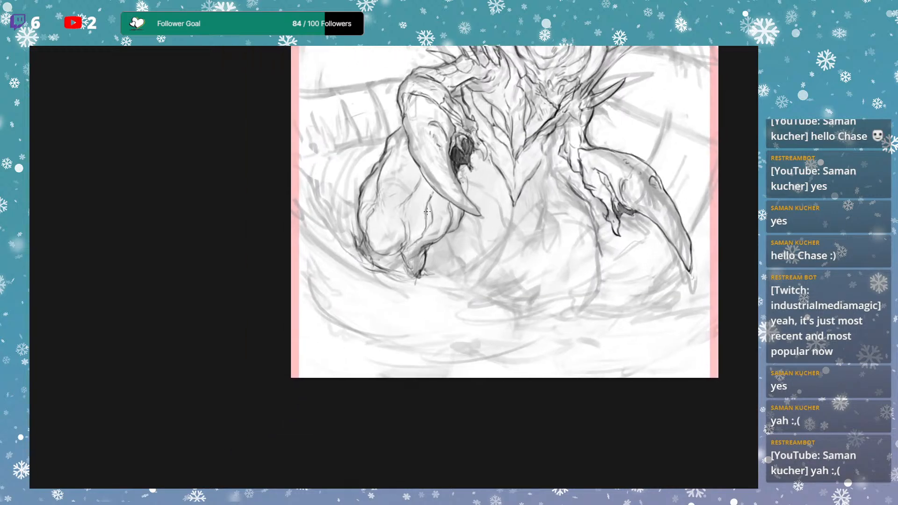
scroll(431, 206, up, 2)
drag(449, 158, 450, 194)
key(ctrl+z)
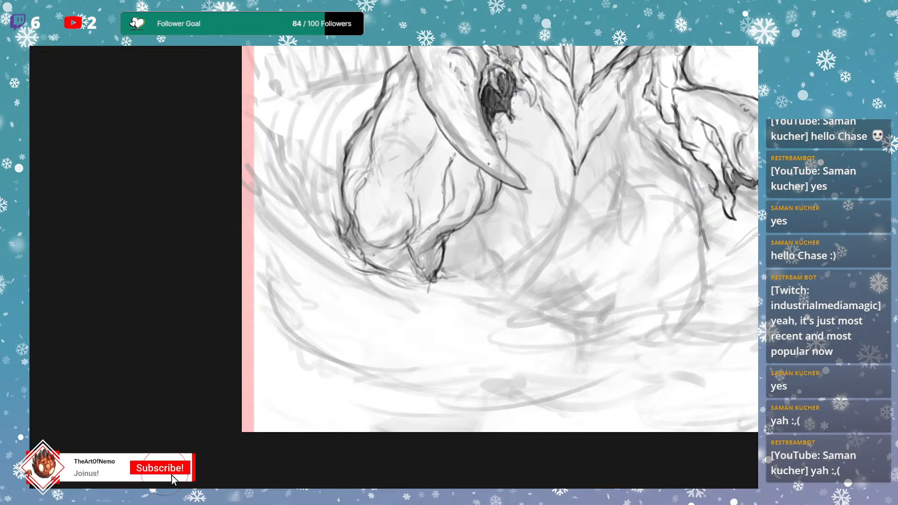
scroll(535, 168, up, 2)
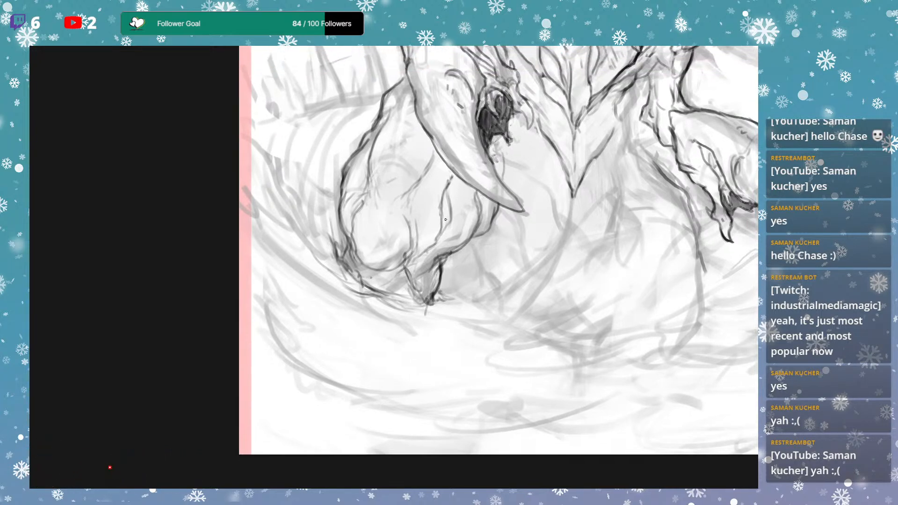
scroll(492, 210, up, 2)
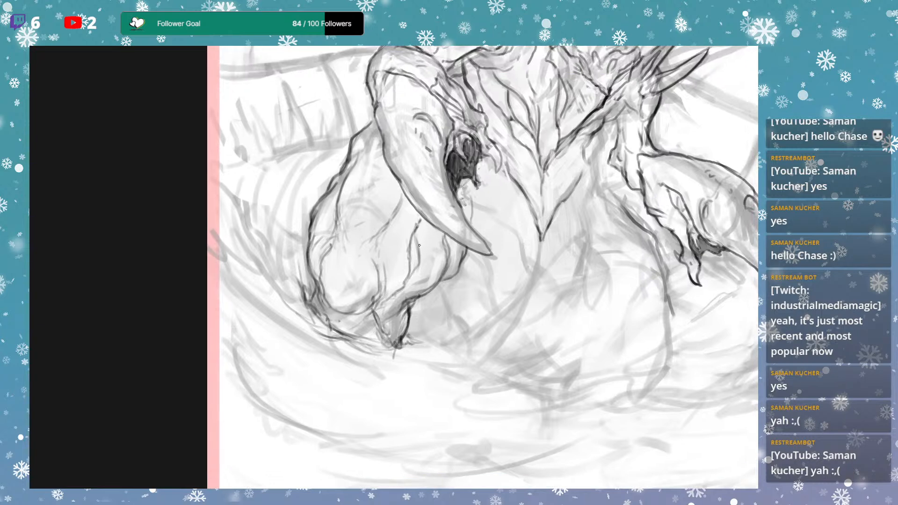
scroll(421, 241, down, 1)
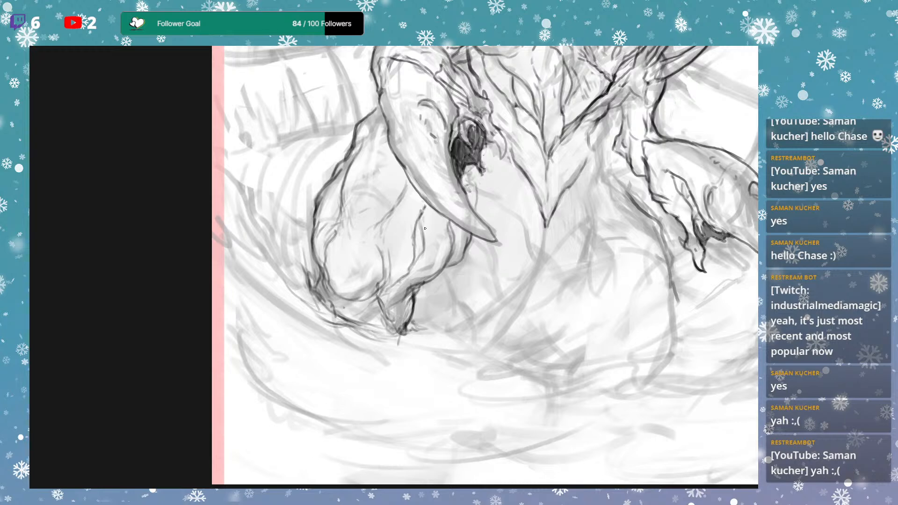
mouse_move(425, 253)
mouse_down()
mouse_move(421, 262)
mouse_move(407, 247)
mouse_up()
Draw the body contour curving from beneath the left arm's dark opening down to just below the chest plate's tip.
scroll(559, 214, right, 3)
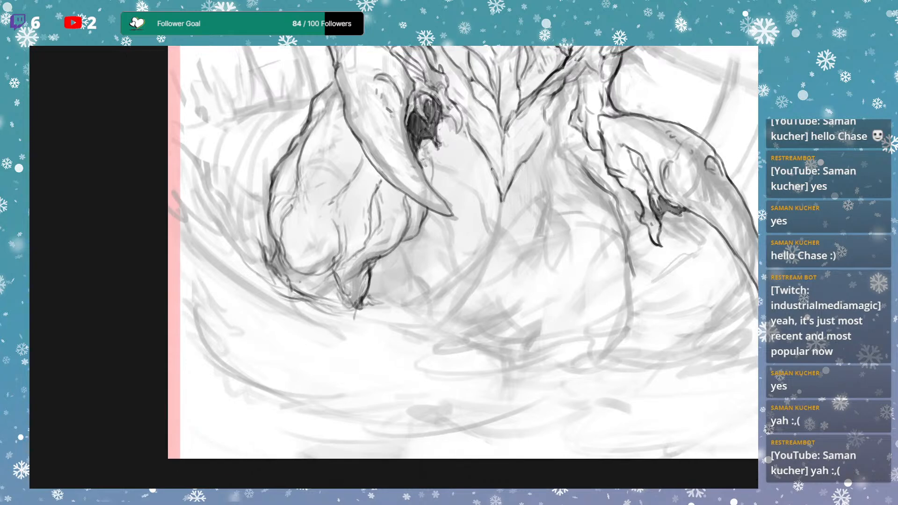
scroll(488, 162, up, 3)
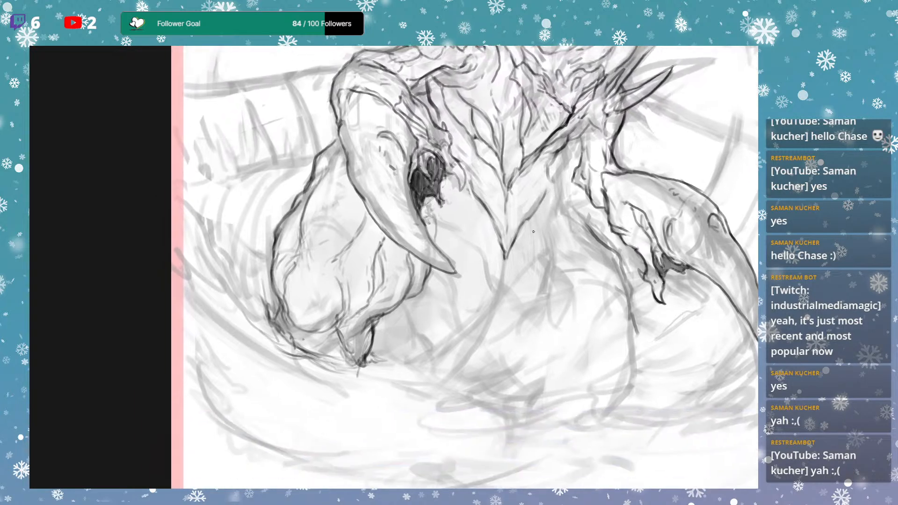
drag(504, 238, 506, 250)
mouse_move(448, 227)
mouse_down()
mouse_move(495, 285)
mouse_move(510, 287)
mouse_move(496, 356)
mouse_move(532, 265)
mouse_up()
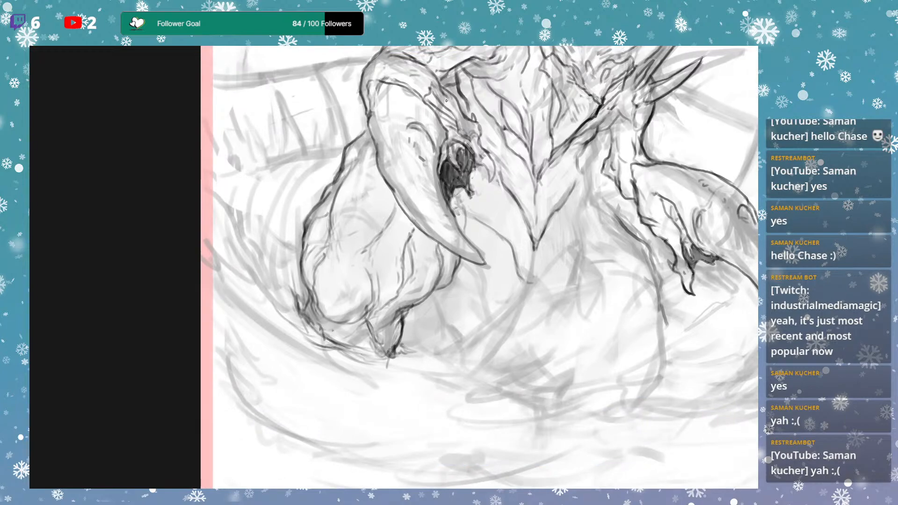
drag(428, 102, 377, 245)
mouse_move(641, 280)
mouse_down()
mouse_move(649, 221)
mouse_move(641, 160)
mouse_up()
drag(454, 72, 426, 174)
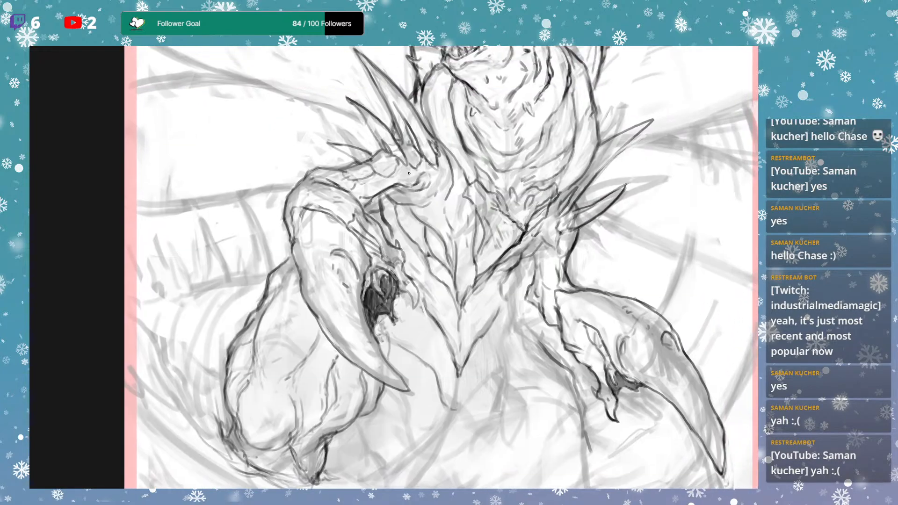
drag(375, 190, 400, 109)
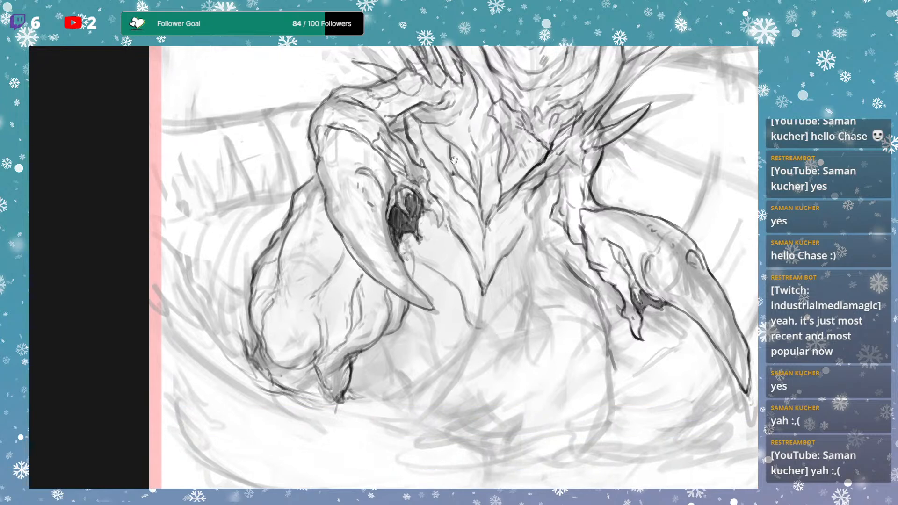
drag(382, 77, 382, 144)
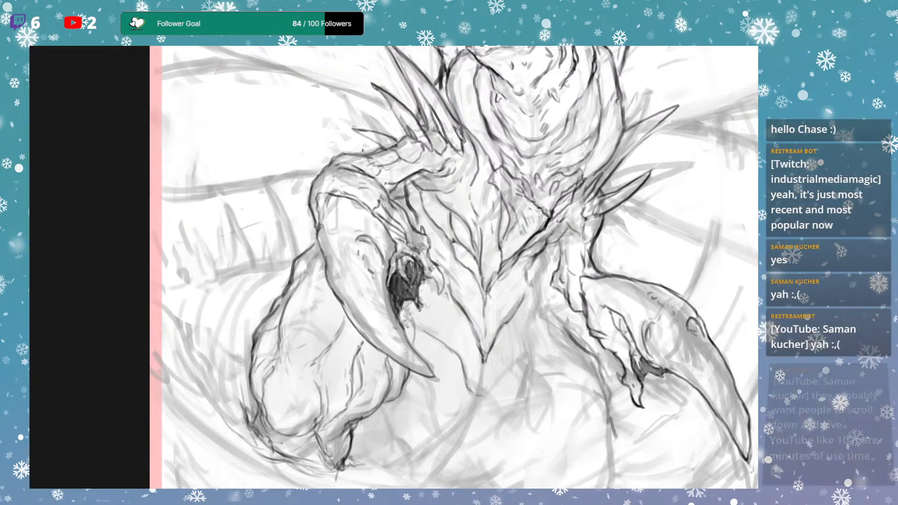
Finish the V-shaped belly contour below the chest plate's tip by darkening its left edge and adding its rising right edge.
mouse_move(617, 237)
mouse_down()
mouse_move(587, 278)
mouse_move(598, 178)
mouse_move(570, 323)
mouse_move(569, 285)
mouse_move(596, 259)
mouse_move(609, 149)
mouse_up()
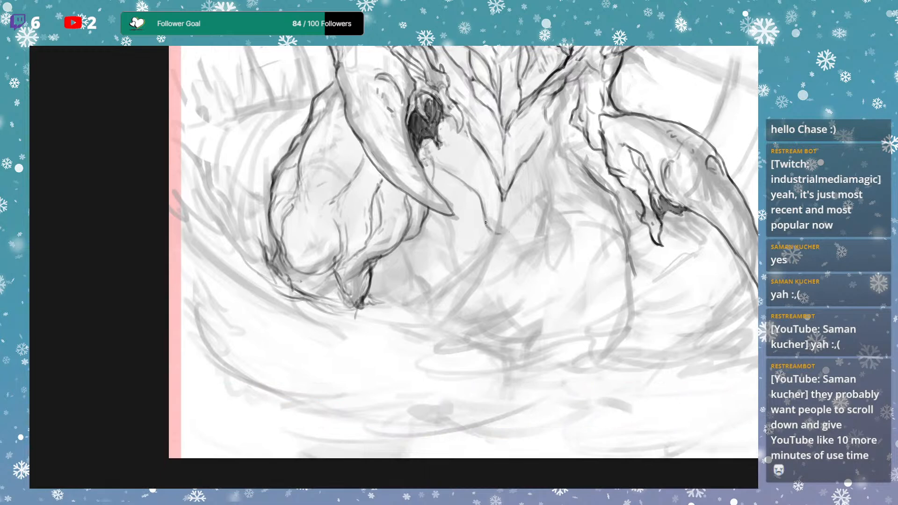
mouse_move(516, 231)
mouse_down()
mouse_move(519, 187)
mouse_move(545, 186)
mouse_move(527, 166)
mouse_up()
mouse_move(471, 140)
mouse_down()
mouse_move(485, 169)
mouse_move(550, 147)
mouse_up()
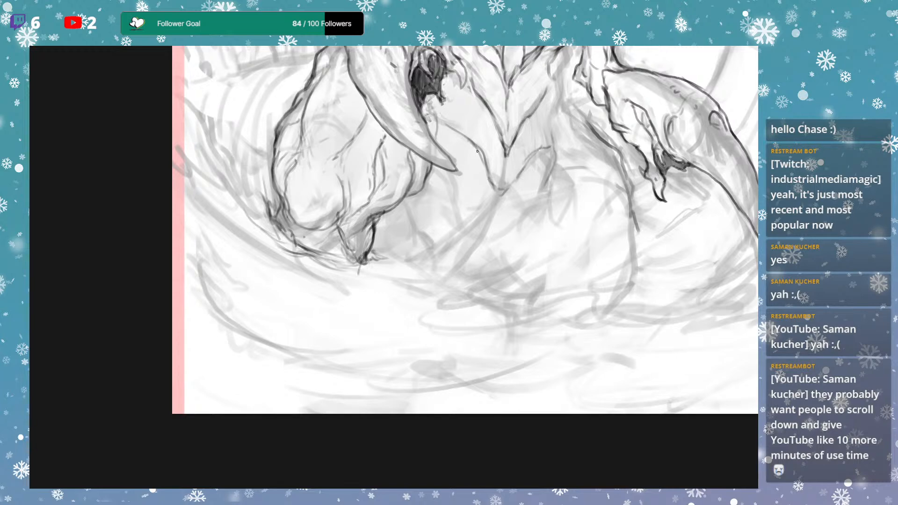
drag(485, 168, 471, 138)
mouse_move(485, 101)
mouse_down()
mouse_move(499, 128)
mouse_move(536, 106)
mouse_up()
drag(521, 166, 537, 151)
mouse_move(576, 146)
mouse_down()
mouse_move(570, 209)
mouse_move(546, 198)
mouse_move(553, 212)
mouse_move(561, 176)
mouse_up()
drag(553, 231, 549, 185)
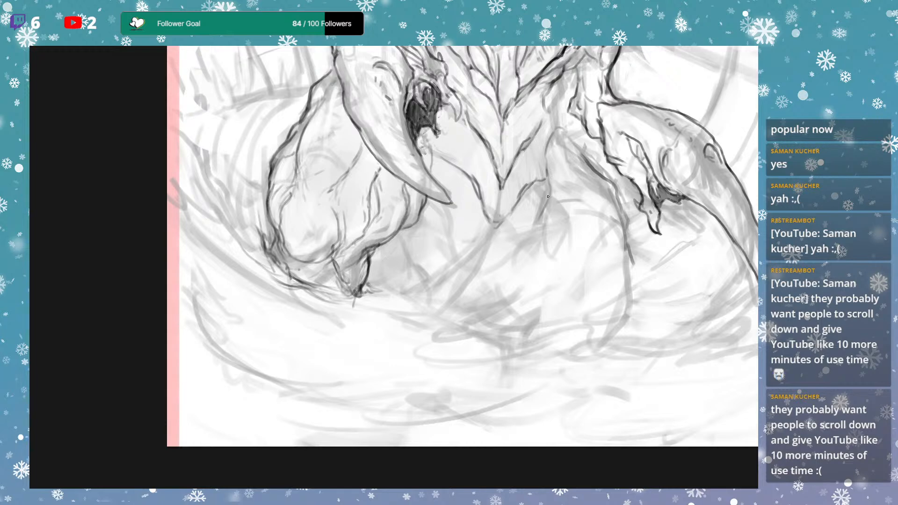
Draw the long outer contour of the right lower body form, curving down from beside the chest plate past the right claw's fingers.
drag(557, 178, 559, 182)
drag(560, 185, 579, 242)
drag(622, 275, 621, 206)
mouse_move(613, 186)
mouse_down()
mouse_move(628, 236)
mouse_move(625, 284)
mouse_move(617, 197)
mouse_up()
drag(624, 246, 626, 260)
drag(628, 227, 625, 271)
drag(626, 233, 623, 248)
mouse_move(625, 211)
mouse_down()
mouse_move(621, 254)
mouse_move(620, 242)
mouse_up()
drag(623, 203, 622, 256)
mouse_move(624, 204)
mouse_down()
mouse_move(629, 281)
mouse_move(602, 243)
mouse_move(601, 266)
mouse_up()
mouse_move(552, 178)
mouse_down()
mouse_move(560, 204)
mouse_move(547, 169)
mouse_move(593, 236)
mouse_move(536, 345)
mouse_up()
Examine the new lower body contours against the head, shoulder spikes and claws at several magnifications.
key(ctrl+minus)
key(ctrl+minus)
key(ctrl+minus)
key(ctrl+plus)
key(ctrl+plus)
drag(587, 277, 604, 338)
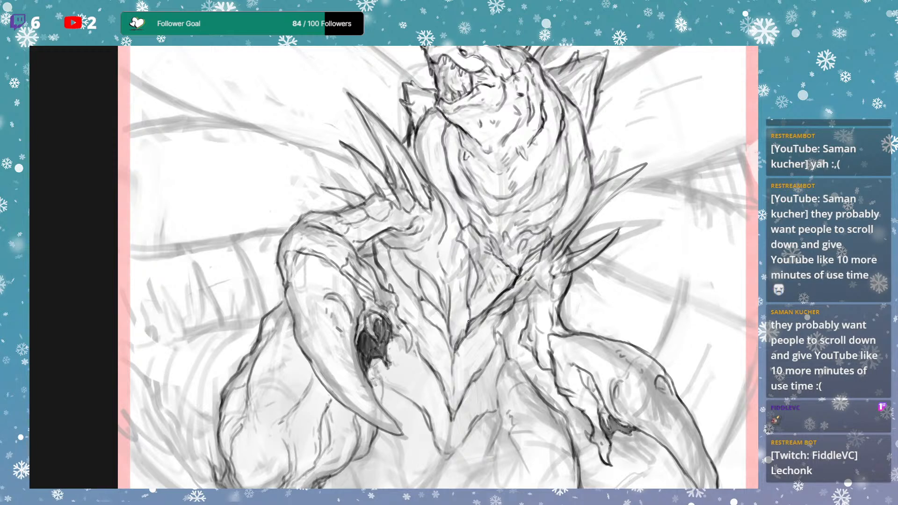
drag(471, 321, 483, 311)
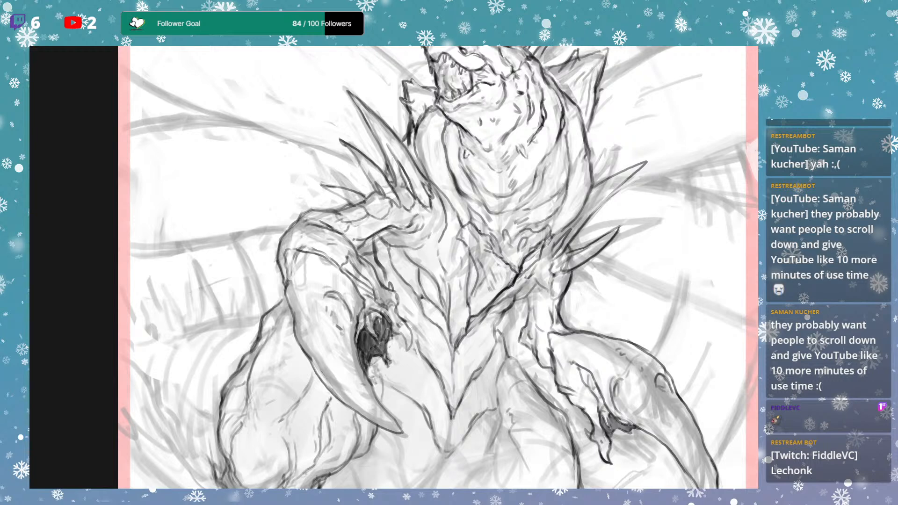
scroll(509, 218, up, 2)
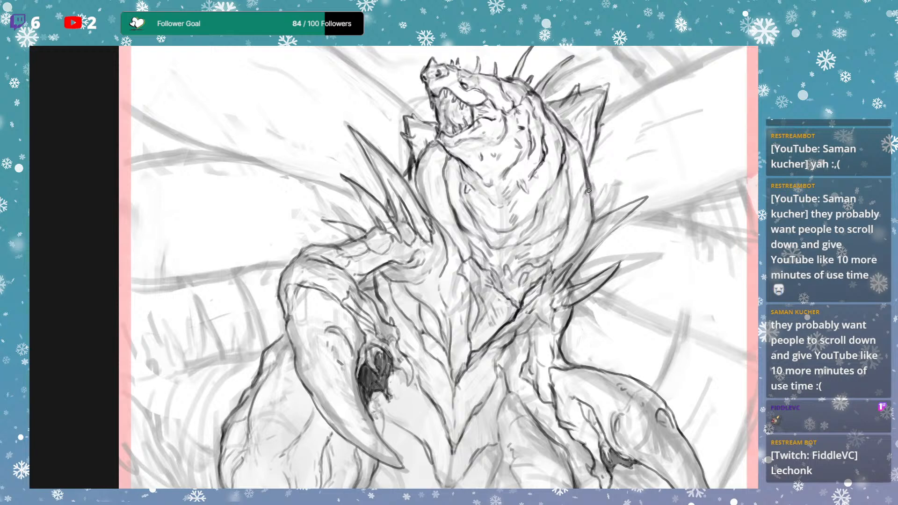
drag(578, 205, 575, 199)
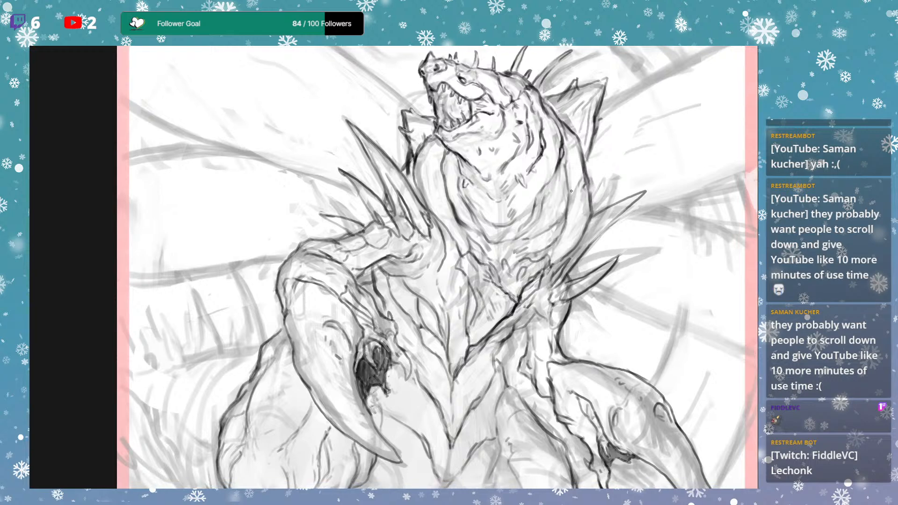
scroll(573, 199, down, 5)
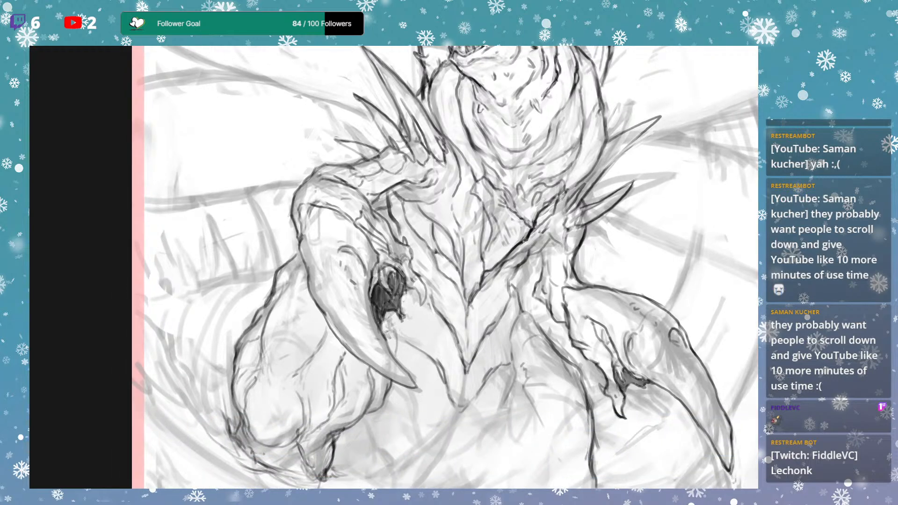
scroll(597, 205, up, 3)
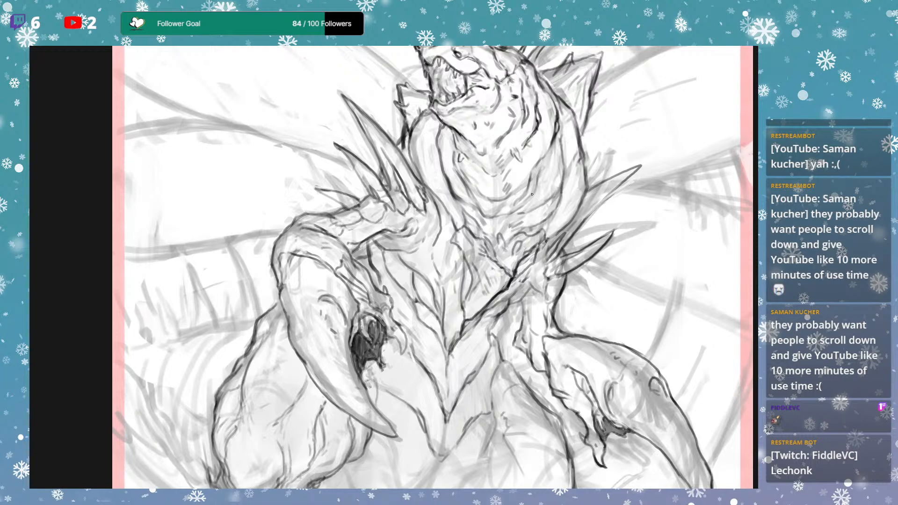
drag(583, 169, 581, 174)
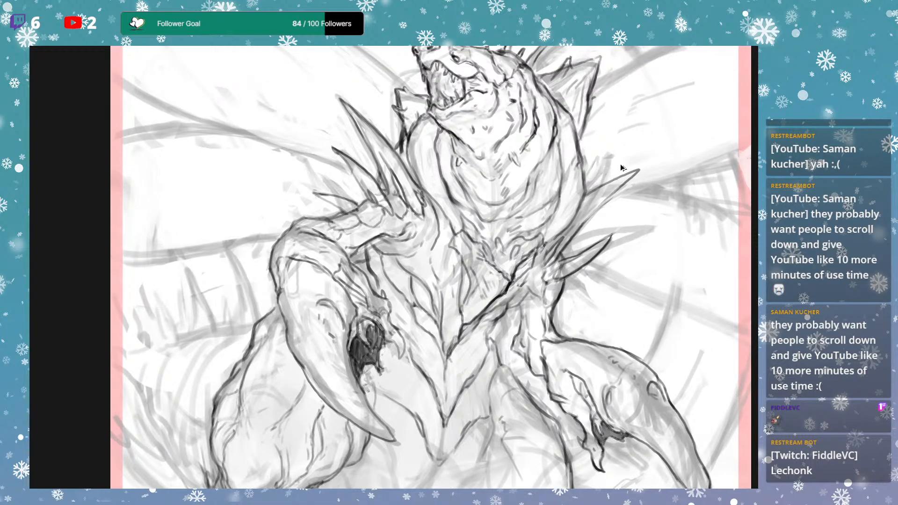
mouse_move(661, 156)
mouse_down()
mouse_move(646, 225)
mouse_move(616, 183)
mouse_up()
key(ctrl+z)
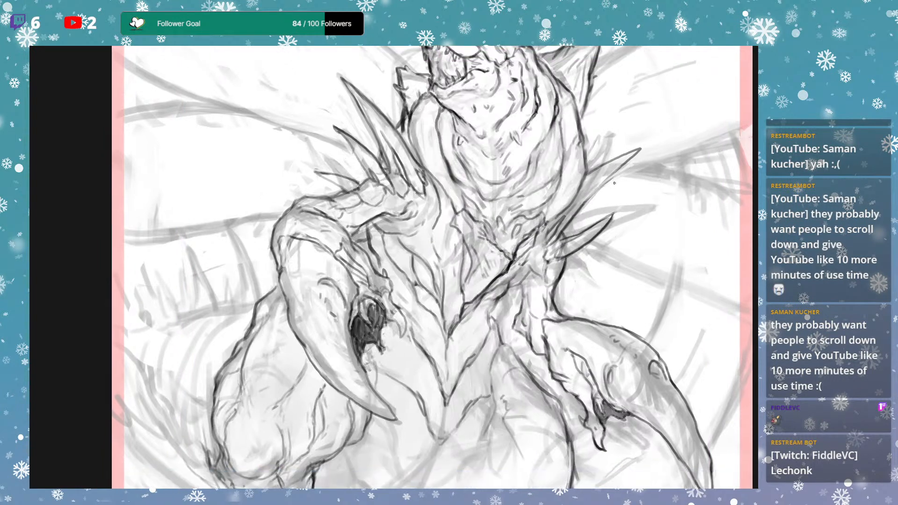
Add light fold strokes inside the upper part of the right lower body form.
drag(606, 238, 643, 143)
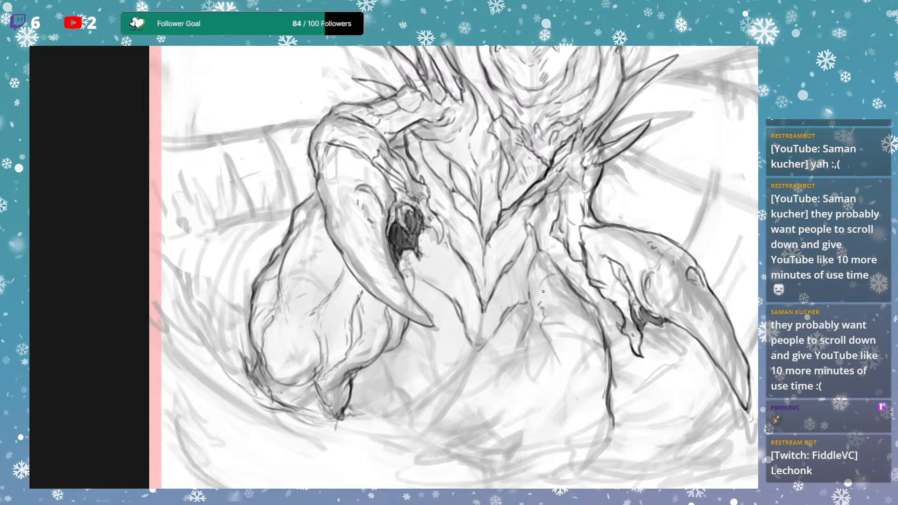
drag(552, 178, 573, 84)
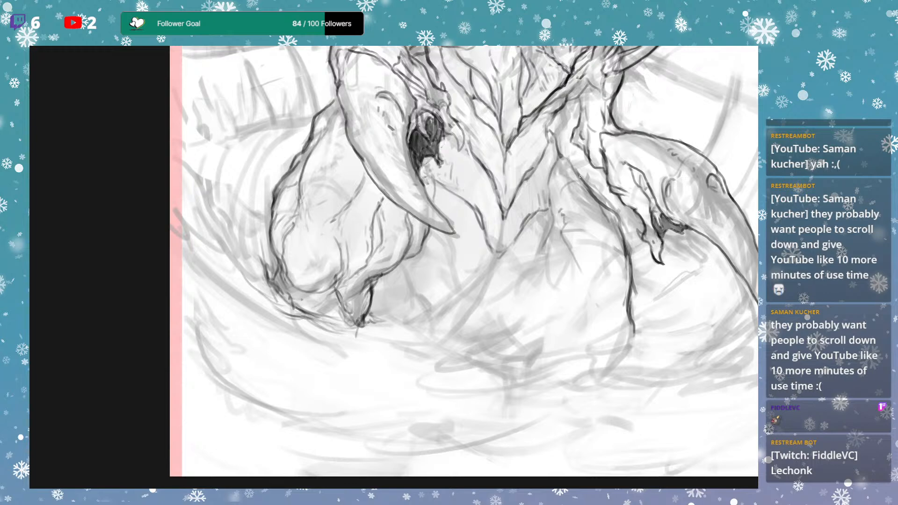
drag(564, 157, 592, 200)
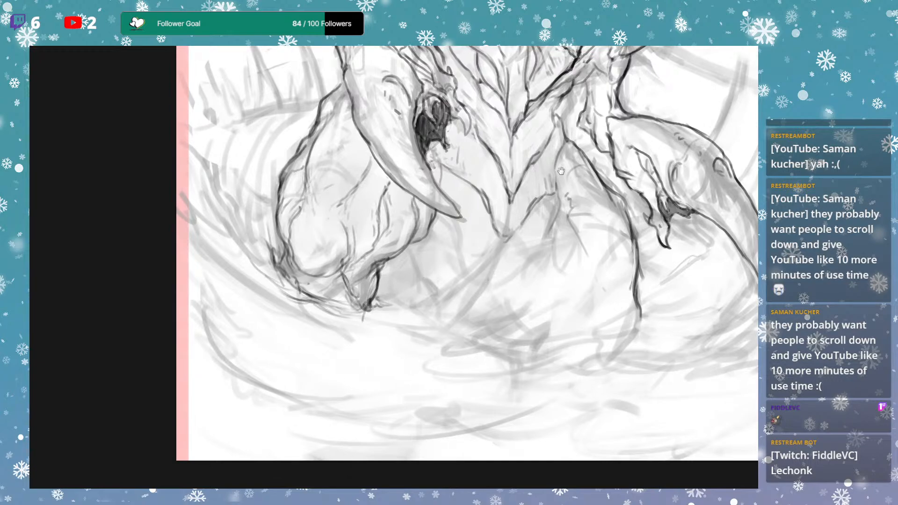
scroll(530, 225, down, 3)
scroll(488, 193, up, 4)
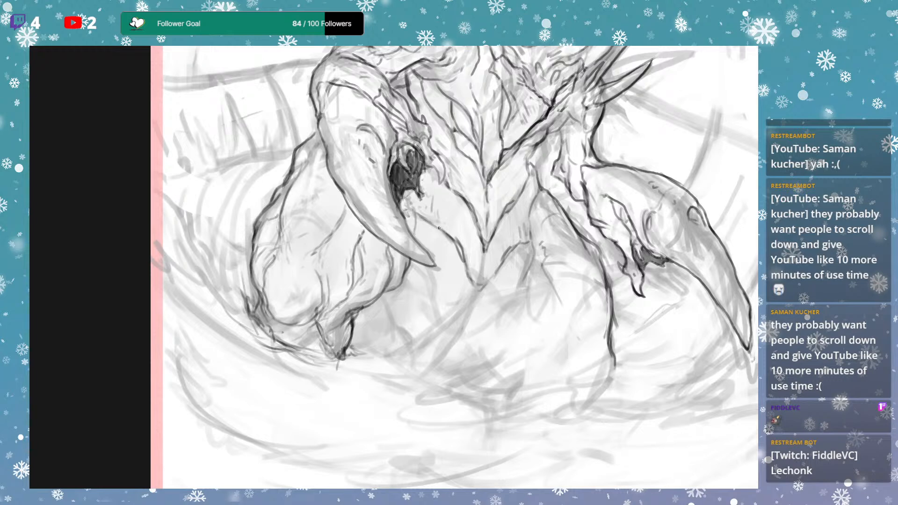
drag(509, 249, 541, 192)
Draw a second V-shaped belly contour beneath the first, with a side contour between it and the bulbous form.
mouse_move(533, 204)
mouse_down()
mouse_move(529, 223)
mouse_move(623, 141)
mouse_up()
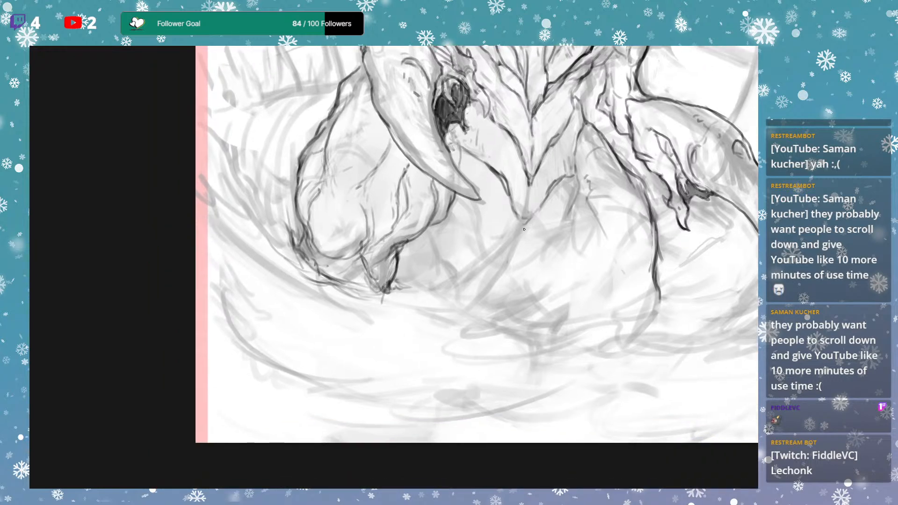
drag(463, 204, 473, 221)
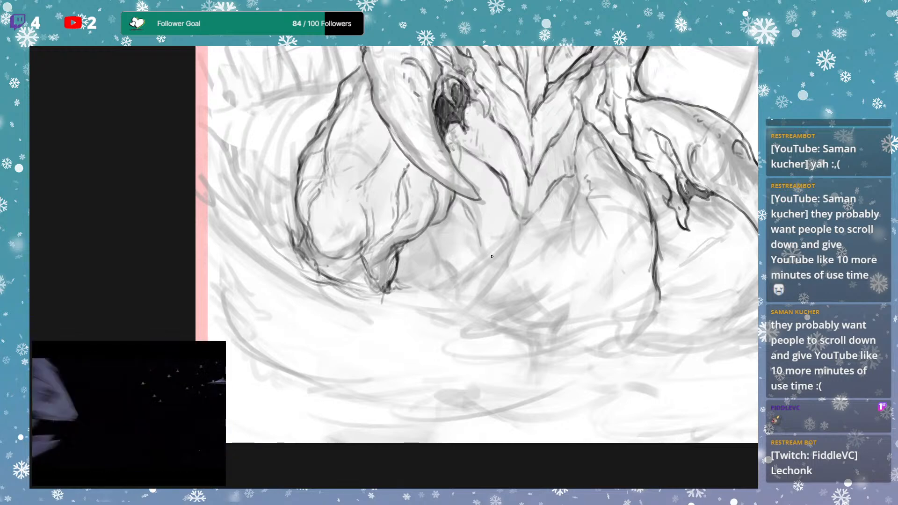
drag(478, 234, 503, 268)
mouse_move(481, 234)
mouse_down()
mouse_move(503, 268)
mouse_move(559, 227)
mouse_up()
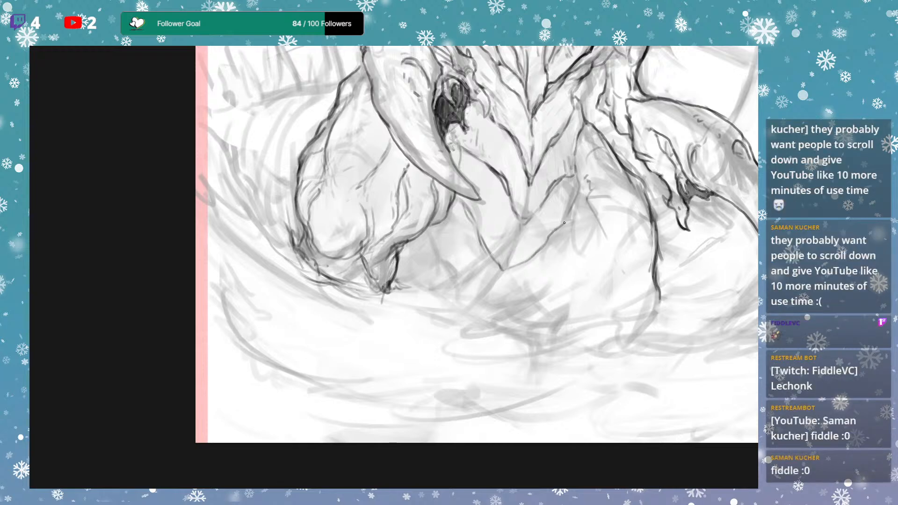
scroll(572, 207, down, 3)
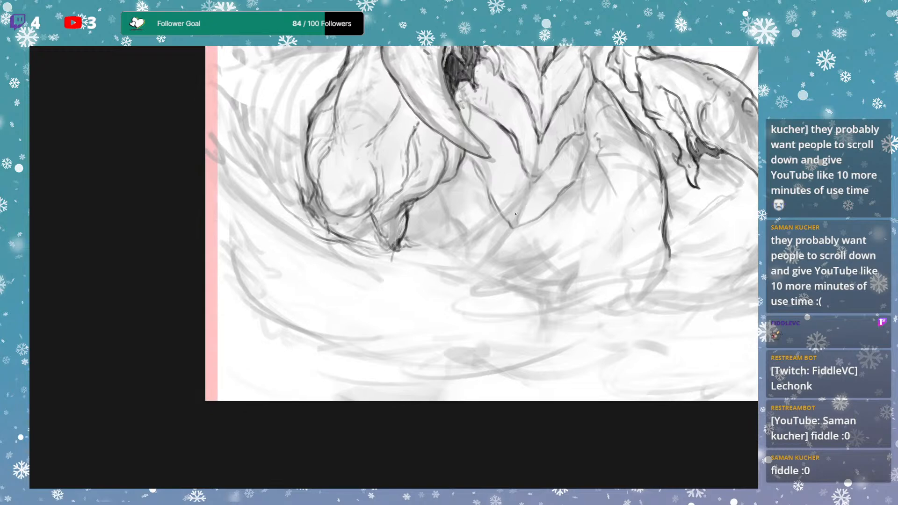
drag(439, 191, 470, 257)
scroll(561, 245, up, 6)
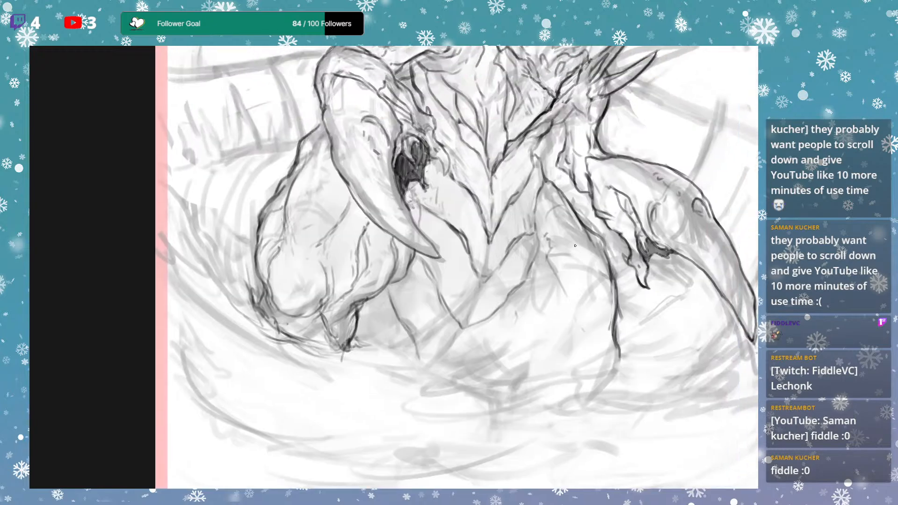
Sketch a curved inner fold down the right lower body form and add faint surface marks around it.
scroll(570, 271, down, 4)
drag(538, 183, 538, 210)
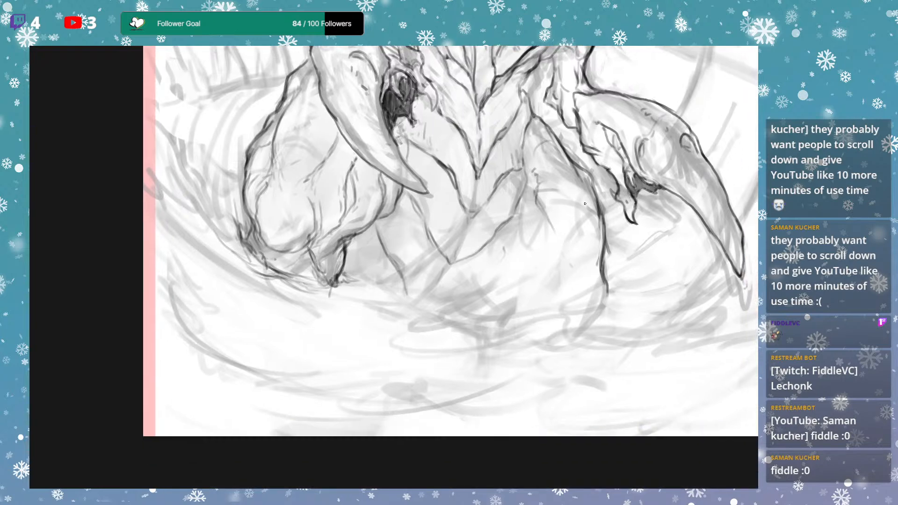
drag(549, 220, 559, 237)
drag(611, 202, 613, 210)
mouse_move(581, 181)
mouse_down()
mouse_move(604, 251)
mouse_move(564, 230)
mouse_move(574, 194)
mouse_move(557, 217)
mouse_move(581, 219)
mouse_move(584, 232)
mouse_up()
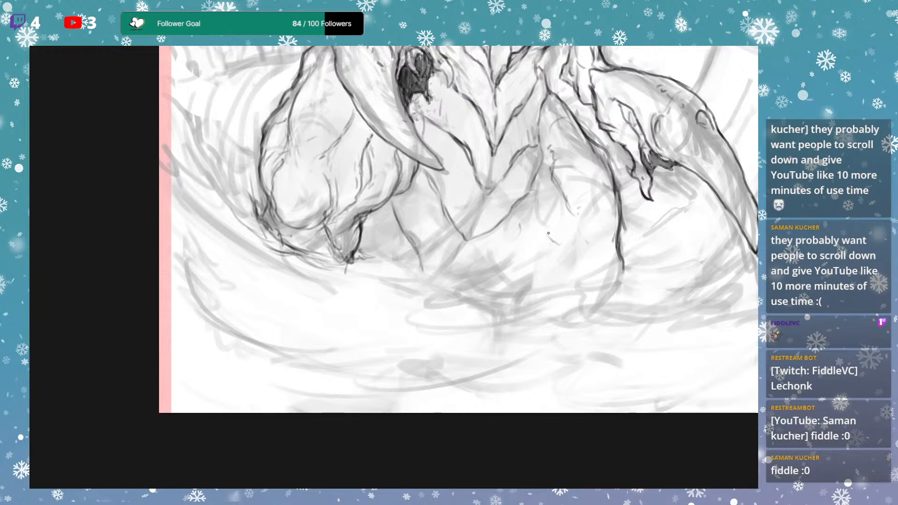
drag(551, 224, 557, 240)
mouse_move(653, 210)
mouse_down()
mouse_move(557, 311)
mouse_move(641, 186)
mouse_up()
drag(605, 189, 602, 219)
drag(611, 186, 604, 269)
drag(600, 202, 602, 223)
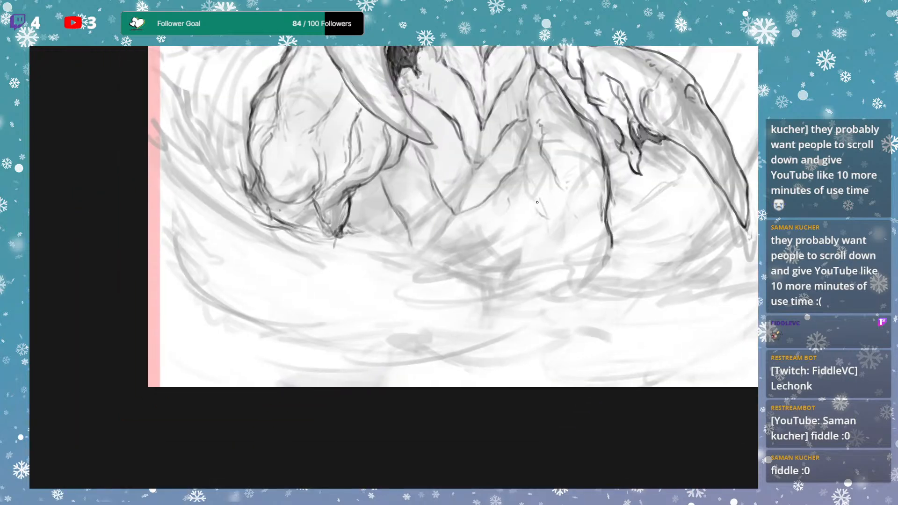
Extend the inner fold of the right lower body form into a darker, narrow pointed tip.
mouse_move(528, 184)
mouse_down()
mouse_move(551, 238)
mouse_move(562, 217)
mouse_move(564, 254)
mouse_up()
mouse_move(540, 208)
mouse_down()
mouse_move(549, 237)
mouse_move(526, 177)
mouse_up()
key(ctrl+z)
key(ctrl+z)
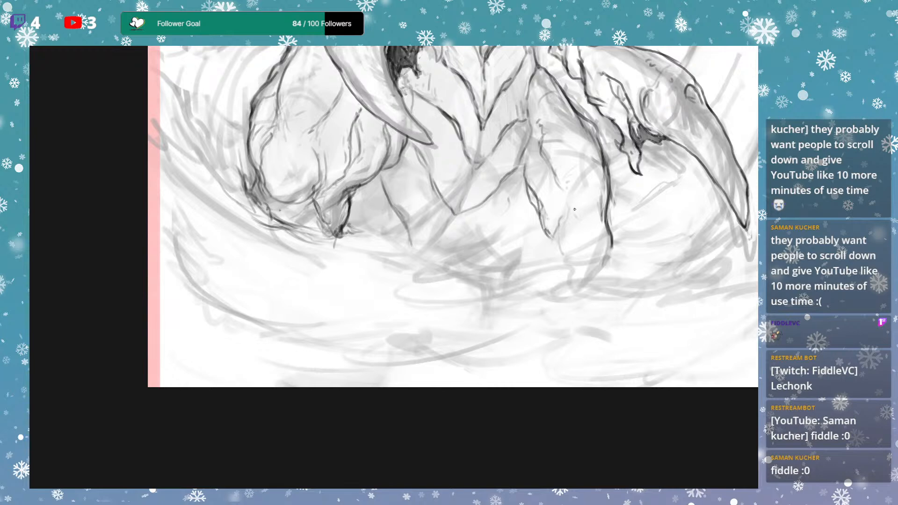
drag(555, 234, 570, 204)
Extend the right lower form's outer contour to its base and sketch the form's lower left edge.
mouse_move(605, 234)
mouse_down()
mouse_move(616, 164)
mouse_move(635, 257)
mouse_up()
drag(615, 179, 648, 154)
mouse_move(560, 226)
mouse_down()
mouse_move(568, 196)
mouse_move(548, 194)
mouse_move(559, 229)
mouse_move(597, 267)
mouse_move(570, 248)
mouse_move(566, 277)
mouse_up()
drag(580, 290, 567, 279)
mouse_move(547, 213)
mouse_down()
mouse_move(554, 254)
mouse_move(544, 259)
mouse_move(558, 255)
mouse_up()
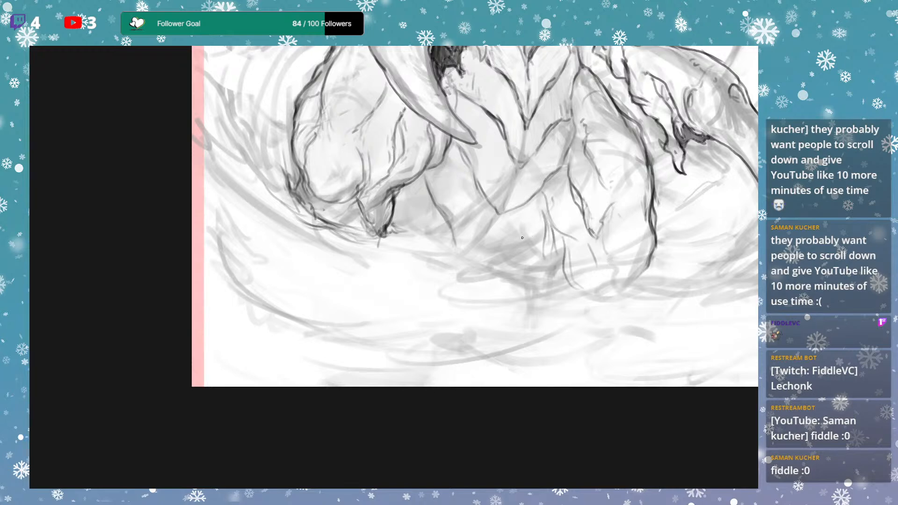
Build up overlapping downward fold strokes between the second V-shaped belly contour and the right lower form.
mouse_move(489, 213)
mouse_down()
mouse_move(505, 259)
mouse_move(511, 237)
mouse_up()
drag(542, 264, 544, 276)
drag(549, 227, 543, 262)
drag(520, 218, 529, 256)
drag(514, 192, 541, 263)
drag(548, 270, 535, 256)
drag(517, 220, 525, 248)
drag(507, 183, 519, 219)
drag(547, 251, 582, 286)
Rework the base of the right lower form with short curved strokes that turn its outer contour inward.
mouse_move(648, 275)
mouse_down()
mouse_move(632, 218)
mouse_move(680, 271)
mouse_move(634, 248)
mouse_move(629, 234)
mouse_up()
key(ctrl+z)
key(ctrl+z)
drag(649, 264, 664, 270)
drag(622, 247, 638, 269)
mouse_move(681, 240)
mouse_down()
mouse_move(691, 285)
mouse_move(611, 290)
mouse_up()
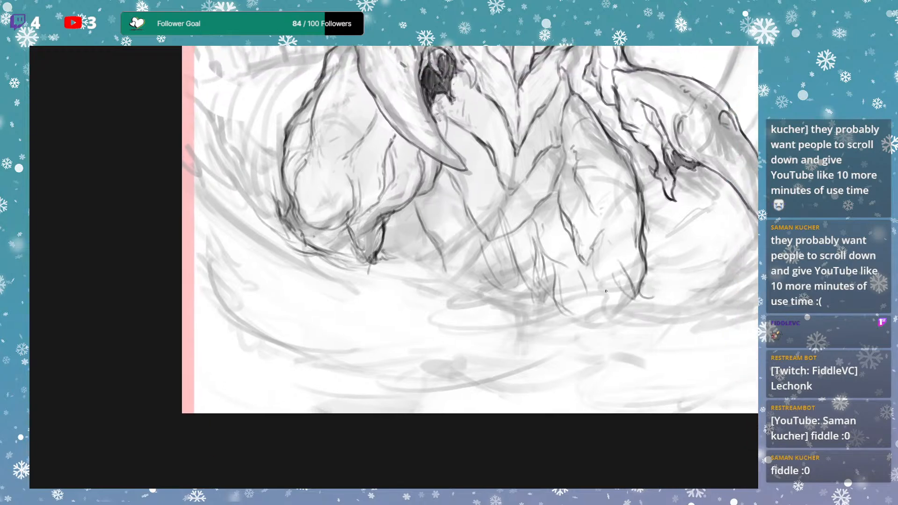
Examine the lower body folds and contours up close and against the whole creature composition.
drag(383, 178, 480, 246)
drag(368, 270, 364, 282)
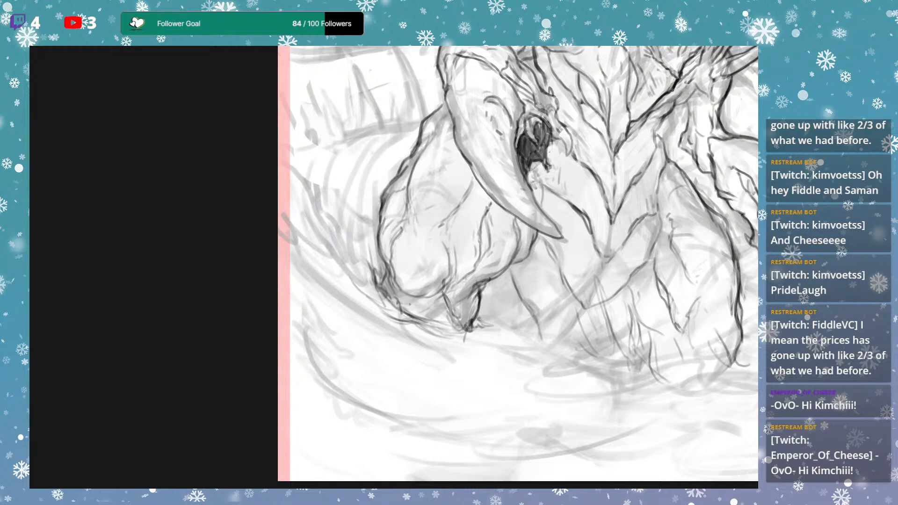
drag(552, 230, 565, 178)
mouse_move(400, 222)
mouse_down()
mouse_move(421, 264)
mouse_move(463, 261)
mouse_move(484, 274)
mouse_up()
mouse_move(407, 173)
mouse_down()
mouse_move(321, 221)
mouse_move(313, 261)
mouse_move(343, 242)
mouse_up()
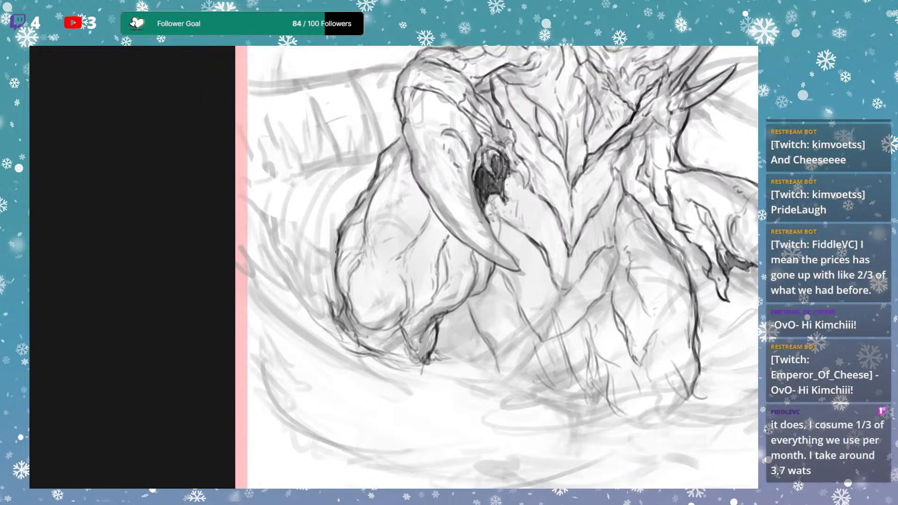
drag(681, 275, 560, 207)
drag(578, 266, 570, 334)
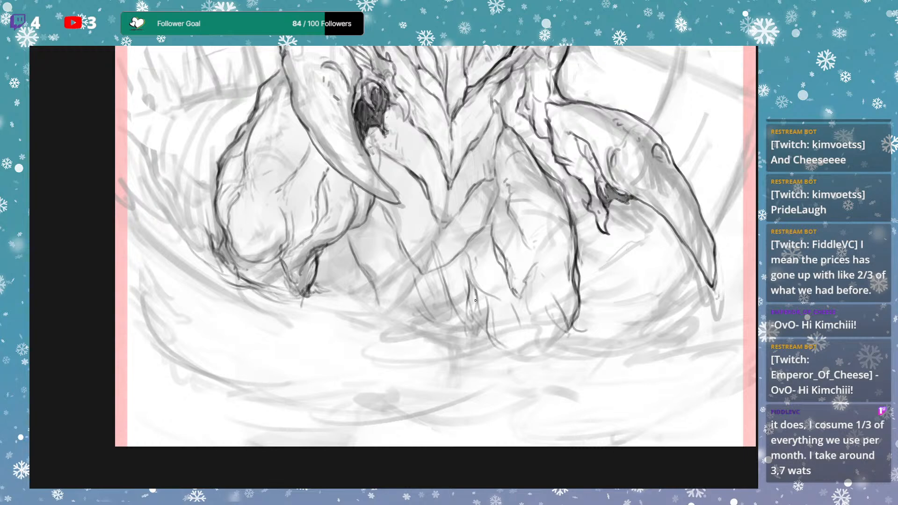
drag(504, 341, 537, 284)
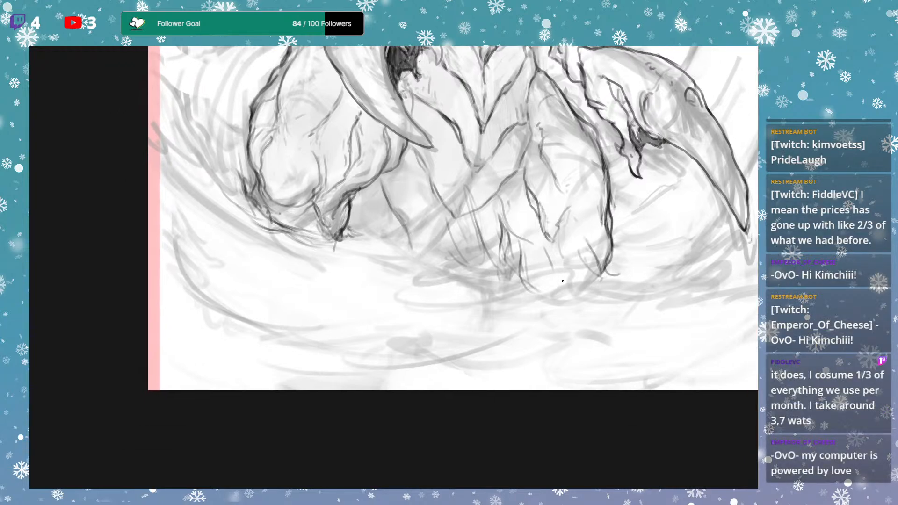
scroll(580, 260, up, 1)
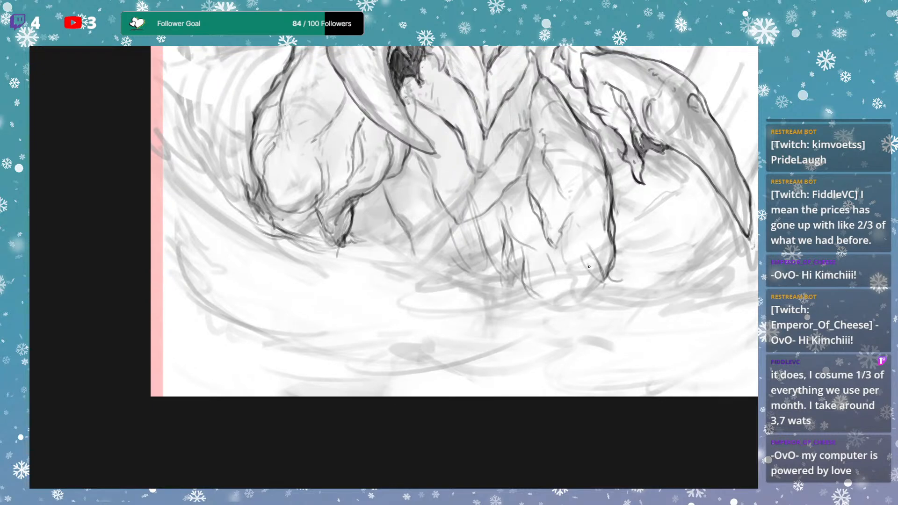
scroll(587, 271, up, 3)
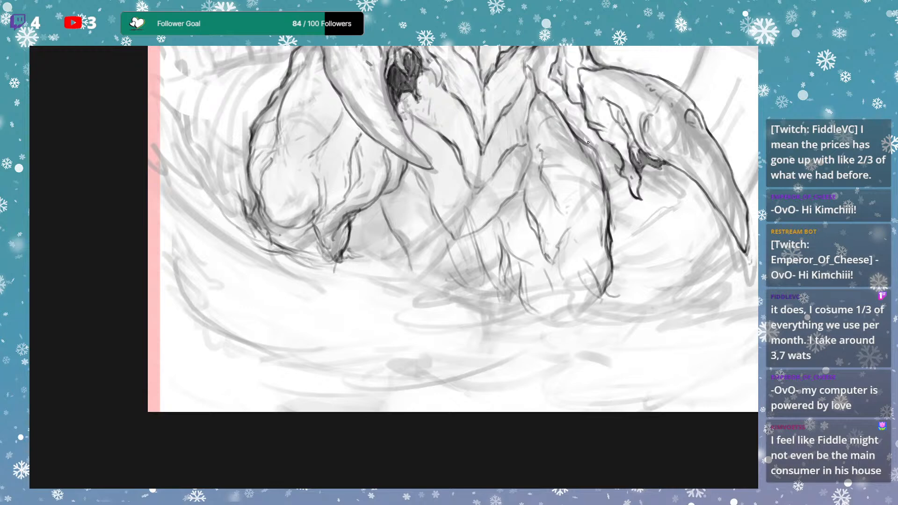
scroll(593, 188, up, 3)
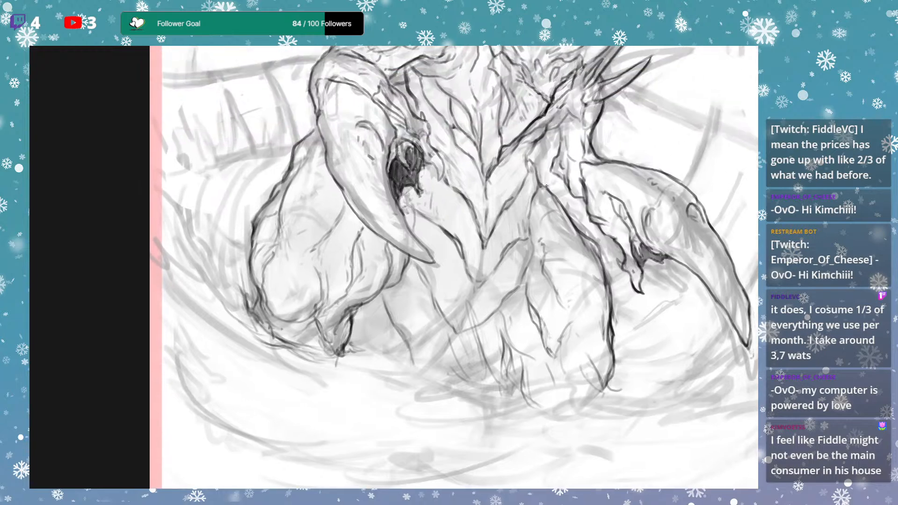
scroll(562, 187, up, 2)
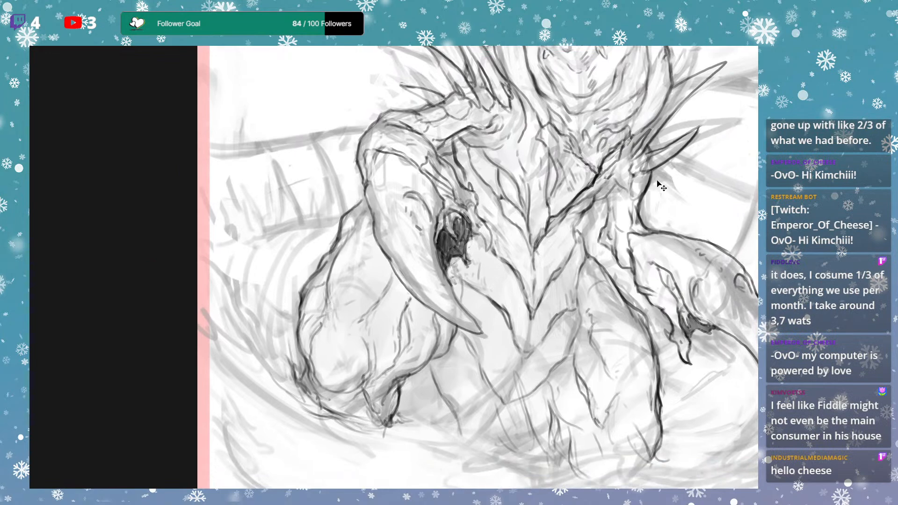
scroll(662, 187, down, 4)
scroll(755, 239, up, 3)
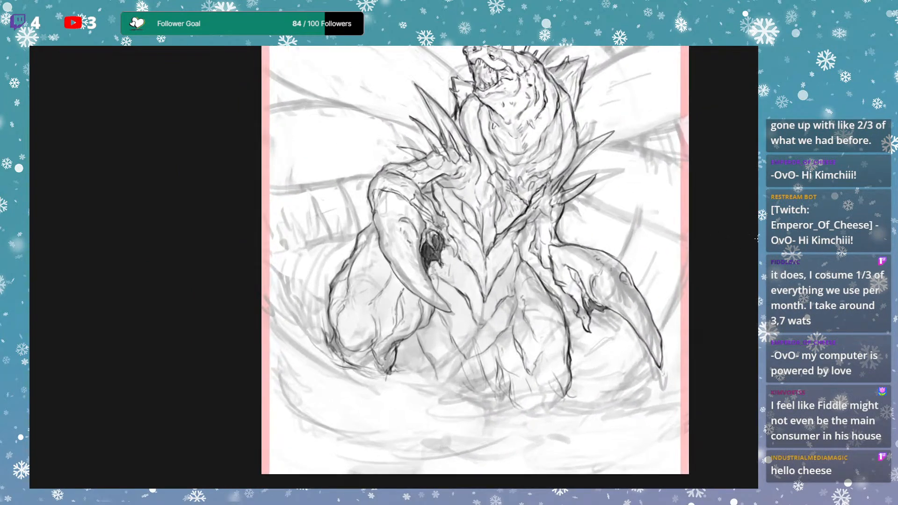
Select the small hooked digit beneath the right claw and shift it slightly with a free transform.
scroll(497, 307, down, 3)
scroll(497, 307, down, 1)
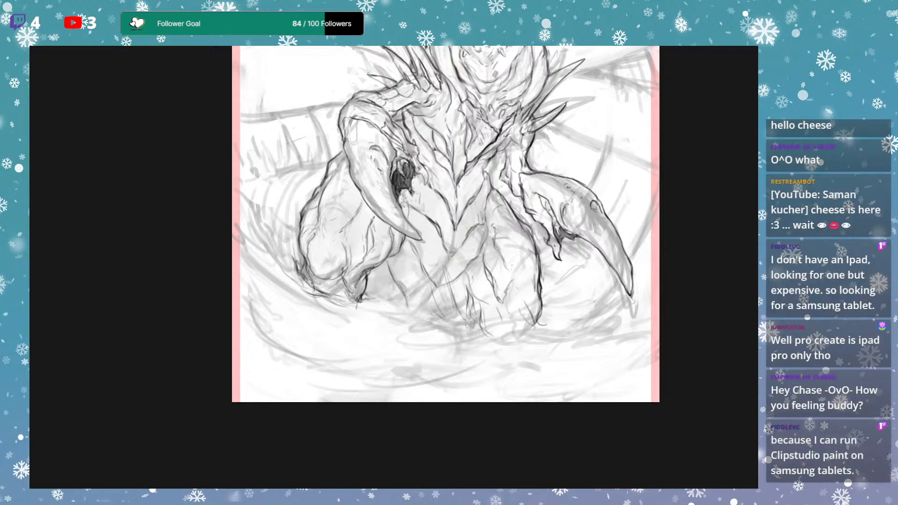
scroll(570, 187, down, 1)
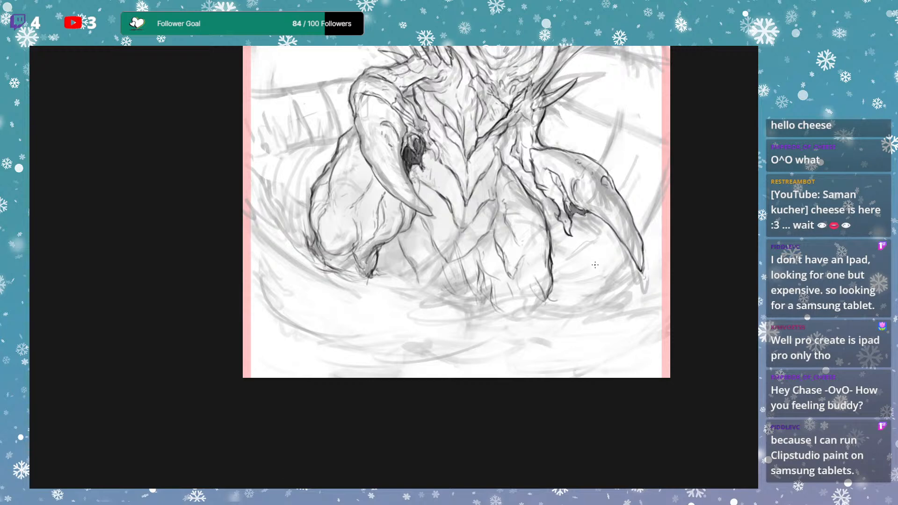
scroll(614, 230, up, 2)
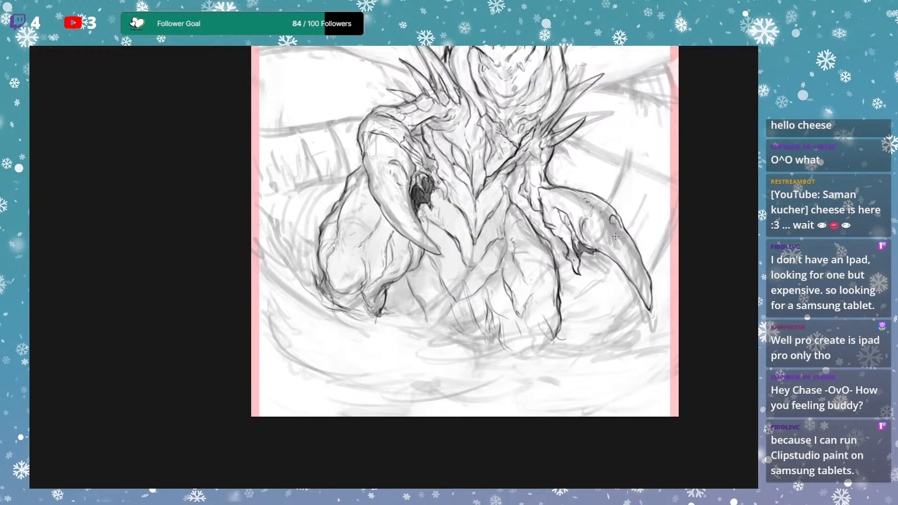
scroll(620, 247, up, 5)
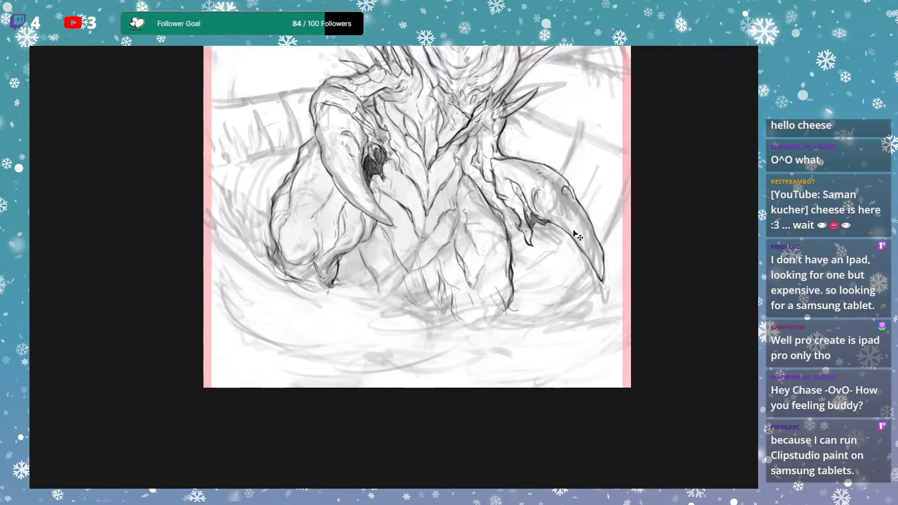
scroll(572, 253, up, 2)
scroll(533, 242, down, 2)
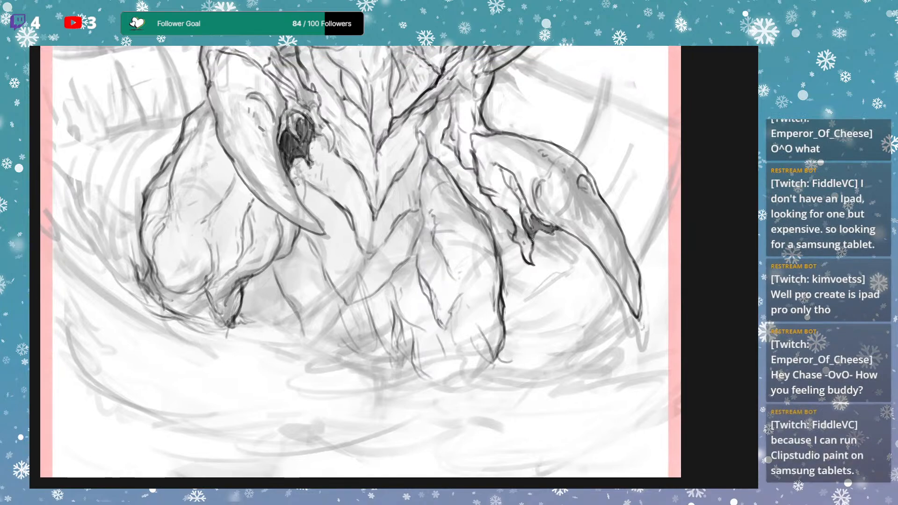
mouse_move(507, 225)
mouse_down()
mouse_move(537, 248)
mouse_move(527, 228)
mouse_up()
key(ctrl+d)
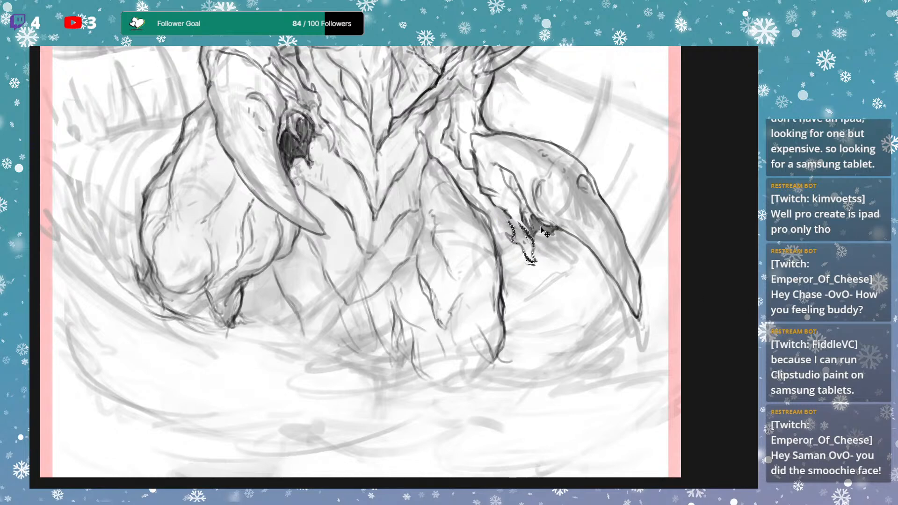
drag(538, 229, 536, 223)
key(ctrl+t)
drag(548, 238, 551, 241)
key(Return)
Fill the gap between the small hooked digit and the right claw with dense dark strokes and shade its lower edge.
mouse_move(521, 211)
mouse_down()
mouse_move(530, 234)
mouse_move(552, 235)
mouse_move(561, 248)
mouse_move(538, 233)
mouse_move(554, 238)
mouse_move(564, 228)
mouse_move(534, 234)
mouse_move(536, 225)
mouse_move(562, 237)
mouse_up()
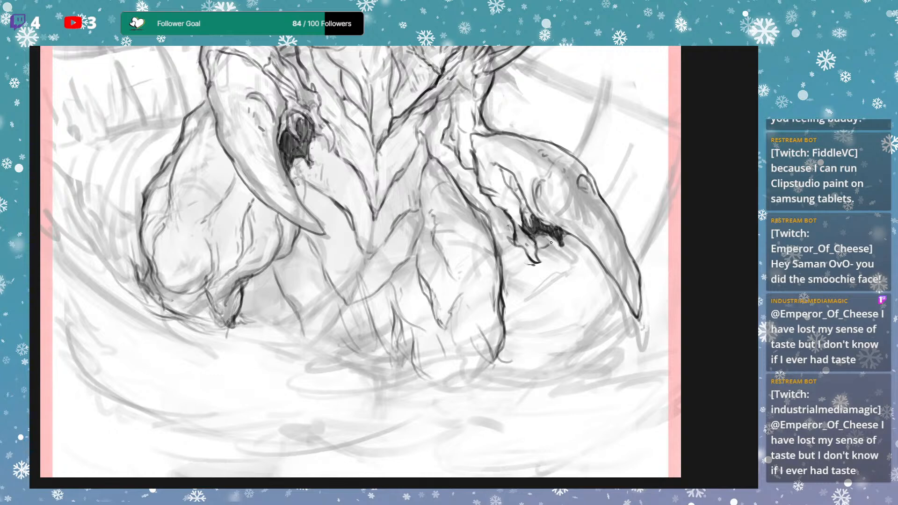
mouse_move(537, 248)
mouse_down()
mouse_move(560, 241)
mouse_move(540, 240)
mouse_move(562, 243)
mouse_move(567, 234)
mouse_up()
key(ctrl+z)
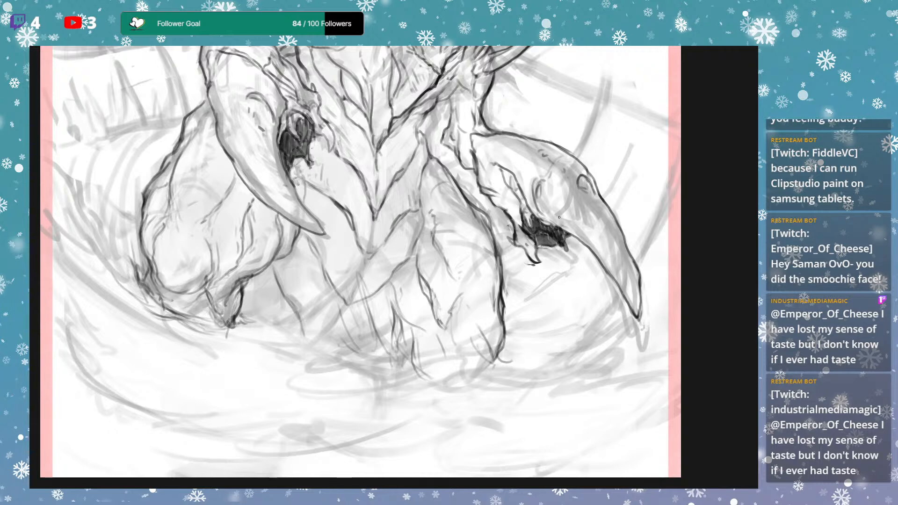
mouse_move(530, 226)
mouse_down()
mouse_move(538, 222)
mouse_move(537, 231)
mouse_move(532, 219)
mouse_move(531, 230)
mouse_move(531, 220)
mouse_move(568, 251)
mouse_move(566, 237)
mouse_up()
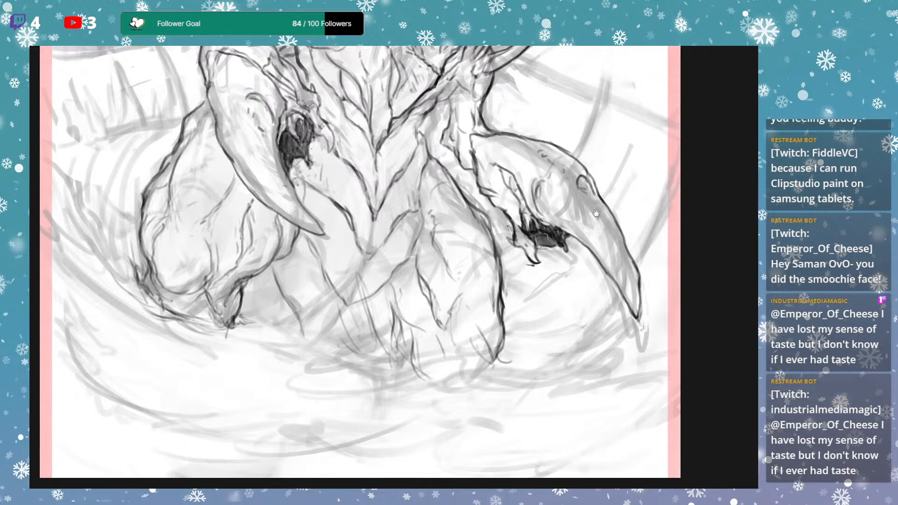
drag(597, 211, 597, 218)
mouse_move(569, 261)
mouse_down()
mouse_move(568, 243)
mouse_move(571, 256)
mouse_up()
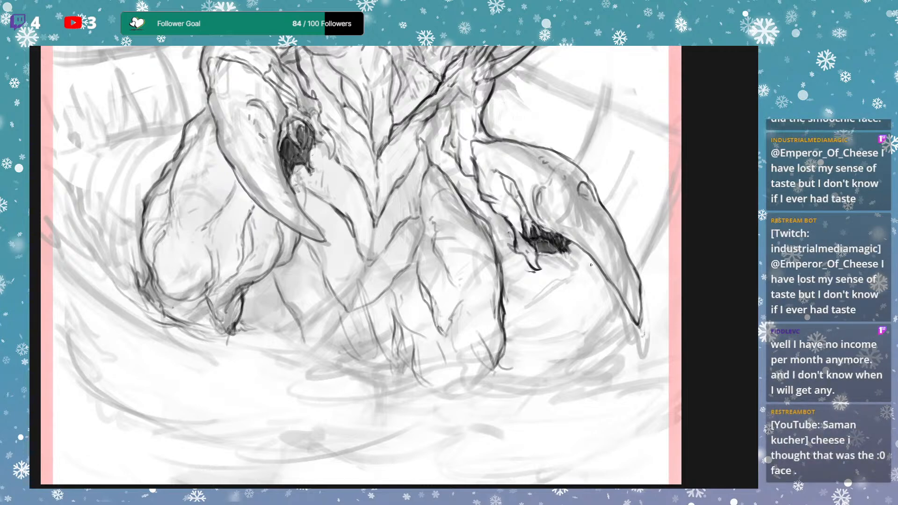
drag(592, 266, 594, 276)
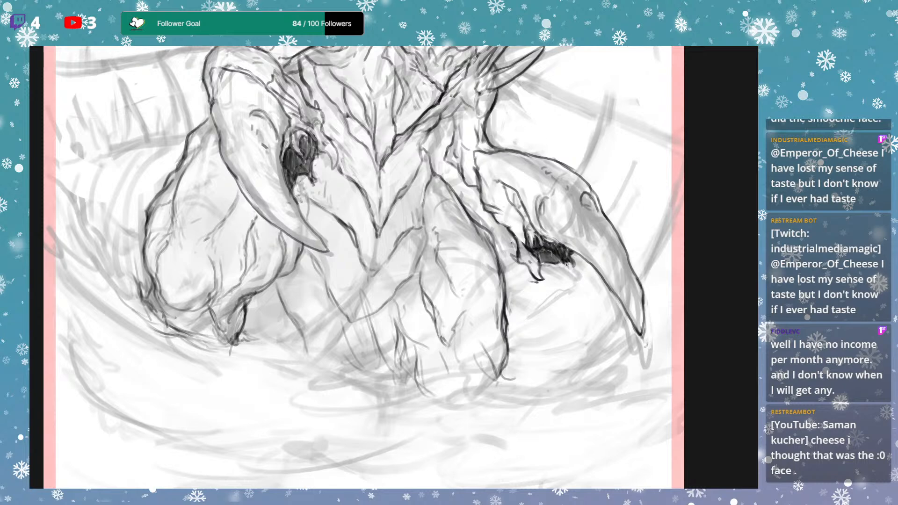
drag(572, 263, 574, 267)
drag(585, 279, 568, 256)
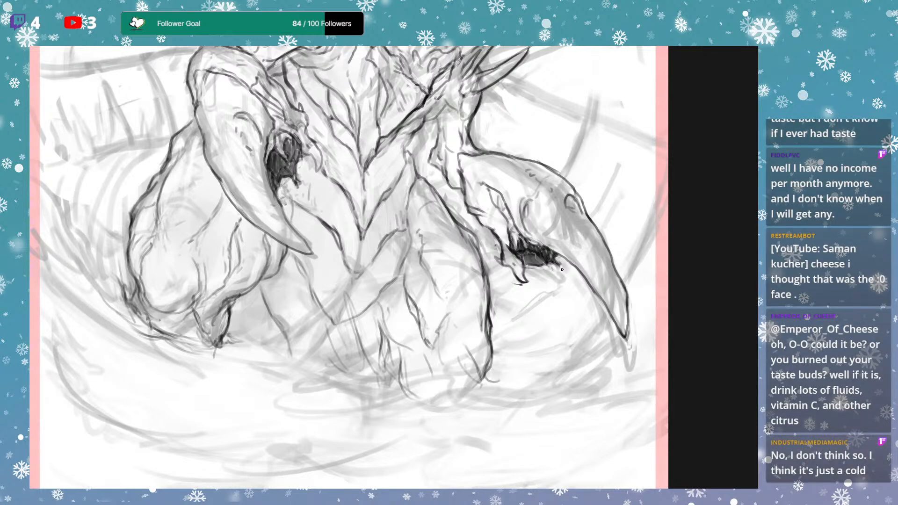
Sketch curved strokes along the outer side of the left lower form, extending out to the canvas's left edge.
mouse_move(441, 152)
mouse_down()
mouse_move(459, 225)
mouse_move(572, 229)
mouse_up()
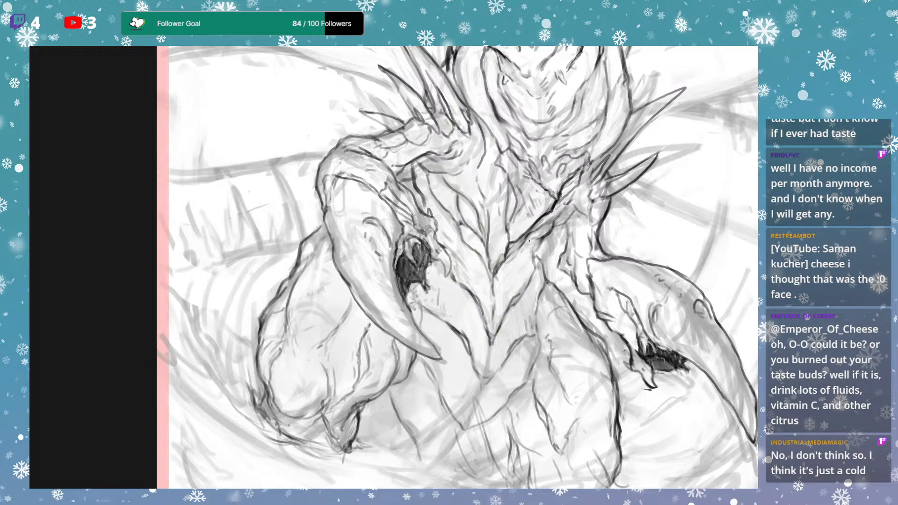
drag(497, 283, 530, 239)
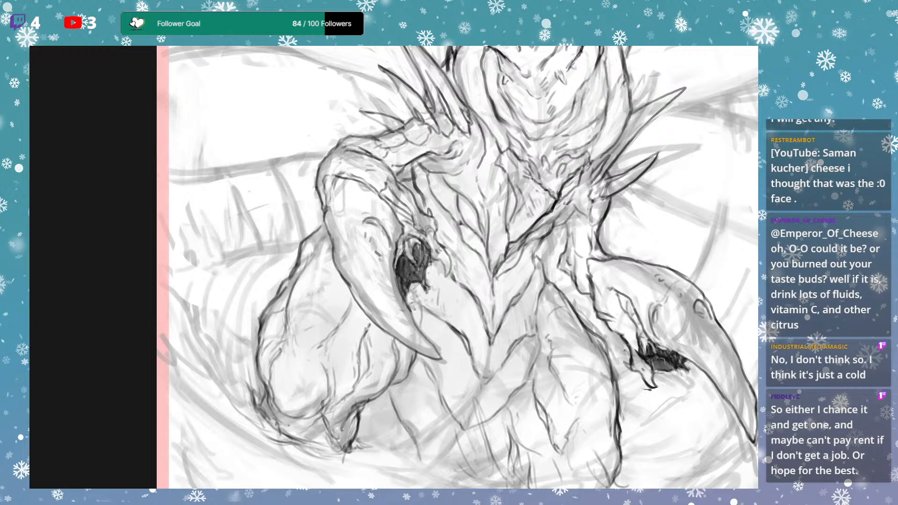
mouse_move(595, 285)
mouse_down()
mouse_move(580, 266)
mouse_move(605, 153)
mouse_move(656, 248)
mouse_move(679, 179)
mouse_up()
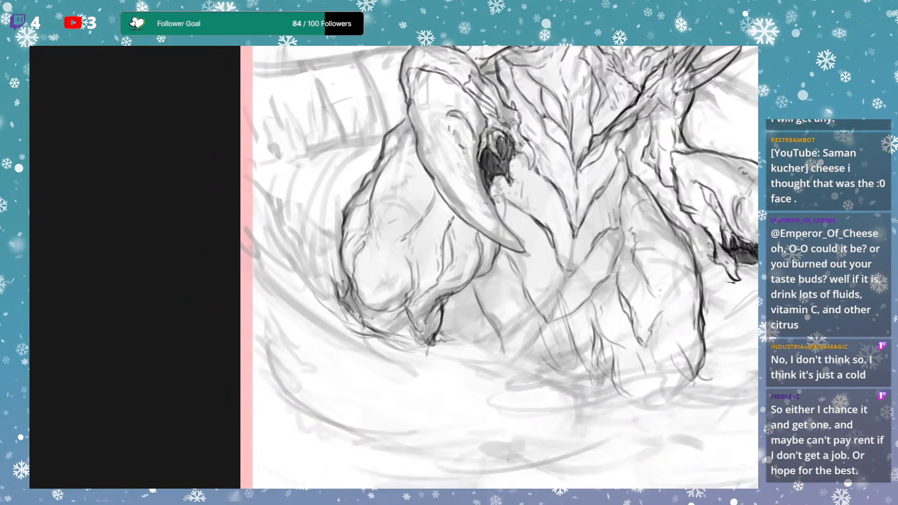
mouse_move(361, 303)
mouse_down()
mouse_move(348, 311)
mouse_move(300, 242)
mouse_up()
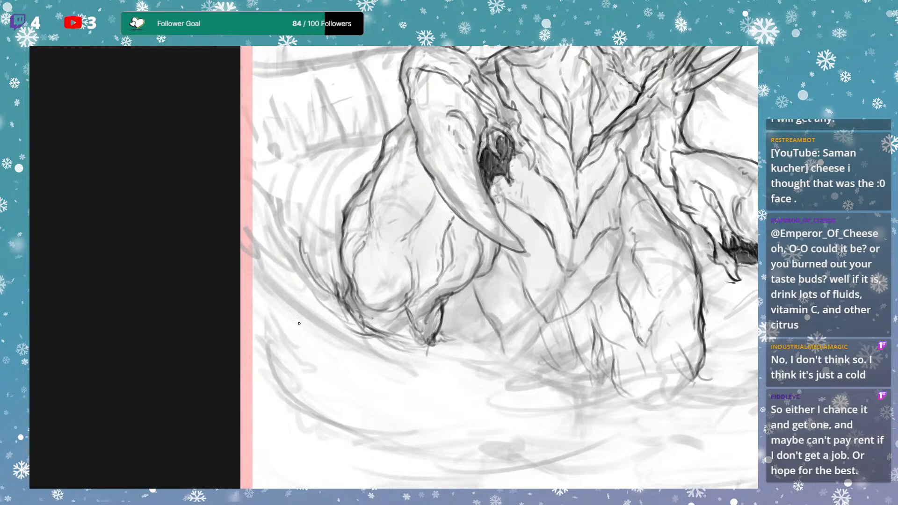
drag(302, 287, 303, 276)
mouse_move(324, 317)
mouse_down()
mouse_move(283, 279)
mouse_move(268, 244)
mouse_up()
mouse_move(250, 193)
mouse_down()
mouse_move(243, 215)
mouse_move(298, 251)
mouse_up()
drag(253, 217, 281, 251)
Sketch curved ripple strokes across the ground below the left lower form and beneath the centre of the body.
drag(401, 315, 383, 267)
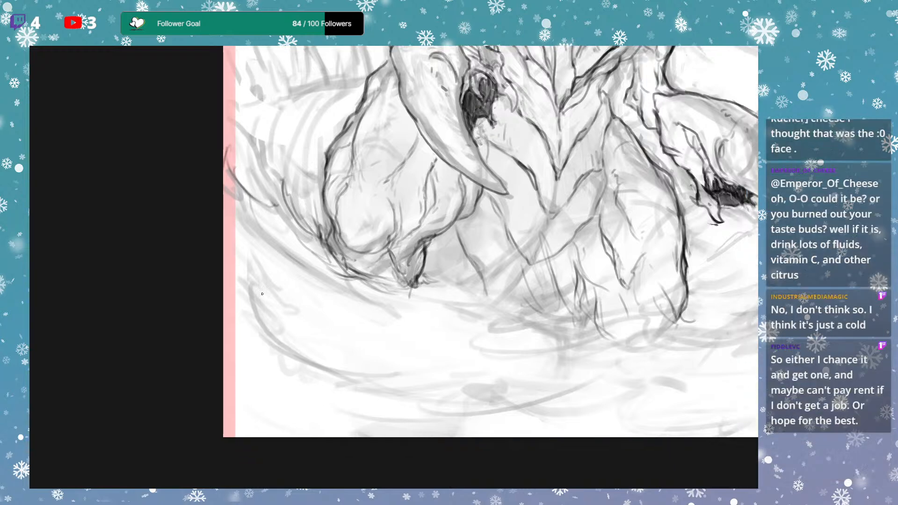
drag(375, 376, 436, 345)
drag(367, 336, 409, 345)
mouse_move(342, 330)
mouse_down()
mouse_move(399, 363)
mouse_move(434, 355)
mouse_up()
drag(369, 333, 436, 339)
mouse_move(465, 324)
mouse_down()
mouse_move(506, 333)
mouse_move(553, 363)
mouse_up()
drag(538, 358, 468, 331)
mouse_move(428, 321)
mouse_down()
mouse_move(489, 321)
mouse_move(519, 306)
mouse_up()
drag(418, 320, 460, 313)
drag(527, 302, 539, 310)
Add sweeping ripple strokes across the centre and right foreground, plus short ones just below the left lower form.
drag(465, 379, 415, 360)
drag(436, 364, 511, 348)
drag(509, 349, 454, 378)
mouse_move(461, 379)
mouse_down()
mouse_move(513, 360)
mouse_move(501, 357)
mouse_move(579, 361)
mouse_up()
mouse_move(648, 373)
mouse_down()
mouse_move(562, 377)
mouse_move(622, 363)
mouse_move(699, 370)
mouse_up()
drag(593, 385, 672, 391)
drag(723, 373, 729, 385)
drag(693, 348, 728, 338)
mouse_move(246, 263)
mouse_down()
mouse_move(278, 293)
mouse_move(335, 280)
mouse_up()
drag(344, 288, 289, 294)
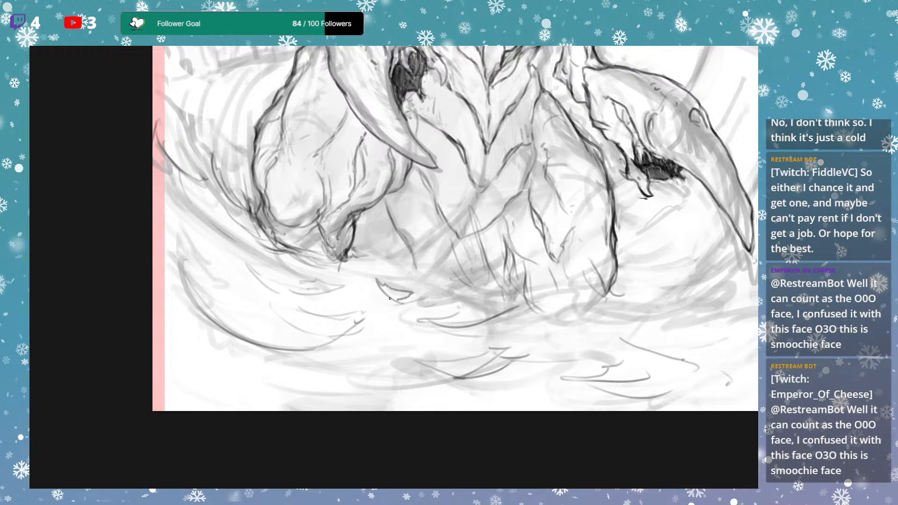
mouse_move(373, 291)
mouse_down()
mouse_move(391, 320)
mouse_move(405, 303)
mouse_move(389, 320)
mouse_move(406, 312)
mouse_up()
key(ctrl+z)
key(ctrl+z)
drag(390, 316, 412, 313)
key(ctrl+z)
key(ctrl+z)
key(ctrl+z)
Draw the ground line from the base of the right lower form toward the area beneath the right claw.
drag(607, 323, 594, 320)
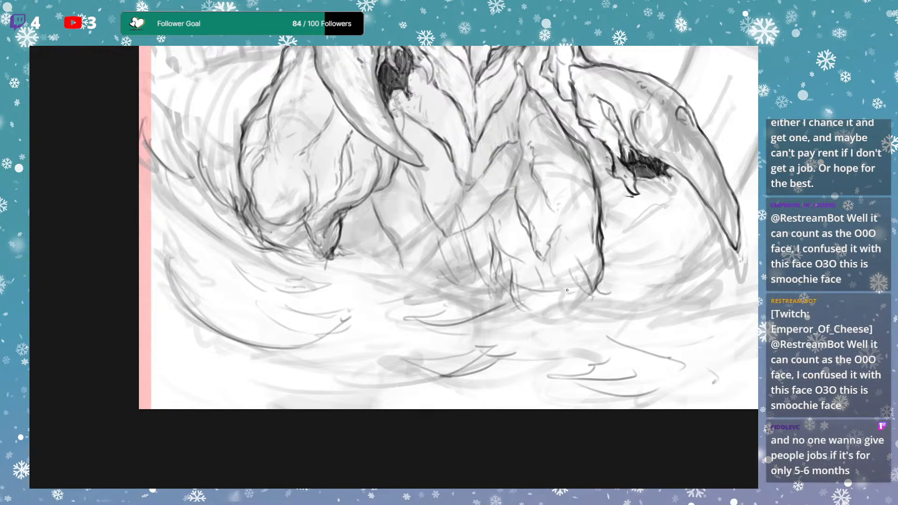
drag(517, 291, 664, 297)
mouse_move(600, 281)
mouse_down()
mouse_move(712, 299)
mouse_move(743, 300)
mouse_move(757, 286)
mouse_move(640, 348)
mouse_up()
Examine the new ground ripples against the whole composition and up close around the left lower form.
scroll(626, 315, down, 3)
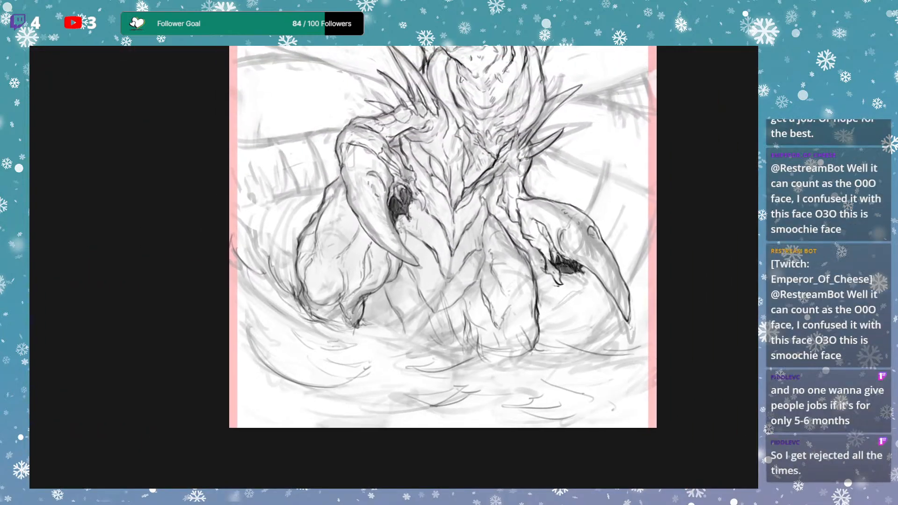
scroll(436, 312, up, 4)
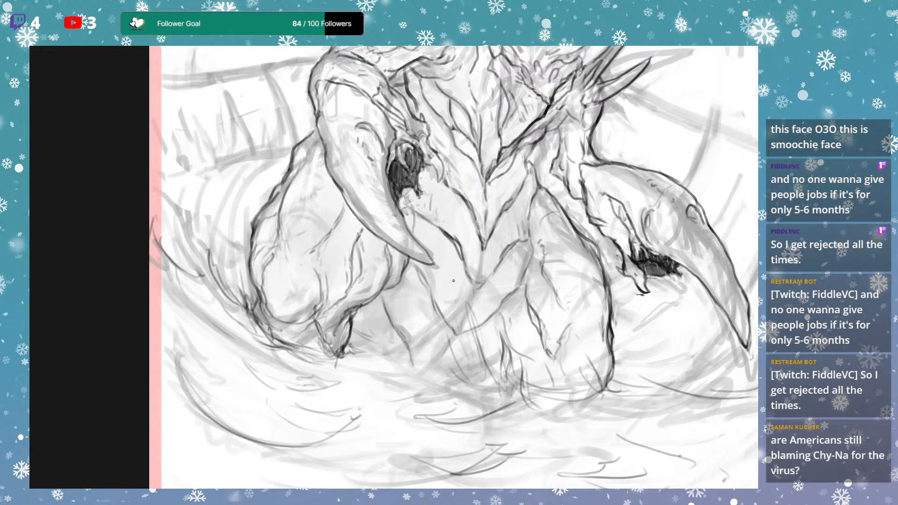
drag(402, 169, 451, 195)
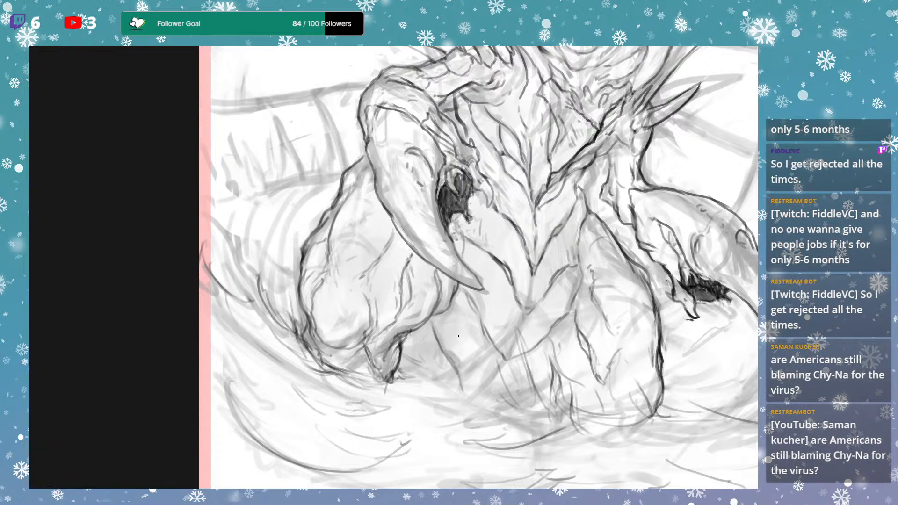
scroll(486, 300, up, 1)
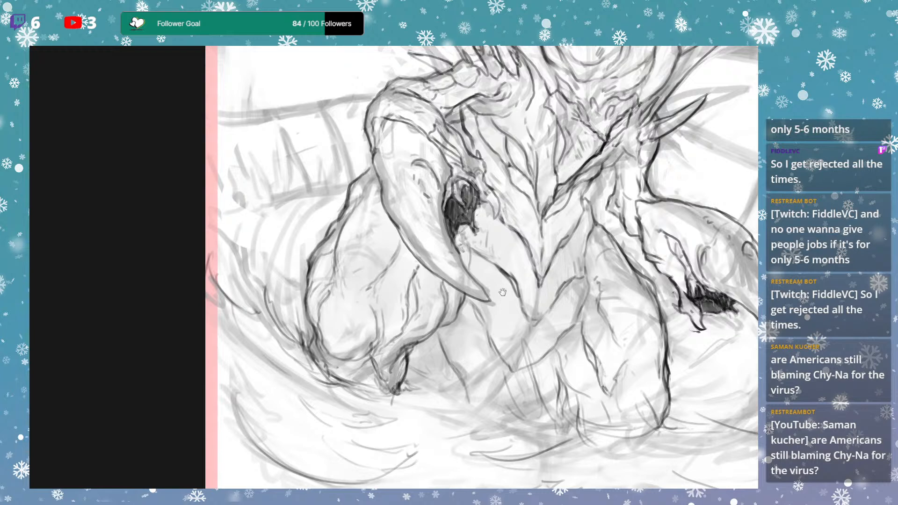
scroll(484, 307, left, 3)
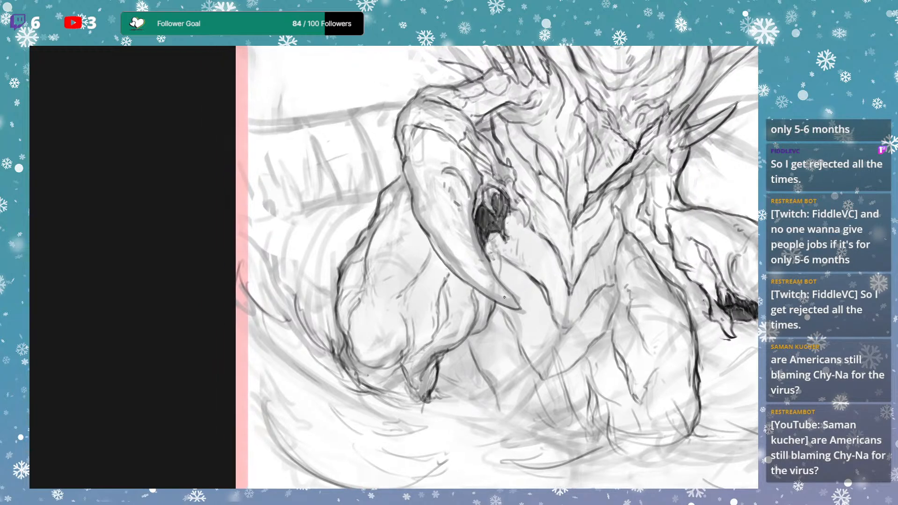
drag(504, 296, 513, 300)
scroll(505, 299, left, 3)
scroll(467, 308, down, 2)
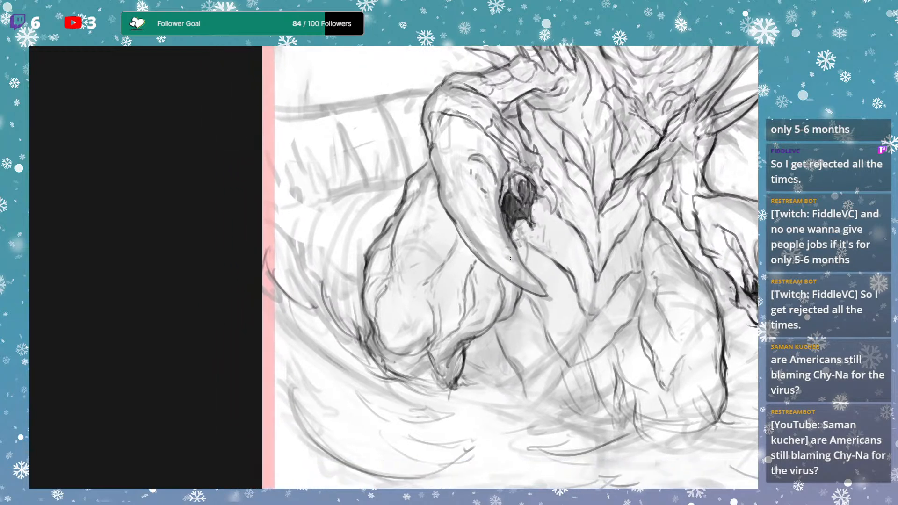
scroll(323, 288, down, 3)
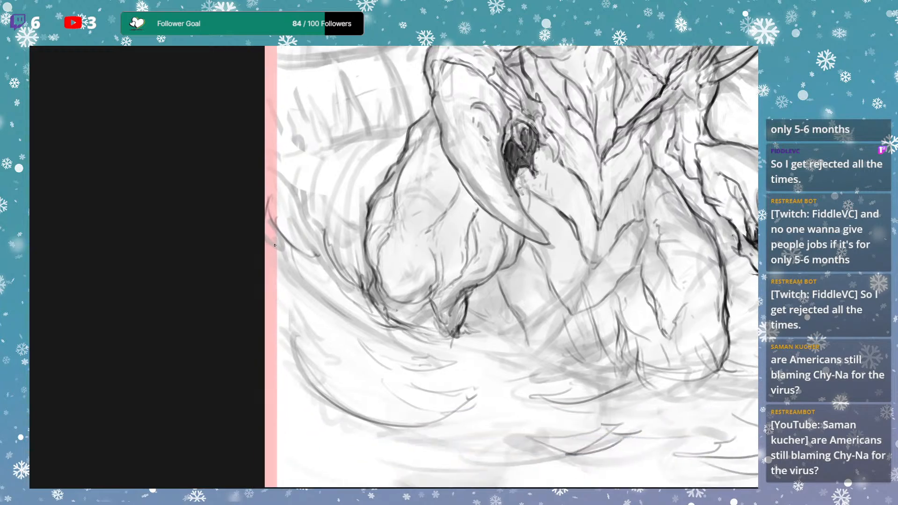
drag(270, 212, 273, 227)
mouse_move(272, 187)
mouse_down()
mouse_move(270, 216)
mouse_move(283, 246)
mouse_move(280, 228)
mouse_up()
key(ctrl+z)
key(ctrl+z)
key(ctrl+z)
key(ctrl+z)
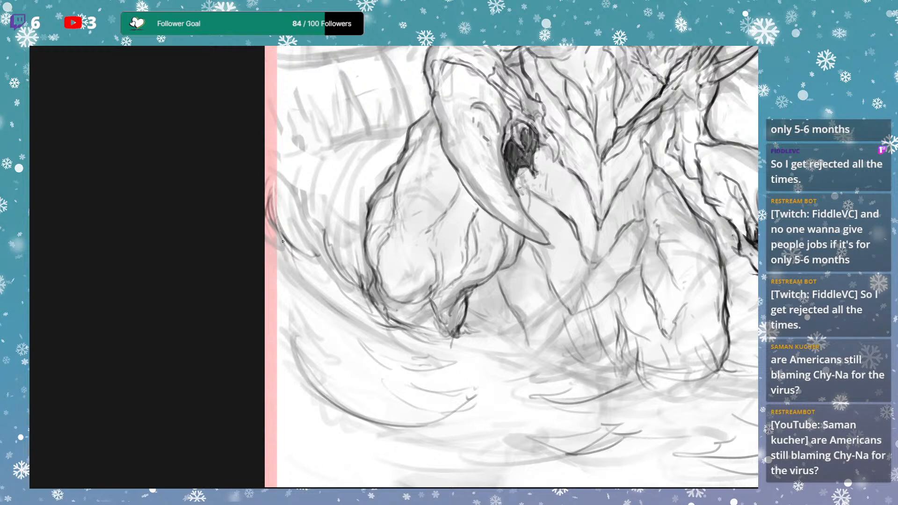
Draw long curved strokes from the canvas's left edge inward to the base of the left lower form.
mouse_move(278, 189)
mouse_down()
mouse_move(284, 246)
mouse_move(276, 196)
mouse_move(303, 256)
mouse_move(315, 261)
mouse_up()
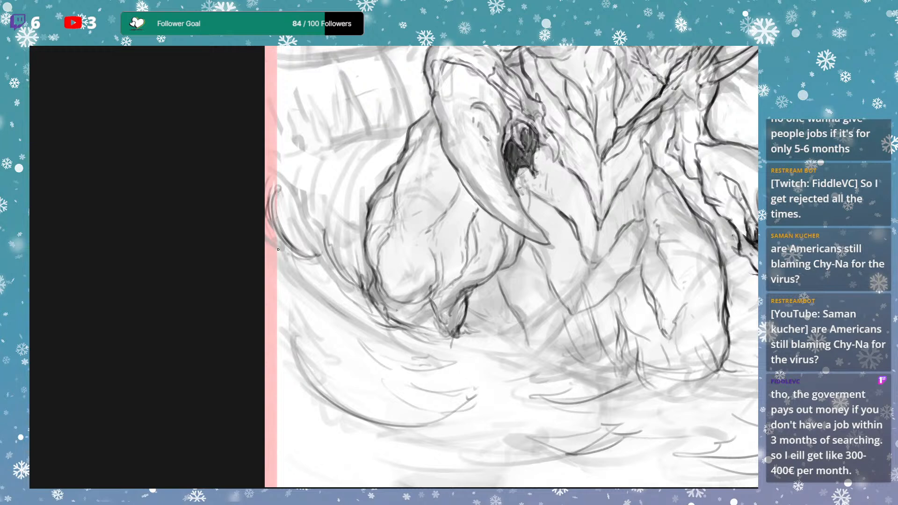
drag(309, 256, 372, 273)
mouse_move(273, 190)
mouse_down()
mouse_move(267, 165)
mouse_move(267, 174)
mouse_up()
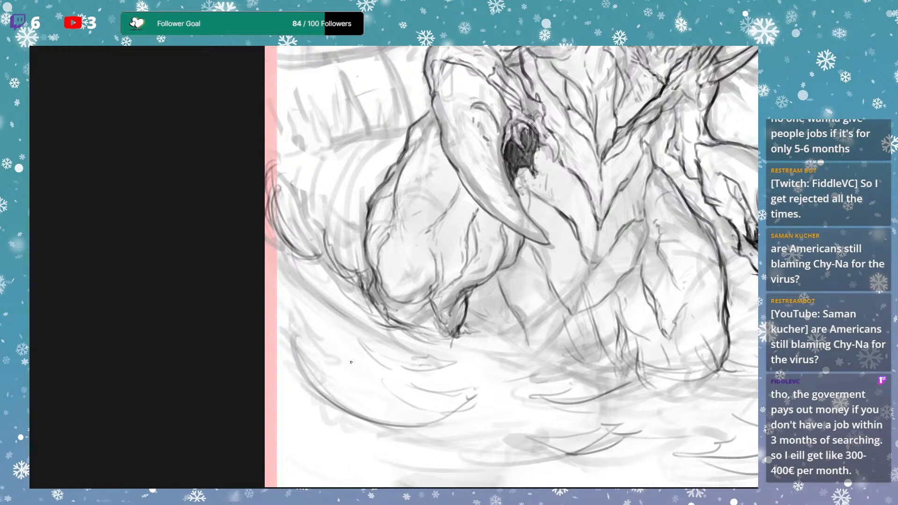
Build up the upper end of the large ground crescent below the left lower form with pointed curved strokes.
drag(292, 332, 353, 374)
mouse_move(295, 321)
mouse_down()
mouse_move(311, 340)
mouse_move(298, 360)
mouse_up()
drag(376, 363, 383, 371)
scroll(328, 351, down, 5)
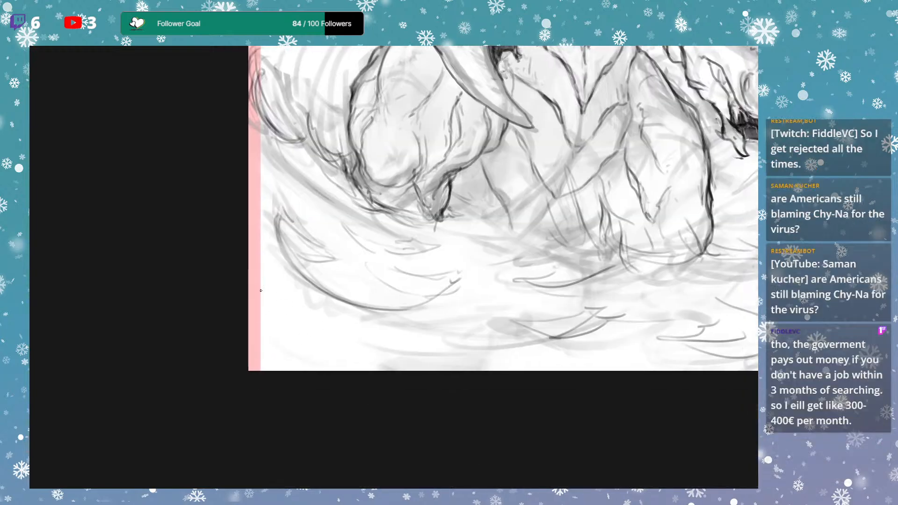
mouse_move(261, 248)
mouse_down()
mouse_move(281, 316)
mouse_move(336, 352)
mouse_up()
drag(377, 352, 392, 345)
drag(281, 312, 353, 354)
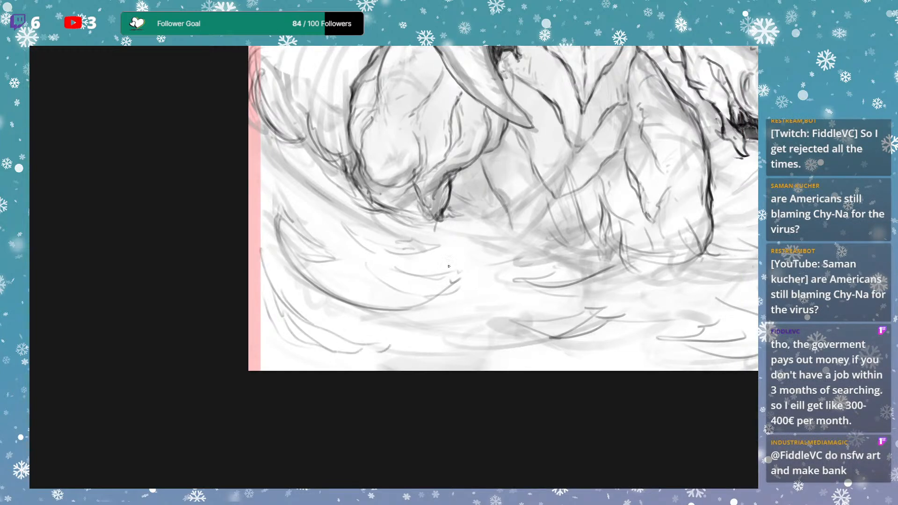
key(ctrl+z)
key(ctrl+z)
key(ctrl+z)
Sketch overlapping curved ripple strokes in the lower left corner of the artwork.
mouse_move(271, 290)
mouse_down()
mouse_move(281, 350)
mouse_move(354, 350)
mouse_up()
drag(280, 340, 337, 352)
drag(265, 300, 281, 313)
drag(249, 277, 256, 312)
Sketch light upward-curving ground strokes near the artwork's right edge, below the tip of the right claw.
drag(650, 283, 482, 246)
drag(688, 283, 627, 292)
drag(605, 263, 668, 233)
drag(633, 268, 643, 262)
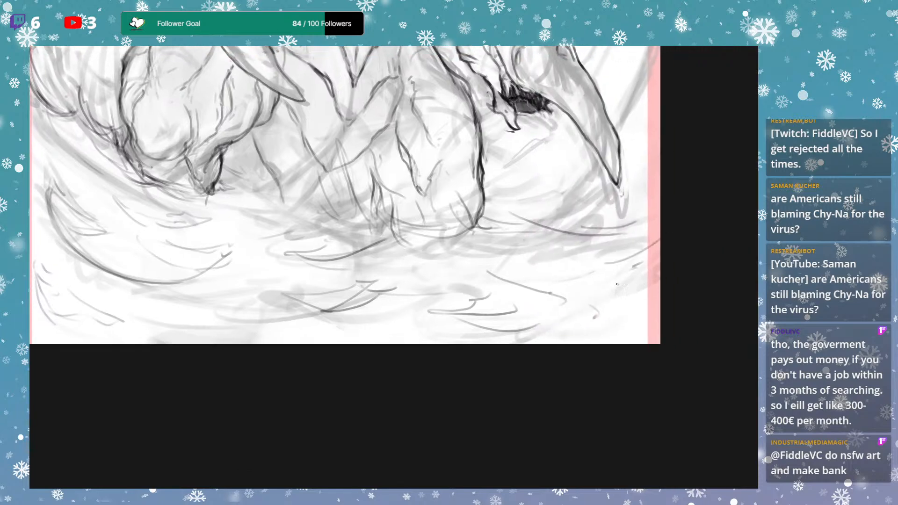
Surround the tip of the right claw with short, upward-flicking splash-like strokes where it meets the ground.
mouse_move(526, 235)
mouse_down()
mouse_move(537, 375)
mouse_move(552, 381)
mouse_move(564, 356)
mouse_move(623, 331)
mouse_move(643, 340)
mouse_move(668, 295)
mouse_up()
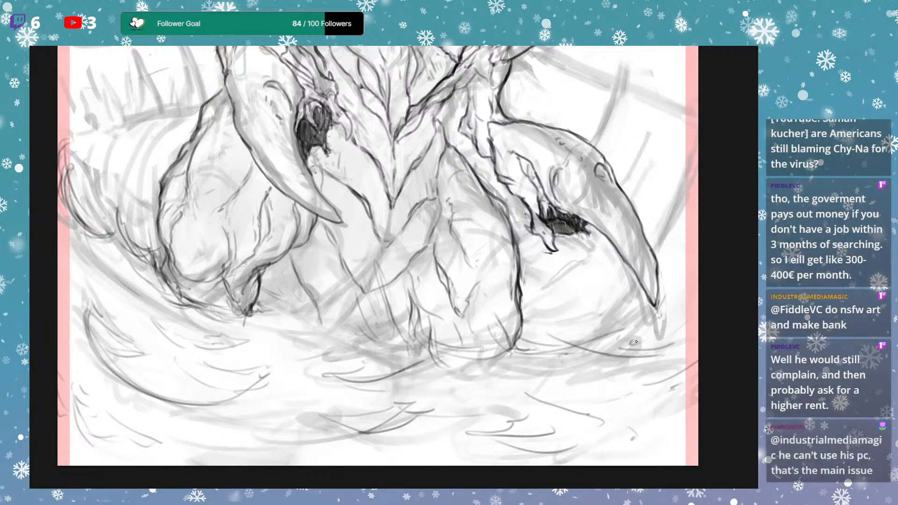
mouse_move(653, 348)
mouse_down()
mouse_move(656, 299)
mouse_move(684, 272)
mouse_up()
mouse_move(623, 282)
mouse_down()
mouse_move(639, 275)
mouse_move(674, 293)
mouse_move(678, 266)
mouse_up()
drag(659, 295, 700, 255)
mouse_move(615, 303)
mouse_down()
mouse_move(636, 294)
mouse_move(624, 276)
mouse_up()
Rework the ground line between the right lower form and the right claw's tip with shallow ripple strokes.
mouse_move(550, 287)
mouse_down()
mouse_move(573, 296)
mouse_move(603, 289)
mouse_up()
key(ctrl+z)
key(ctrl+z)
drag(549, 296, 597, 294)
mouse_move(545, 307)
mouse_down()
mouse_move(570, 310)
mouse_move(549, 295)
mouse_move(560, 296)
mouse_up()
drag(525, 293, 544, 295)
mouse_move(444, 295)
mouse_down()
mouse_move(473, 303)
mouse_move(453, 272)
mouse_move(471, 301)
mouse_up()
key(ctrl+z)
key(ctrl+z)
mouse_move(466, 294)
mouse_down()
mouse_move(457, 274)
mouse_move(466, 299)
mouse_up()
key(ctrl+z)
key(ctrl+z)
key(ctrl+z)
Reinforce the right lower form's underside and outer contour with short curved strokes where it meets the ground.
mouse_move(458, 274)
mouse_down()
mouse_move(466, 296)
mouse_move(487, 299)
mouse_up()
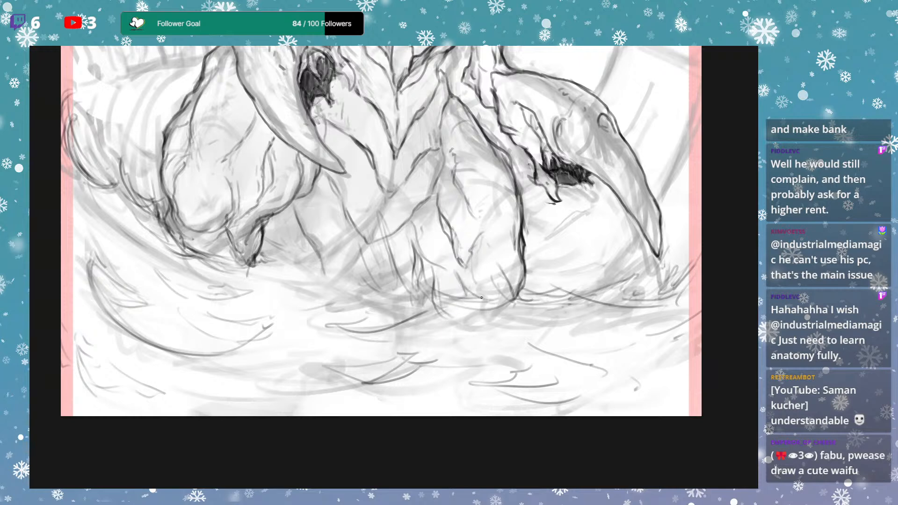
drag(434, 288, 461, 309)
drag(421, 279, 416, 291)
mouse_move(487, 304)
mouse_down()
mouse_move(501, 295)
mouse_move(486, 294)
mouse_up()
mouse_move(488, 227)
mouse_down()
mouse_move(501, 256)
mouse_move(537, 287)
mouse_up()
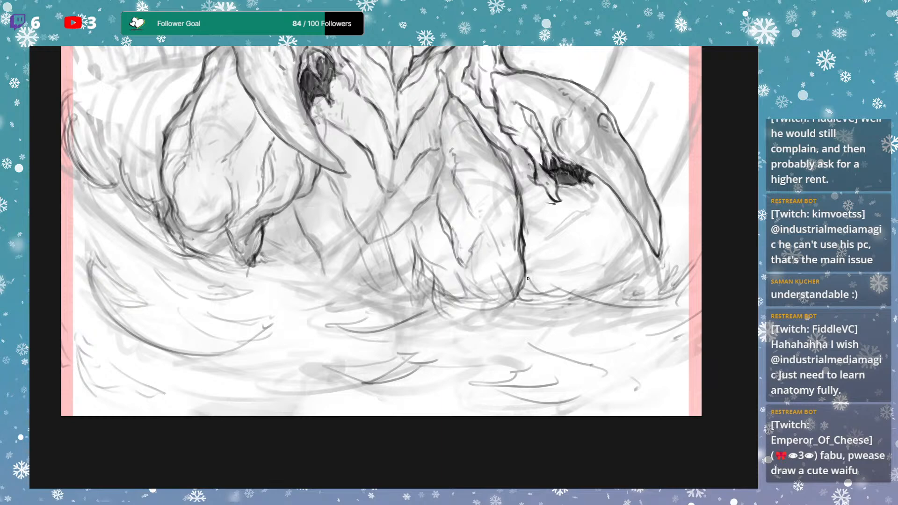
Extend the curved ripple near the artwork's lower right corner into a pointed crescent and add a light stroke beside it.
mouse_move(534, 284)
mouse_down()
mouse_move(558, 289)
mouse_move(552, 243)
mouse_up()
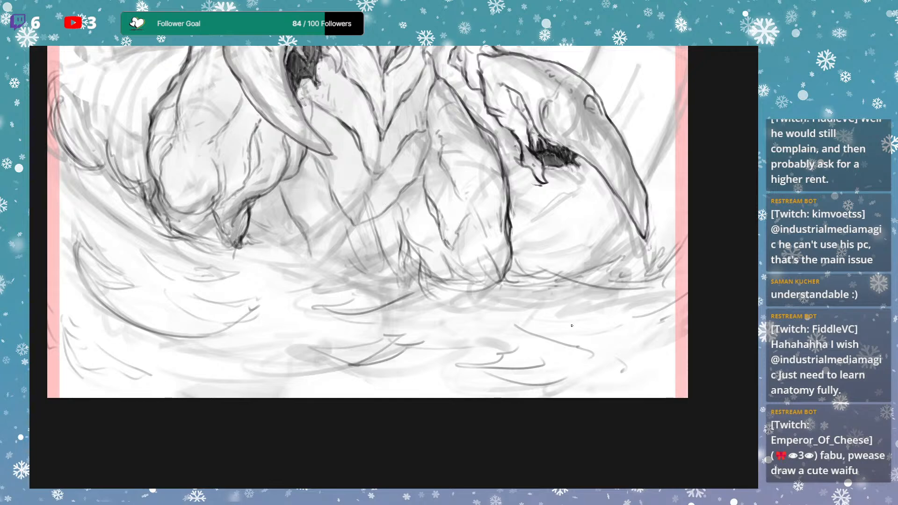
drag(629, 362, 616, 285)
drag(546, 305, 575, 282)
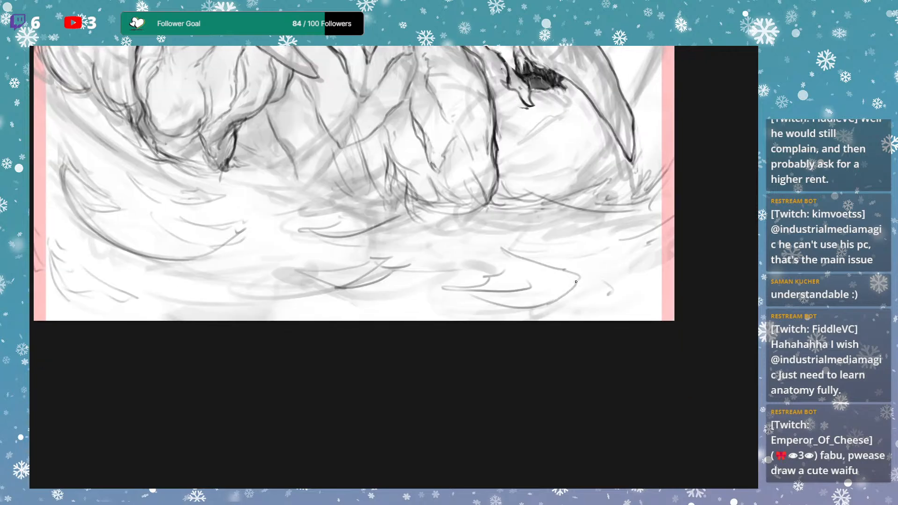
drag(496, 304, 576, 275)
scroll(535, 218, down, 1)
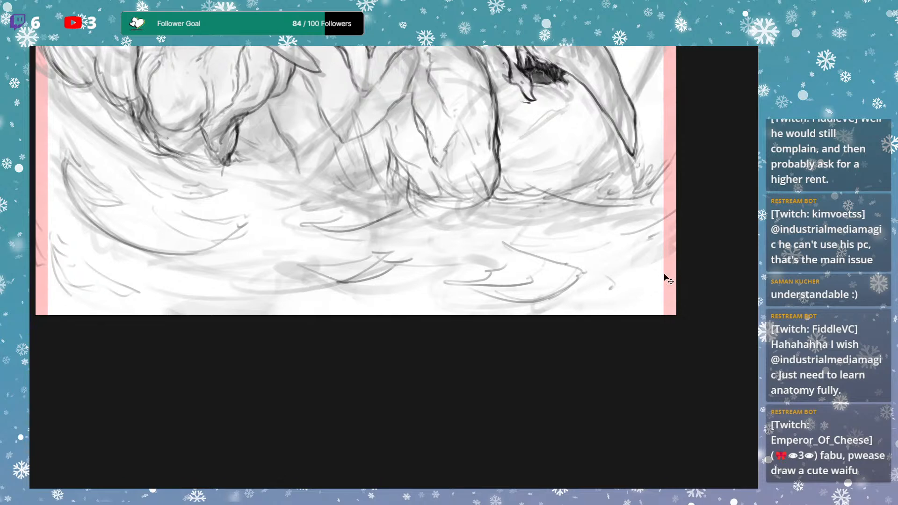
mouse_move(588, 296)
mouse_down()
mouse_move(632, 271)
mouse_move(664, 273)
mouse_up()
drag(511, 209, 543, 216)
mouse_move(475, 218)
mouse_down()
mouse_move(575, 227)
mouse_move(539, 212)
mouse_move(577, 219)
mouse_up()
mouse_move(587, 225)
mouse_down()
mouse_move(477, 241)
mouse_move(536, 210)
mouse_up()
key(ctrl+z)
key(ctrl+z)
key(ctrl+z)
key(ctrl+z)
Sketch short, shallow ripple strokes across the ground between the right lower form and the crescent ripple below it.
mouse_move(454, 241)
mouse_down()
mouse_move(524, 211)
mouse_move(452, 240)
mouse_up()
mouse_move(486, 235)
mouse_down()
mouse_move(511, 225)
mouse_move(453, 240)
mouse_up()
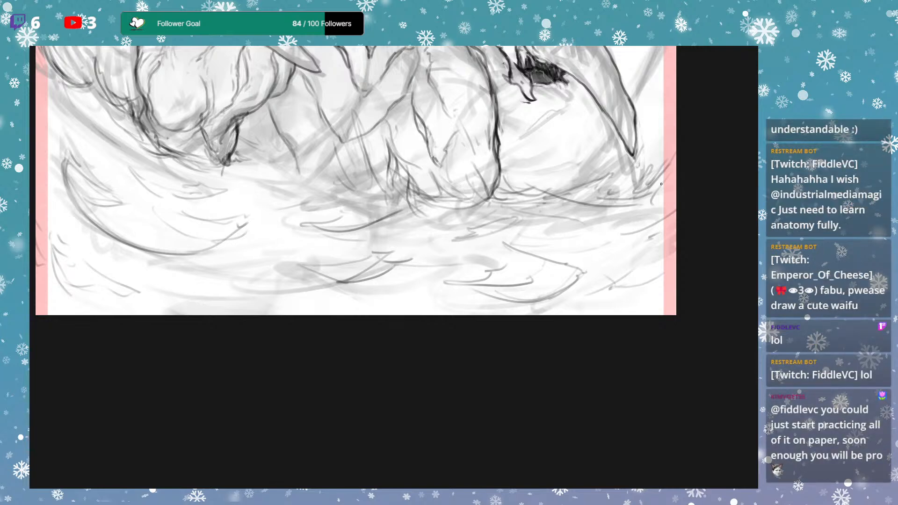
drag(602, 228, 613, 236)
drag(528, 219, 561, 224)
mouse_move(479, 259)
mouse_down()
mouse_move(492, 255)
mouse_move(482, 255)
mouse_up()
mouse_move(413, 245)
mouse_down()
mouse_move(448, 246)
mouse_move(423, 252)
mouse_up()
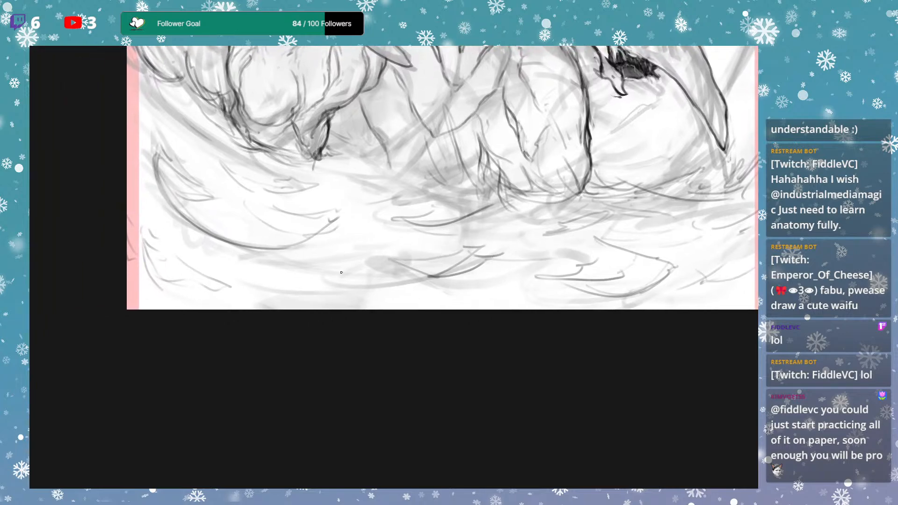
drag(316, 255, 366, 270)
Review the whole creature composition and the rough segmented tail behind the left lower form.
drag(554, 250, 531, 341)
drag(579, 256, 520, 429)
drag(309, 353, 535, 311)
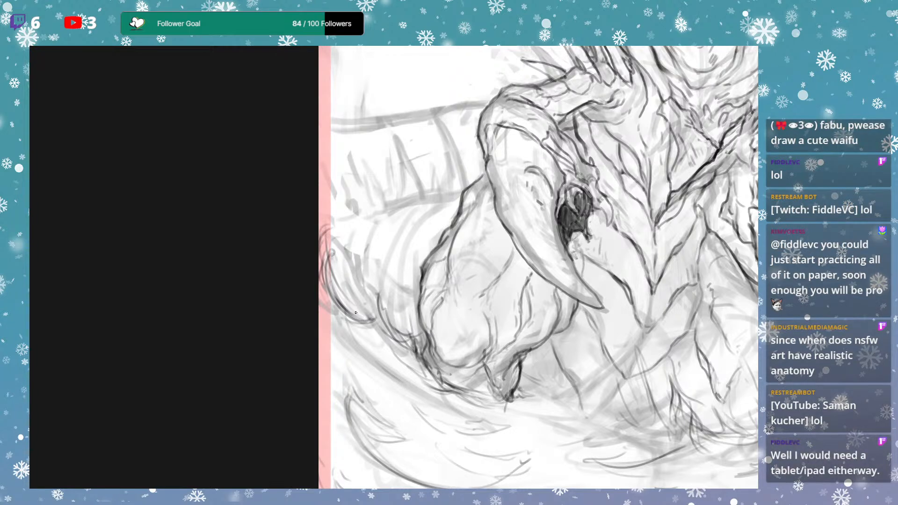
drag(600, 341, 540, 332)
key(ctrl+minus)
key(ctrl+minus)
key(ctrl+plus)
drag(659, 194, 591, 338)
drag(576, 281, 628, 224)
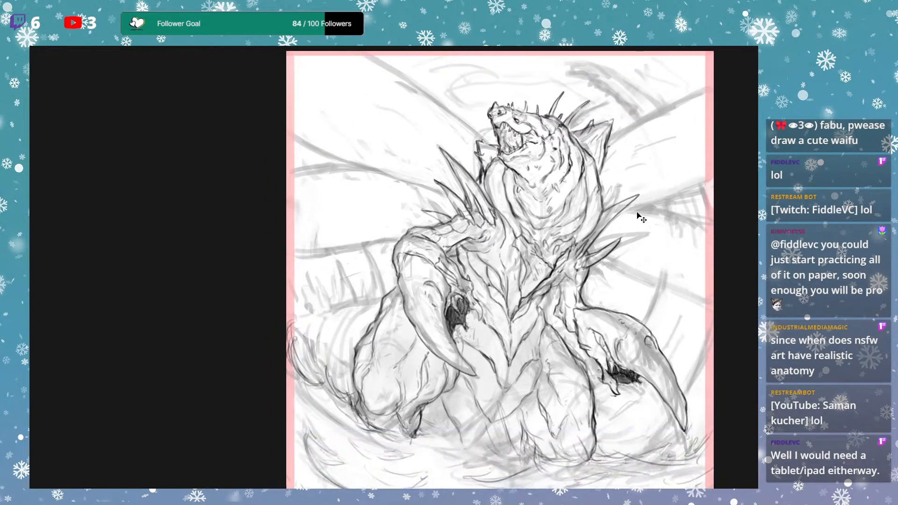
key(ctrl+plus)
drag(546, 314, 571, 263)
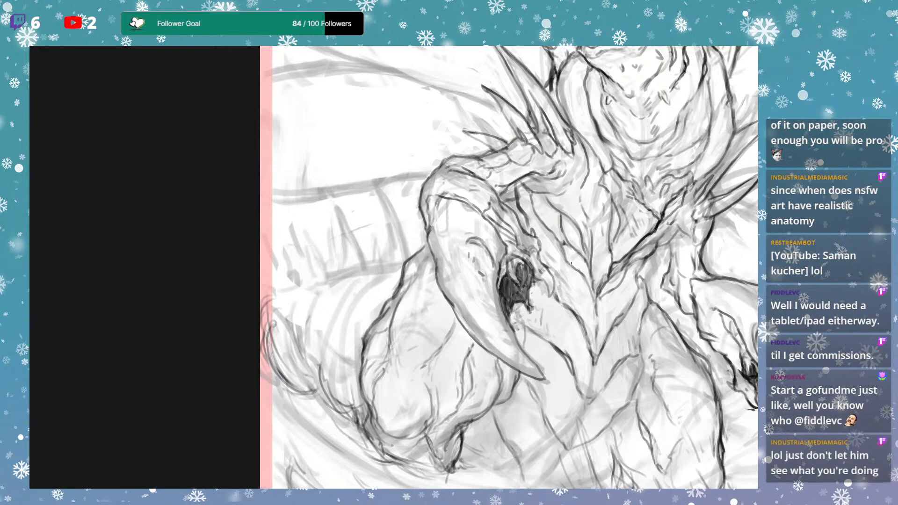
Define one dark spike on the segmented tail behind the left lower form, with curved segment lines running below it.
drag(436, 280, 486, 228)
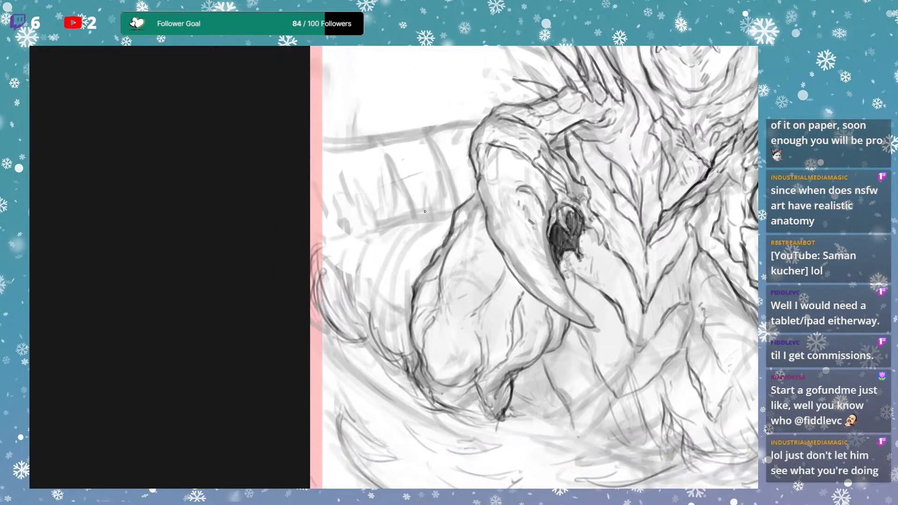
mouse_move(402, 222)
mouse_down()
mouse_move(391, 166)
mouse_move(414, 216)
mouse_up()
mouse_move(396, 179)
mouse_down()
mouse_move(403, 220)
mouse_move(415, 220)
mouse_move(415, 206)
mouse_move(420, 228)
mouse_up()
drag(410, 197, 418, 225)
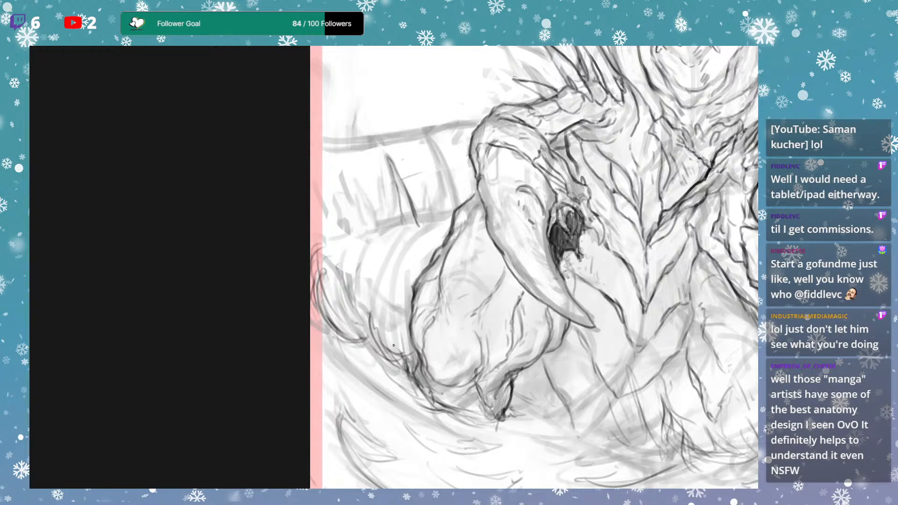
mouse_move(413, 232)
mouse_down()
mouse_move(394, 279)
mouse_move(393, 327)
mouse_up()
drag(406, 294, 388, 347)
drag(388, 314, 398, 269)
Draw a second curved spike on the tail's upper edge, closer to the left claw.
mouse_move(424, 230)
mouse_down()
mouse_move(438, 178)
mouse_move(443, 212)
mouse_up()
mouse_move(440, 175)
mouse_down()
mouse_move(427, 136)
mouse_move(459, 201)
mouse_up()
scroll(619, 110, up, 3)
key(ctrl+z)
mouse_move(441, 302)
mouse_down()
mouse_move(437, 272)
mouse_move(446, 266)
mouse_move(457, 293)
mouse_move(458, 266)
mouse_move(490, 223)
mouse_up()
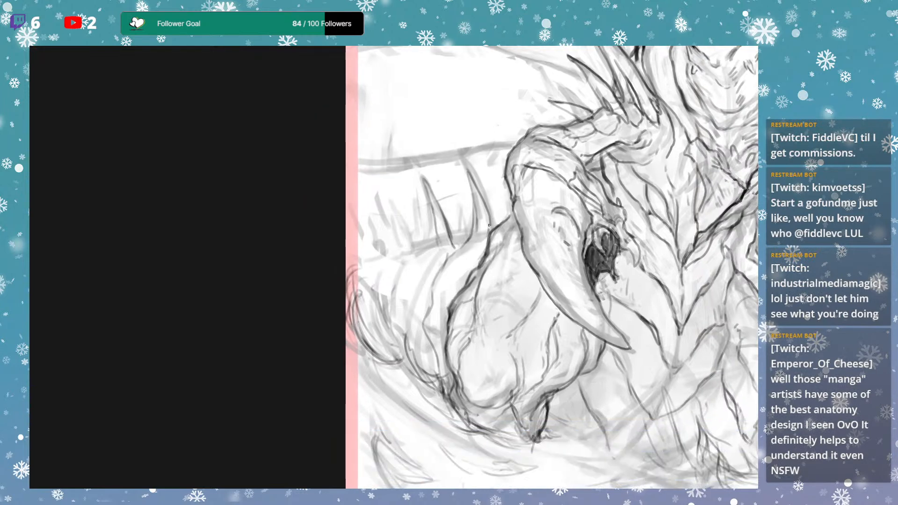
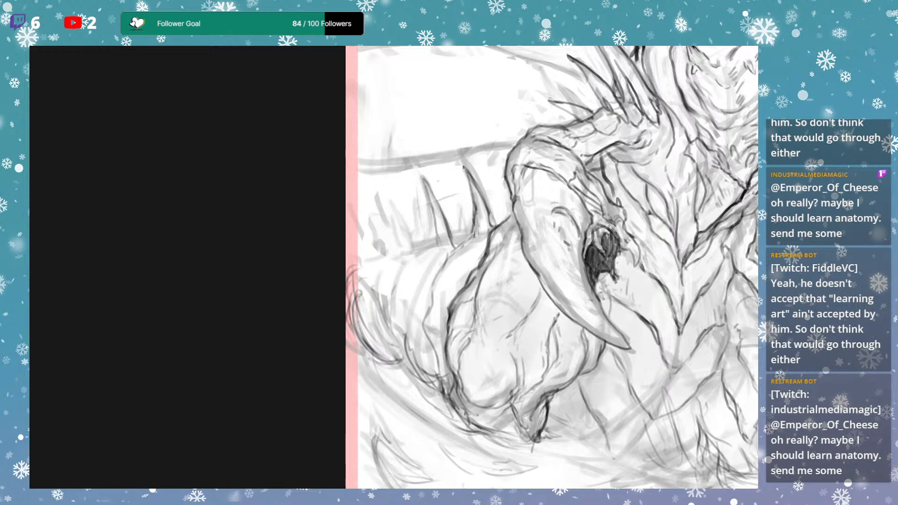
Refine the spike nearest the left claw and rework the curved segment bands descending along the tail.
mouse_move(470, 187)
mouse_down()
mouse_move(459, 165)
mouse_move(475, 206)
mouse_move(461, 165)
mouse_up()
mouse_move(471, 242)
mouse_down()
mouse_move(429, 298)
mouse_move(445, 376)
mouse_up()
mouse_move(436, 311)
mouse_down()
mouse_move(444, 256)
mouse_move(473, 240)
mouse_up()
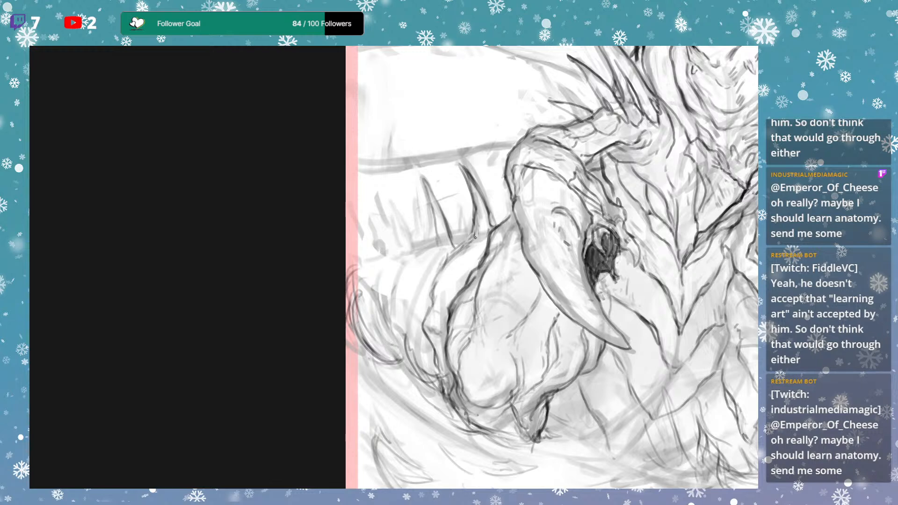
key(ctrl+z)
key(ctrl+z)
mouse_move(442, 274)
mouse_down()
mouse_move(472, 237)
mouse_move(425, 294)
mouse_up()
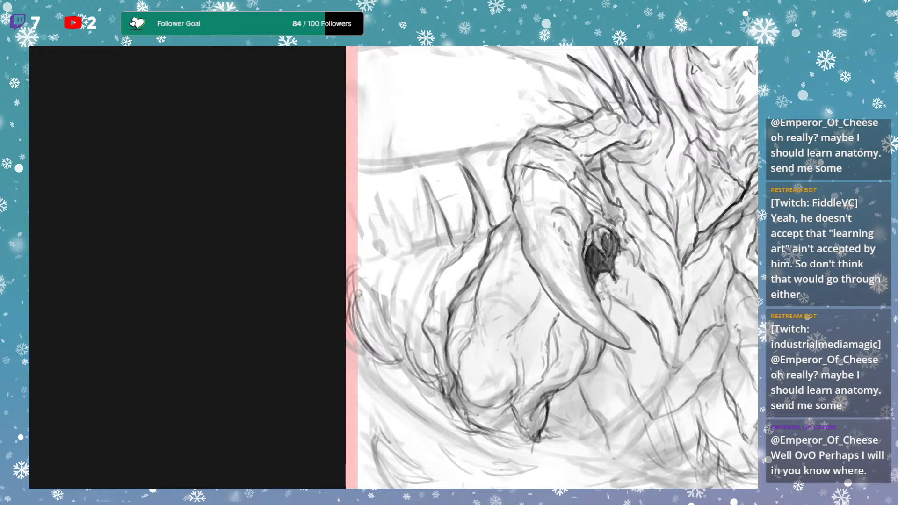
drag(425, 279, 409, 340)
mouse_move(416, 305)
mouse_down()
mouse_move(408, 343)
mouse_move(388, 290)
mouse_move(387, 319)
mouse_up()
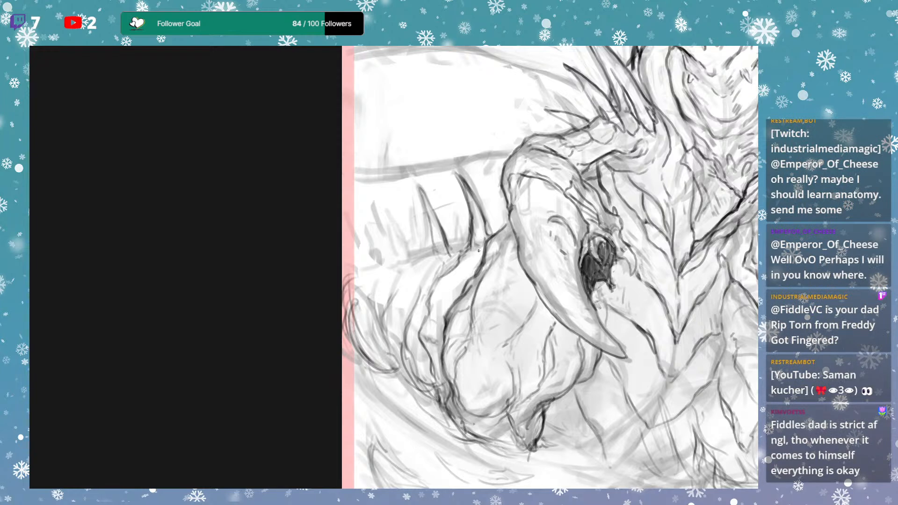
Select and erase the sketch area around the tip of the spike nearest the left claw.
drag(484, 248, 482, 248)
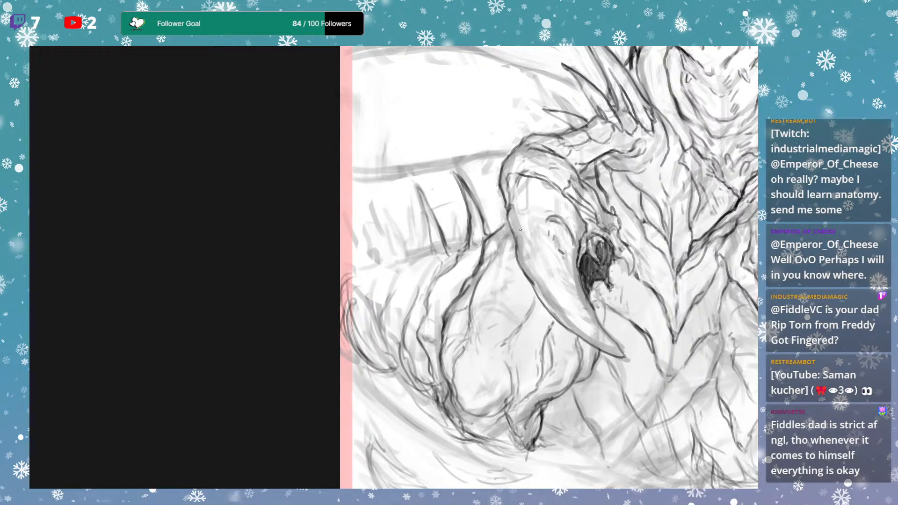
drag(513, 254, 486, 256)
mouse_move(583, 189)
mouse_down()
mouse_move(491, 265)
mouse_move(505, 231)
mouse_up()
drag(373, 270, 369, 297)
drag(370, 249, 397, 279)
drag(375, 250, 386, 241)
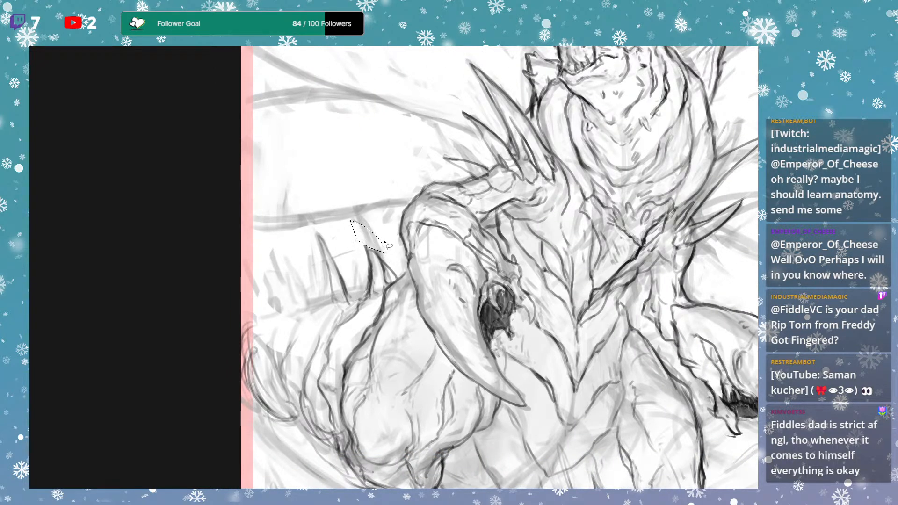
key(Delete)
key(ctrl+d)
key(b)
Erase the tail spike farther from the left claw and replace it with an angular, jagged ridge shape.
drag(332, 302, 329, 237)
key(Delete)
key(ctrl+d)
key(b)
drag(329, 299, 350, 292)
key(ctrl+z)
mouse_move(316, 320)
mouse_down()
mouse_move(333, 279)
mouse_move(347, 297)
mouse_move(347, 317)
mouse_move(363, 314)
mouse_move(354, 332)
mouse_move(350, 320)
mouse_up()
mouse_move(361, 313)
mouse_down()
mouse_move(363, 322)
mouse_move(360, 305)
mouse_up()
drag(326, 335, 318, 341)
drag(320, 331, 313, 342)
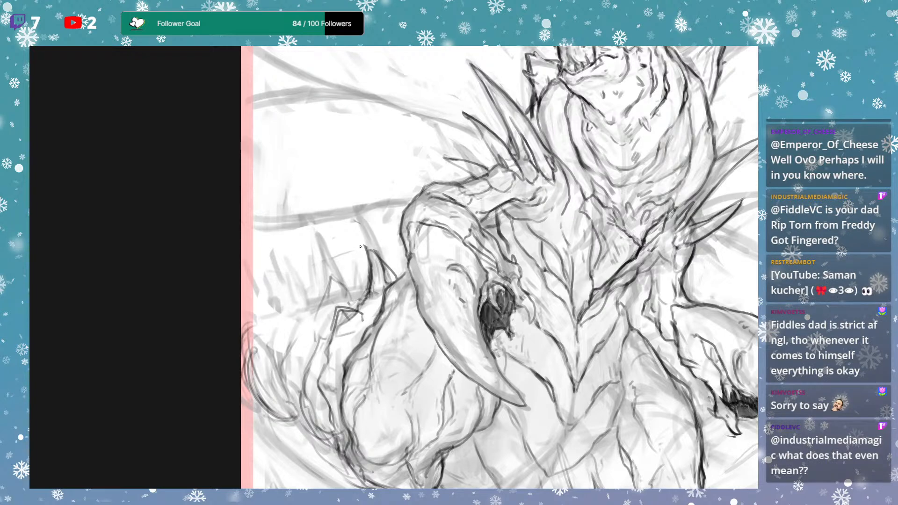
Reshape the spike beside the left claw into a broader triangular form with short angled strokes.
drag(484, 285, 481, 234)
drag(368, 201, 382, 225)
drag(368, 206, 368, 242)
mouse_move(369, 210)
mouse_down()
mouse_move(367, 246)
mouse_move(375, 241)
mouse_move(364, 253)
mouse_move(349, 247)
mouse_up()
drag(446, 178, 425, 191)
Outline the outer end of the tail with an arched segment contour near the artwork's left edge.
key(ctrl+minus)
key(ctrl+minus)
key(ctrl+plus)
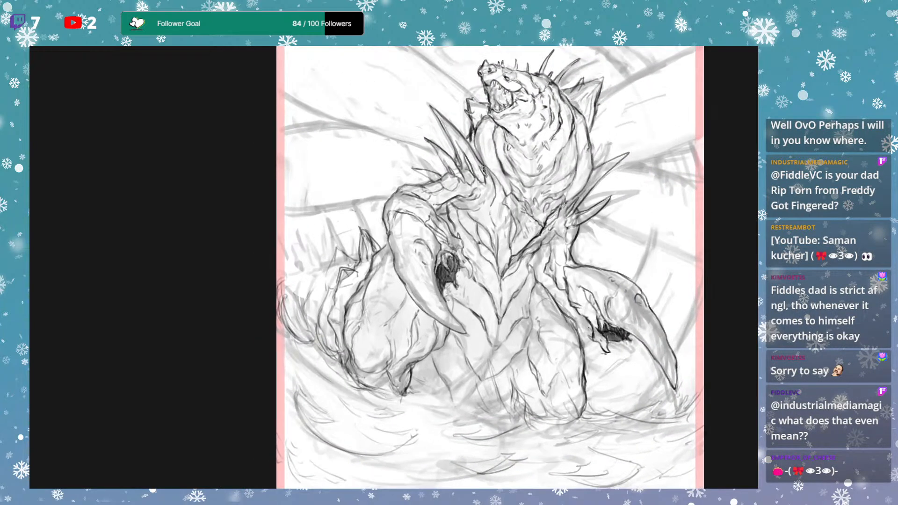
drag(678, 257, 619, 221)
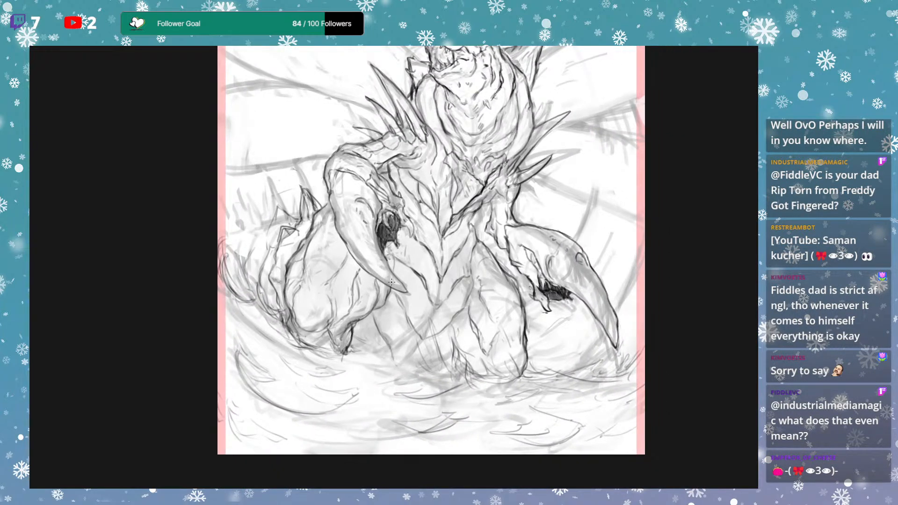
drag(490, 196, 492, 200)
drag(510, 277, 520, 252)
drag(354, 271, 430, 293)
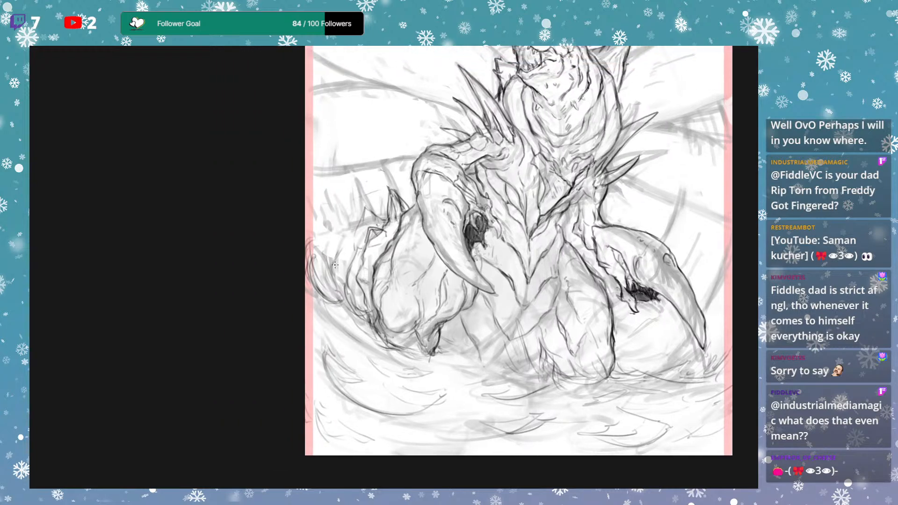
drag(342, 266, 395, 289)
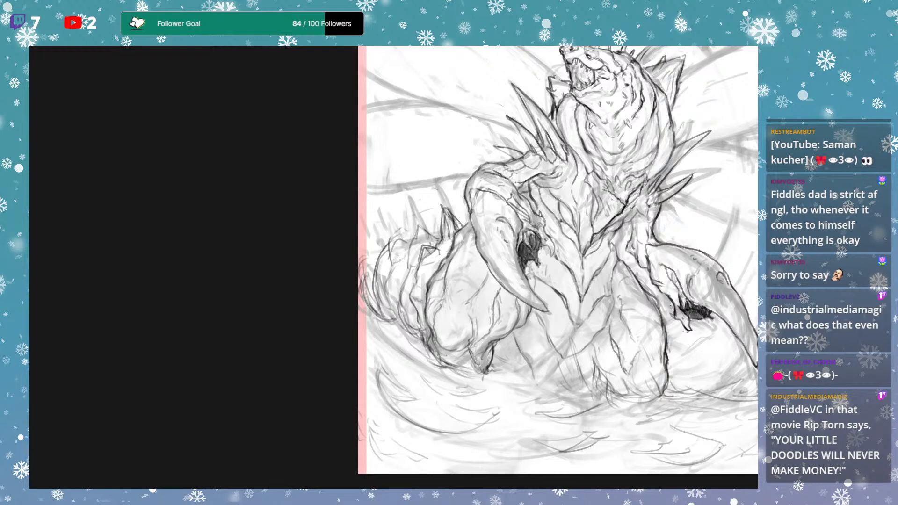
drag(388, 247, 407, 228)
mouse_move(396, 249)
mouse_down()
mouse_move(456, 200)
mouse_move(690, 328)
mouse_move(758, 232)
mouse_up()
key(ctrl+z)
Sketch a row of small pointed plates and segment details along the tail's upper edge.
drag(404, 230, 438, 235)
drag(597, 223, 602, 219)
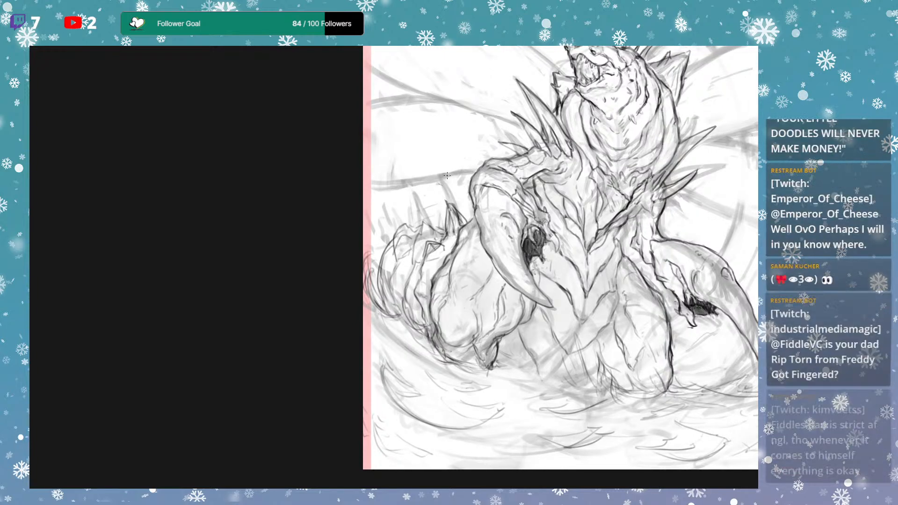
mouse_move(670, 178)
mouse_down()
mouse_move(651, 211)
mouse_move(681, 169)
mouse_up()
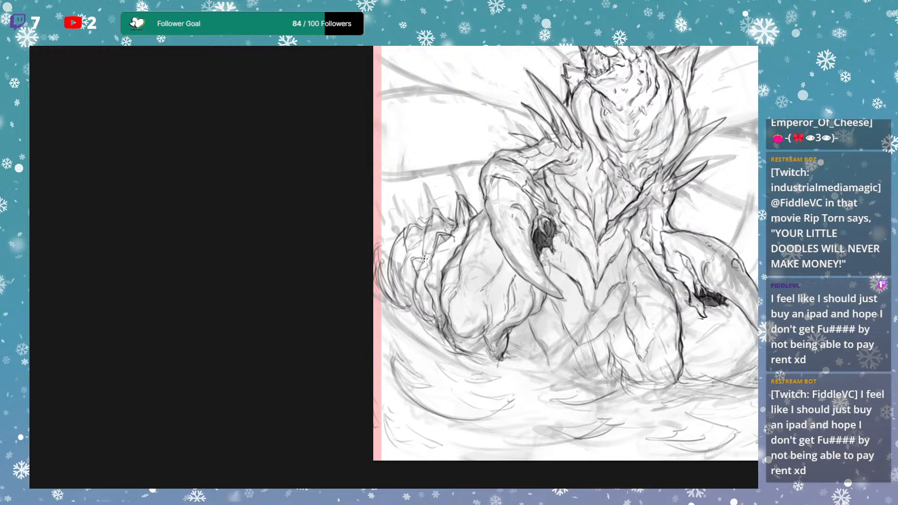
drag(445, 267, 481, 248)
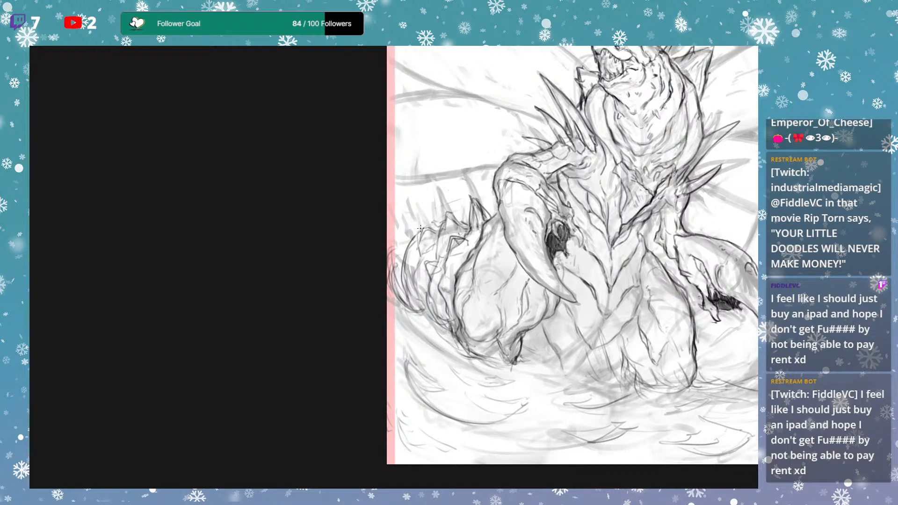
drag(409, 234, 440, 238)
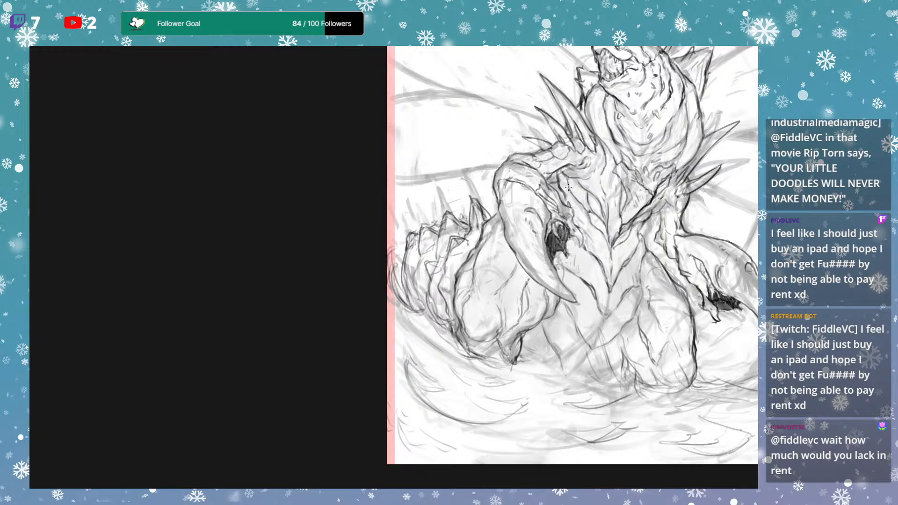
Cut and paste a selected piece of the tail's plated ridge and shift it slightly.
drag(507, 251, 507, 253)
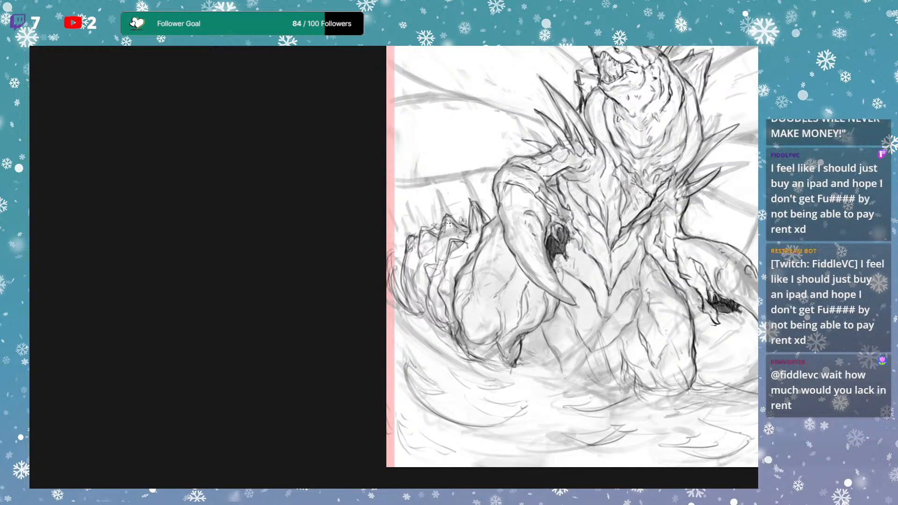
drag(434, 239, 435, 240)
key(ctrl+x)
key(ctrl+v)
mouse_move(437, 232)
mouse_down()
mouse_move(439, 253)
mouse_move(439, 233)
mouse_up()
drag(411, 261, 408, 261)
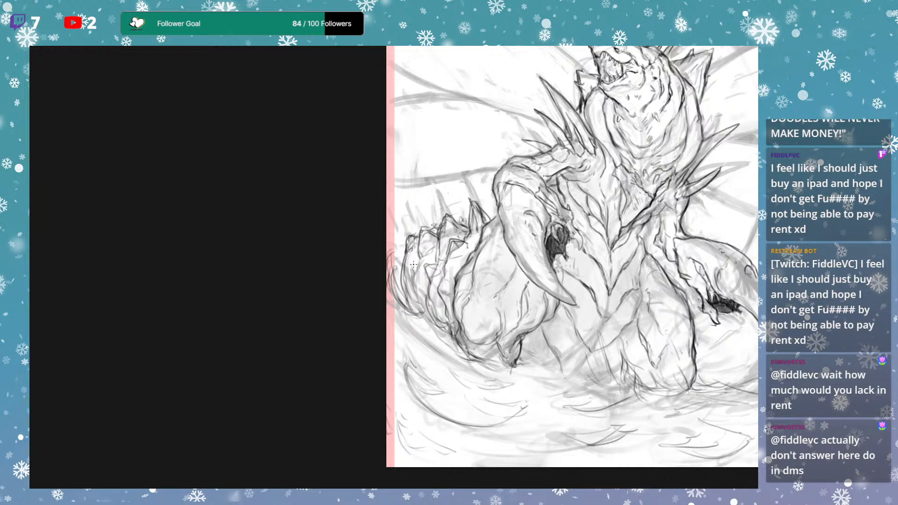
Try to transform a selected part of the tail's plated upper edge.
mouse_move(418, 230)
mouse_down()
mouse_move(436, 228)
mouse_move(419, 231)
mouse_move(447, 210)
mouse_up()
key(ctrl+t)
mouse_move(435, 245)
mouse_down()
mouse_move(425, 259)
mouse_move(427, 232)
mouse_move(400, 262)
mouse_move(422, 232)
mouse_move(412, 271)
mouse_up()
key(Return)
key(ctrl+d)
key(ctrl+z)
key(ctrl+z)
Rework the tail's outer segments with darker strokes, then erase the plates along its upper outer edge.
mouse_move(410, 265)
mouse_down()
mouse_move(421, 280)
mouse_move(417, 248)
mouse_move(418, 293)
mouse_up()
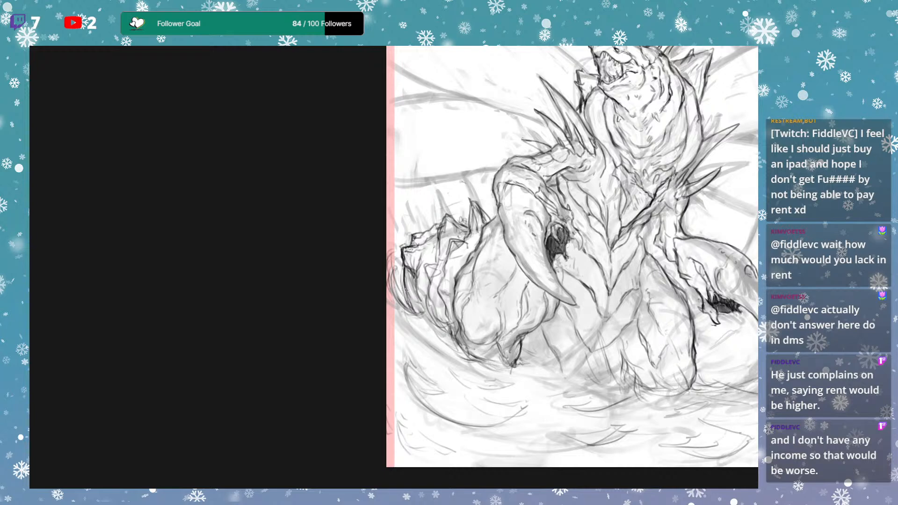
drag(406, 289, 416, 314)
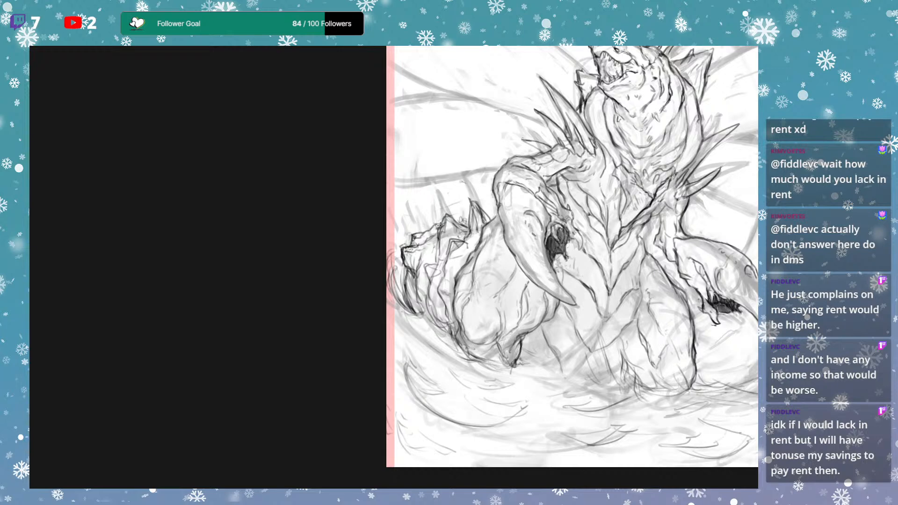
drag(443, 221, 453, 207)
mouse_move(416, 280)
mouse_down()
mouse_move(435, 244)
mouse_move(411, 212)
mouse_up()
key(Delete)
mouse_move(426, 283)
mouse_down()
mouse_move(414, 305)
mouse_move(407, 247)
mouse_up()
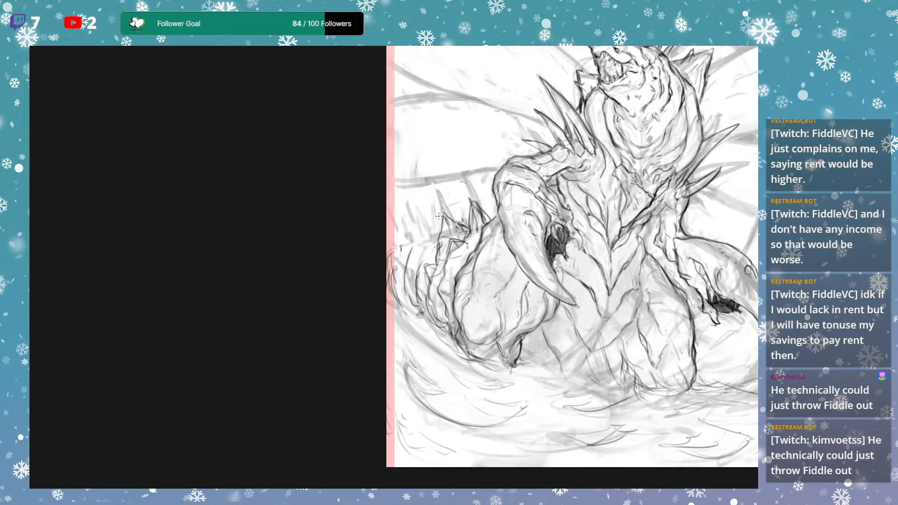
Rework the spikes at the tail's base and redraw the curved segment bands toward the artwork's left edge.
mouse_move(443, 216)
mouse_down()
mouse_move(438, 238)
mouse_move(462, 229)
mouse_up()
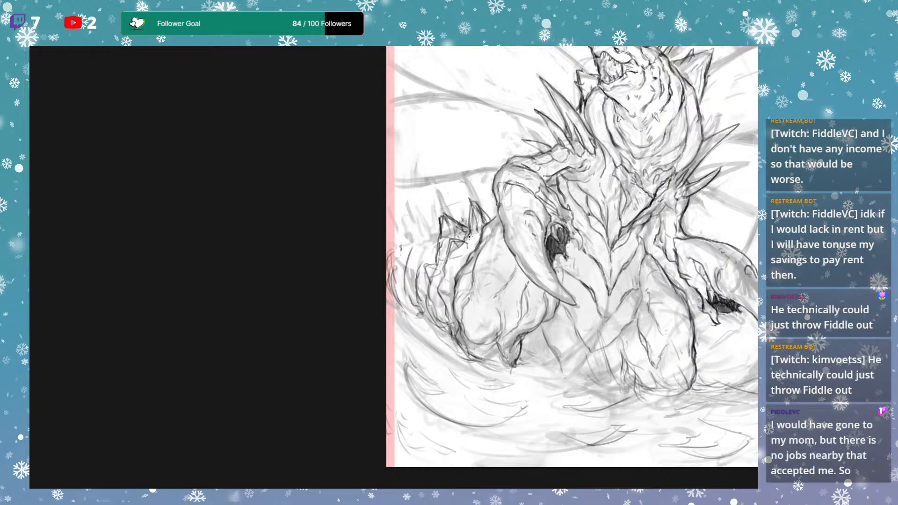
drag(470, 222, 468, 200)
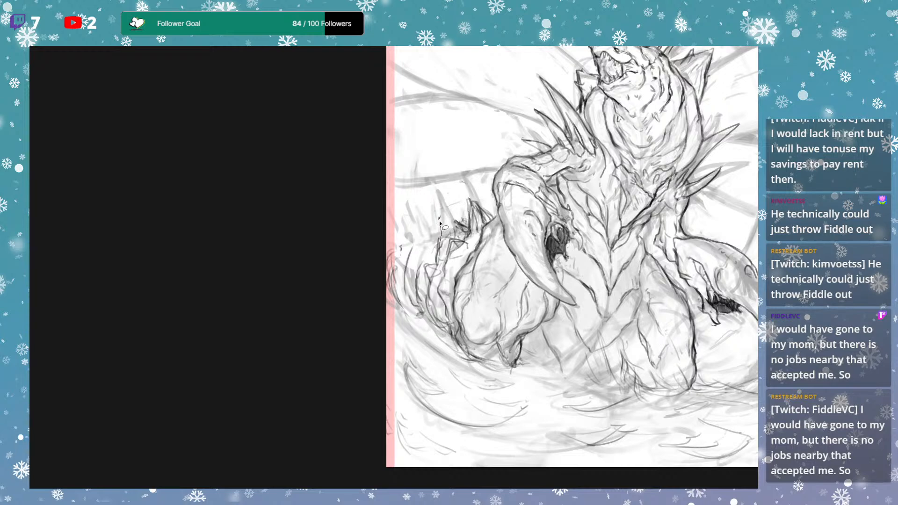
mouse_move(444, 243)
mouse_down()
mouse_move(439, 214)
mouse_move(436, 253)
mouse_up()
drag(428, 292, 441, 255)
drag(419, 300, 422, 258)
mouse_move(414, 307)
mouse_down()
mouse_move(403, 273)
mouse_move(408, 281)
mouse_move(434, 248)
mouse_move(410, 288)
mouse_move(416, 292)
mouse_move(408, 258)
mouse_move(431, 232)
mouse_up()
drag(407, 271, 430, 229)
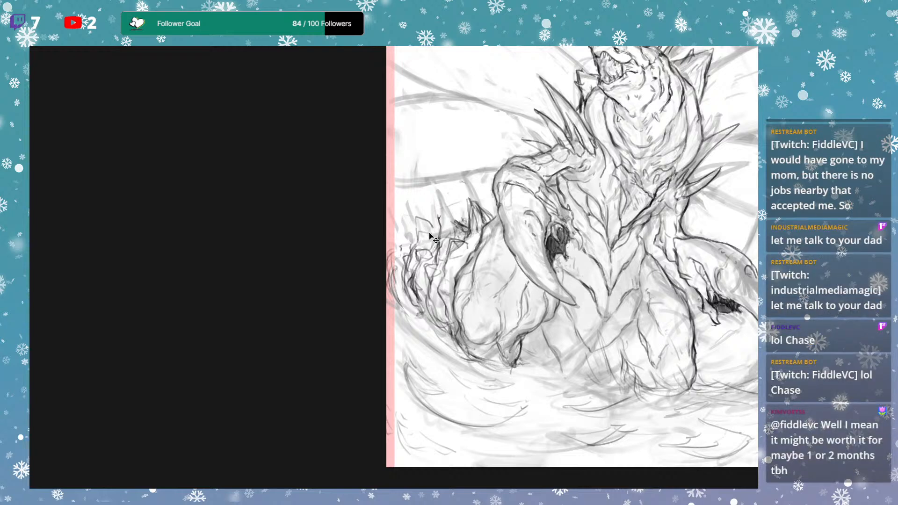
Sketch new pointed plates along the tail's upper edge up to the spike beside the left claw.
mouse_move(417, 229)
mouse_down()
mouse_move(437, 234)
mouse_move(416, 222)
mouse_move(436, 231)
mouse_move(439, 212)
mouse_move(467, 227)
mouse_move(496, 211)
mouse_move(469, 235)
mouse_up()
mouse_move(469, 233)
mouse_down()
mouse_move(473, 198)
mouse_move(464, 241)
mouse_move(469, 202)
mouse_up()
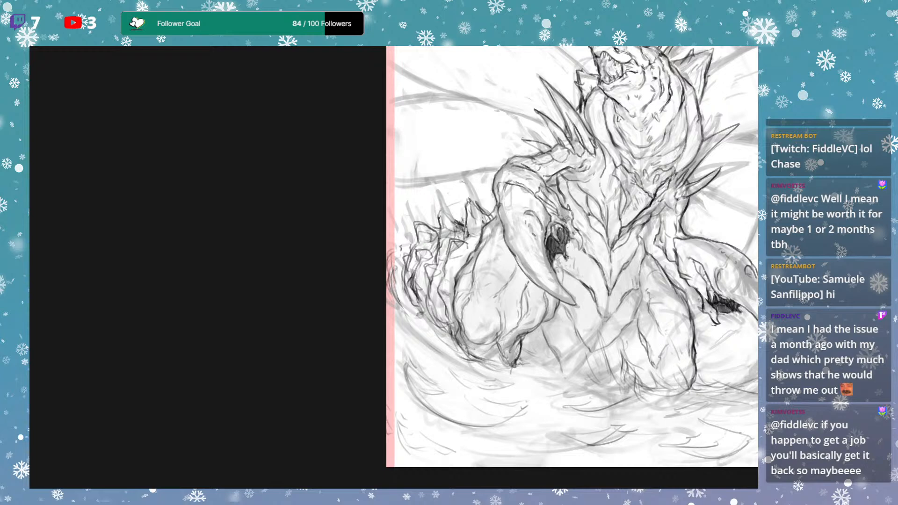
Darken and sharpen the pointed plates along the tail's upper edge beside the left claw.
mouse_move(462, 208)
mouse_down()
mouse_move(456, 219)
mouse_move(441, 214)
mouse_move(447, 222)
mouse_move(455, 212)
mouse_move(462, 234)
mouse_move(475, 200)
mouse_move(467, 233)
mouse_move(453, 238)
mouse_move(469, 241)
mouse_move(423, 273)
mouse_move(434, 261)
mouse_up()
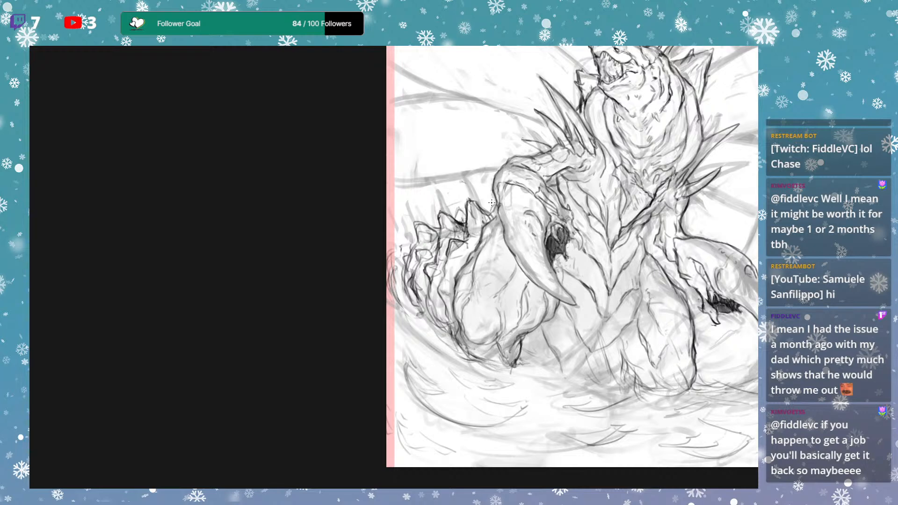
drag(440, 234, 441, 247)
drag(506, 258, 507, 240)
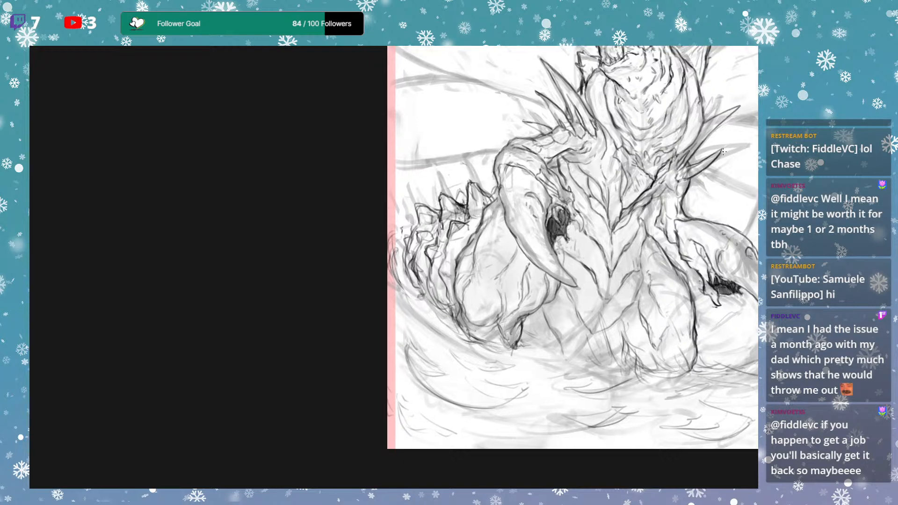
drag(696, 214, 689, 225)
drag(436, 274, 434, 285)
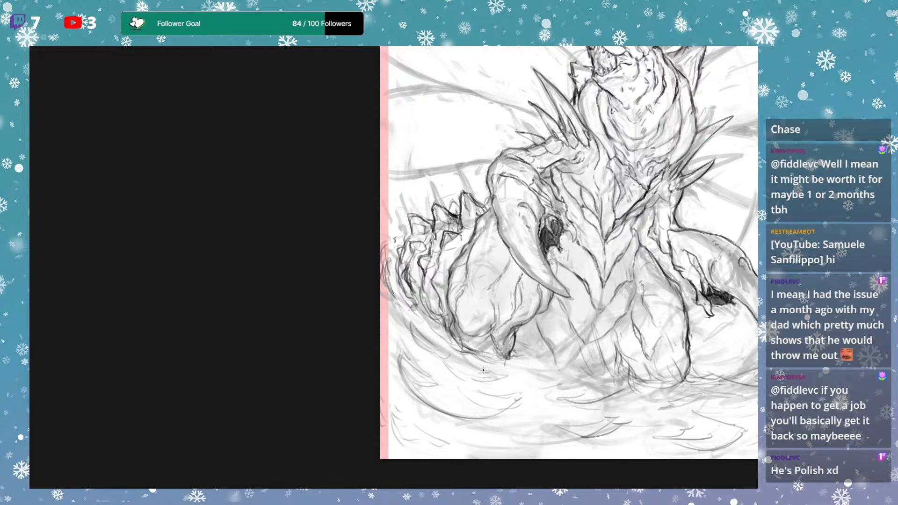
Darken the ground line beneath the right claw and add ripple strokes toward the artwork's lower right corner.
drag(485, 363, 469, 316)
drag(380, 380, 414, 398)
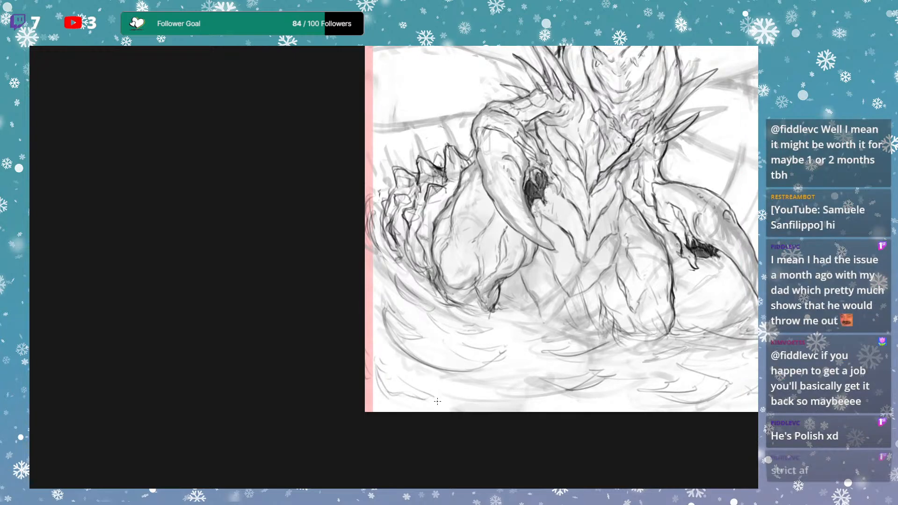
drag(615, 330, 572, 291)
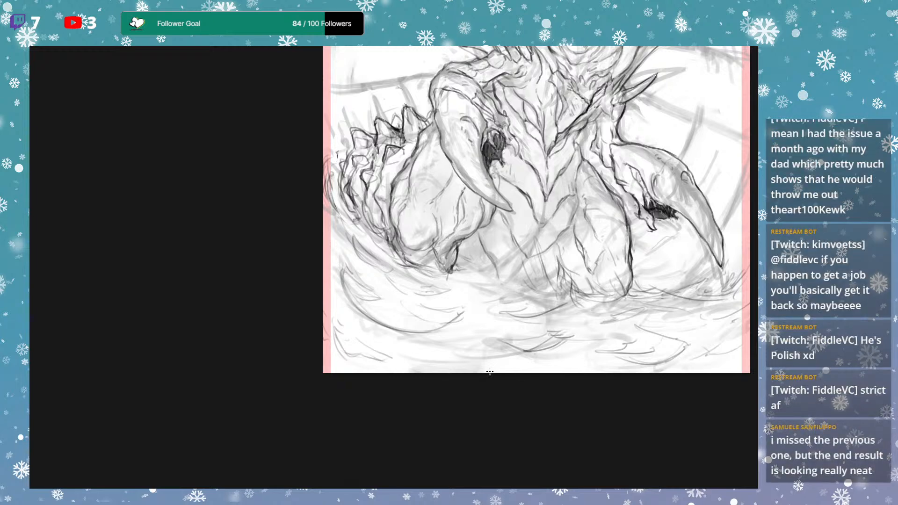
drag(660, 216, 635, 218)
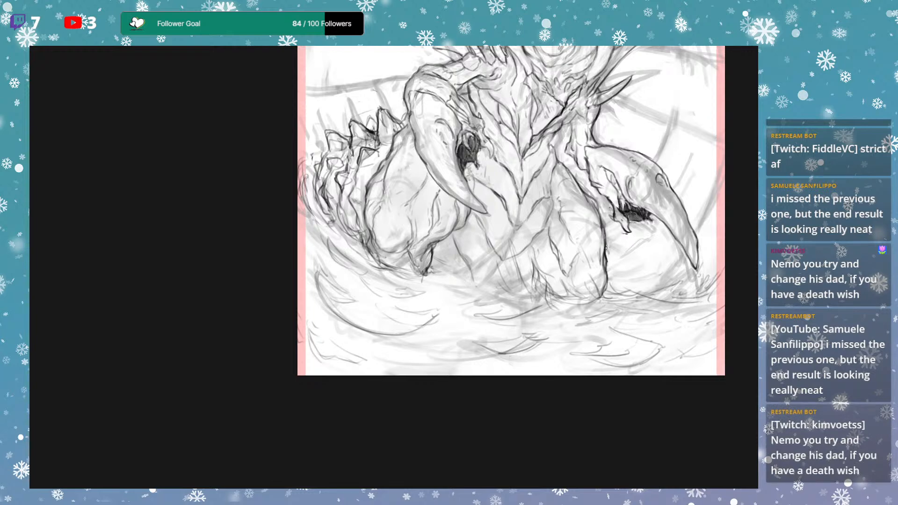
drag(672, 211, 652, 248)
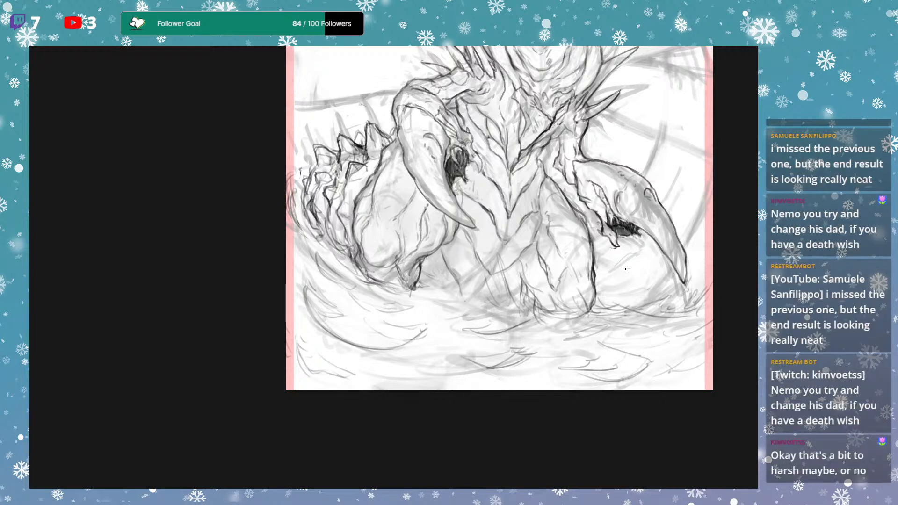
mouse_move(639, 214)
mouse_down()
mouse_move(649, 208)
mouse_move(650, 227)
mouse_up()
mouse_move(515, 257)
mouse_down()
mouse_move(505, 264)
mouse_move(498, 251)
mouse_move(517, 274)
mouse_up()
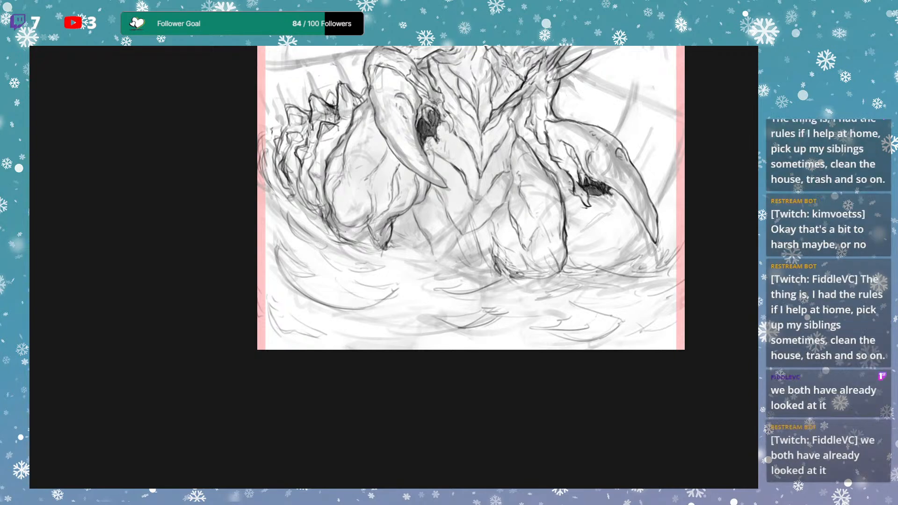
mouse_move(533, 271)
mouse_down()
mouse_move(550, 258)
mouse_move(571, 272)
mouse_move(601, 262)
mouse_move(683, 287)
mouse_move(673, 271)
mouse_up()
mouse_move(618, 271)
mouse_down()
mouse_move(681, 243)
mouse_move(681, 255)
mouse_up()
drag(653, 321, 683, 290)
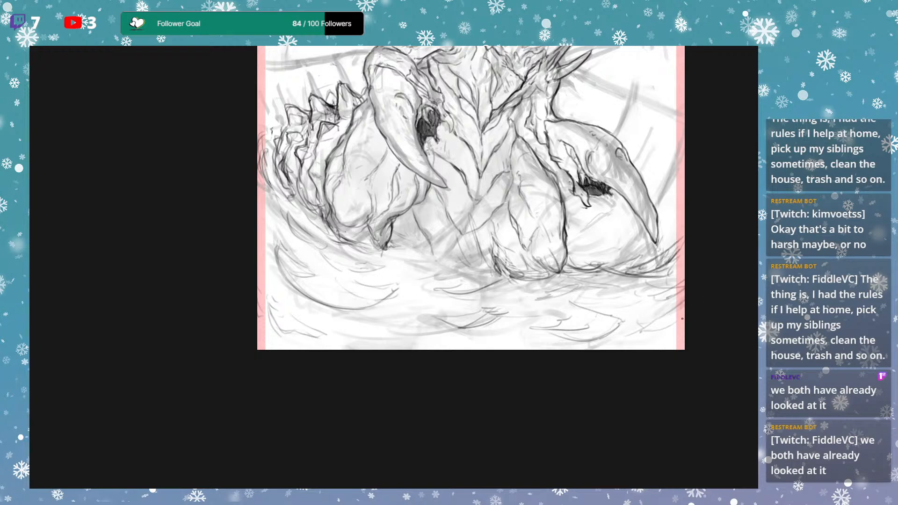
mouse_move(643, 331)
mouse_down()
mouse_move(683, 335)
mouse_move(683, 324)
mouse_up()
drag(592, 314, 569, 303)
drag(642, 261, 637, 266)
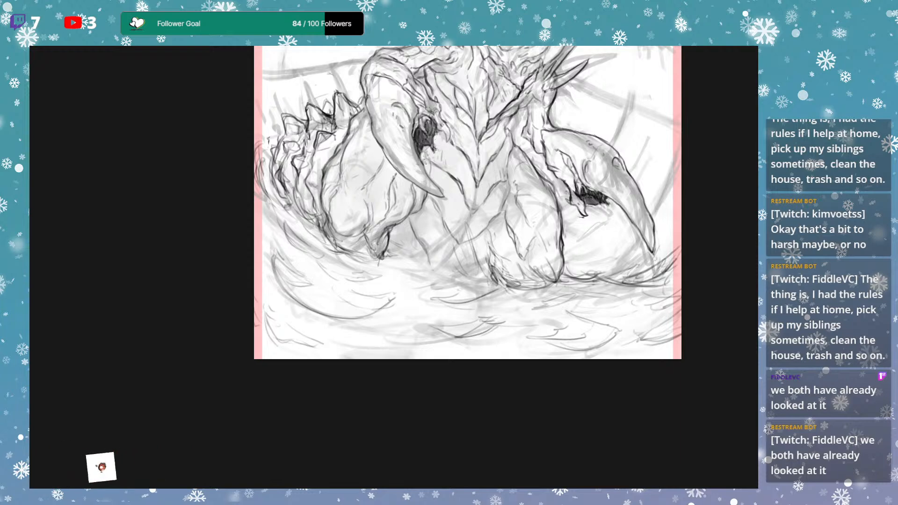
Strengthen the large curved ripple below the tail and add short ripple strokes near the artwork's lower edge.
mouse_move(622, 171)
mouse_down()
mouse_move(549, 298)
mouse_move(664, 215)
mouse_up()
key(ctrl+minus)
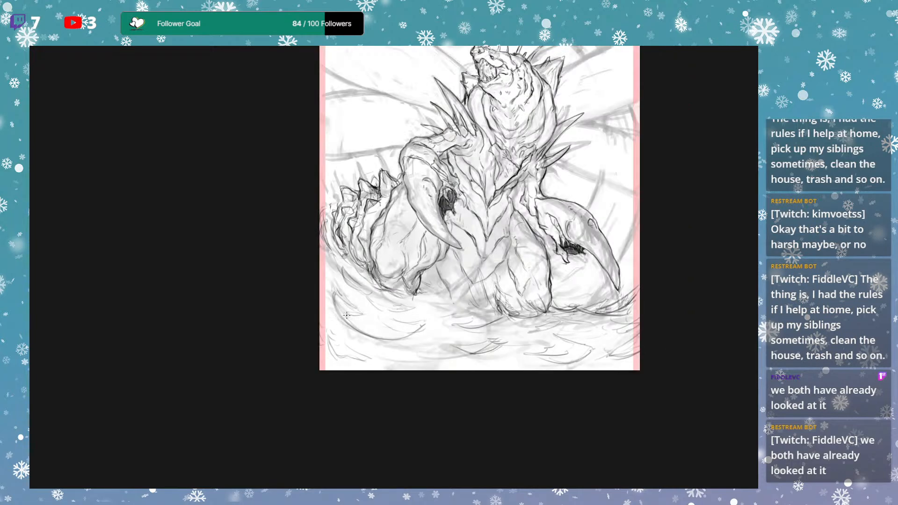
drag(413, 338, 411, 316)
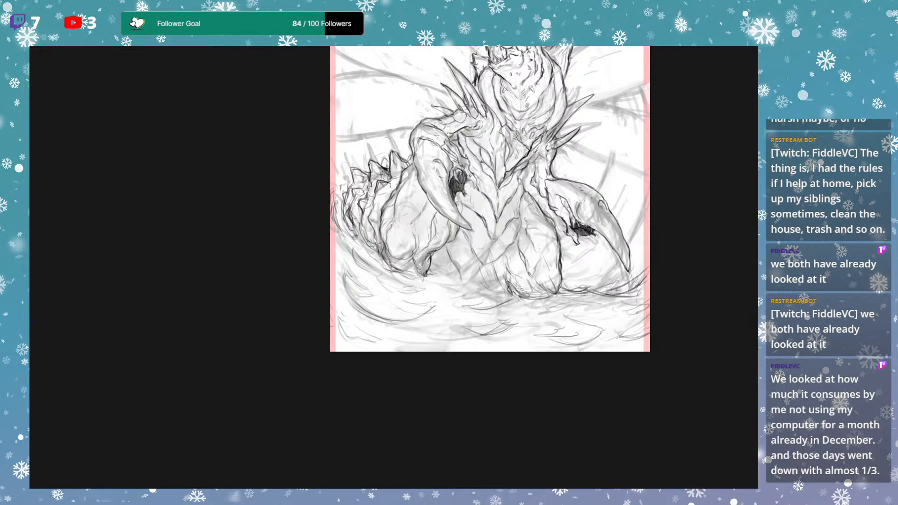
mouse_move(352, 304)
mouse_down()
mouse_move(366, 318)
mouse_move(402, 324)
mouse_up()
mouse_move(347, 277)
mouse_down()
mouse_move(364, 322)
mouse_move(378, 292)
mouse_up()
drag(440, 346, 460, 348)
mouse_move(414, 337)
mouse_down()
mouse_move(451, 351)
mouse_move(437, 347)
mouse_move(462, 344)
mouse_up()
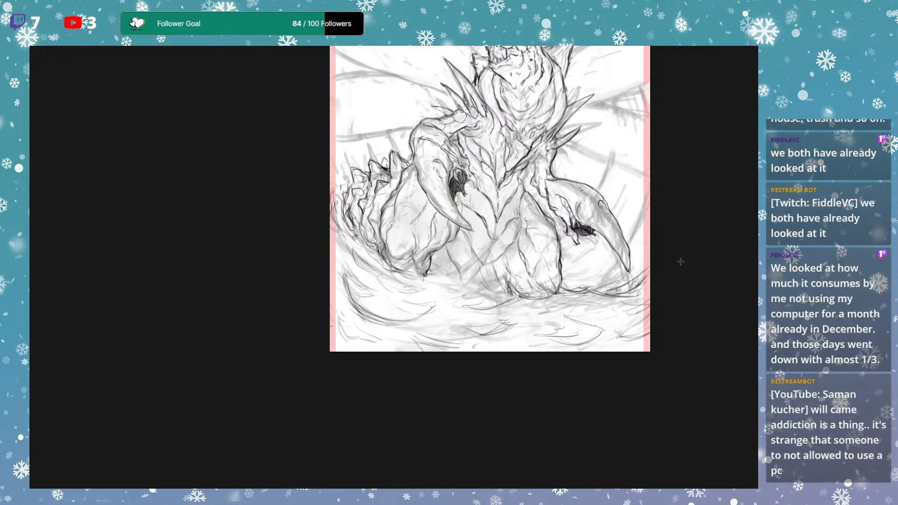
Review the whole creature, temporarily hiding the rough sketch to check the clean line work by itself.
drag(665, 239, 660, 336)
drag(440, 269, 463, 285)
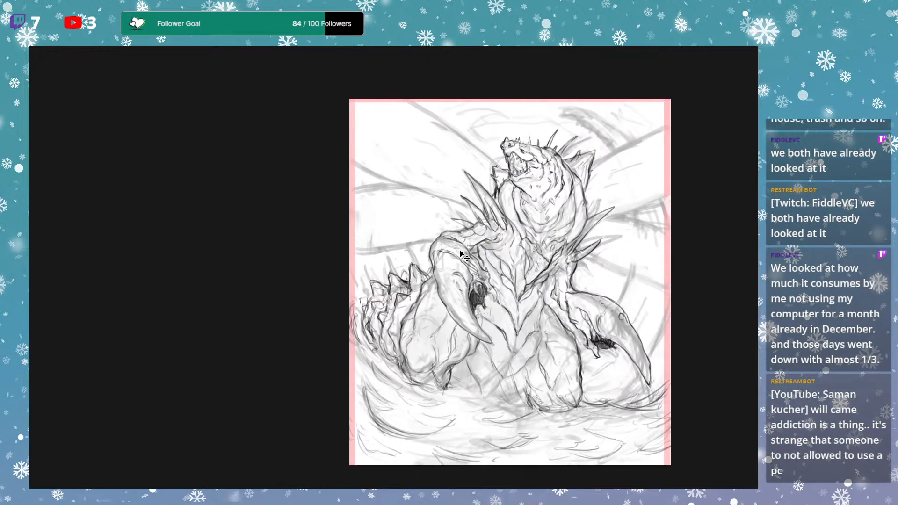
key(ctrl+plus)
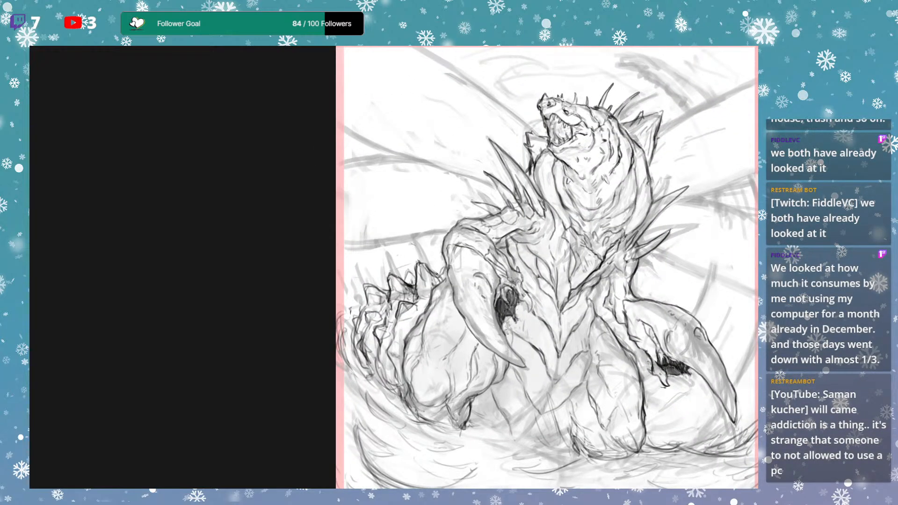
key(ctrl+comma)
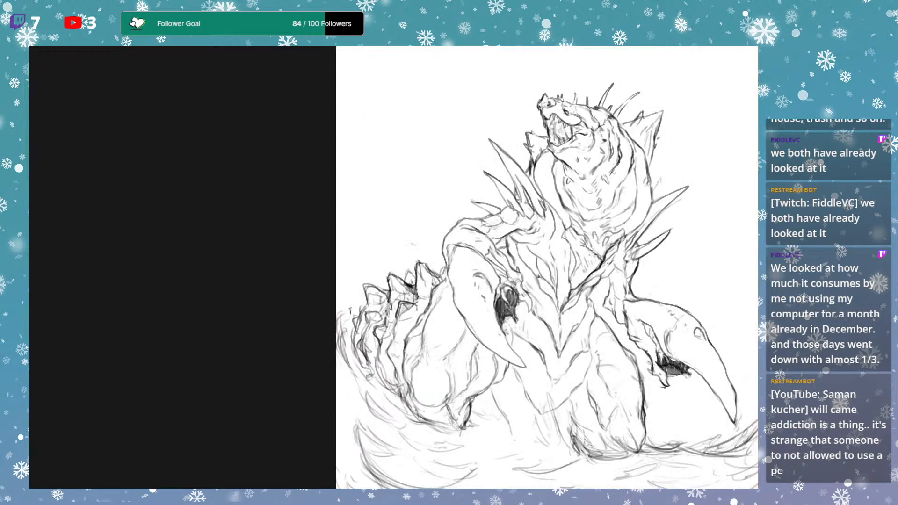
key(ctrl+comma)
drag(701, 300, 653, 234)
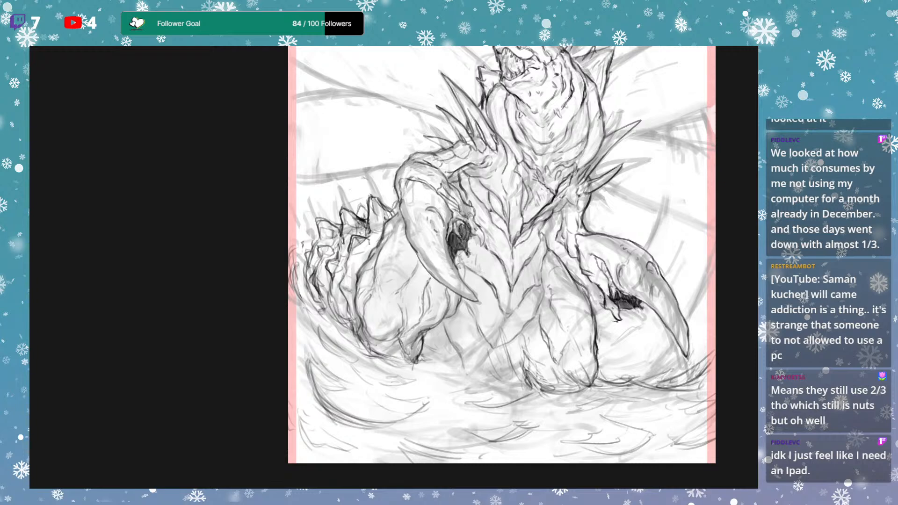
drag(685, 148, 695, 213)
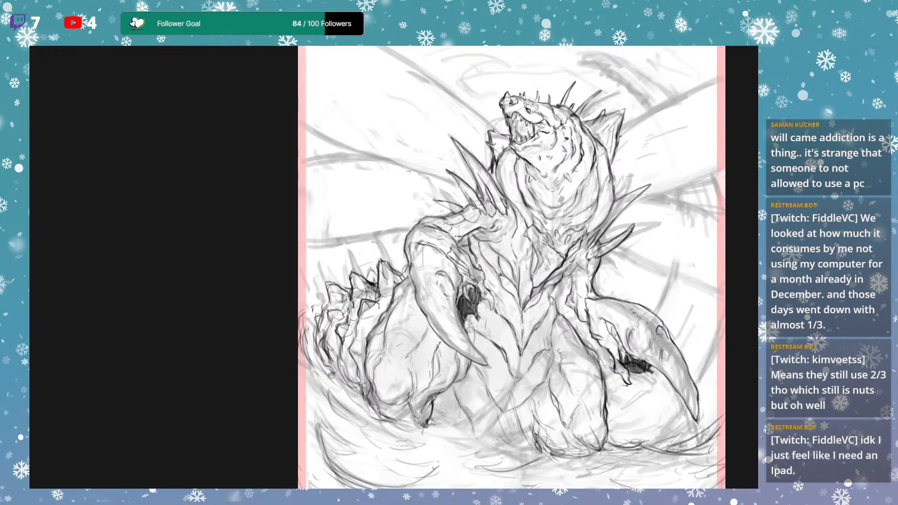
Sketch curved ripple strokes along the ground at the middle of the artwork's lower edge.
drag(635, 223, 628, 234)
mouse_move(630, 209)
mouse_down()
mouse_move(637, 215)
mouse_move(622, 205)
mouse_up()
drag(641, 268, 667, 170)
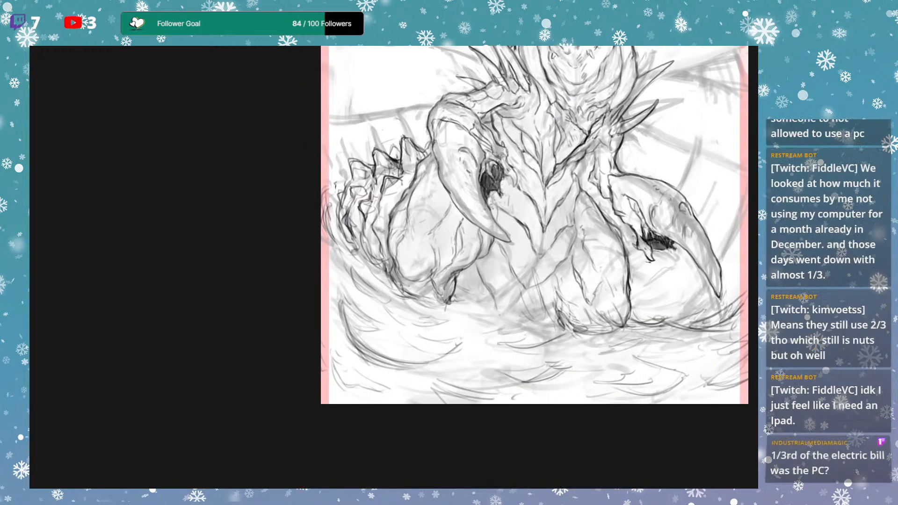
drag(646, 242, 662, 154)
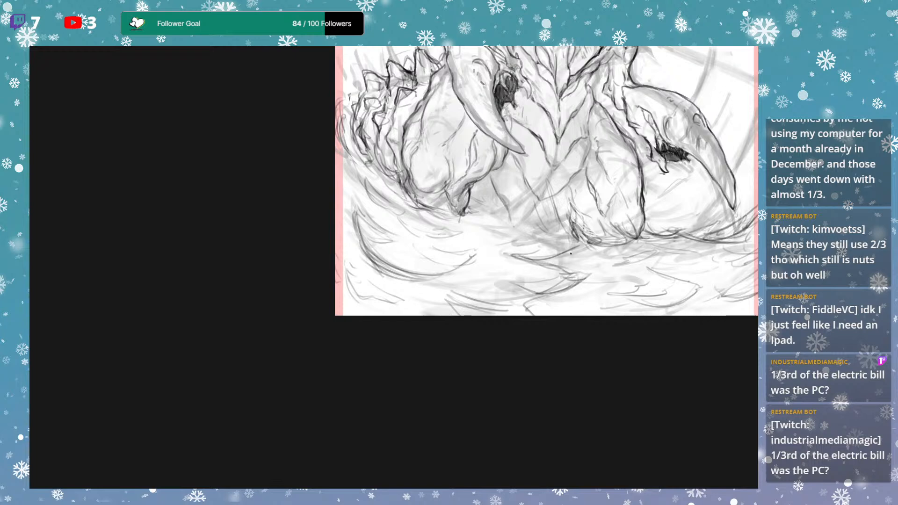
drag(567, 268, 576, 205)
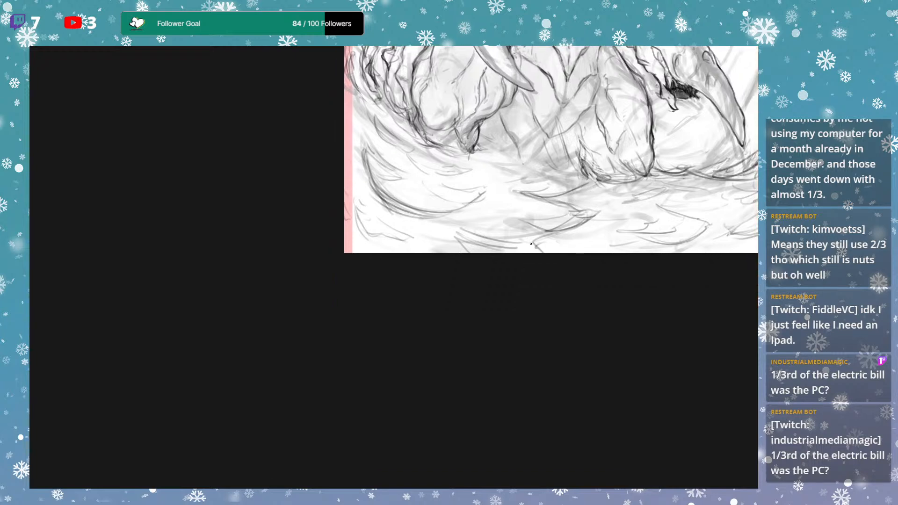
drag(486, 238, 509, 240)
mouse_move(461, 230)
mouse_down()
mouse_move(487, 242)
mouse_move(470, 251)
mouse_up()
mouse_move(456, 234)
mouse_down()
mouse_move(528, 245)
mouse_move(555, 257)
mouse_move(553, 272)
mouse_up()
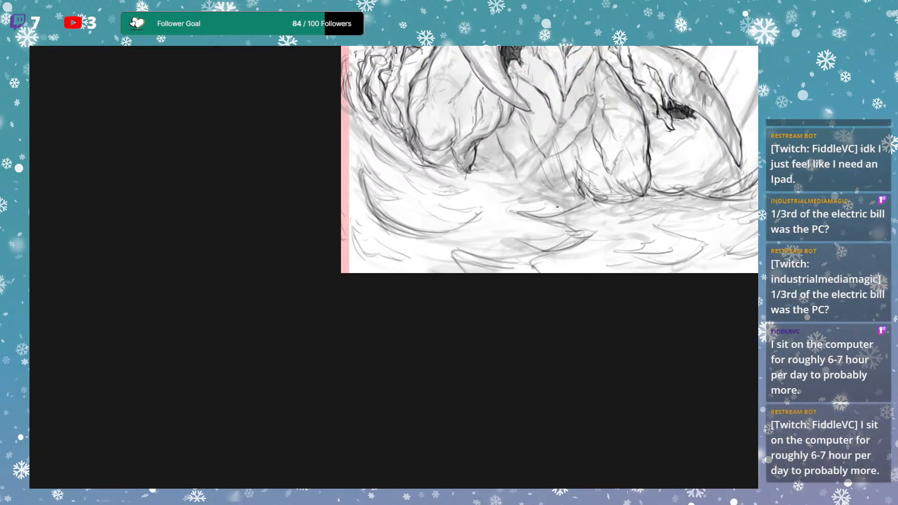
Darken the ground ripples below the right knee, then undo the last change.
drag(676, 211, 656, 175)
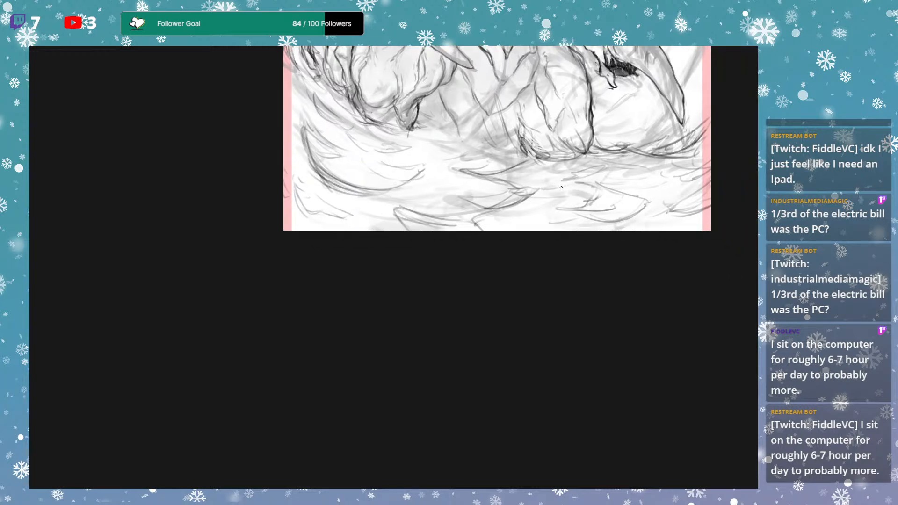
drag(636, 180, 641, 195)
mouse_move(558, 209)
mouse_down()
mouse_move(533, 211)
mouse_move(546, 214)
mouse_up()
mouse_move(421, 187)
mouse_down()
mouse_move(451, 203)
mouse_move(434, 208)
mouse_move(549, 198)
mouse_up()
mouse_move(445, 137)
mouse_down()
mouse_move(456, 172)
mouse_move(461, 129)
mouse_move(452, 121)
mouse_move(489, 135)
mouse_move(451, 117)
mouse_move(455, 171)
mouse_move(487, 190)
mouse_move(506, 188)
mouse_up()
key(ctrl+z)
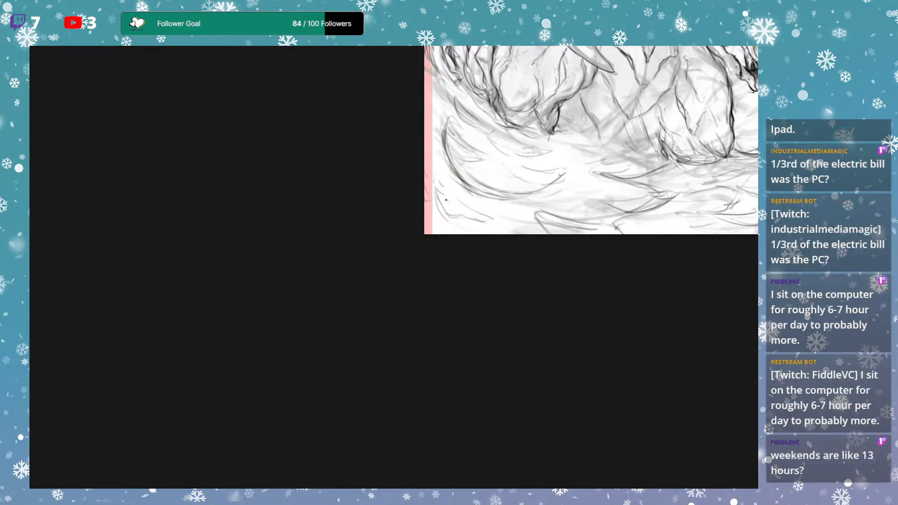
Sketch light curved ripple strokes in the artwork's lower left corner.
drag(513, 233, 529, 221)
drag(496, 207, 528, 203)
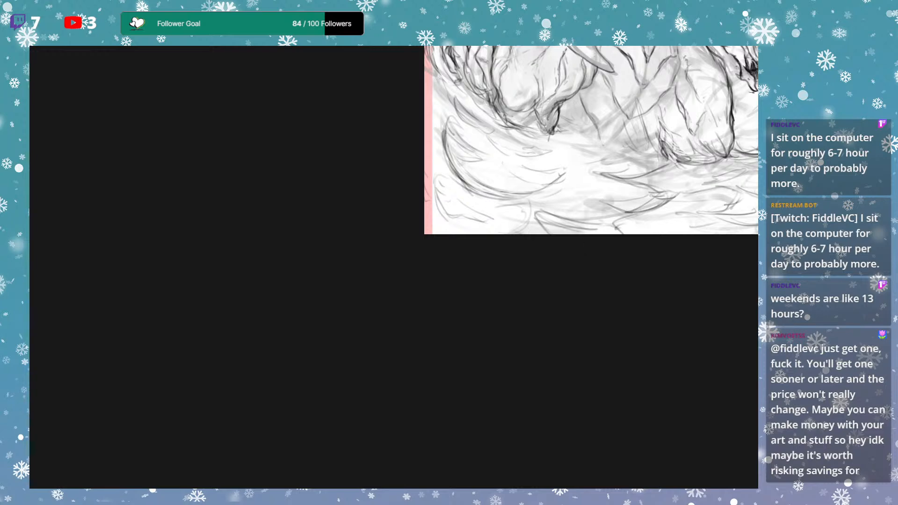
drag(430, 201, 518, 222)
Remove the dark strokes forming the large curved ripple below the tail.
key(ctrl+z)
key(ctrl+z)
key(ctrl+z)
key(ctrl+z)
key(ctrl+z)
key(ctrl+z)
key(ctrl+z)
key(ctrl+z)
Redraw the large ripple below the tail as a sweeping curve beginning near the artwork's left edge.
drag(438, 207, 408, 144)
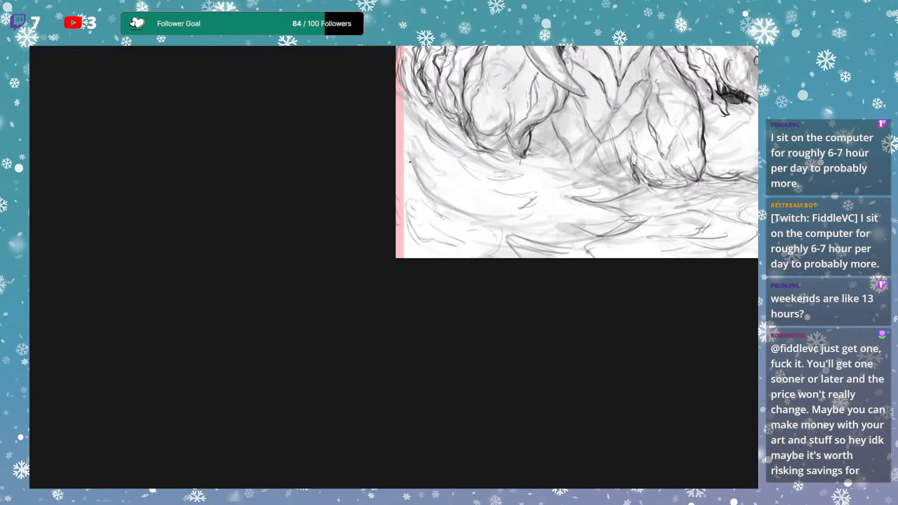
drag(418, 182, 426, 196)
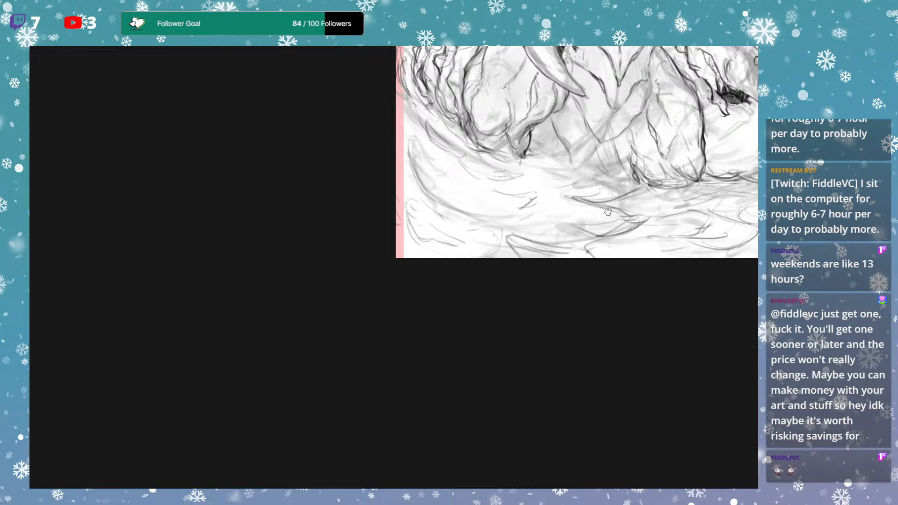
drag(604, 219, 568, 263)
mouse_move(415, 250)
mouse_down()
mouse_move(389, 215)
mouse_move(382, 181)
mouse_up()
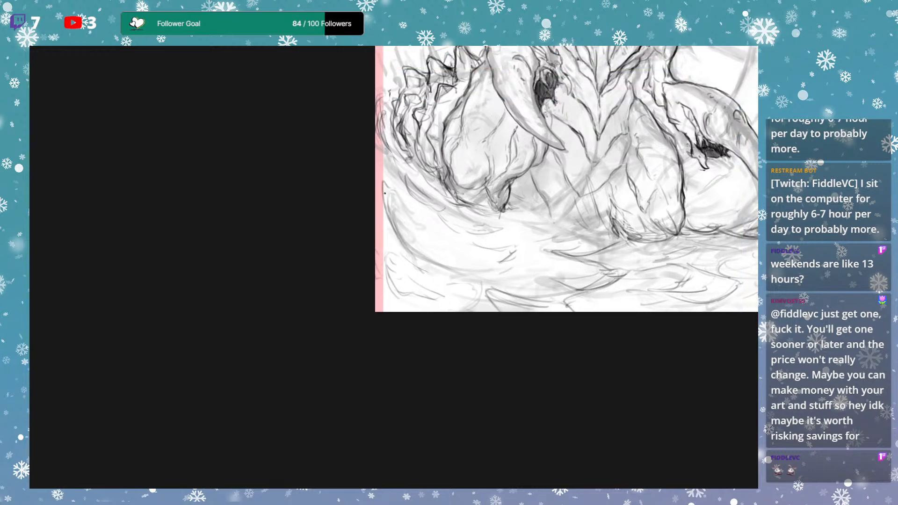
drag(409, 255, 433, 272)
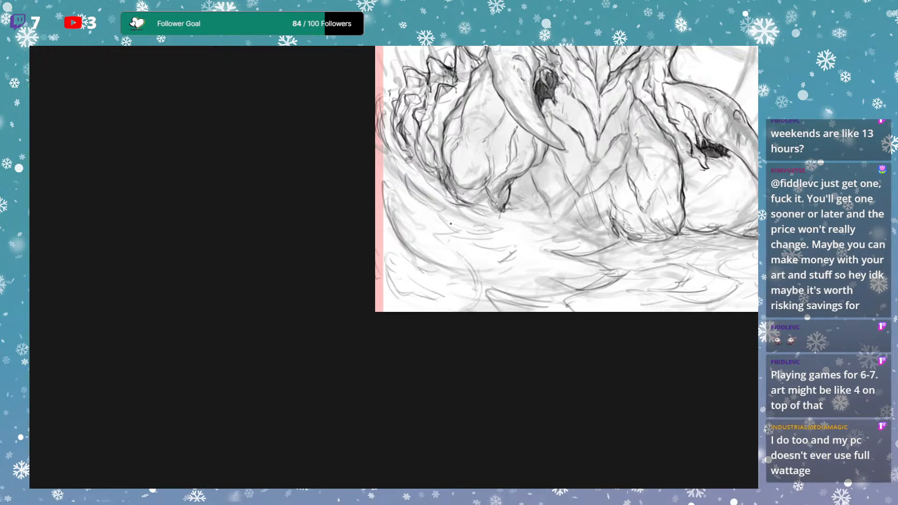
Examine the ground ripples with the rough sketch hidden, then review the lower body and claws with it restored.
drag(621, 290, 615, 287)
scroll(616, 277, up, 1)
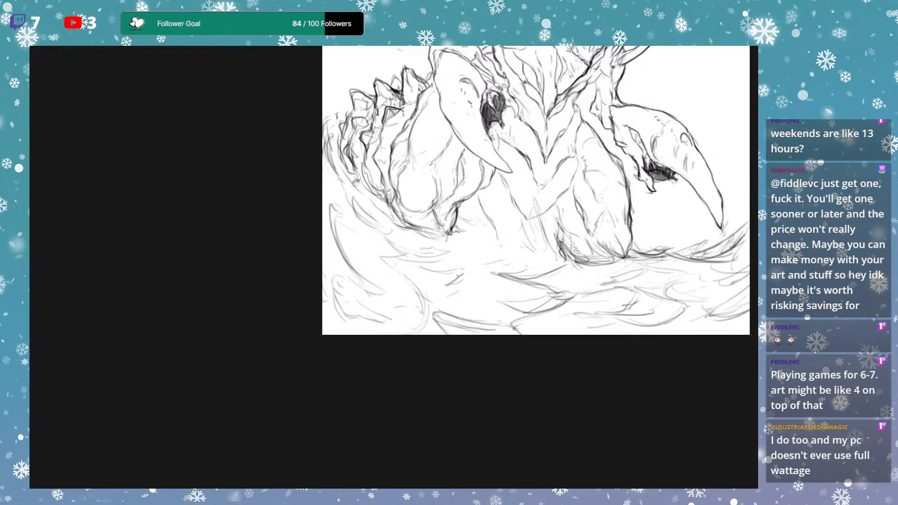
drag(536, 190, 448, 303)
drag(430, 449, 540, 321)
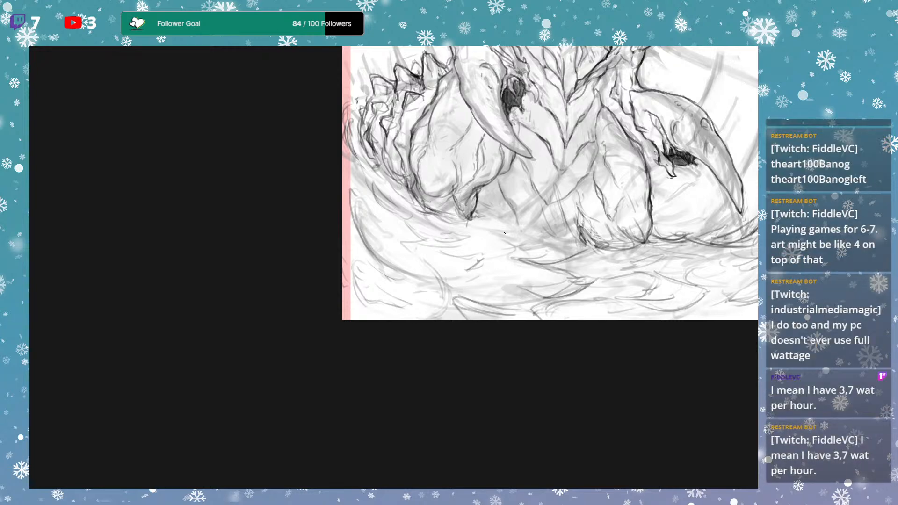
scroll(503, 199, up, 2)
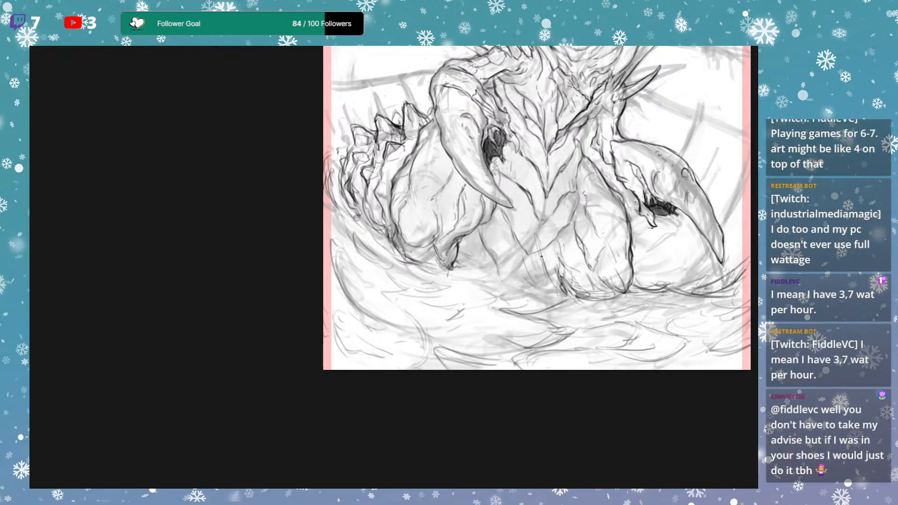
scroll(545, 249, up, 3)
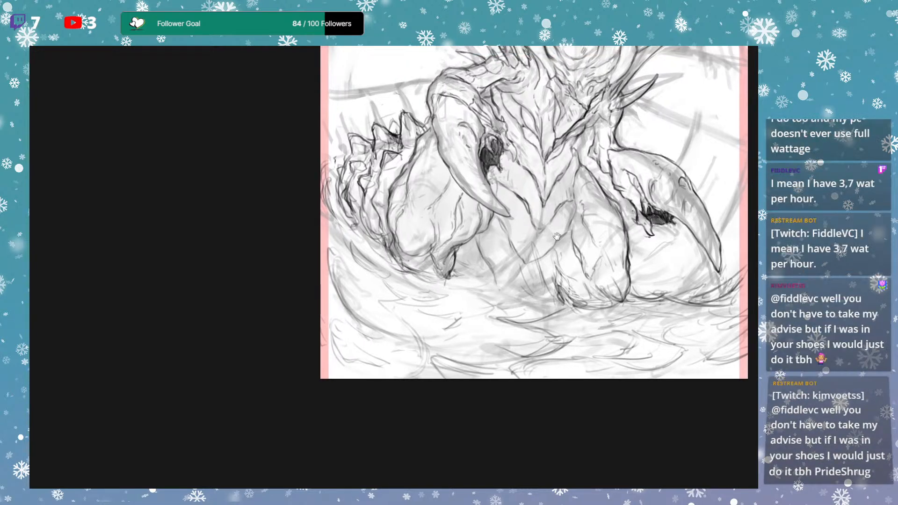
scroll(555, 263, up, 2)
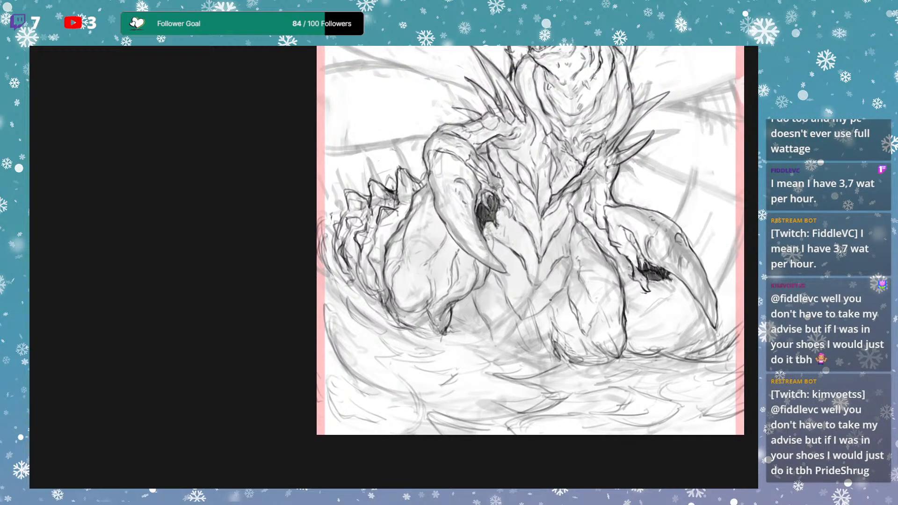
scroll(552, 288, up, 2)
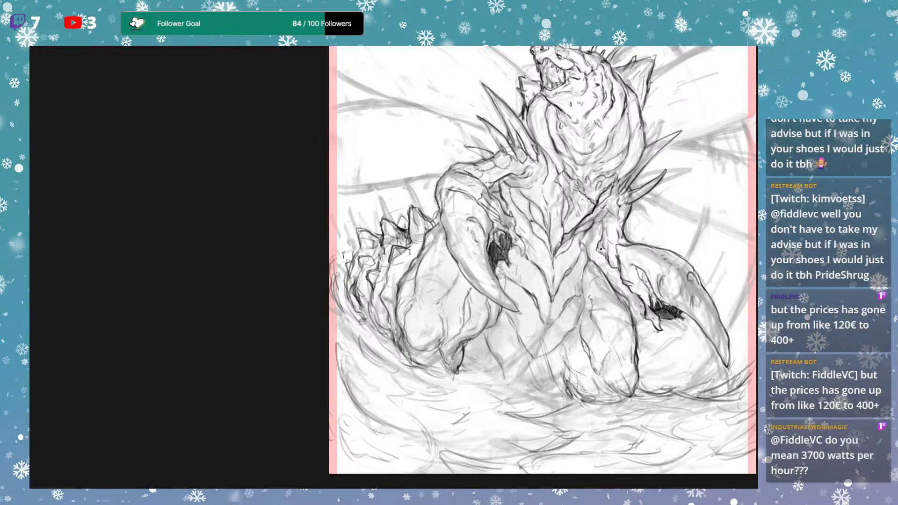
Darken the rough background line running from the artwork's left edge to the creature's raised shoulder.
scroll(530, 231, up, 2)
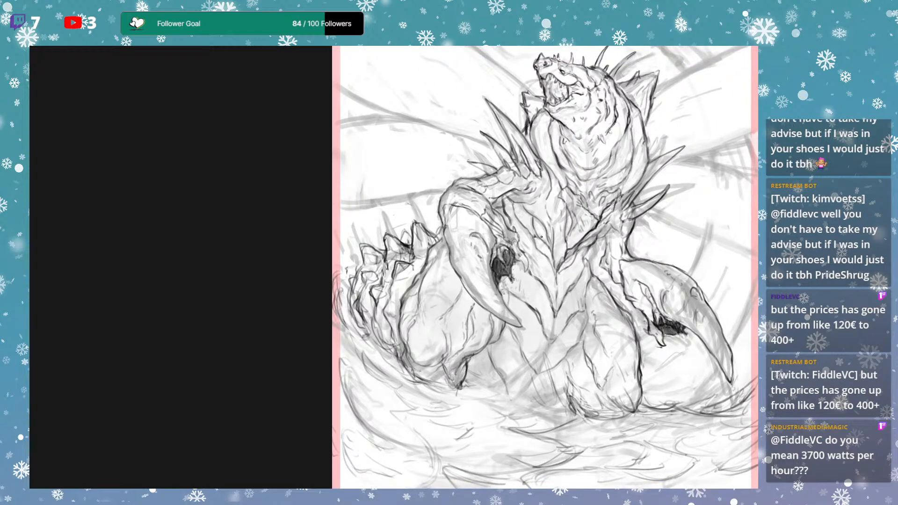
drag(344, 205, 448, 194)
key(ctrl+z)
drag(364, 207, 428, 196)
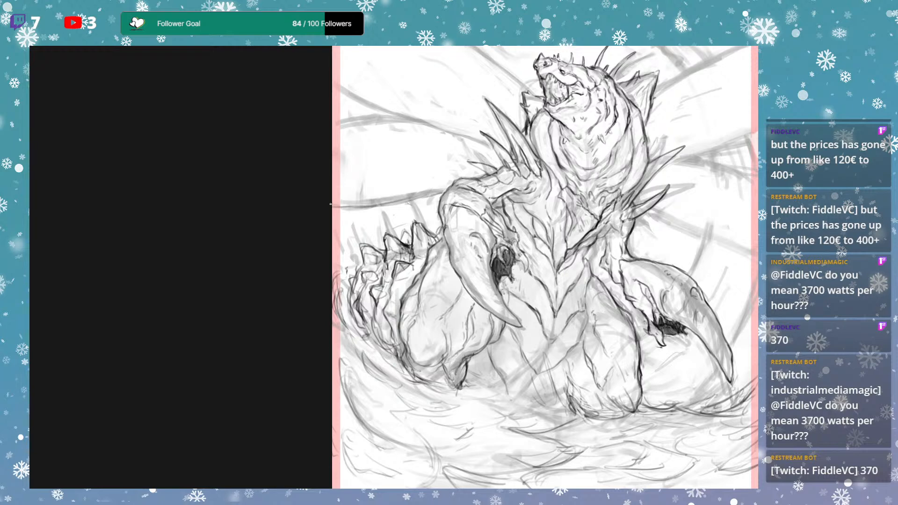
drag(383, 206, 440, 192)
drag(693, 231, 602, 224)
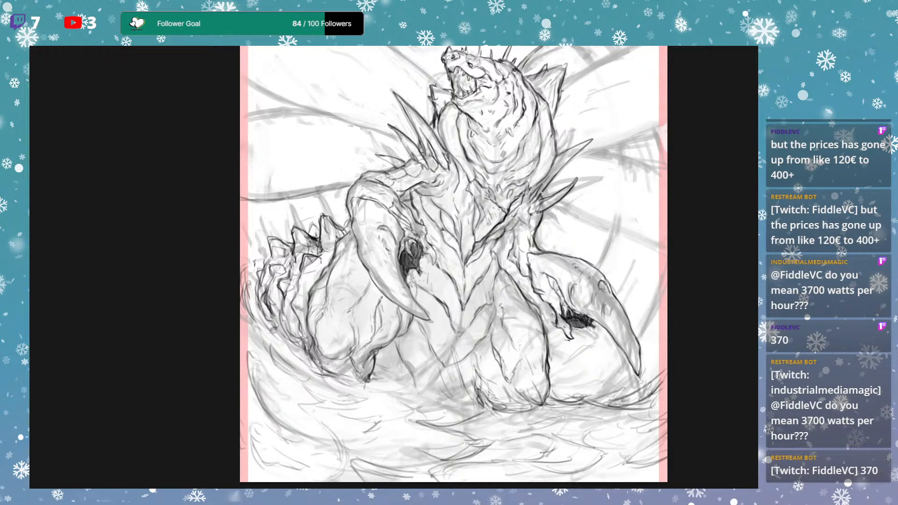
Reinforce the outlines of the two long spikes on the creature's right-hand shoulder.
drag(582, 203, 600, 209)
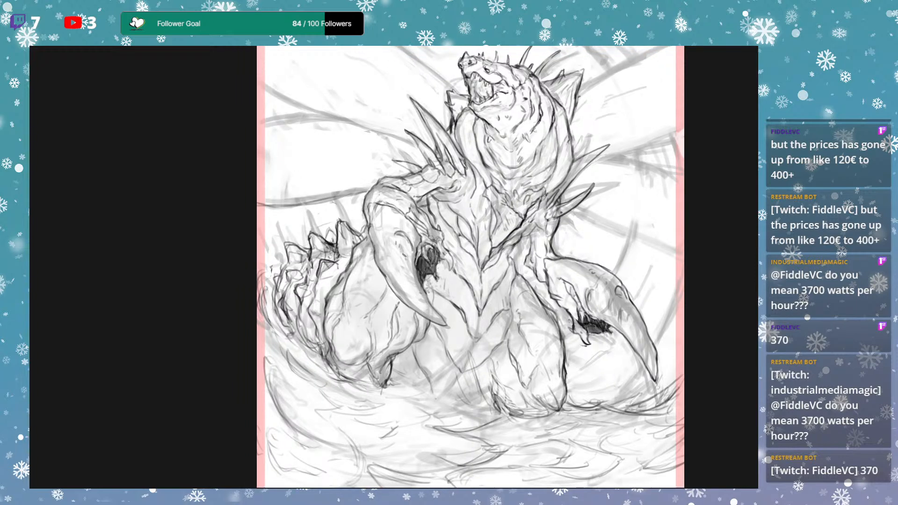
drag(555, 208, 590, 189)
drag(608, 146, 582, 169)
drag(633, 215, 563, 220)
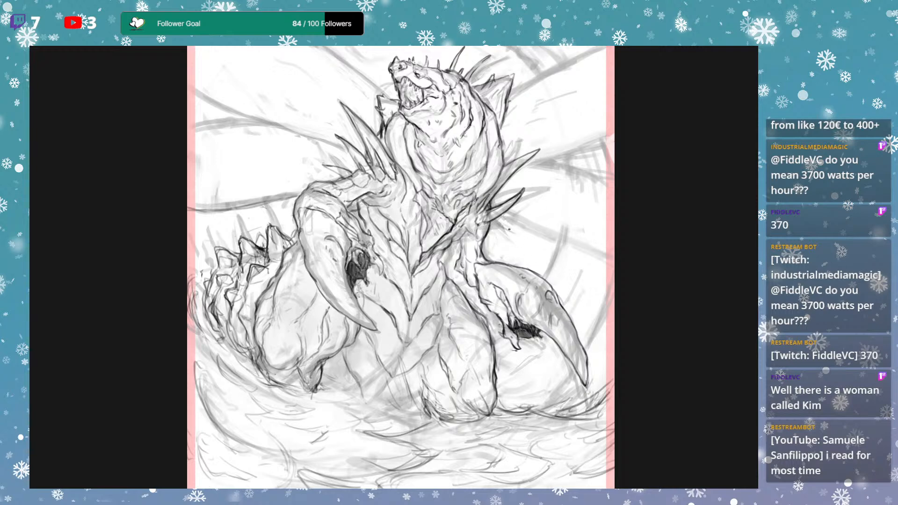
Trace darker strokes over the two long background lines descending from the artwork's upper left toward the creature's neck and shoulder spikes.
mouse_move(502, 221)
mouse_down()
mouse_move(585, 269)
mouse_move(567, 258)
mouse_move(570, 333)
mouse_up()
drag(404, 183, 410, 200)
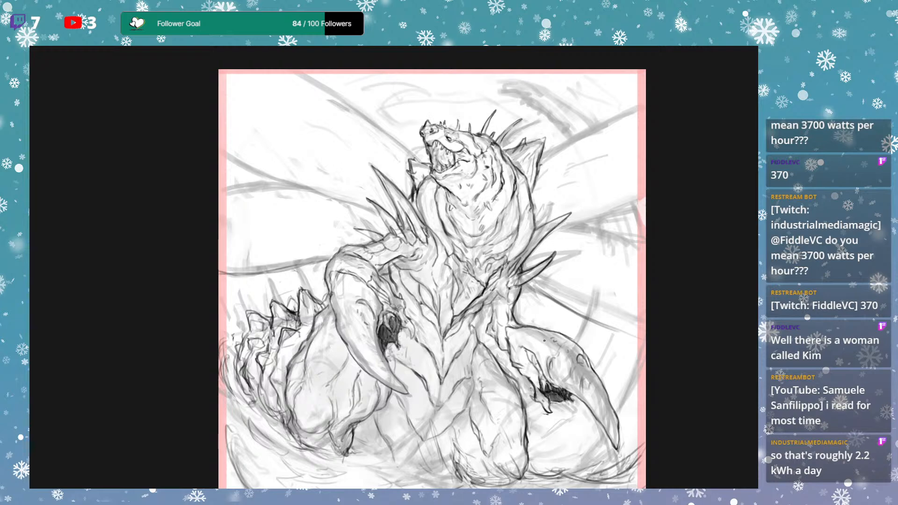
drag(564, 276, 559, 275)
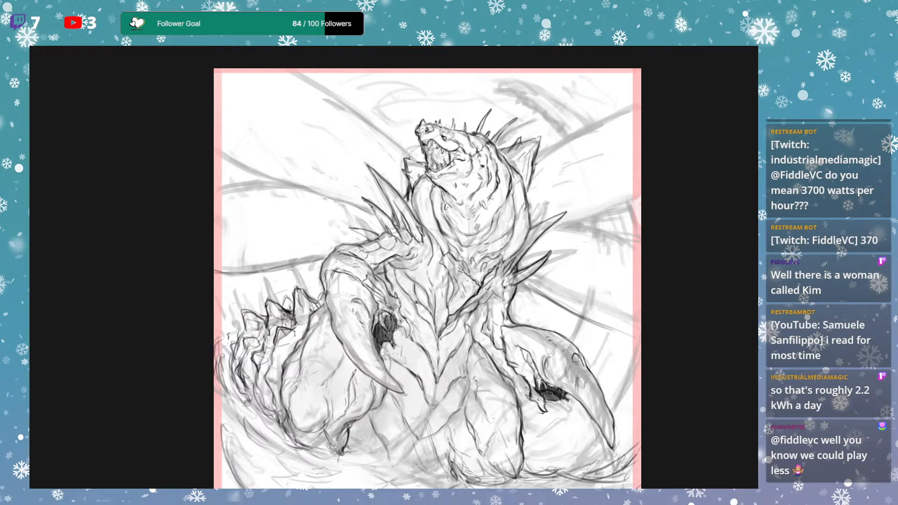
mouse_move(368, 204)
mouse_down()
mouse_move(379, 221)
mouse_move(370, 207)
mouse_up()
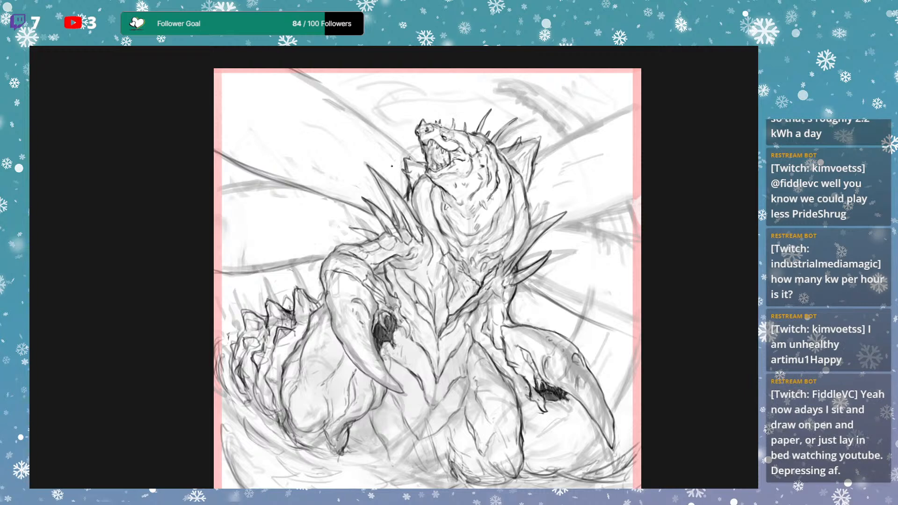
drag(299, 69, 345, 95)
drag(304, 71, 343, 102)
drag(316, 76, 385, 134)
drag(303, 68, 409, 159)
mouse_move(311, 70)
mouse_down()
mouse_move(415, 161)
mouse_move(311, 69)
mouse_move(336, 89)
mouse_up()
Darken the two background lines rising from the neck fin and upper shoulder spike to the artwork's right edge.
drag(537, 161, 641, 104)
drag(544, 232, 606, 207)
drag(552, 233, 640, 201)
drag(584, 219, 638, 204)
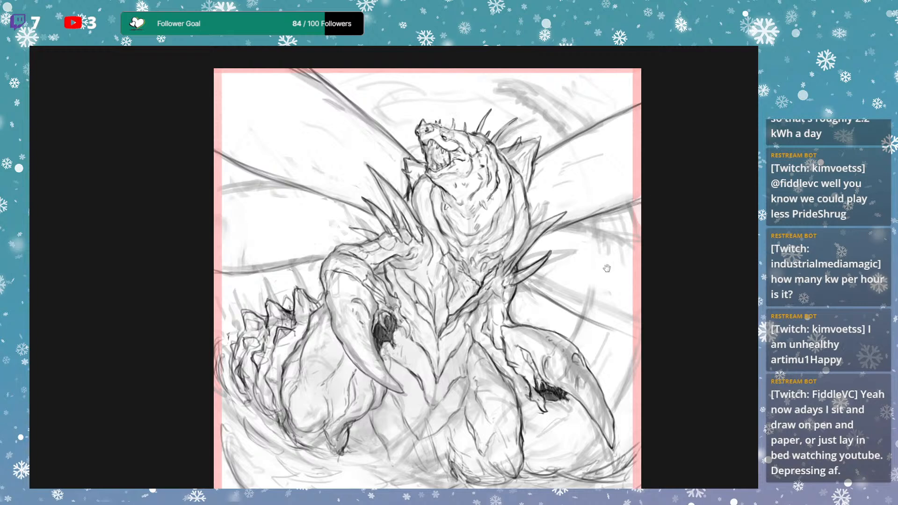
Draw two more background lines sloping down to the right edge, one from the upper shoulder spike and one from below the spikes.
scroll(597, 254, down, 1)
drag(572, 213, 633, 226)
key(ctrl+z)
key(ctrl+z)
drag(572, 213, 644, 228)
drag(603, 312, 645, 329)
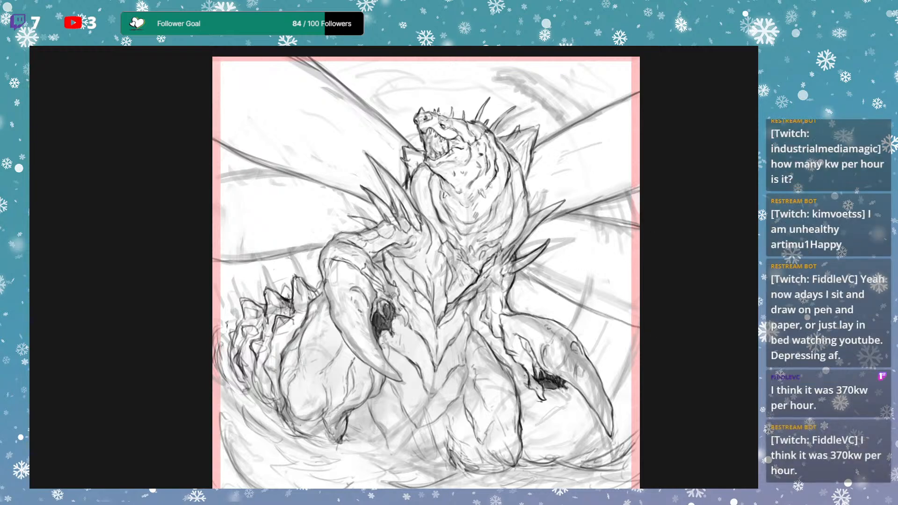
Select and delete the lowest background line between the shoulder spikes and the right claw arm, then clear the selection.
mouse_move(547, 294)
mouse_down()
mouse_move(566, 281)
mouse_move(532, 272)
mouse_up()
key(Delete)
key(ctrl+d)
key(b)
mouse_move(530, 245)
mouse_down()
mouse_move(523, 255)
mouse_move(532, 255)
mouse_up()
key(ctrl+d)
key(b)
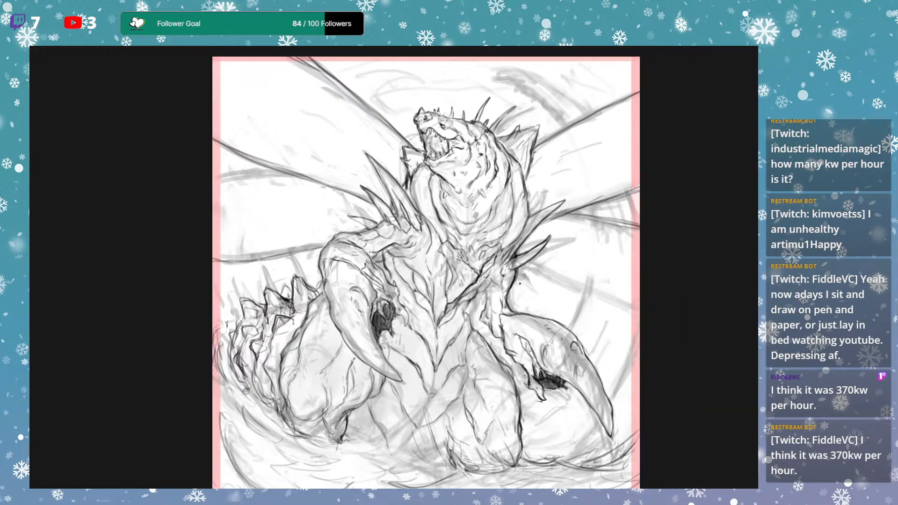
Redraw the lowest right-hand background line from beneath the shoulder spikes down to the artwork's right edge.
drag(571, 267, 575, 232)
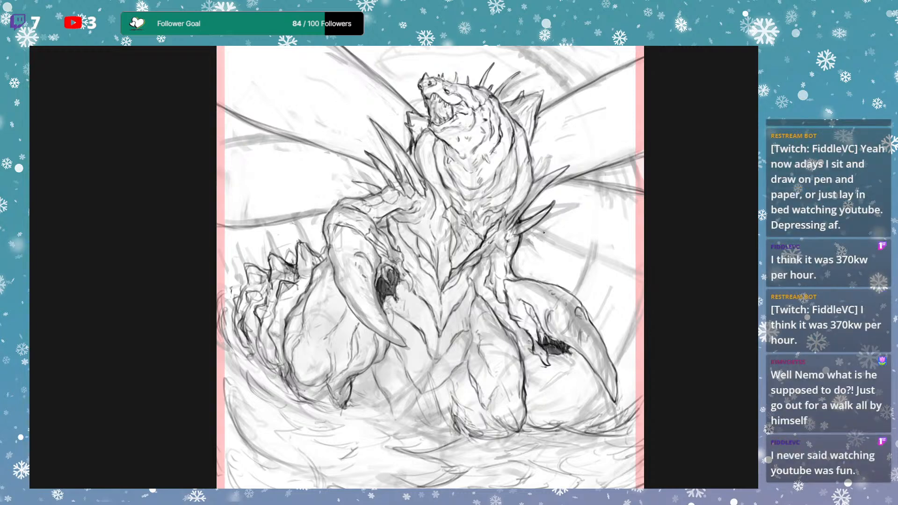
drag(538, 241, 529, 234)
drag(541, 240, 643, 287)
mouse_move(577, 259)
mouse_down()
mouse_move(643, 286)
mouse_move(720, 300)
mouse_up()
drag(569, 338, 578, 264)
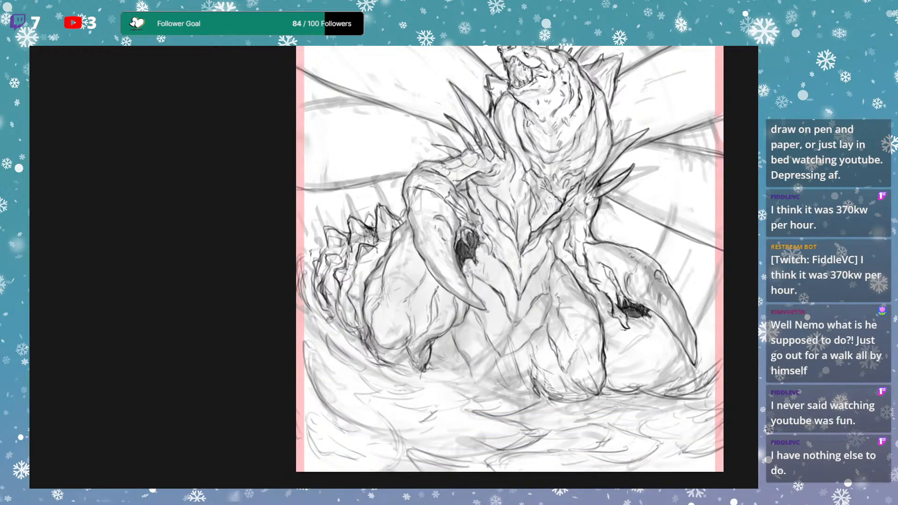
drag(311, 255, 324, 314)
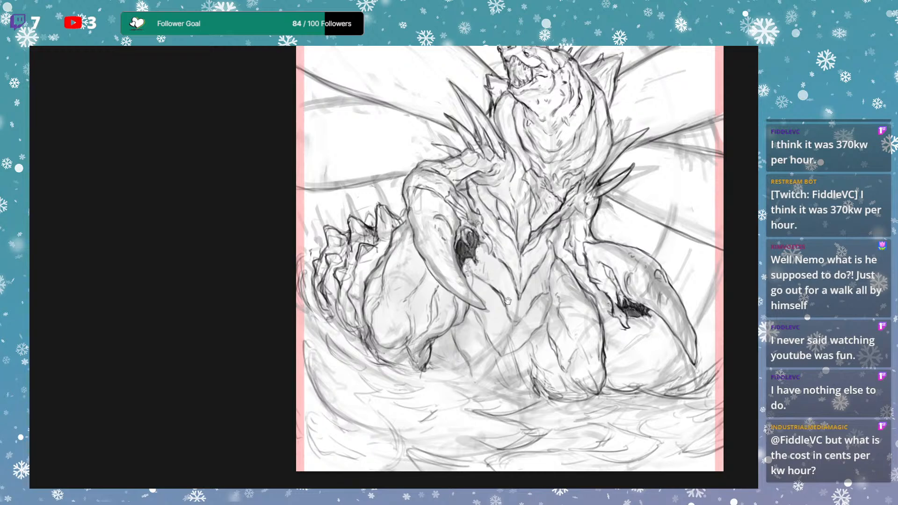
drag(509, 298, 503, 319)
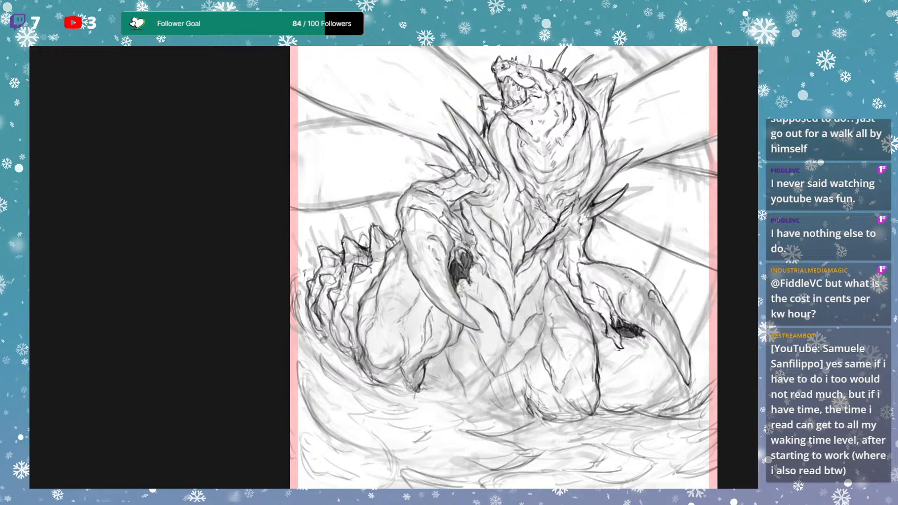
scroll(604, 306, down, 2)
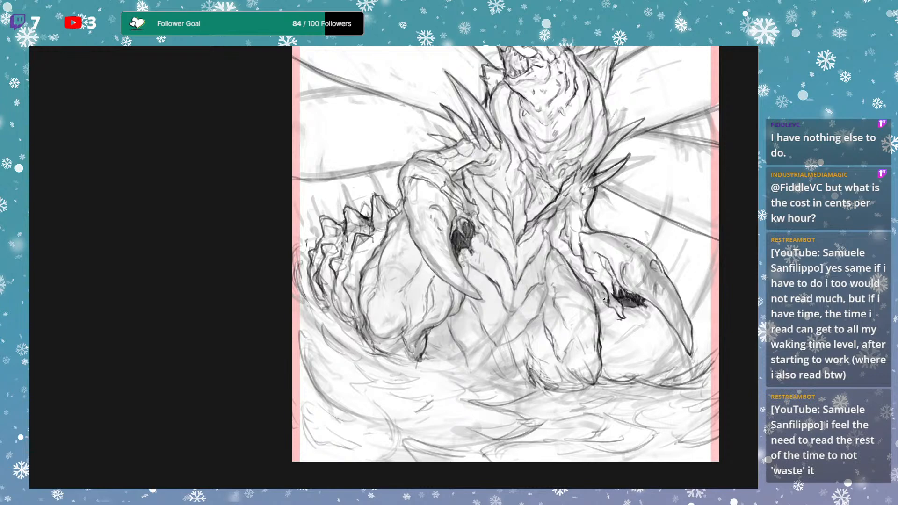
scroll(605, 297, down, 3)
mouse_move(635, 287)
mouse_down()
mouse_move(638, 280)
mouse_move(616, 282)
mouse_move(642, 286)
mouse_up()
key(ctrl+z)
key(ctrl+z)
key(ctrl+z)
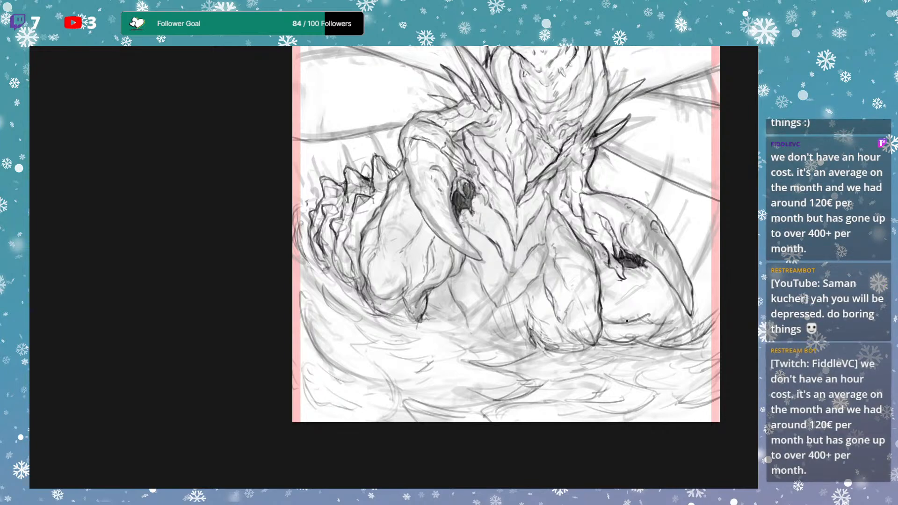
Sketch darker ground strokes beneath the creature's right-hand haunch and the tip of its hanging claw.
drag(630, 332, 691, 329)
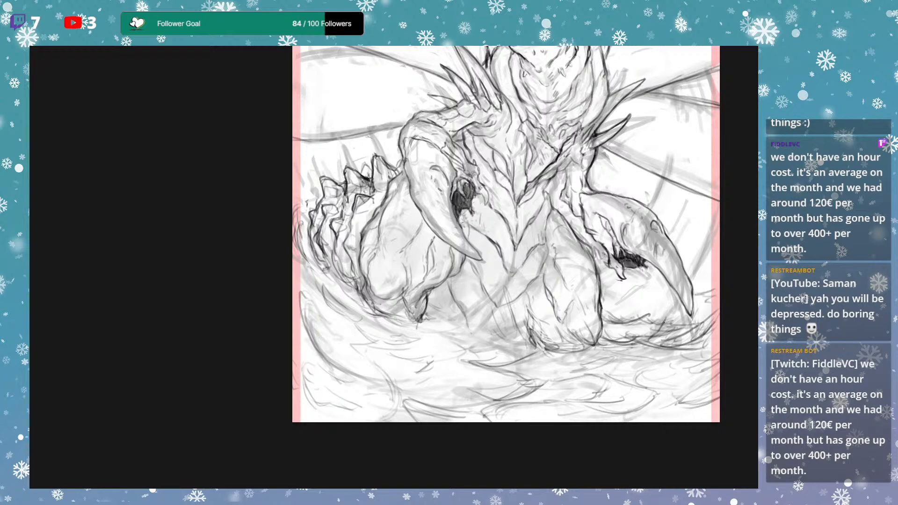
mouse_move(697, 246)
mouse_down()
mouse_move(679, 326)
mouse_move(687, 247)
mouse_up()
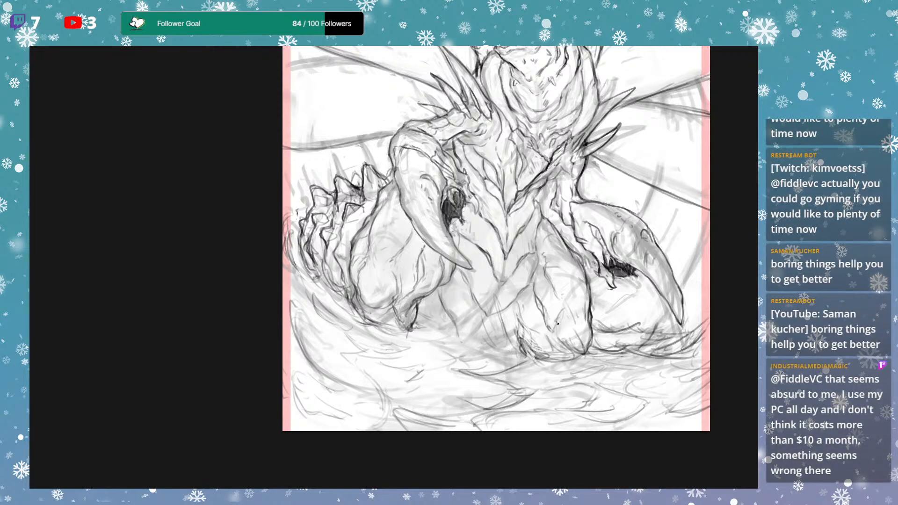
drag(669, 291, 676, 264)
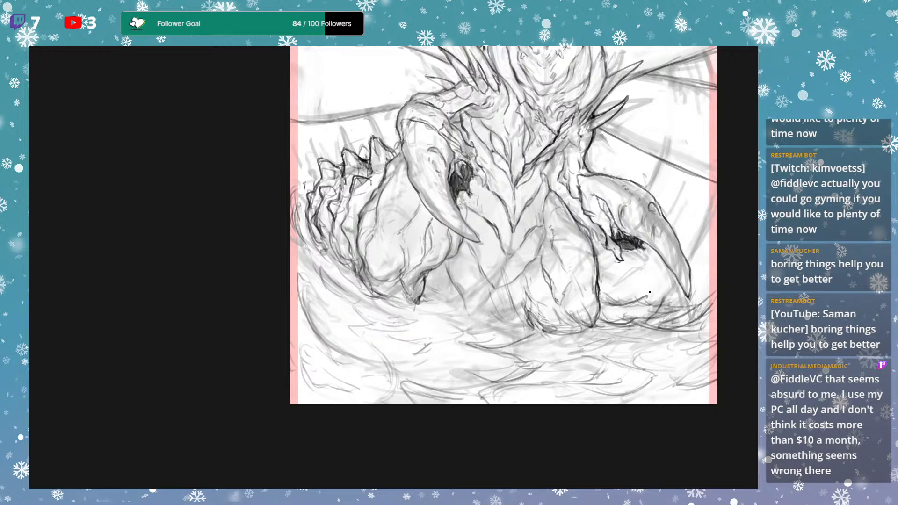
mouse_move(630, 244)
mouse_down()
mouse_move(621, 236)
mouse_move(669, 254)
mouse_up()
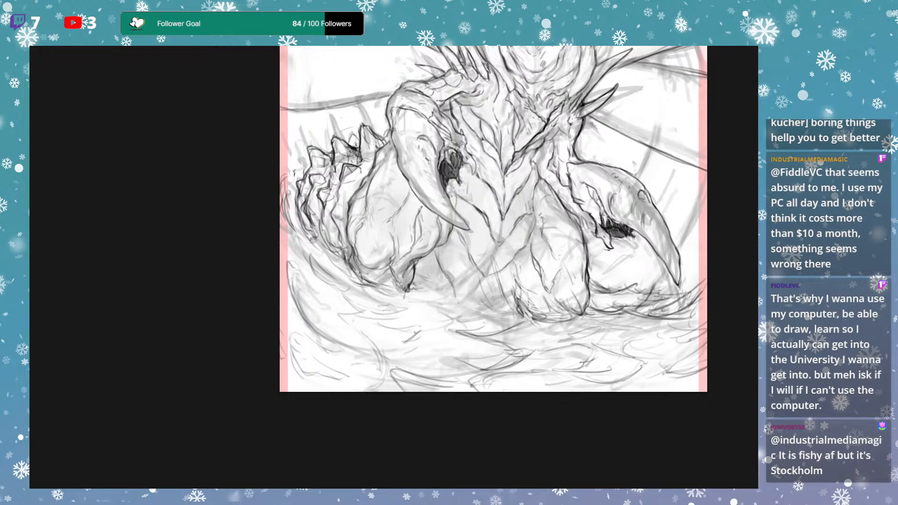
Add light surface strokes to the rounded mound beneath the creature's right-hand claw and along its waterline.
mouse_move(639, 306)
mouse_down()
mouse_move(672, 293)
mouse_move(661, 299)
mouse_up()
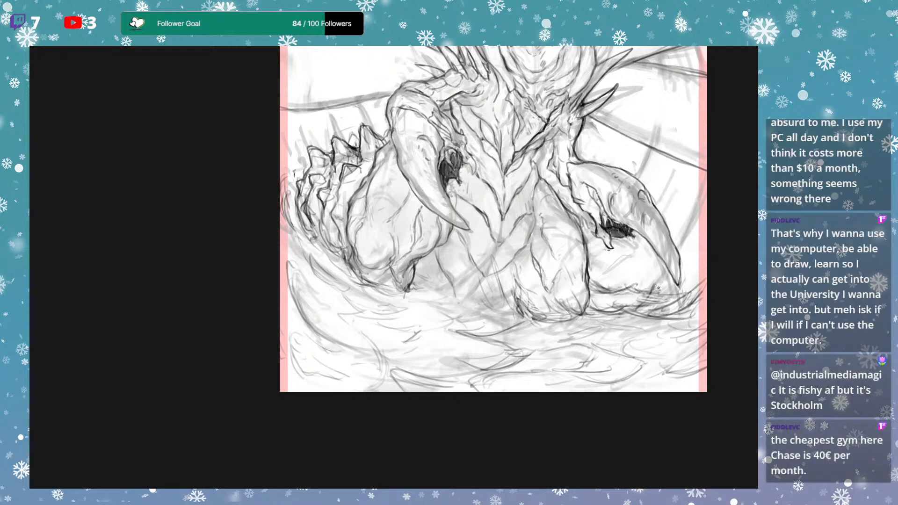
mouse_move(681, 254)
mouse_down()
mouse_move(700, 205)
mouse_move(709, 221)
mouse_up()
mouse_move(681, 261)
mouse_down()
mouse_move(698, 192)
mouse_move(673, 279)
mouse_move(649, 320)
mouse_up()
drag(662, 288, 658, 303)
drag(602, 256, 613, 226)
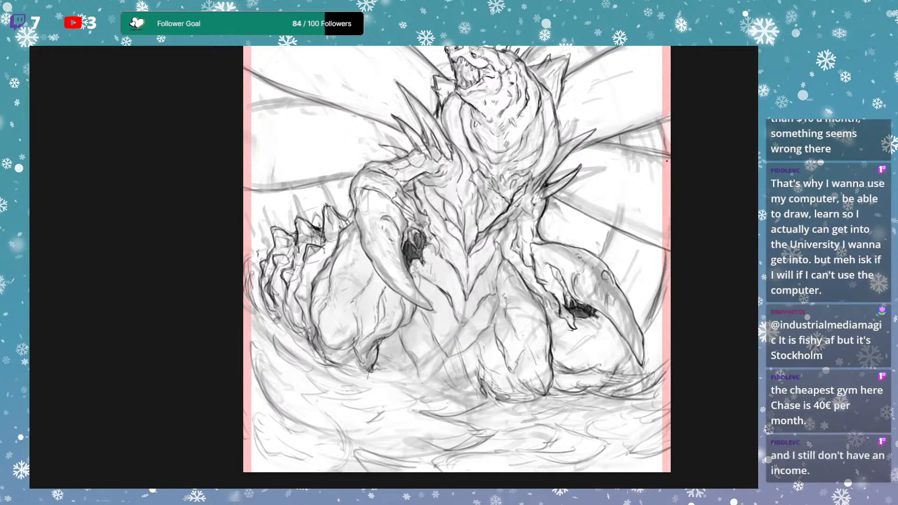
drag(684, 160, 624, 213)
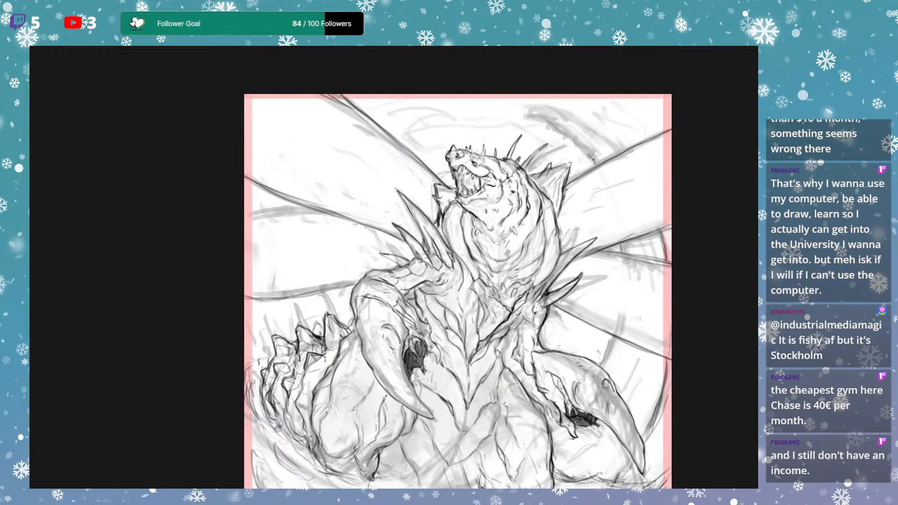
drag(596, 175, 608, 80)
drag(624, 235, 631, 154)
drag(648, 199, 654, 208)
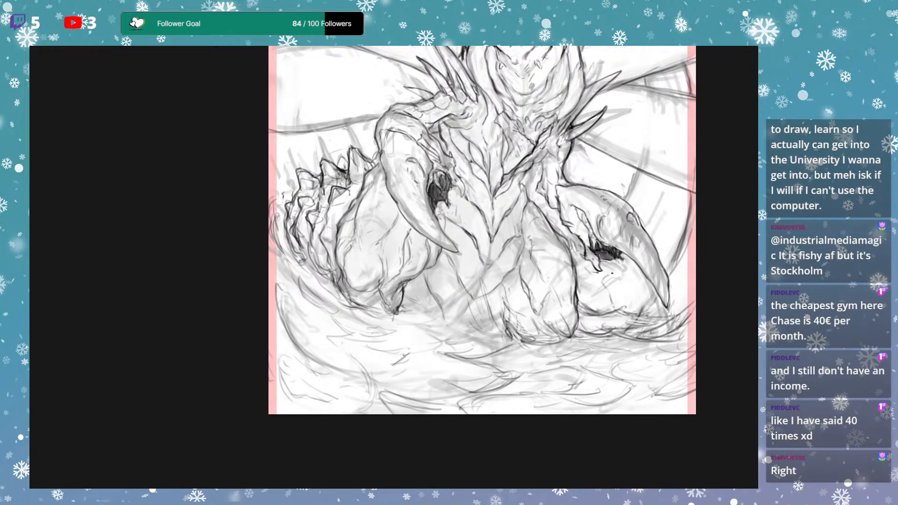
Sketch short contour creases across the upper and middle surface of the mound below the right-hand claw.
mouse_move(609, 276)
mouse_down()
mouse_move(617, 283)
mouse_move(598, 288)
mouse_move(617, 279)
mouse_move(614, 293)
mouse_up()
mouse_move(608, 276)
mouse_down()
mouse_move(618, 279)
mouse_move(593, 283)
mouse_up()
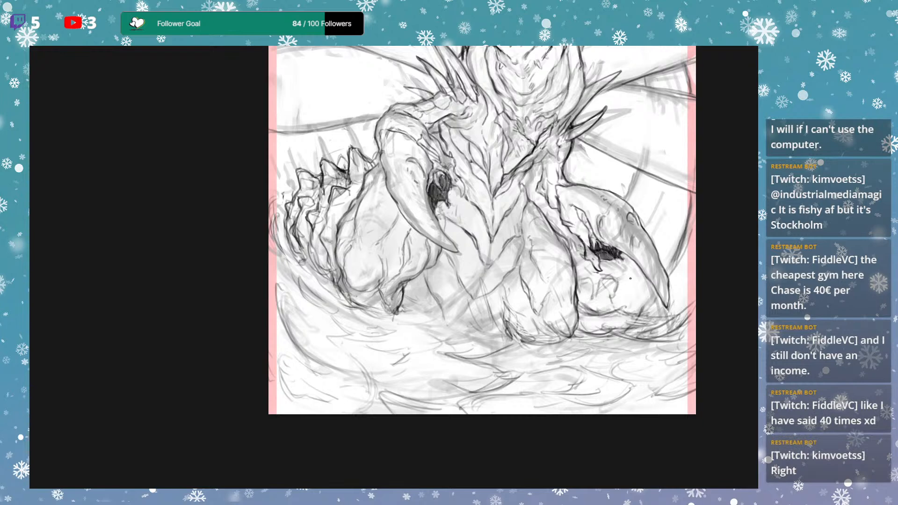
mouse_move(600, 284)
mouse_down()
mouse_move(611, 278)
mouse_move(585, 285)
mouse_up()
drag(595, 290, 596, 301)
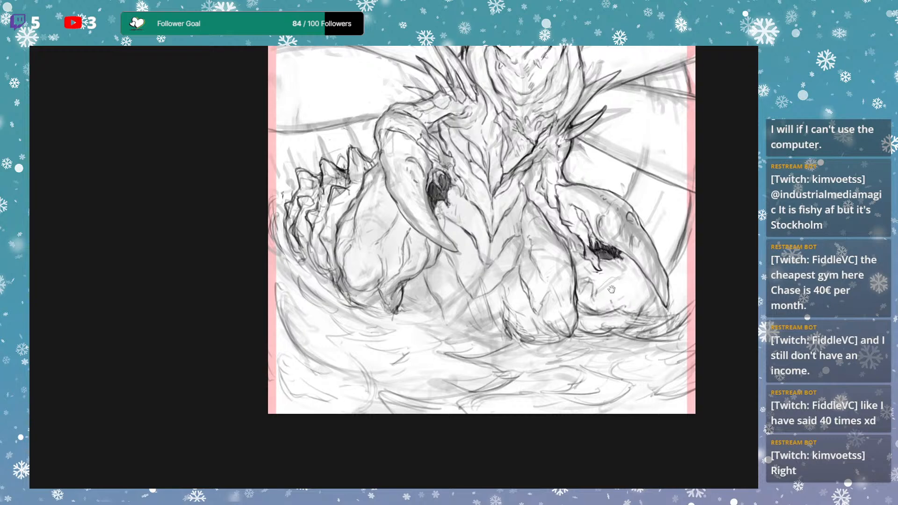
drag(614, 296, 612, 290)
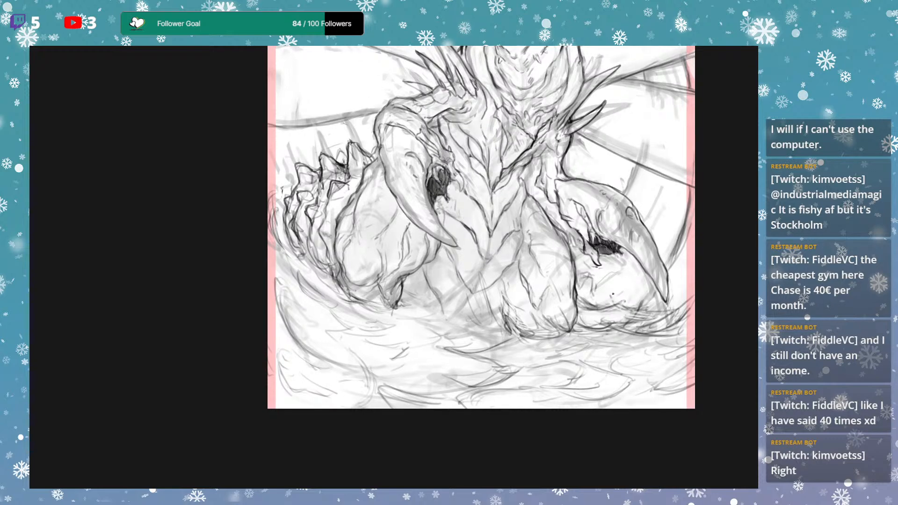
drag(614, 298, 615, 281)
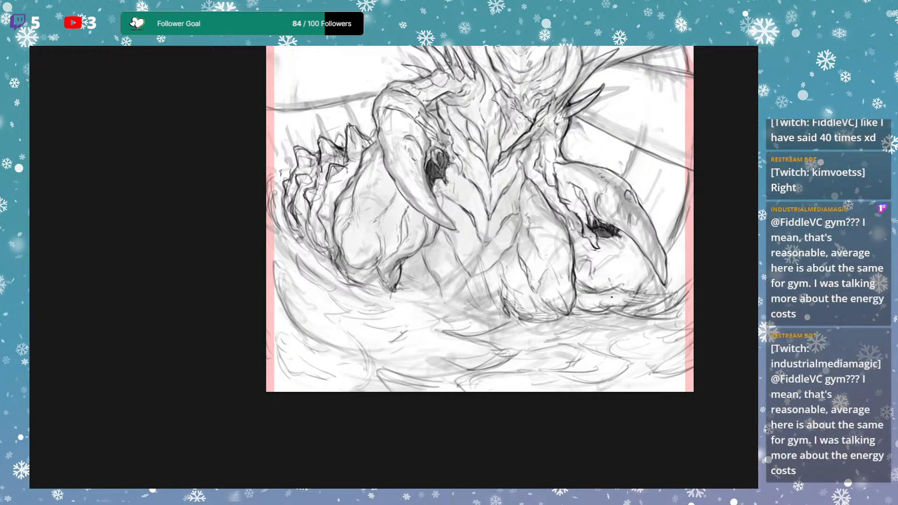
Extend the crack and crease lines toward the mound's inner edge, beside the creature's front leg.
scroll(587, 235, down, 1)
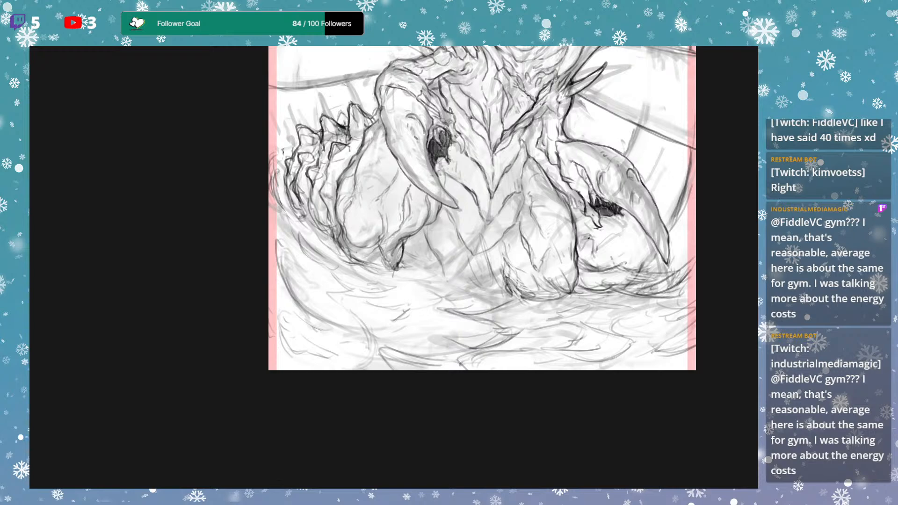
drag(594, 252, 597, 241)
drag(586, 243, 584, 253)
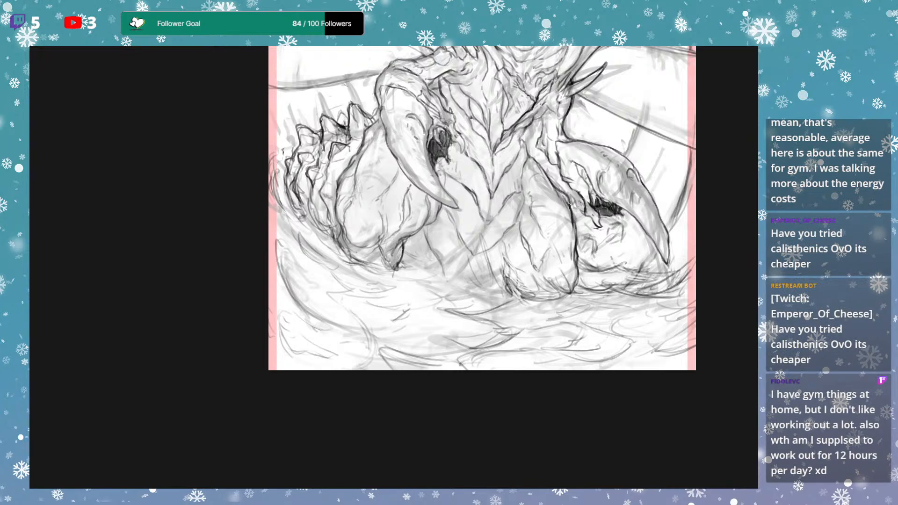
drag(559, 153, 575, 199)
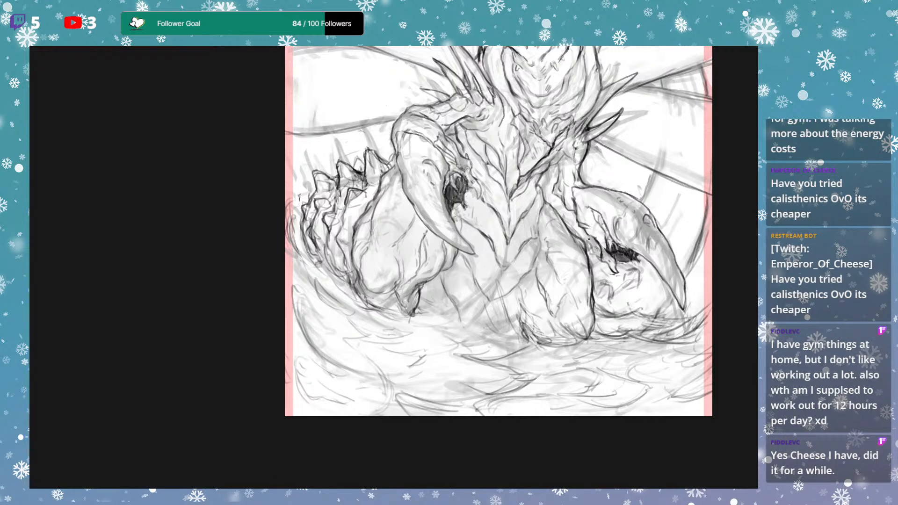
drag(623, 244, 596, 257)
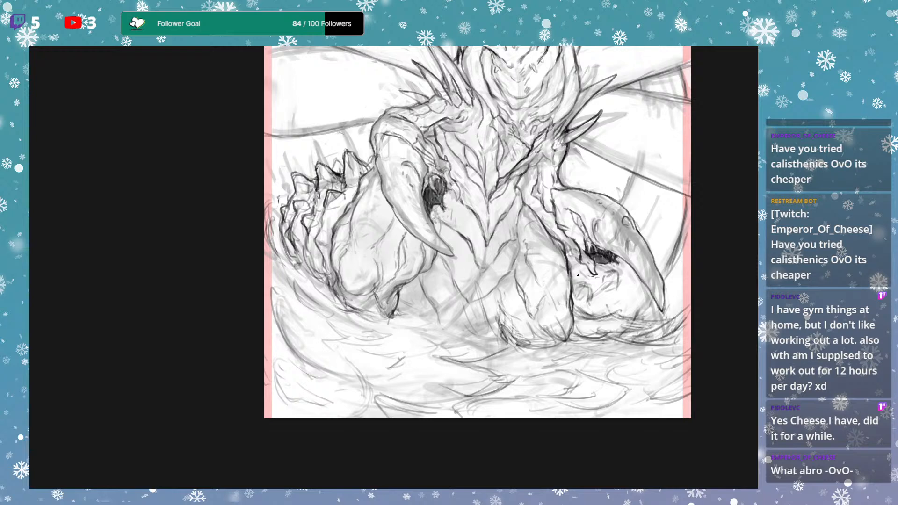
drag(583, 275, 578, 268)
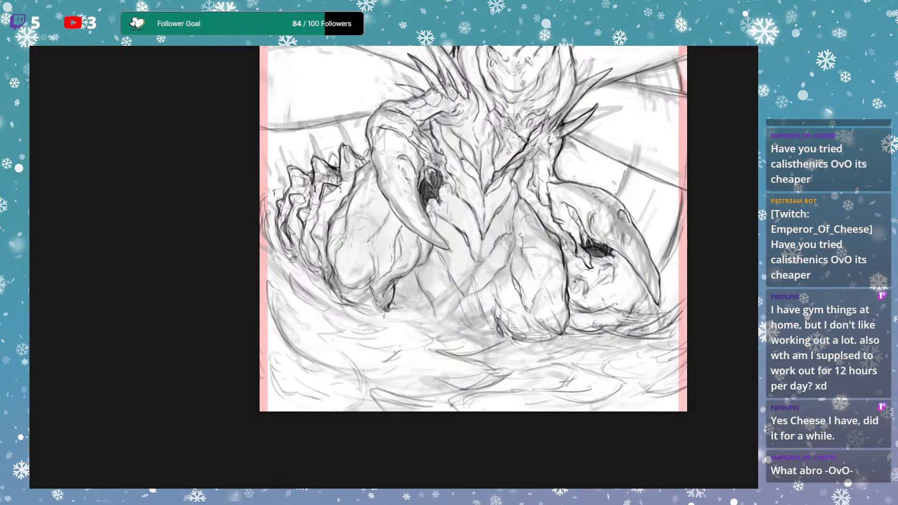
drag(576, 283, 575, 280)
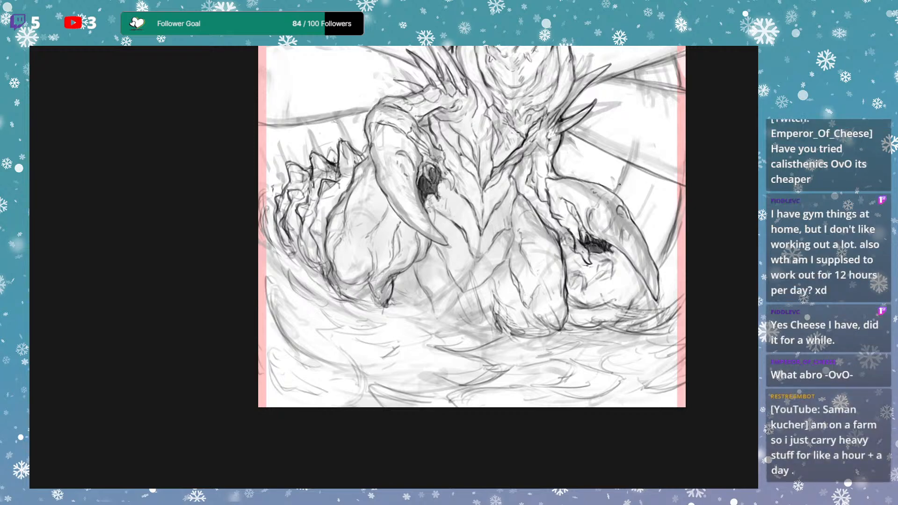
Sketch small jagged shapes in the gap behind the right-hand claw and add a few strokes to the mound's outer side.
mouse_move(618, 183)
mouse_down()
mouse_move(649, 191)
mouse_move(646, 232)
mouse_up()
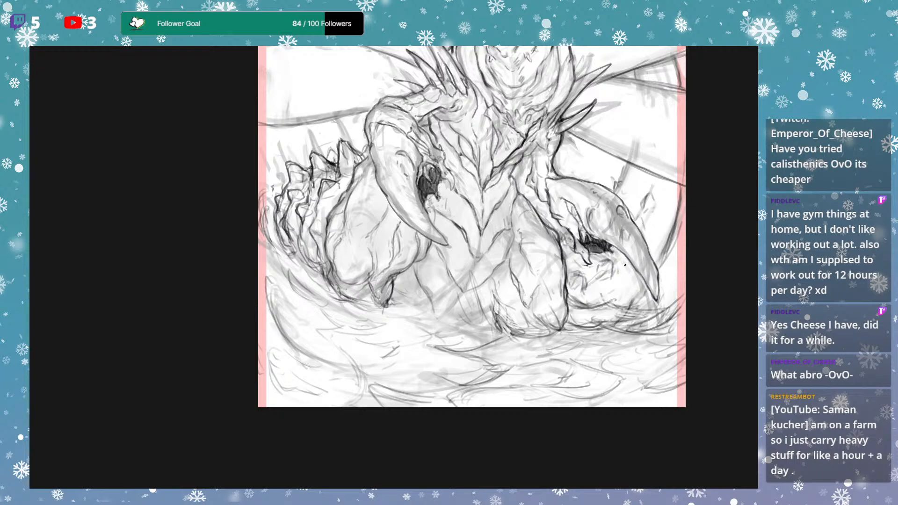
mouse_move(614, 270)
mouse_down()
mouse_move(619, 297)
mouse_move(638, 301)
mouse_up()
mouse_move(661, 270)
mouse_down()
mouse_move(669, 222)
mouse_move(634, 189)
mouse_up()
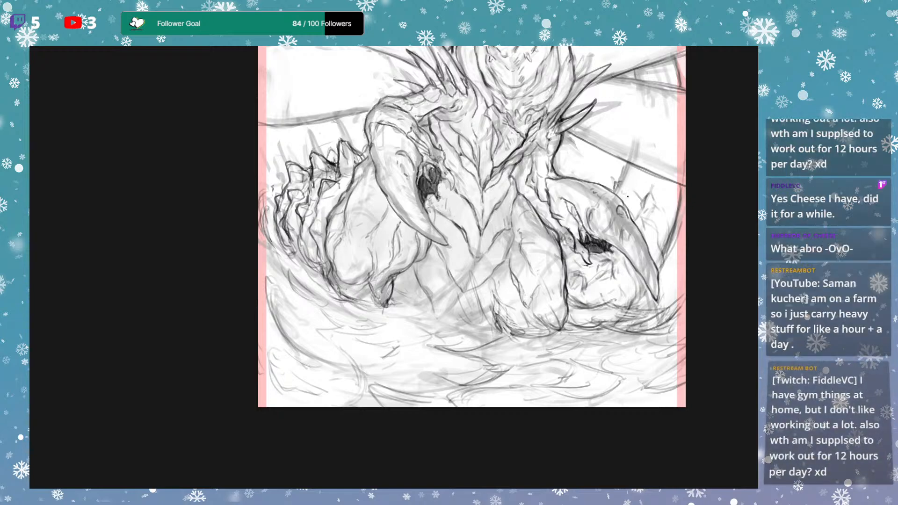
drag(642, 206, 650, 192)
mouse_move(642, 226)
mouse_down()
mouse_move(632, 210)
mouse_move(641, 218)
mouse_up()
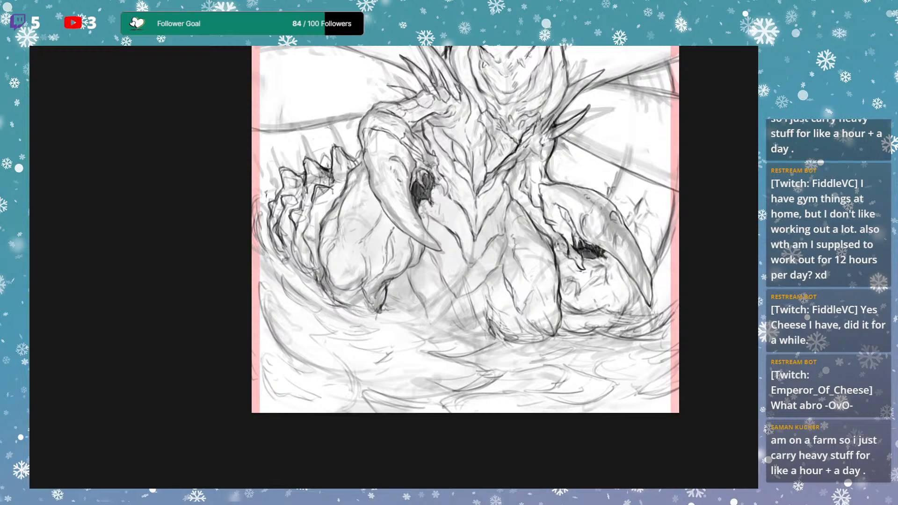
Add pointed vertical spikes to the jagged forms behind the right-hand claw and undo the last stroke.
drag(558, 238, 557, 246)
mouse_move(611, 184)
mouse_down()
mouse_move(609, 192)
mouse_move(616, 176)
mouse_move(618, 189)
mouse_move(647, 183)
mouse_up()
drag(642, 189, 642, 181)
mouse_move(650, 210)
mouse_down()
mouse_move(663, 235)
mouse_move(661, 263)
mouse_up()
key(ctrl+z)
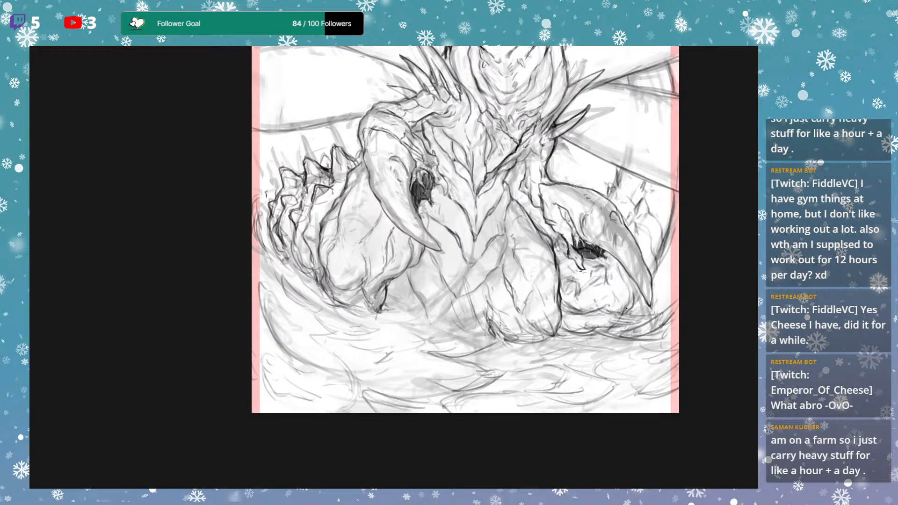
mouse_move(622, 290)
mouse_down()
mouse_move(633, 228)
mouse_move(628, 250)
mouse_move(648, 223)
mouse_up()
drag(605, 188, 640, 199)
key(ctrl+z)
key(ctrl+z)
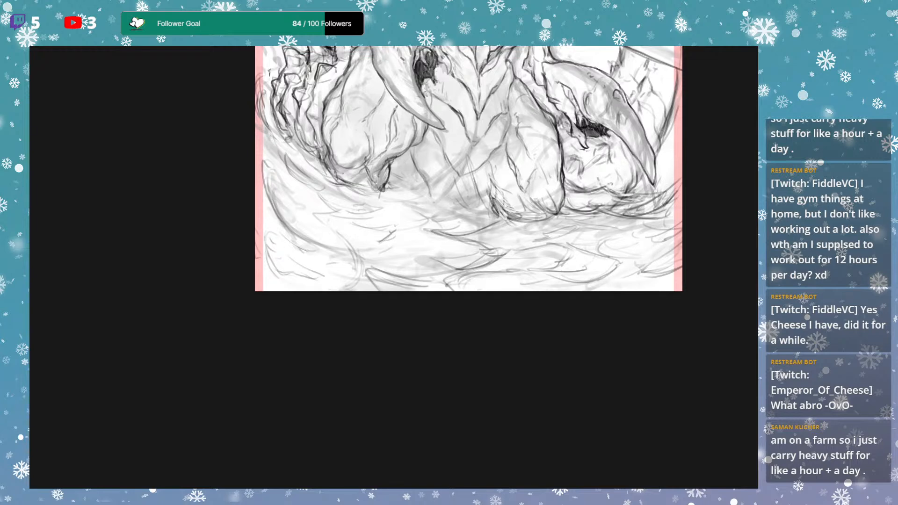
Build up the jagged rock behind the right-hand claw with darker outlines and inner creases.
scroll(608, 180, down, 1)
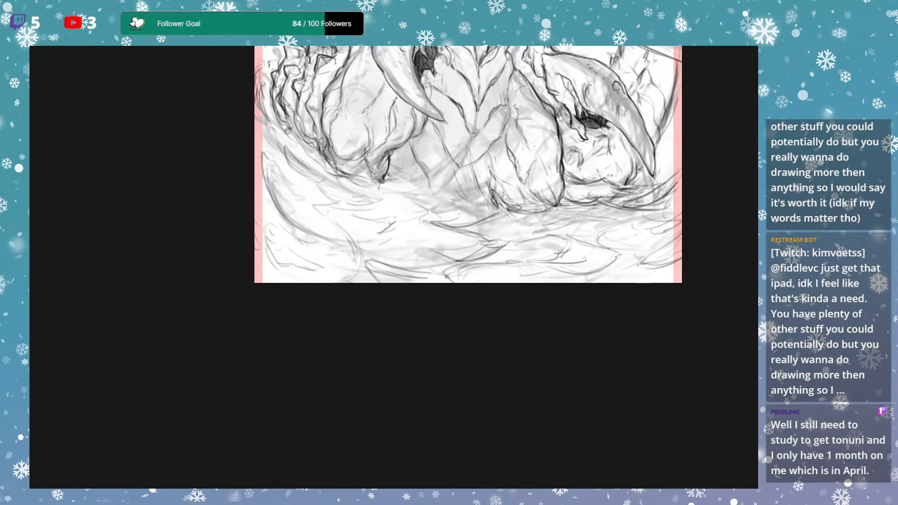
drag(632, 164, 608, 241)
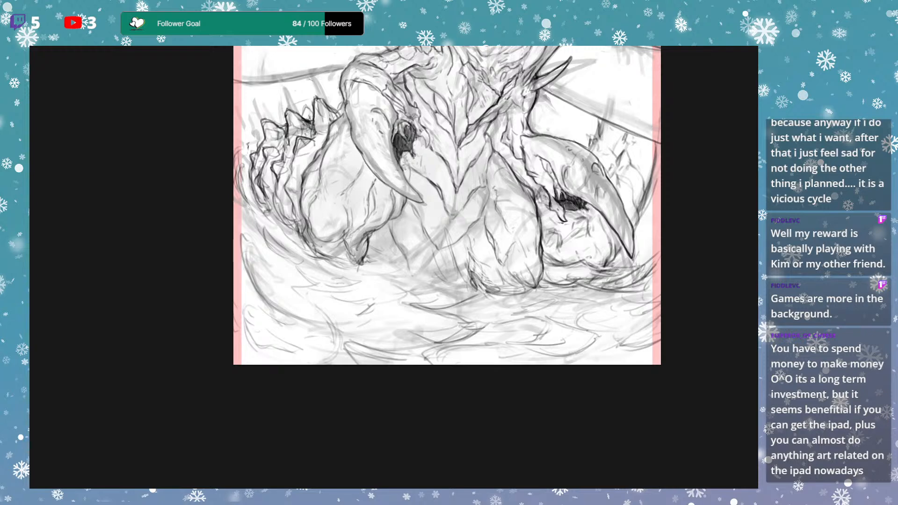
drag(638, 157, 618, 204)
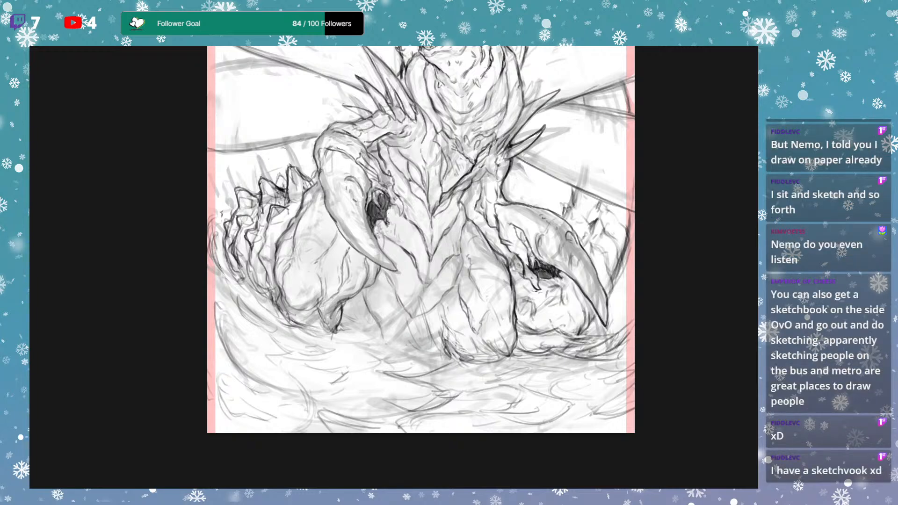
drag(571, 235, 566, 233)
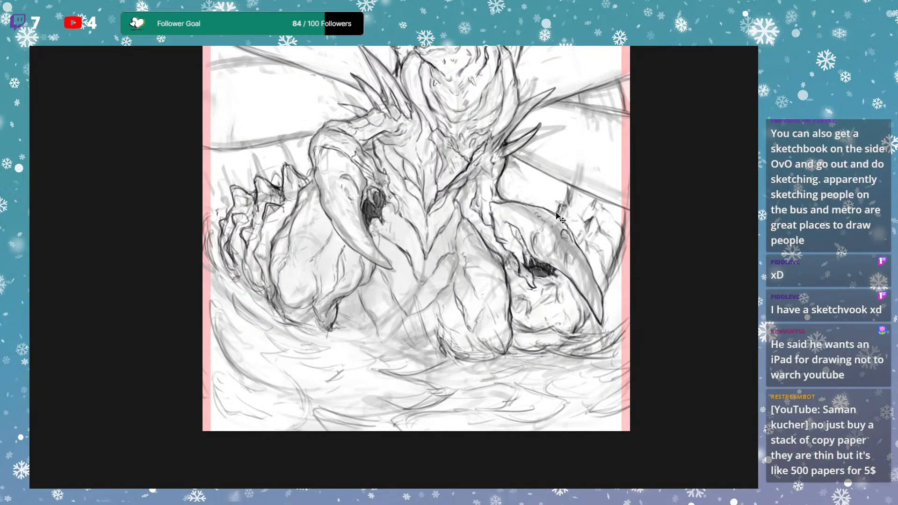
drag(555, 214, 576, 244)
drag(557, 212, 577, 191)
drag(602, 242, 603, 189)
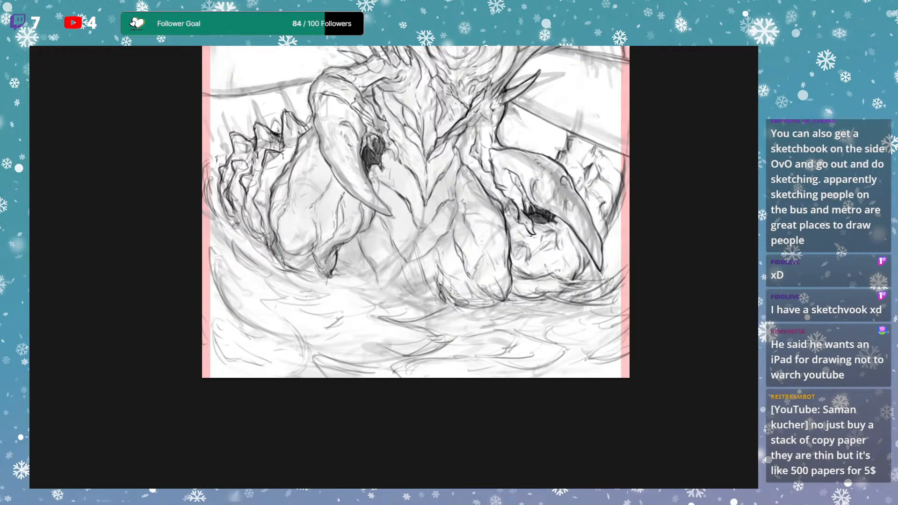
drag(605, 216, 607, 206)
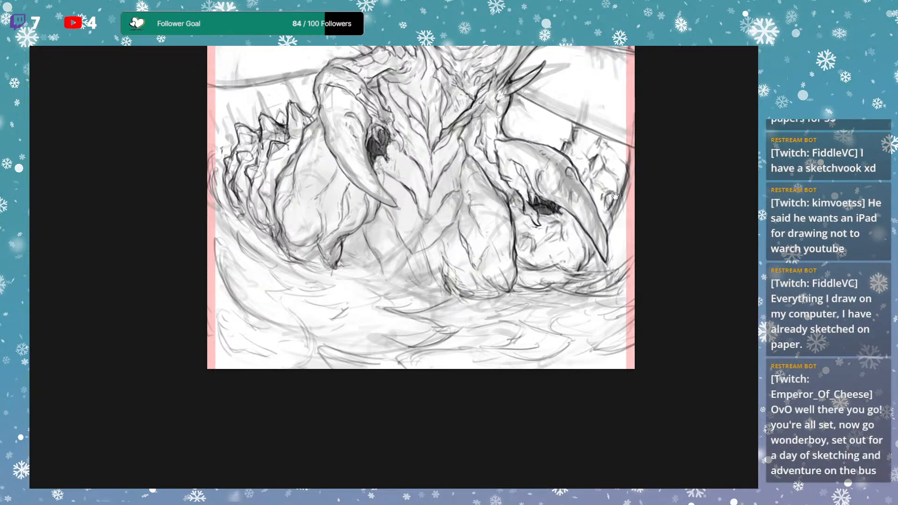
Sketch a small rounded hollow on the rock between the right-hand claw and the canvas edge.
drag(601, 134, 600, 131)
drag(615, 164, 622, 174)
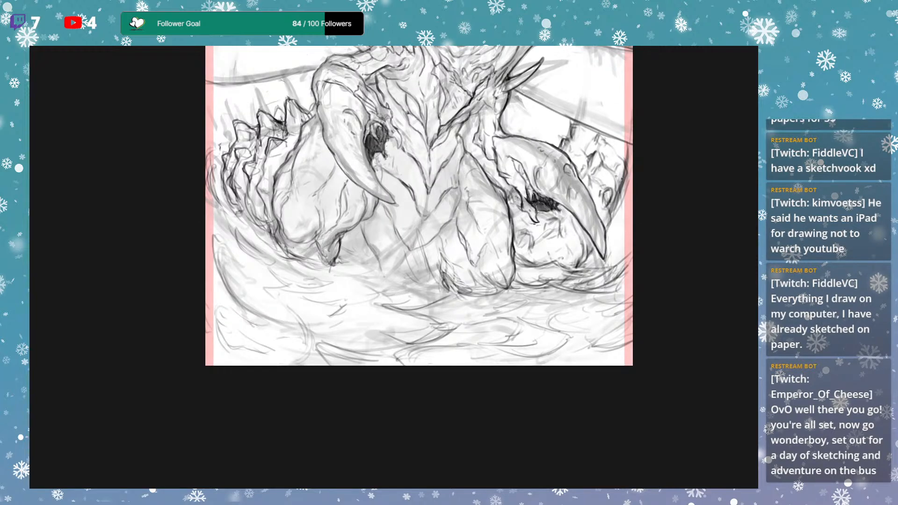
drag(600, 206, 608, 185)
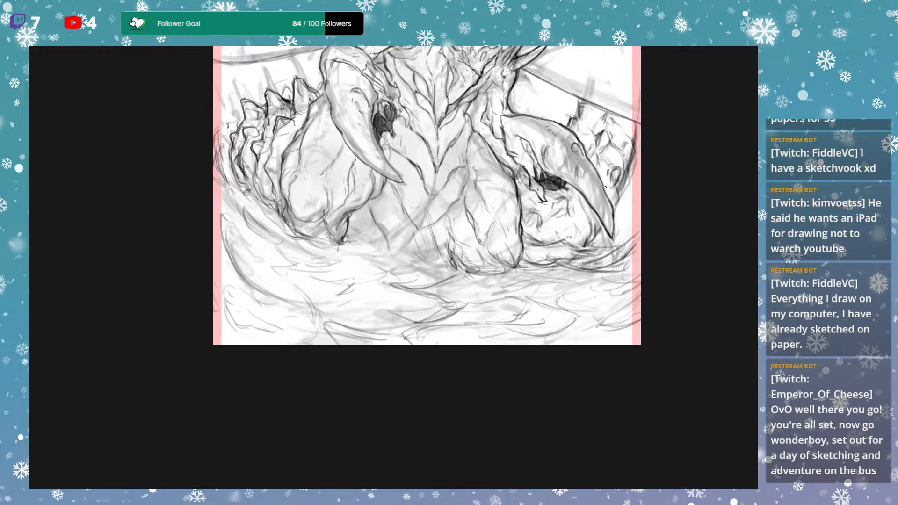
Draw a small round hollow with surrounding creases on the outer part of the mound beneath the right-hand claw.
drag(583, 232, 583, 227)
drag(594, 219, 583, 224)
mouse_move(586, 228)
mouse_down()
mouse_move(596, 221)
mouse_move(571, 251)
mouse_up()
drag(604, 212, 602, 211)
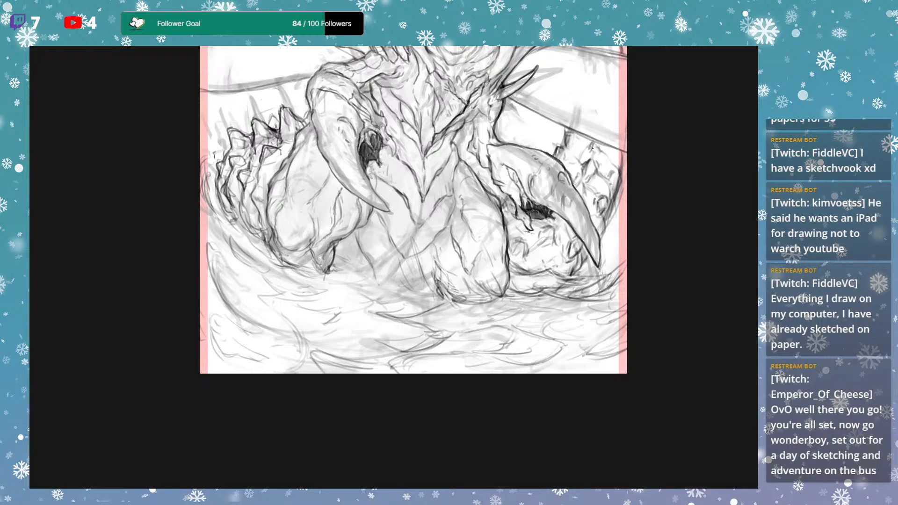
Refine the oval hollows on the mound and on the rock behind the right-hand claw with additional darker strokes.
drag(576, 178, 583, 168)
drag(589, 205, 591, 190)
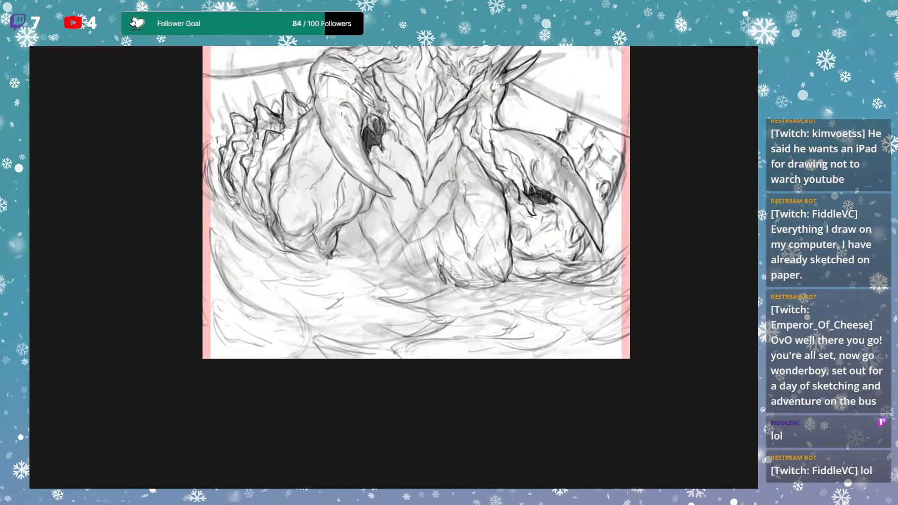
drag(603, 188, 612, 161)
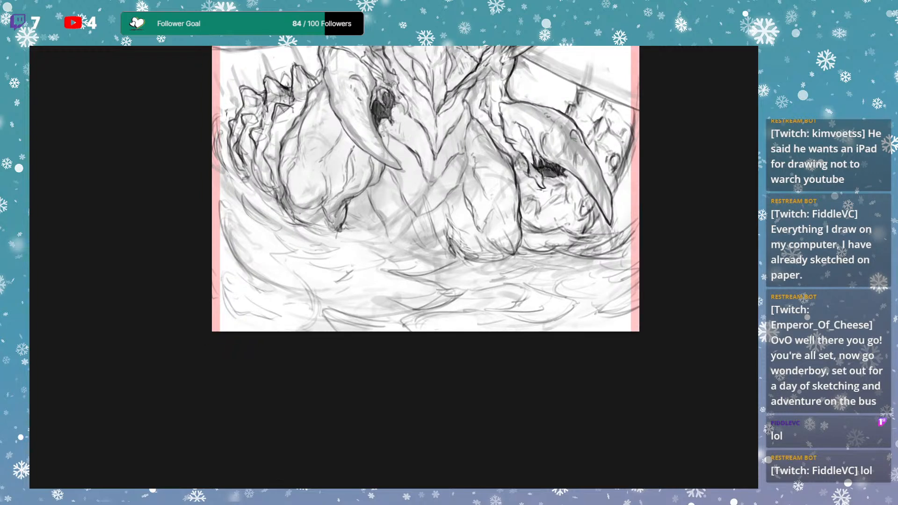
drag(587, 201, 583, 216)
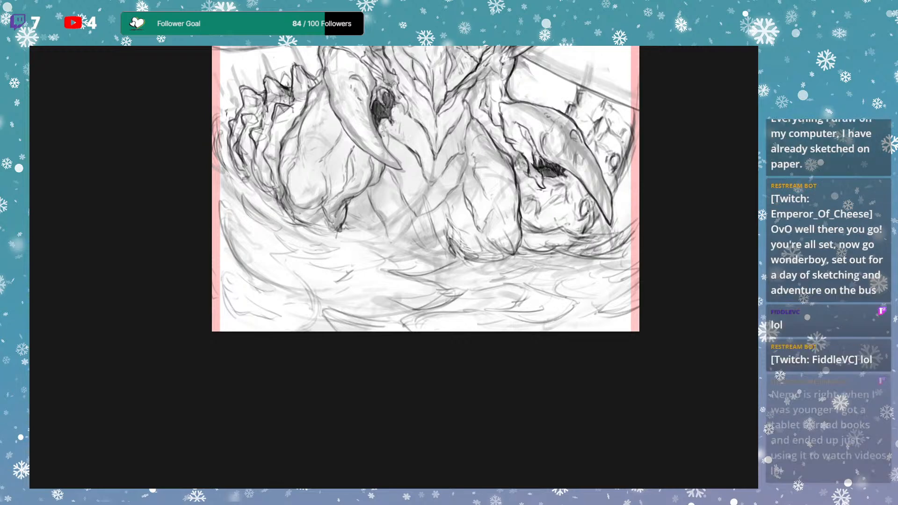
drag(631, 150, 599, 211)
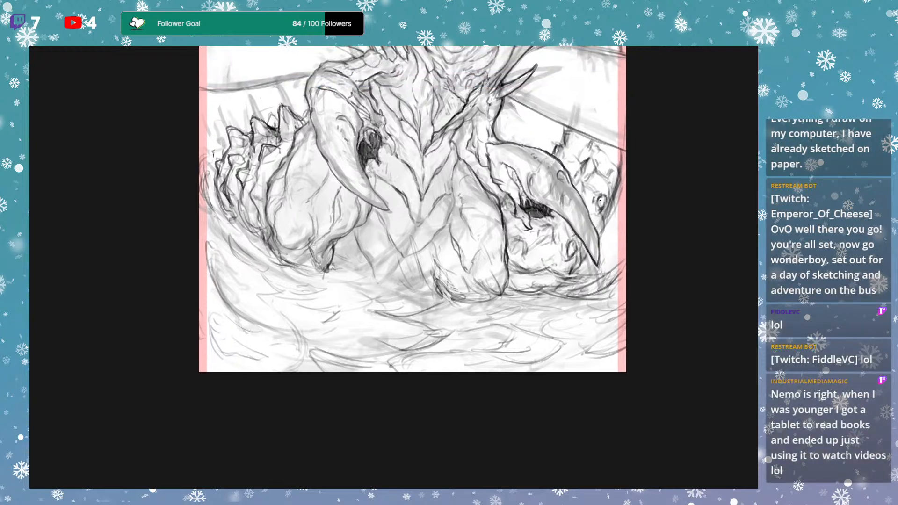
mouse_move(598, 203)
mouse_down()
mouse_move(607, 213)
mouse_move(610, 203)
mouse_up()
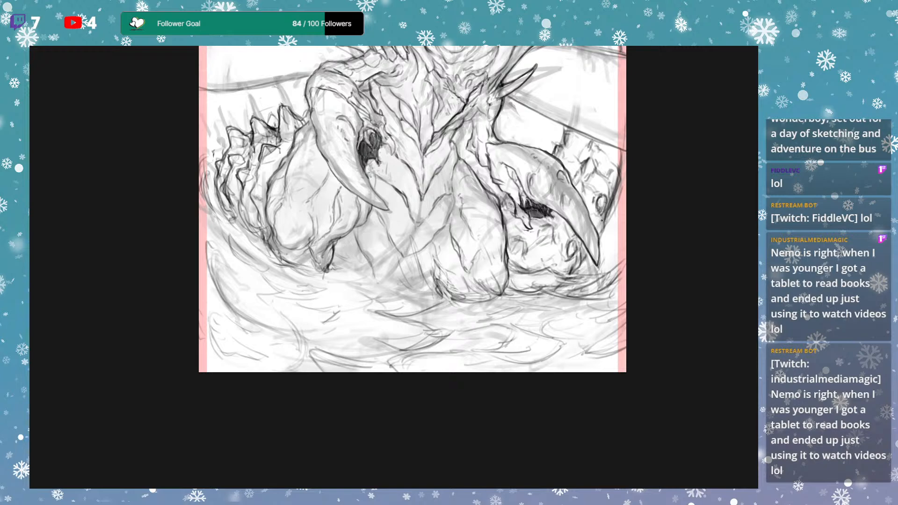
scroll(612, 191, down, 1)
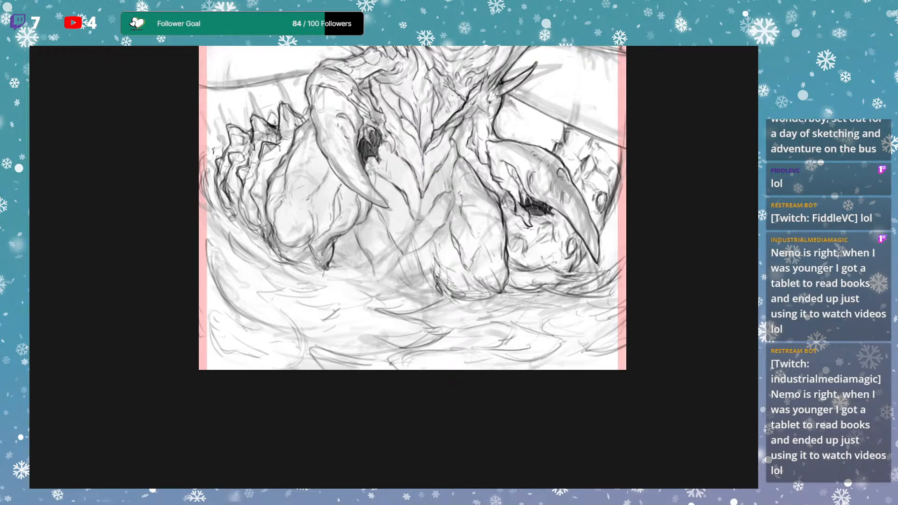
drag(612, 192, 608, 207)
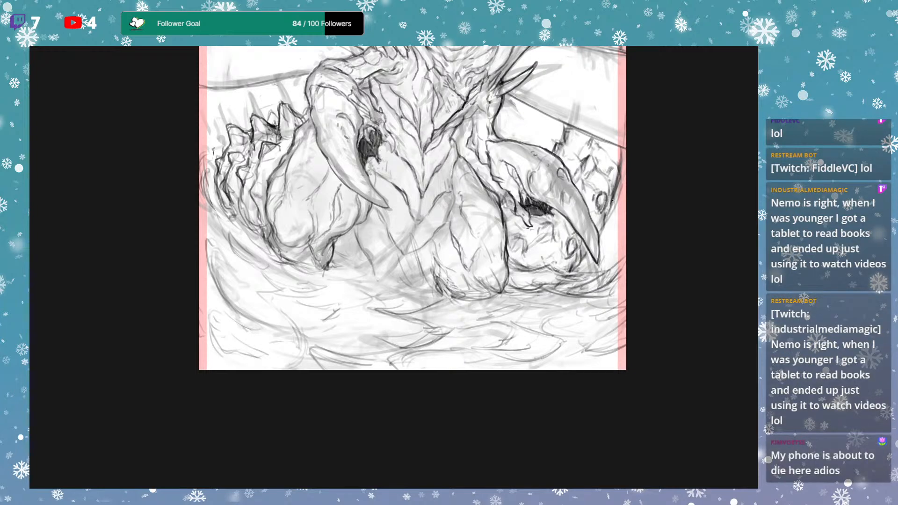
Close the top of the rounded leg form beside the right-hand claw with a dark arched contour.
drag(623, 187, 623, 195)
drag(612, 198, 612, 199)
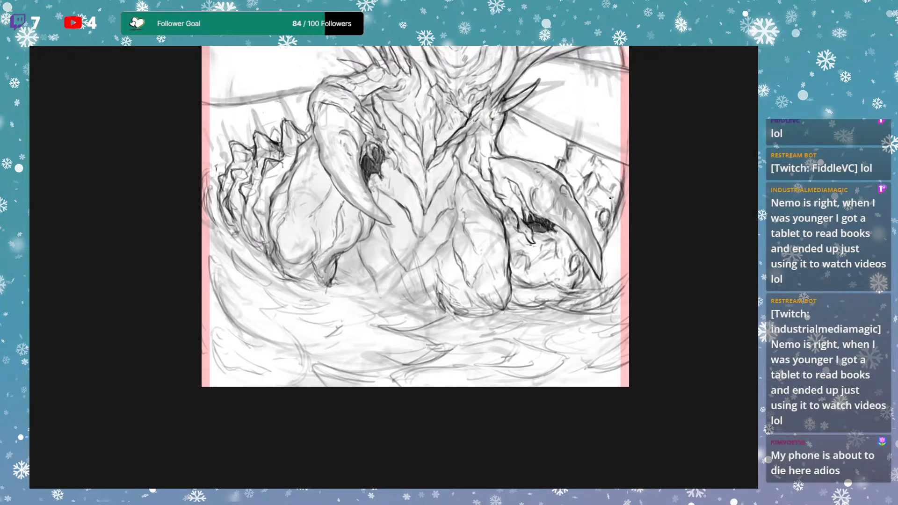
drag(533, 276, 544, 251)
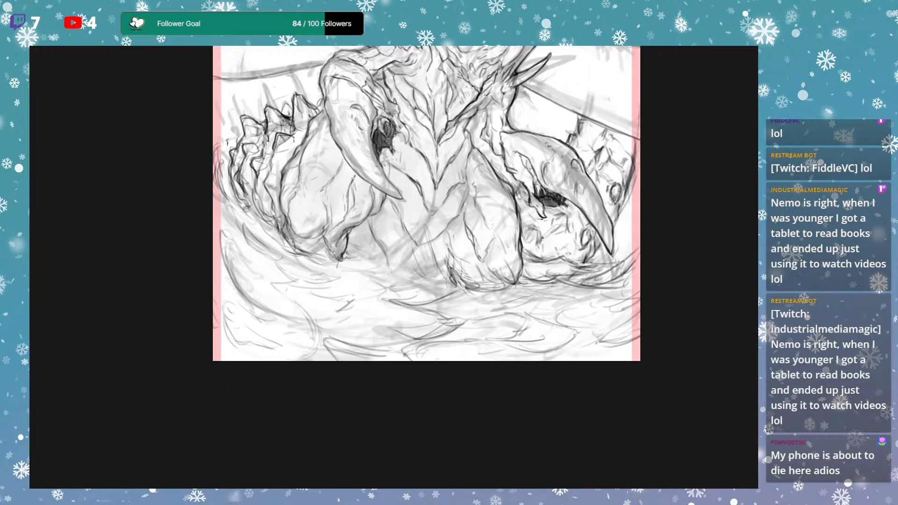
drag(542, 238, 541, 212)
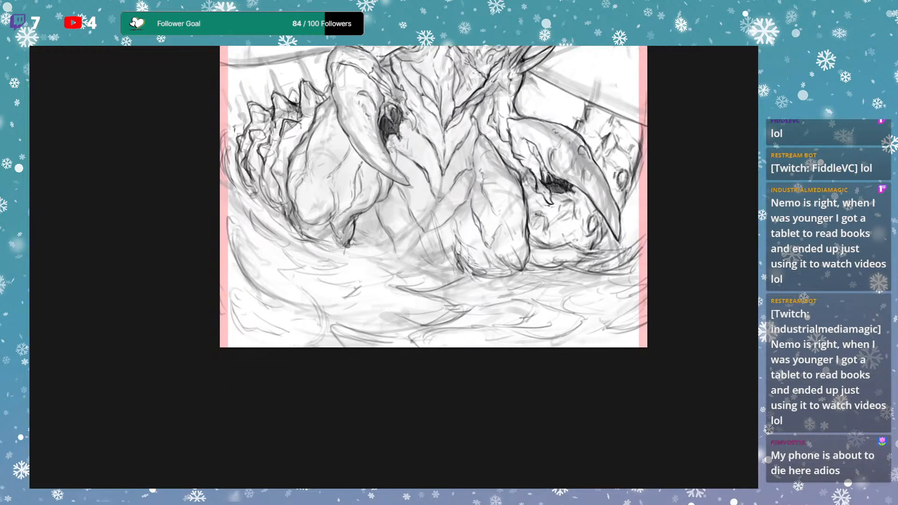
drag(322, 110, 436, 194)
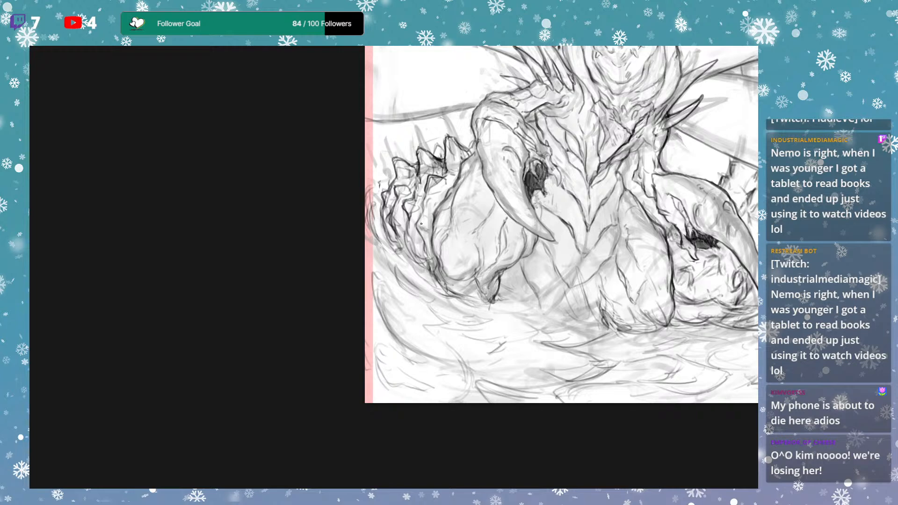
mouse_move(441, 189)
mouse_down()
mouse_move(427, 219)
mouse_move(403, 213)
mouse_move(408, 218)
mouse_move(411, 208)
mouse_up()
drag(539, 222, 541, 214)
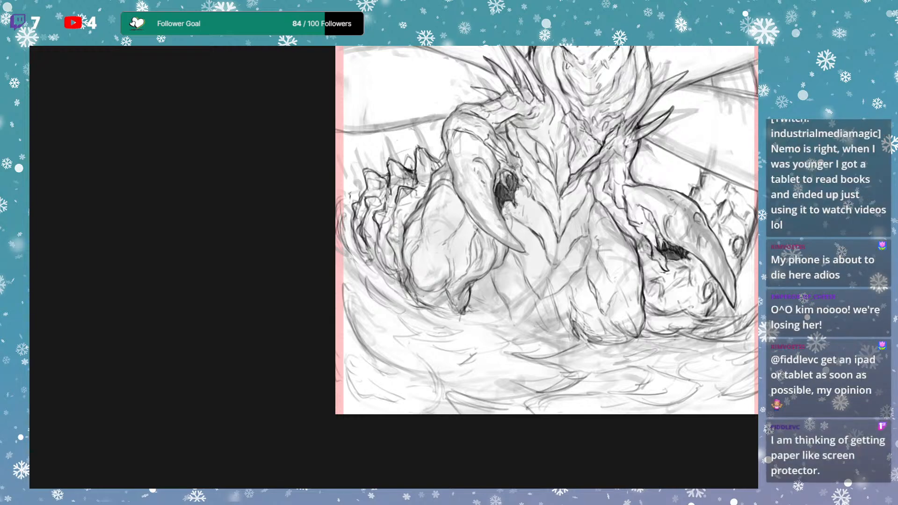
mouse_move(581, 279)
mouse_down()
mouse_move(596, 257)
mouse_move(629, 243)
mouse_move(616, 240)
mouse_move(625, 233)
mouse_move(605, 238)
mouse_move(620, 230)
mouse_move(593, 260)
mouse_move(597, 233)
mouse_move(612, 221)
mouse_move(618, 226)
mouse_up()
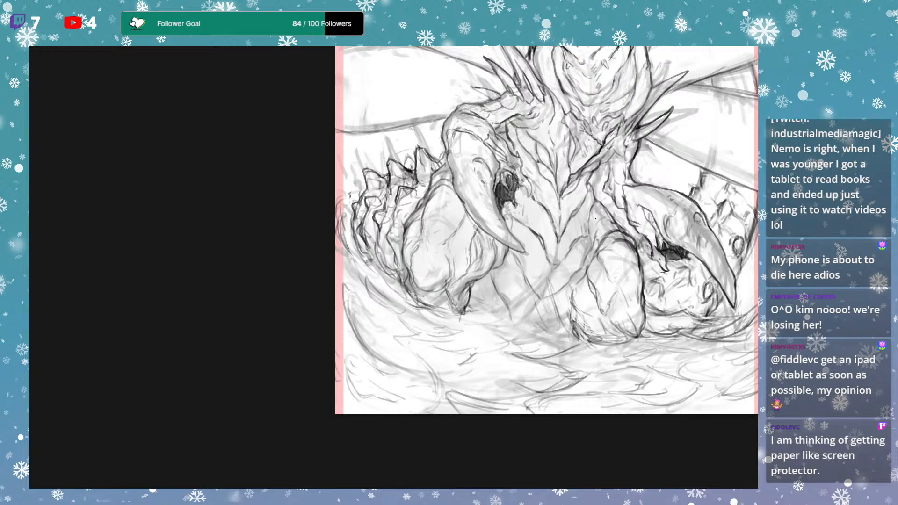
drag(599, 230, 594, 231)
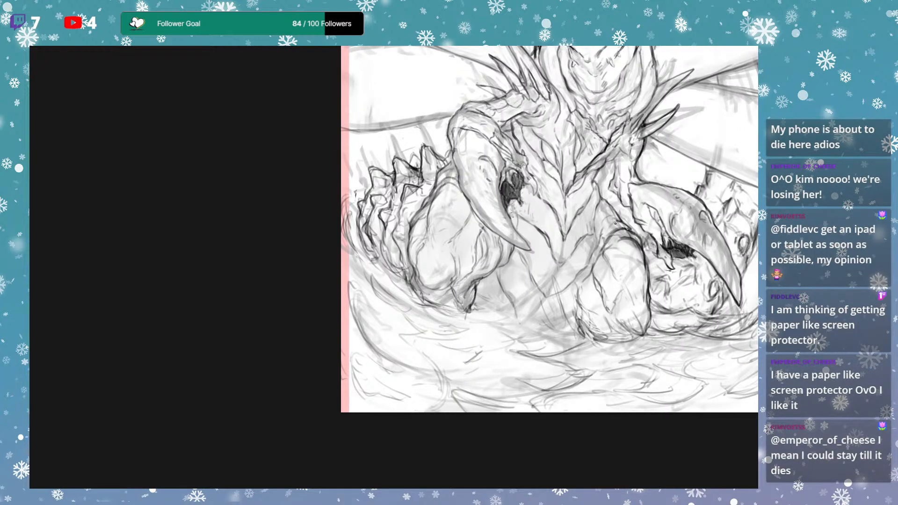
mouse_move(604, 219)
mouse_down()
mouse_move(593, 236)
mouse_move(601, 231)
mouse_up()
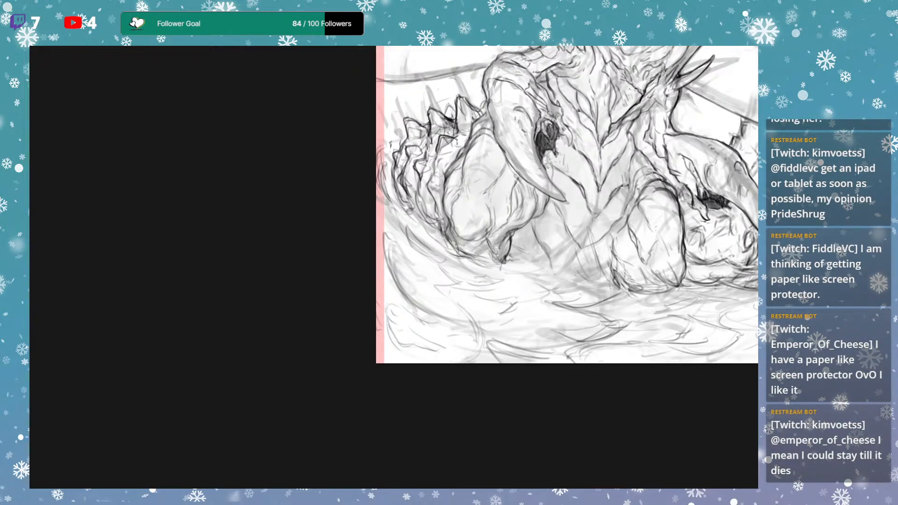
Strengthen the contour and surrounding creases around the top of the right-hand leg form.
drag(553, 171, 553, 185)
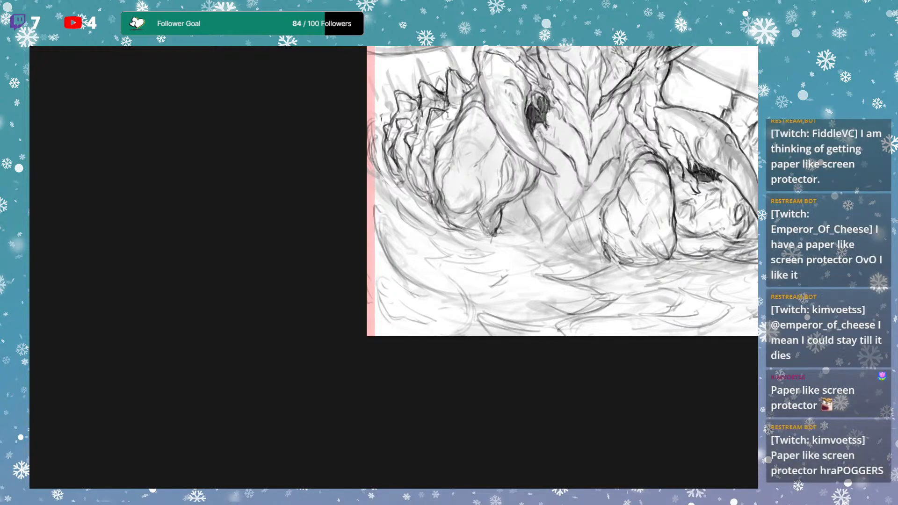
drag(660, 177, 656, 197)
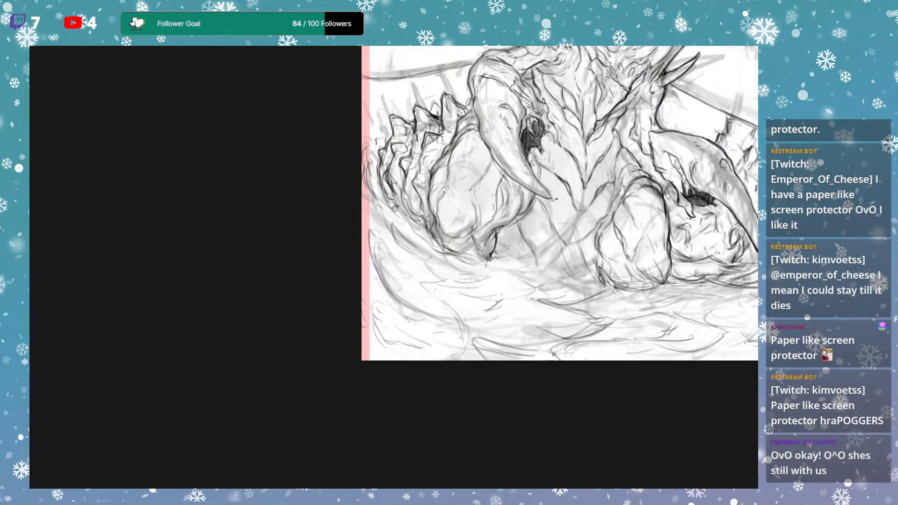
drag(543, 185, 565, 210)
drag(473, 151, 482, 135)
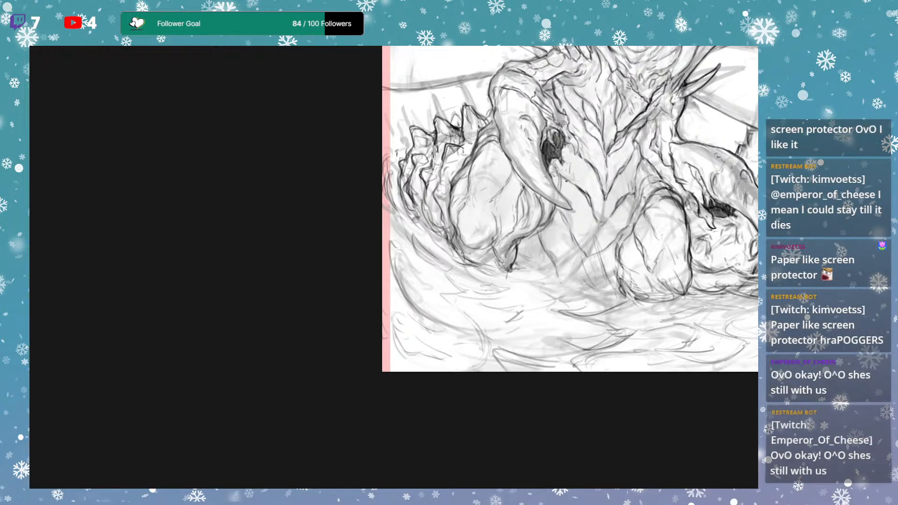
drag(560, 193, 562, 177)
drag(635, 172, 614, 180)
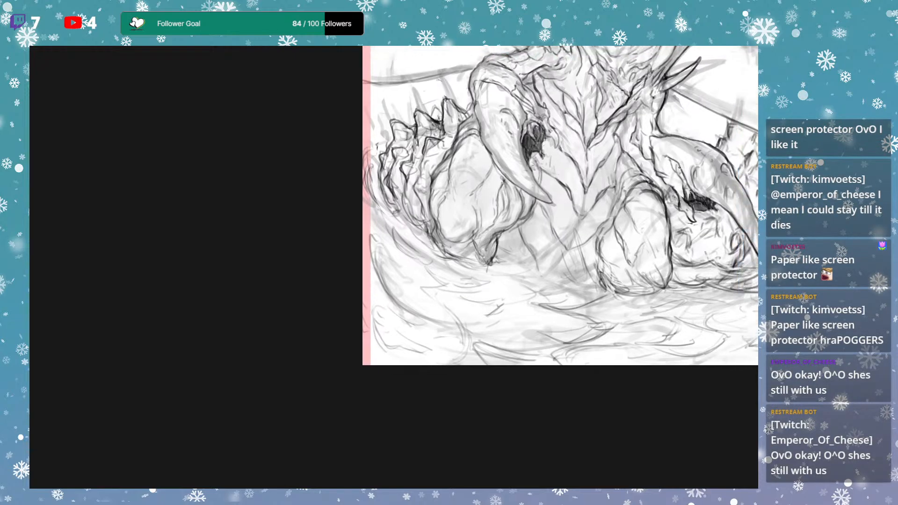
drag(675, 204, 644, 206)
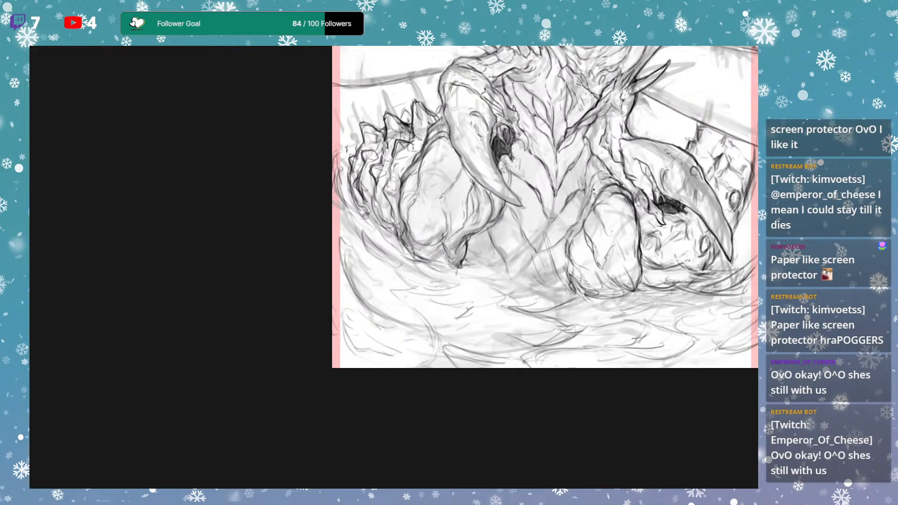
mouse_move(633, 261)
mouse_down()
mouse_move(661, 259)
mouse_move(636, 206)
mouse_up()
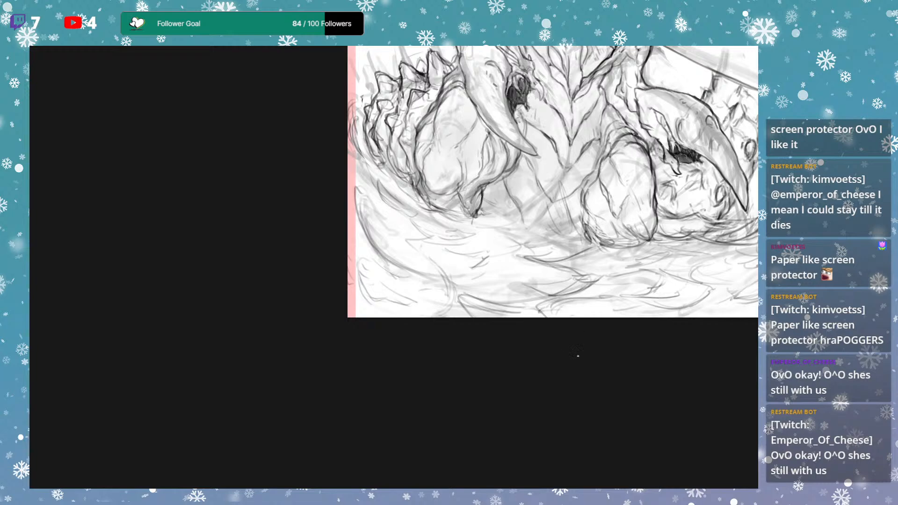
Round off the upper edge of the left-hand leg form behind the claw and touch up its surface.
mouse_move(645, 144)
mouse_down()
mouse_move(630, 216)
mouse_move(671, 215)
mouse_up()
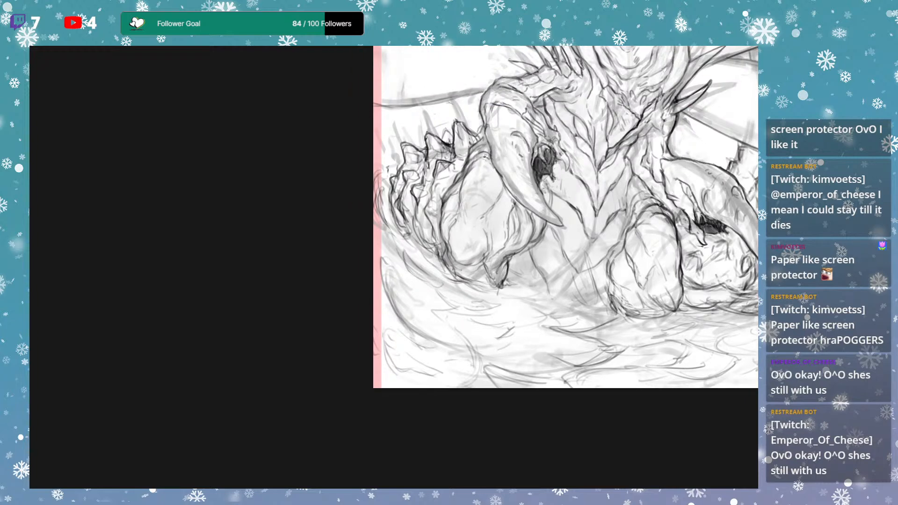
drag(481, 160, 488, 158)
drag(567, 250, 575, 231)
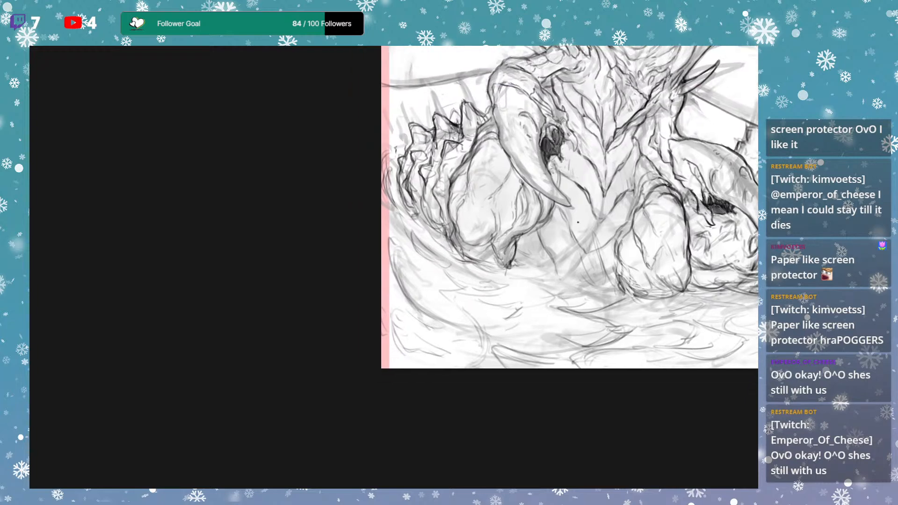
drag(661, 173, 613, 186)
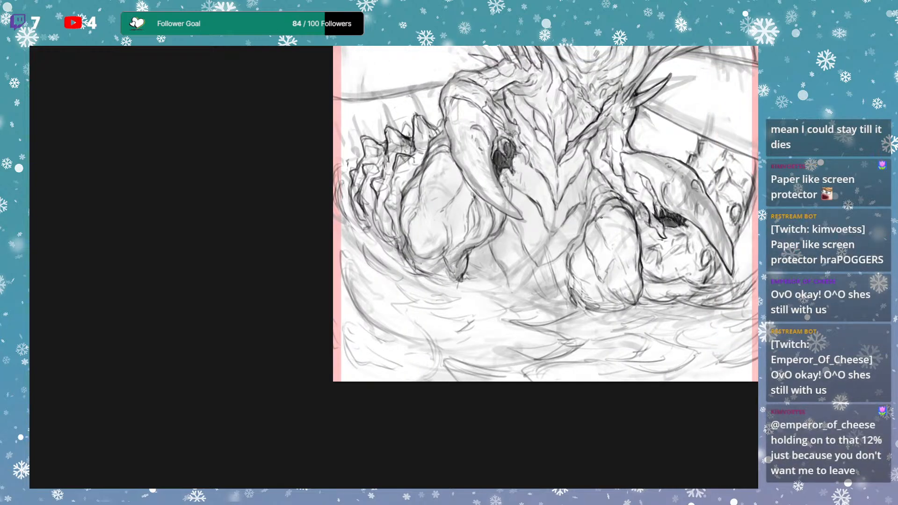
mouse_move(596, 222)
mouse_down()
mouse_move(615, 205)
mouse_move(612, 214)
mouse_move(621, 187)
mouse_up()
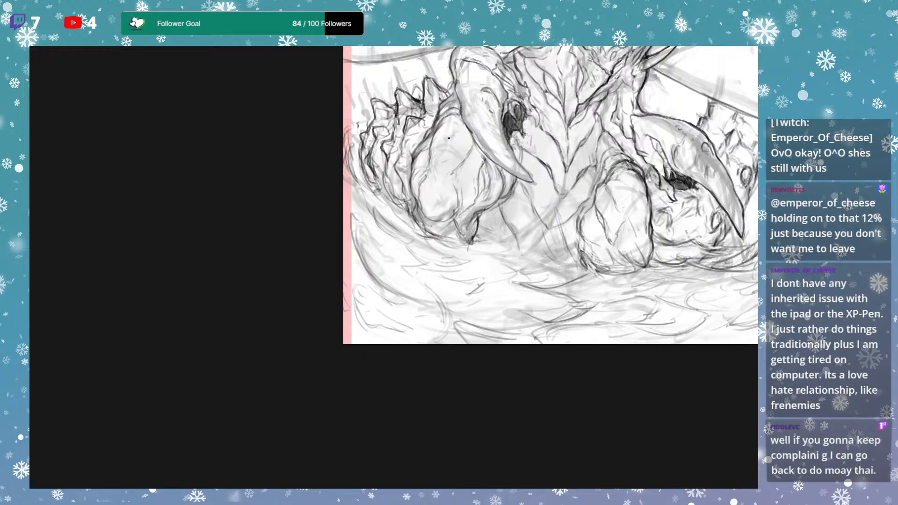
drag(448, 113, 456, 116)
drag(609, 151, 613, 155)
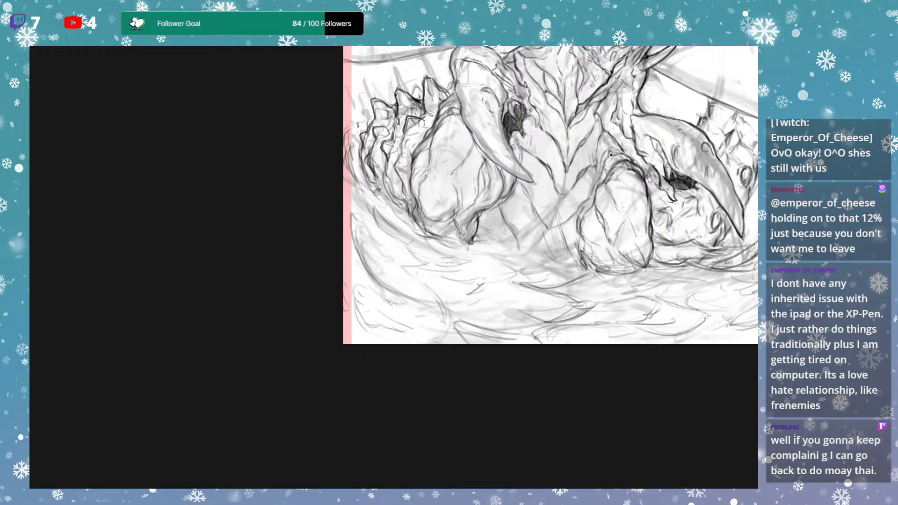
Add small round hollows and short pitted marks to the surfaces of both rounded leg forms.
drag(620, 187, 620, 179)
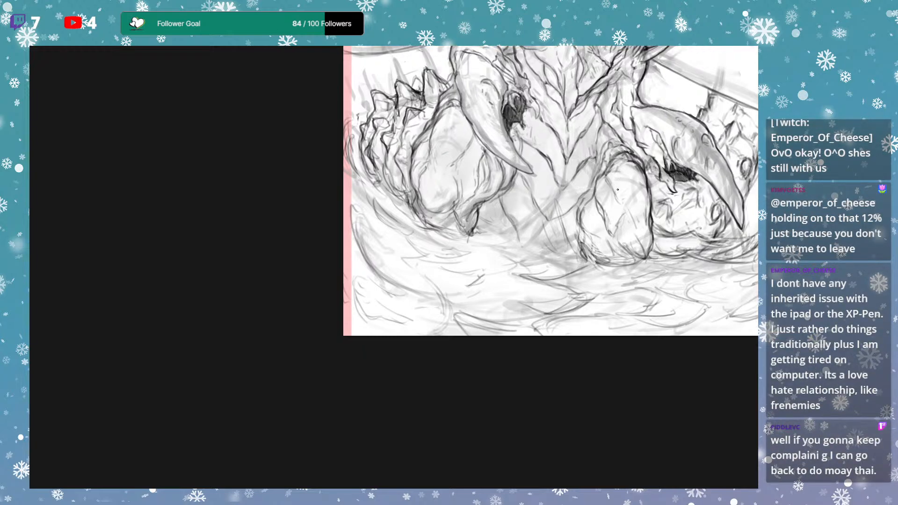
drag(598, 206, 605, 220)
drag(466, 166, 471, 176)
drag(474, 176, 469, 168)
drag(438, 140, 445, 142)
drag(624, 192, 630, 194)
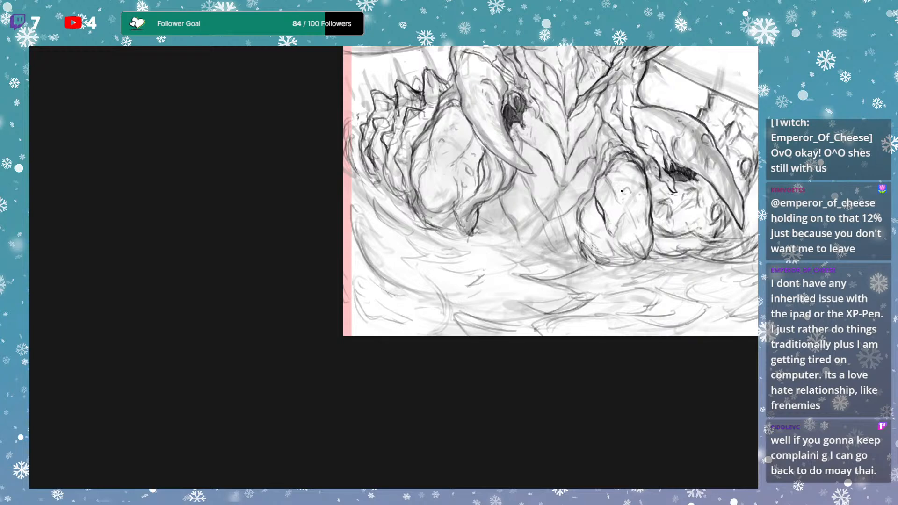
Clear selected patches of linework around both shoulders, deselect, and brush in the upper edge of the left-hand arm.
scroll(638, 177, up, 5)
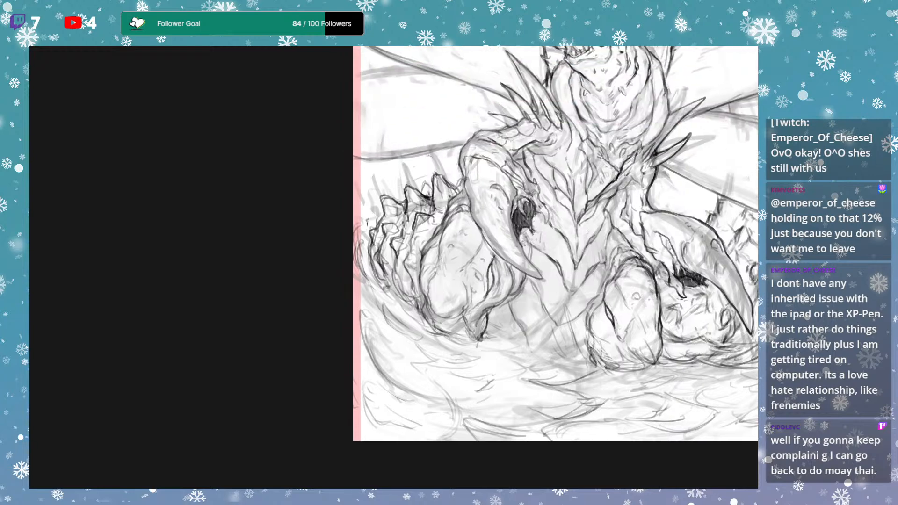
key(Delete)
mouse_move(530, 140)
mouse_down()
mouse_move(516, 132)
mouse_move(558, 138)
mouse_up()
key(Delete)
drag(644, 177, 642, 186)
key(Delete)
key(ctrl+d)
key(b)
drag(509, 130, 532, 146)
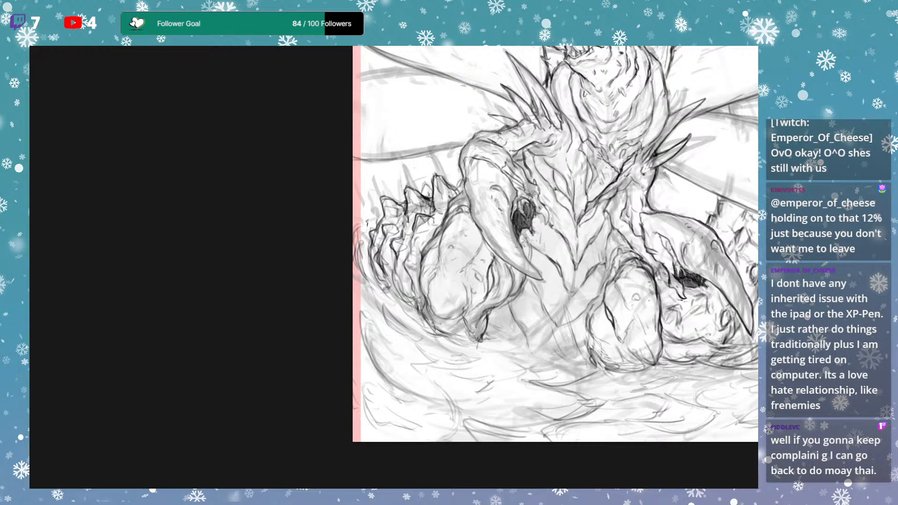
Draw curved shadow strokes along the underside of the left-hand upper arm and trim them with the eraser.
drag(556, 214, 559, 223)
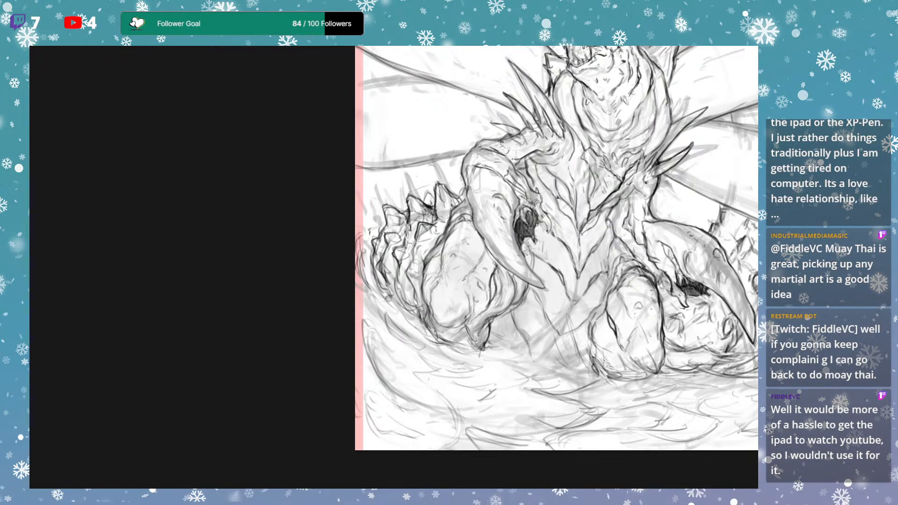
drag(547, 211, 555, 224)
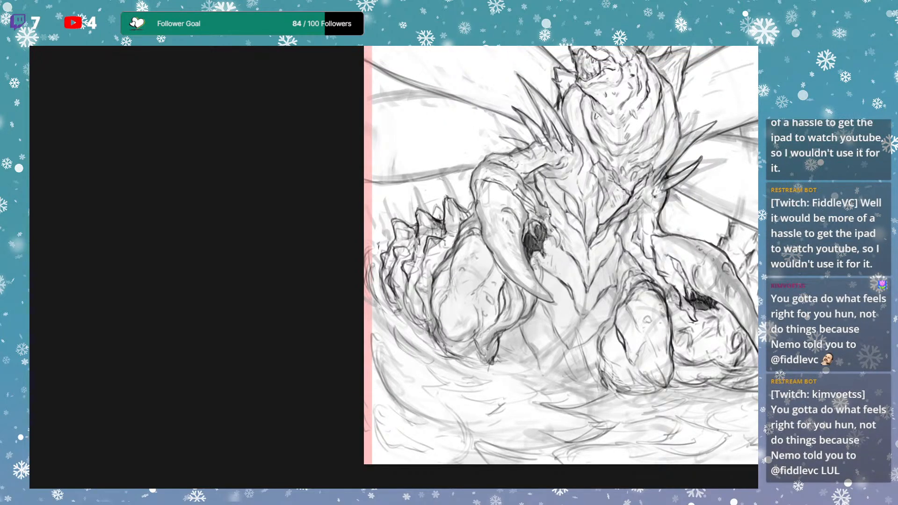
drag(543, 194, 558, 216)
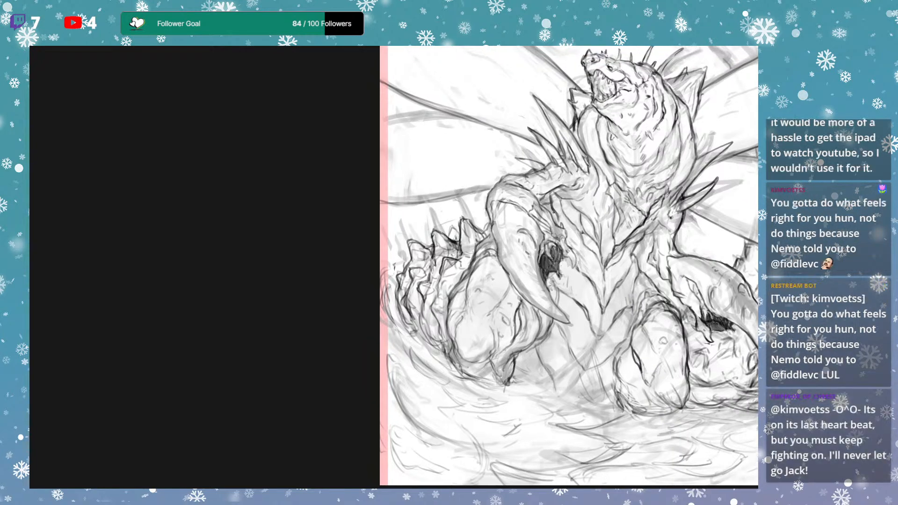
drag(553, 176, 562, 184)
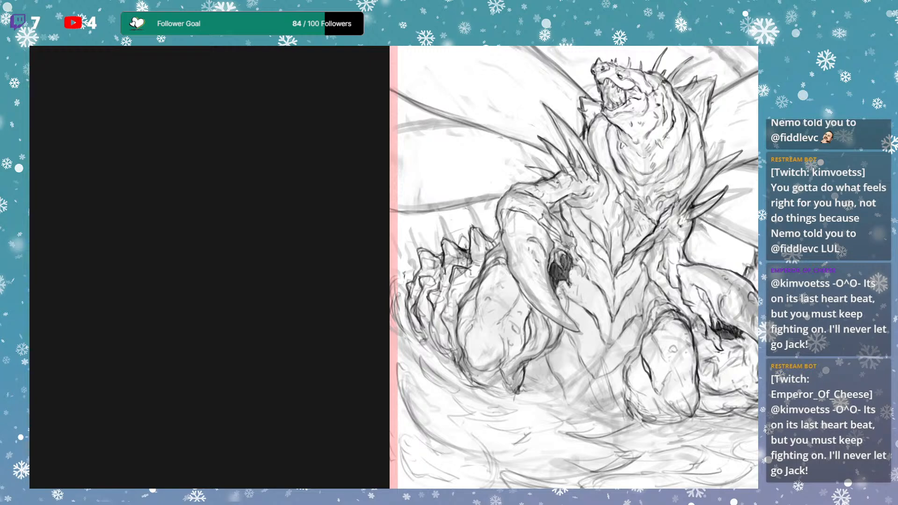
drag(708, 143, 650, 141)
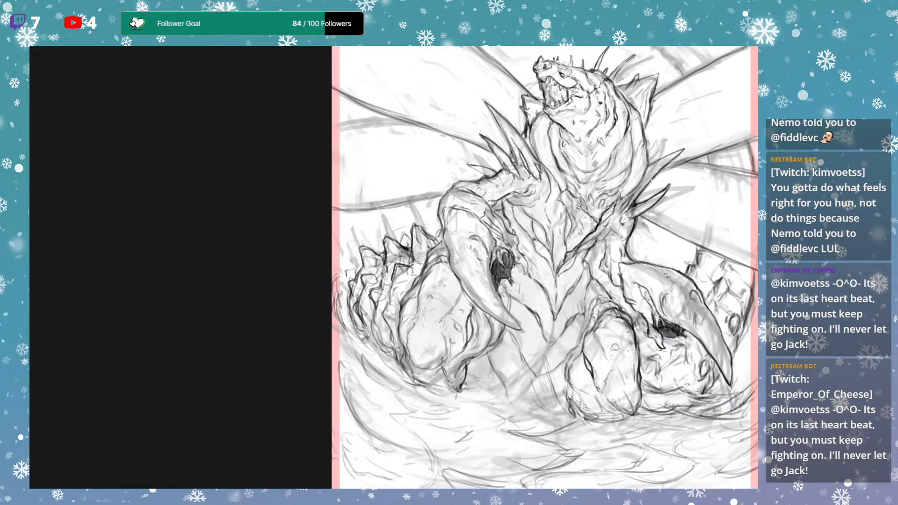
drag(570, 203, 572, 191)
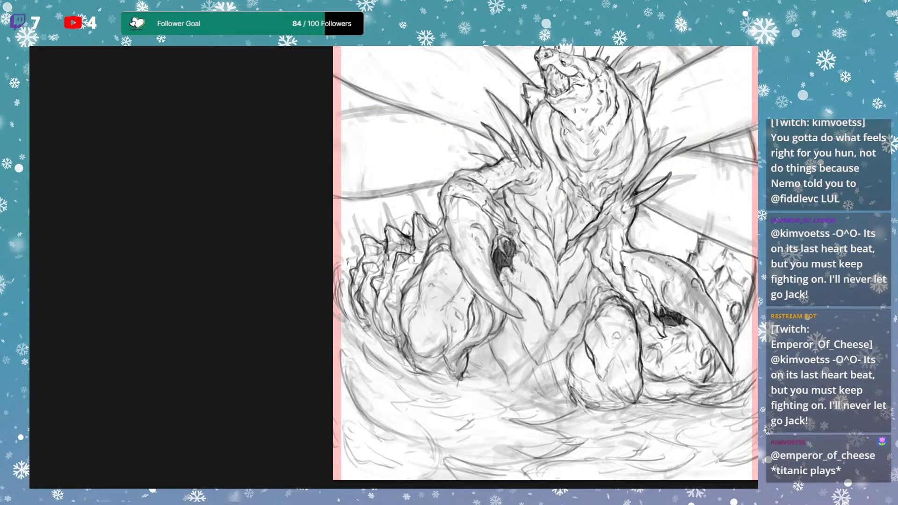
drag(633, 272, 608, 221)
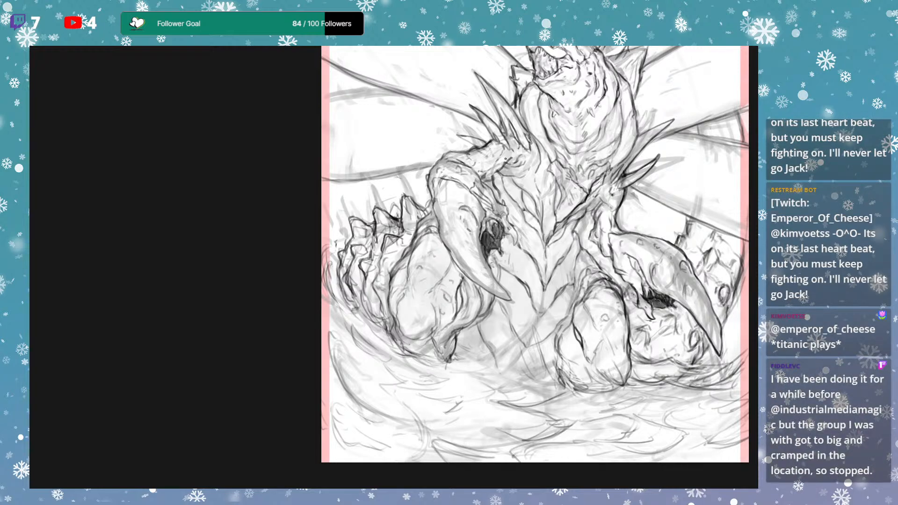
drag(491, 178, 514, 174)
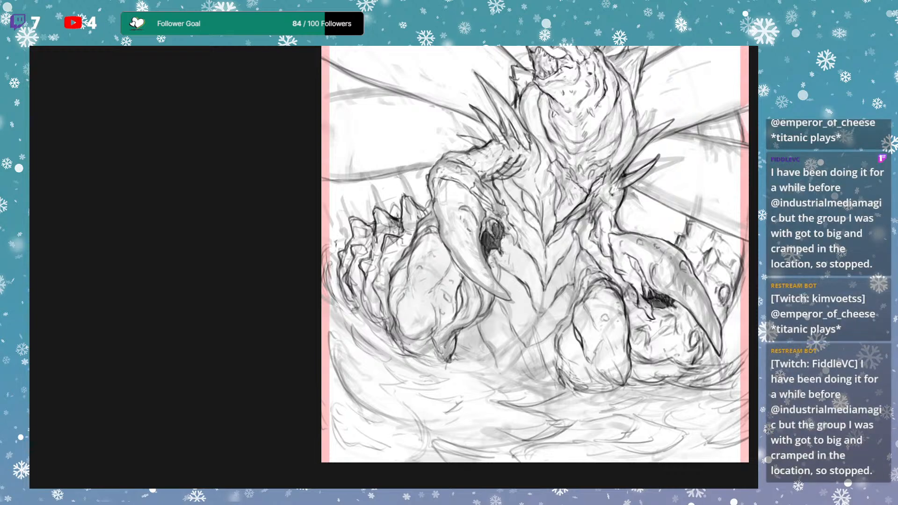
mouse_move(497, 178)
mouse_down()
mouse_move(522, 157)
mouse_move(514, 150)
mouse_move(523, 162)
mouse_up()
key(e)
mouse_move(521, 163)
mouse_down()
mouse_move(510, 173)
mouse_move(533, 159)
mouse_move(507, 174)
mouse_up()
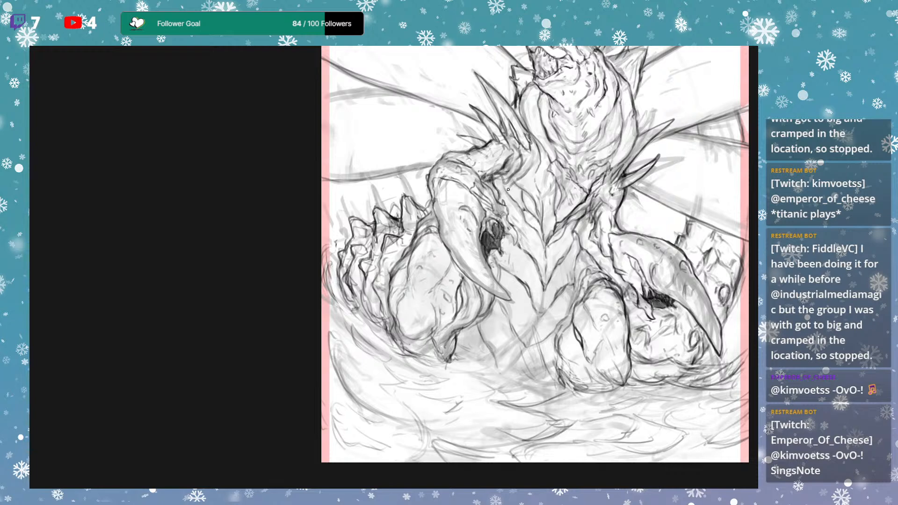
Refine the creases on the right-hand shoulder and rework the lines along the left-hand upper arm.
drag(589, 206, 598, 192)
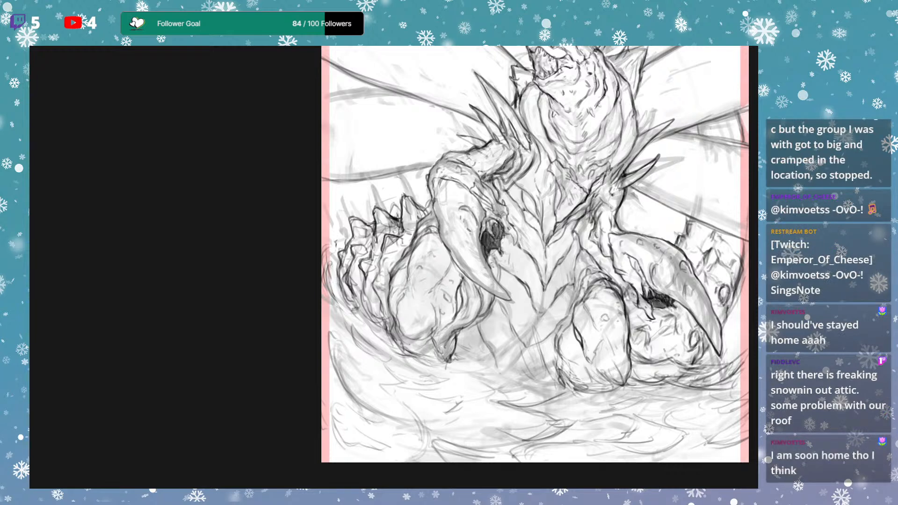
drag(490, 171, 515, 191)
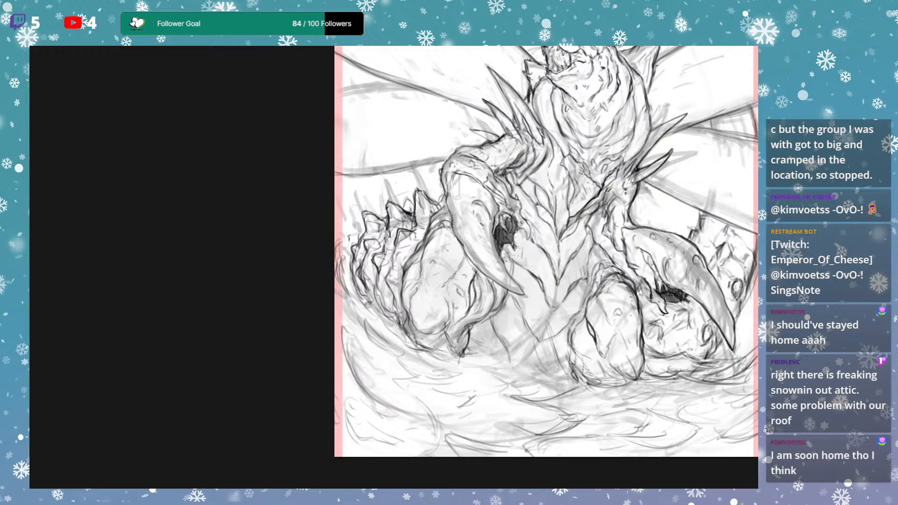
drag(641, 188, 639, 217)
mouse_move(520, 171)
mouse_down()
mouse_move(505, 155)
mouse_move(505, 184)
mouse_move(500, 164)
mouse_up()
mouse_move(517, 159)
mouse_down()
mouse_move(506, 167)
mouse_move(503, 157)
mouse_up()
mouse_move(511, 183)
mouse_down()
mouse_move(497, 168)
mouse_move(523, 149)
mouse_move(506, 164)
mouse_up()
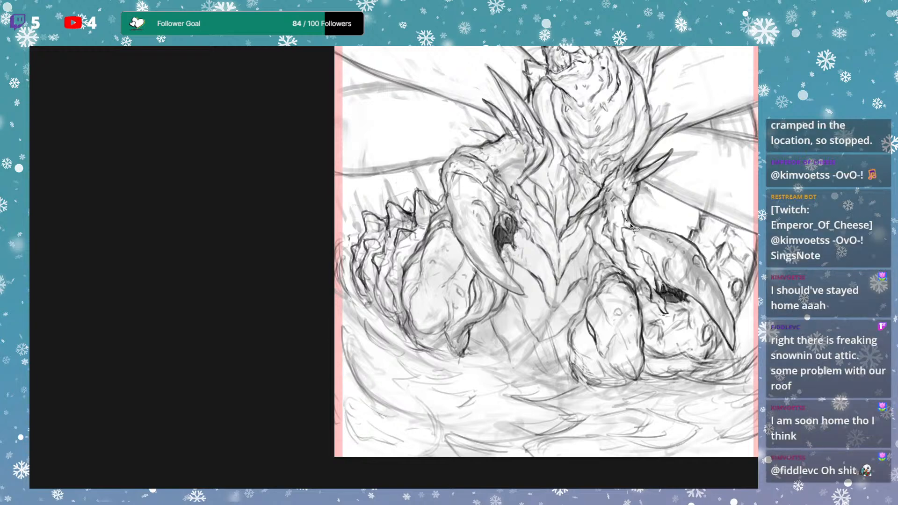
Add creases to the right-hand shoulder and short shadow strokes beneath the left-hand upper arm where it meets the chest.
drag(604, 197, 614, 196)
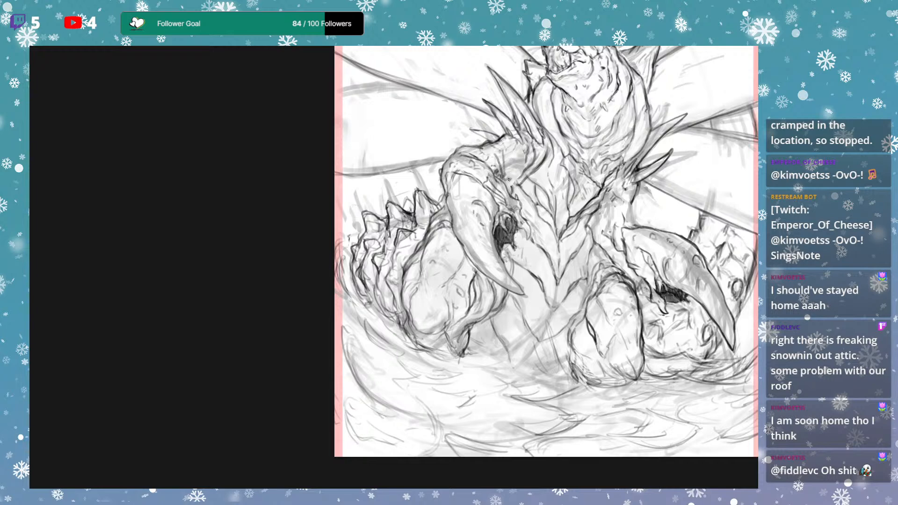
drag(509, 180, 517, 186)
drag(520, 168, 515, 180)
drag(516, 148, 512, 188)
drag(519, 169, 516, 193)
Draw creases and contour lines around the right-hand armpit and along the upper arm towards the claw.
drag(594, 214, 586, 222)
mouse_move(595, 218)
mouse_down()
mouse_move(589, 224)
mouse_move(628, 211)
mouse_up()
mouse_move(627, 213)
mouse_down()
mouse_move(636, 221)
mouse_move(602, 232)
mouse_up()
mouse_move(588, 228)
mouse_down()
mouse_move(631, 205)
mouse_move(633, 216)
mouse_move(610, 233)
mouse_move(611, 248)
mouse_up()
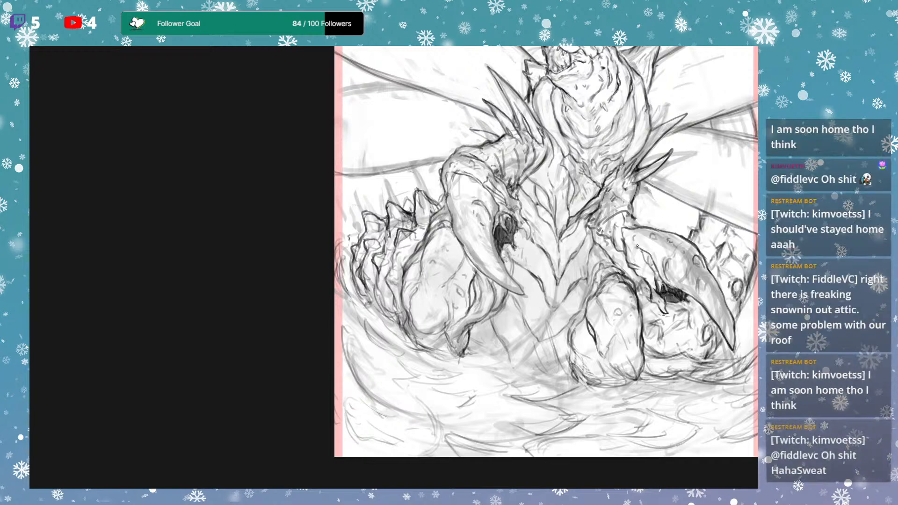
drag(611, 240, 613, 248)
drag(629, 207, 642, 224)
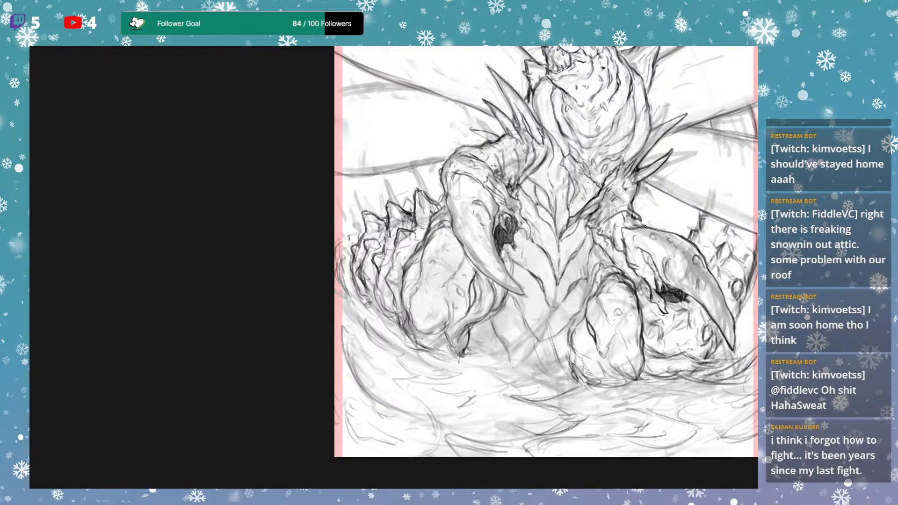
Touch up the creases on both shoulders and the right-hand upper arm, undoing the last few strokes.
drag(730, 207, 682, 262)
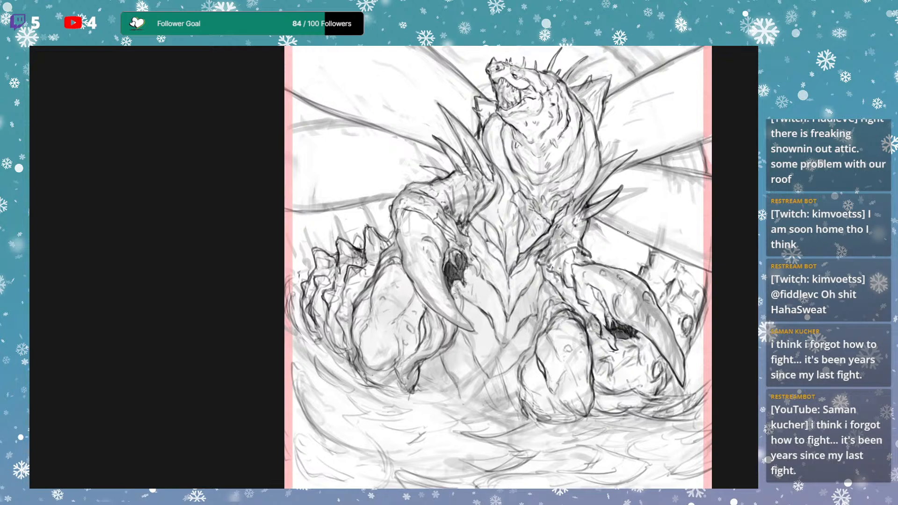
drag(583, 233, 591, 235)
drag(465, 191, 469, 215)
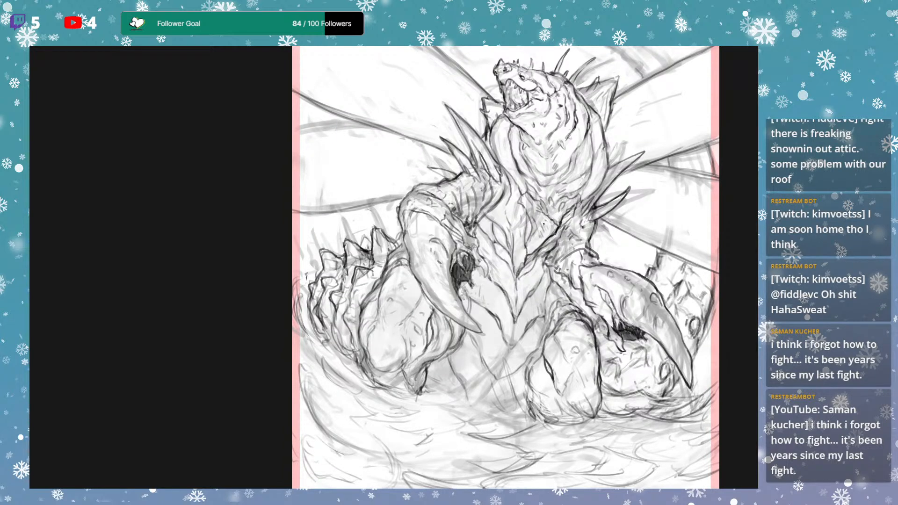
drag(595, 220, 593, 236)
drag(600, 219, 592, 229)
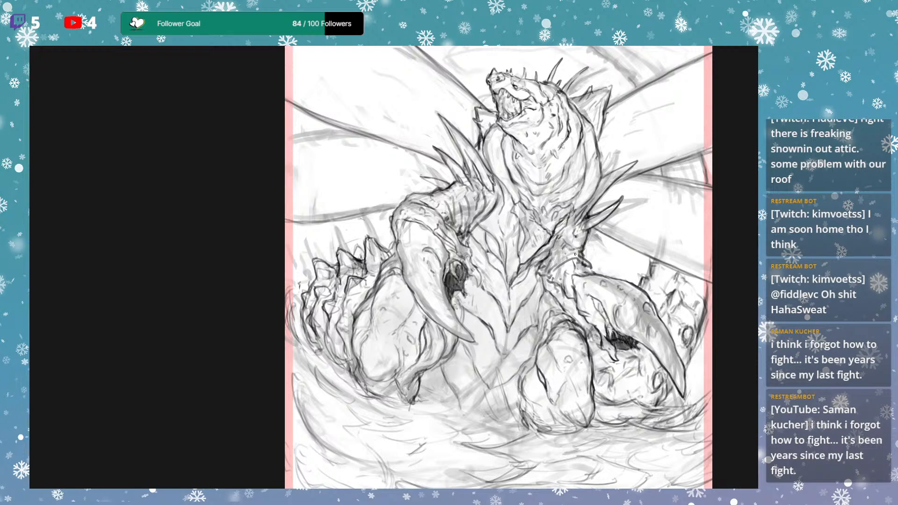
drag(573, 253, 582, 249)
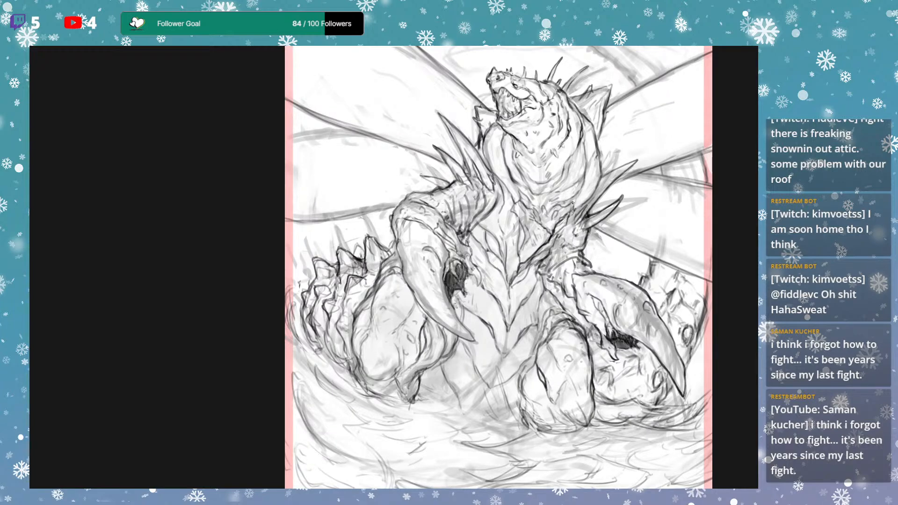
mouse_move(579, 240)
mouse_down()
mouse_move(557, 258)
mouse_move(582, 245)
mouse_move(602, 213)
mouse_move(594, 227)
mouse_up()
key(ctrl+z)
key(ctrl+z)
key(ctrl+z)
key(ctrl+z)
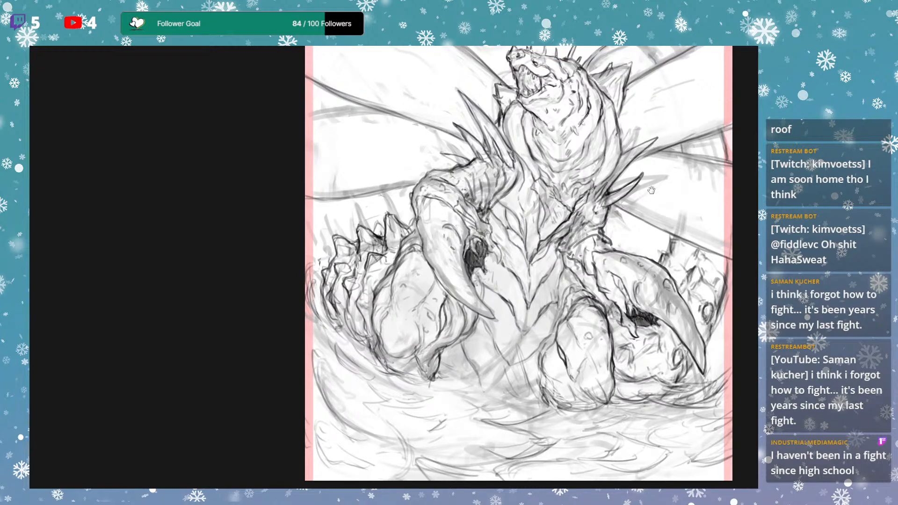
Add short texture strokes to the rocky surfaces behind and beneath the right-hand claw.
drag(655, 183, 596, 284)
drag(608, 239, 638, 213)
drag(673, 340, 645, 278)
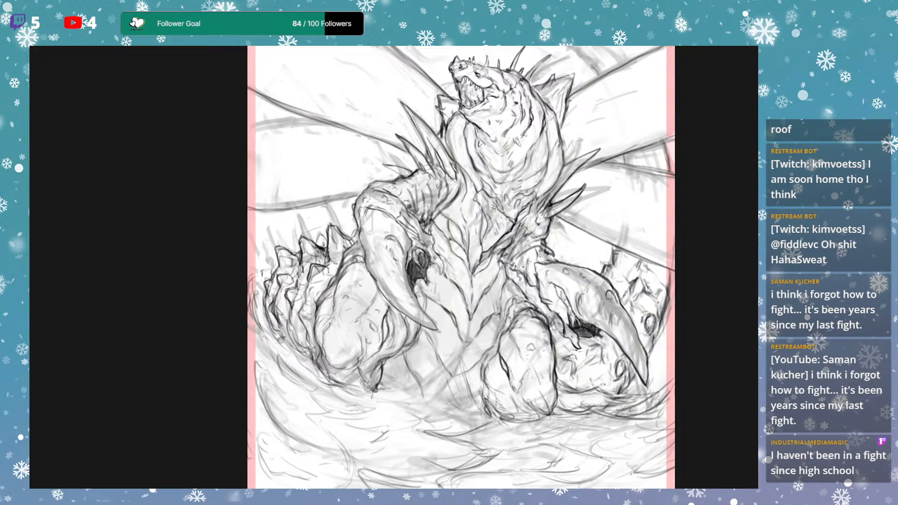
mouse_move(631, 277)
mouse_down()
mouse_move(651, 284)
mouse_move(637, 280)
mouse_up()
drag(601, 342, 600, 345)
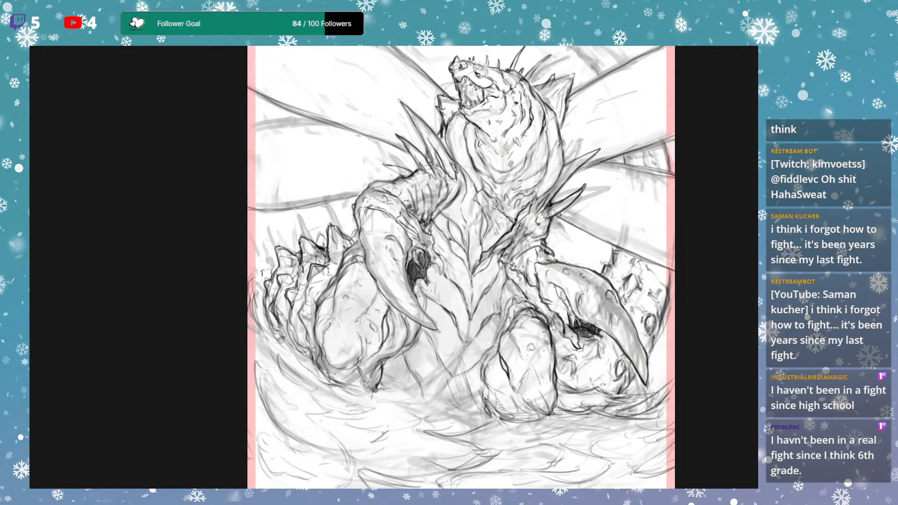
Darken the edges of the curved, horn-like wing shape in the sky to the right of the head.
mouse_move(611, 169)
mouse_down()
mouse_move(593, 309)
mouse_move(584, 265)
mouse_up()
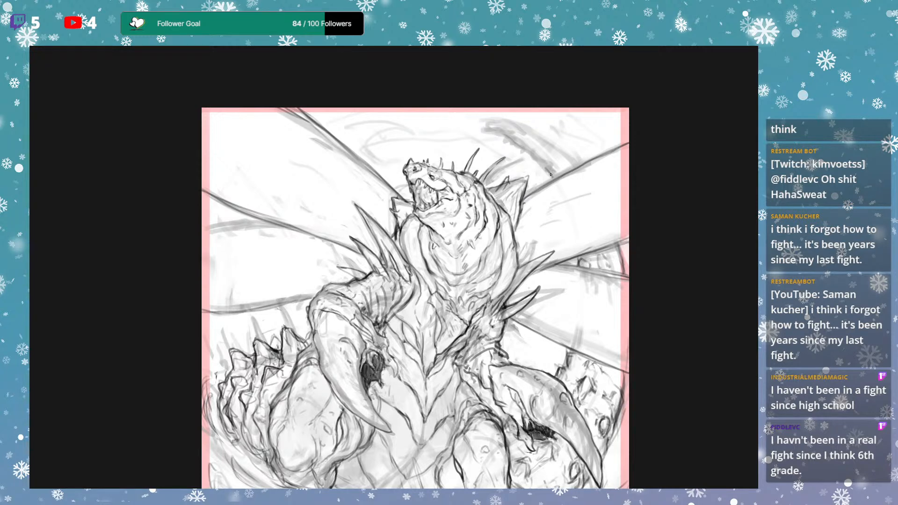
mouse_move(560, 164)
mouse_down()
mouse_move(554, 172)
mouse_move(498, 133)
mouse_move(519, 130)
mouse_up()
mouse_move(516, 133)
mouse_down()
mouse_move(543, 139)
mouse_move(577, 168)
mouse_up()
mouse_move(606, 237)
mouse_down()
mouse_move(630, 221)
mouse_move(684, 230)
mouse_up()
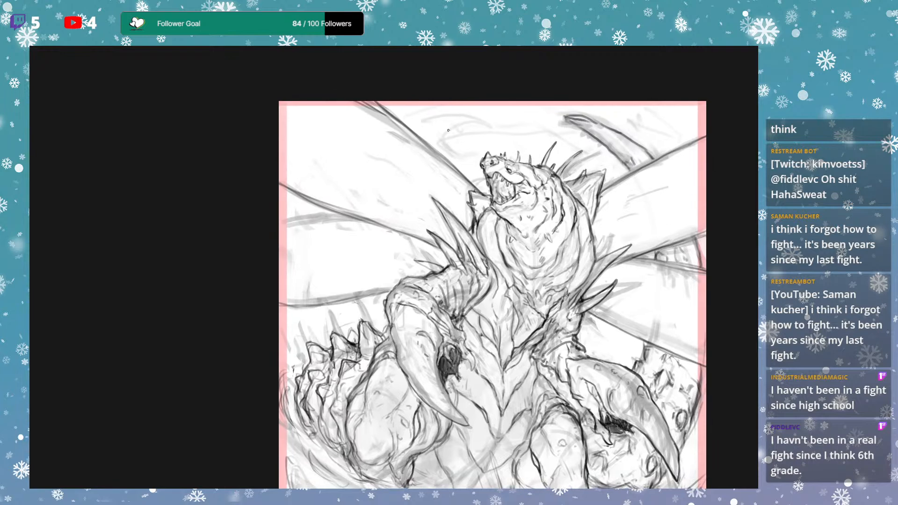
drag(426, 131, 466, 117)
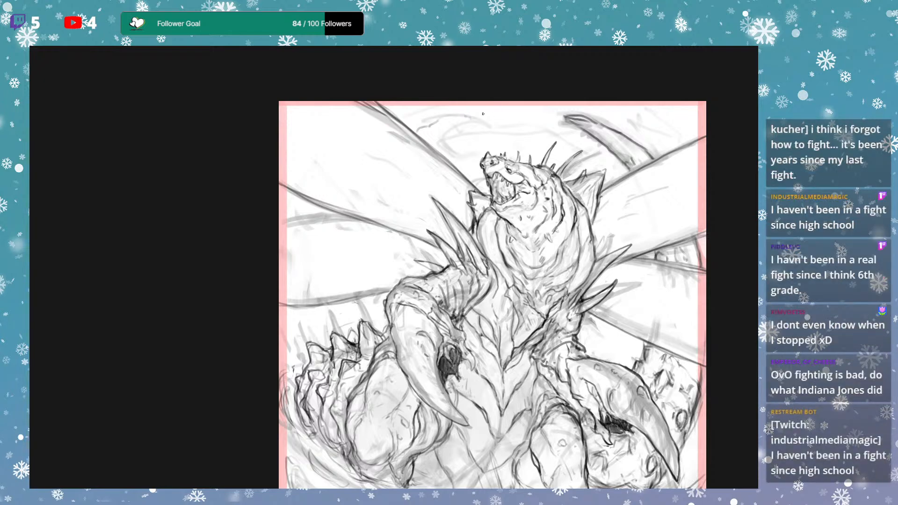
mouse_move(519, 116)
mouse_down()
mouse_move(447, 143)
mouse_move(455, 147)
mouse_up()
key(ctrl+z)
key(ctrl+z)
key(ctrl+z)
key(ctrl+z)
Draw loose cloud strokes across the sky on both sides of the creature's head.
drag(418, 131, 479, 134)
drag(577, 140, 700, 118)
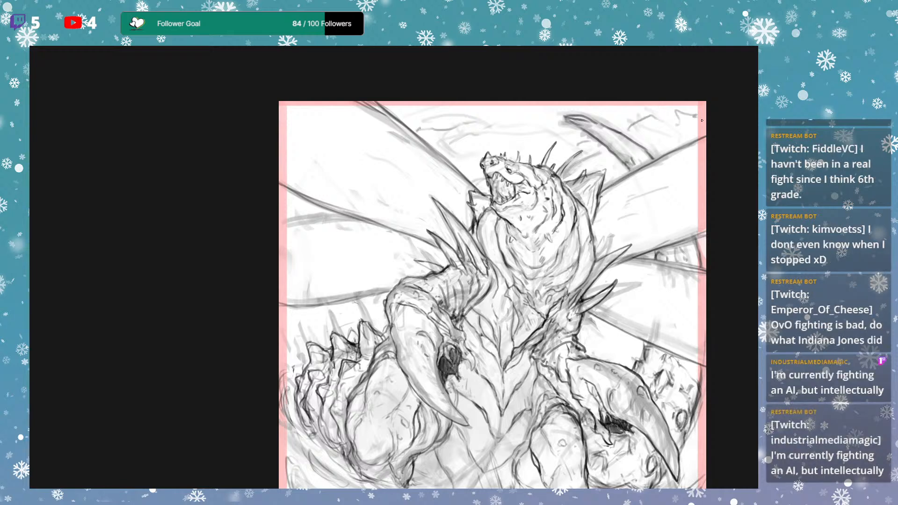
mouse_move(683, 169)
mouse_down()
mouse_move(714, 75)
mouse_move(658, 75)
mouse_up()
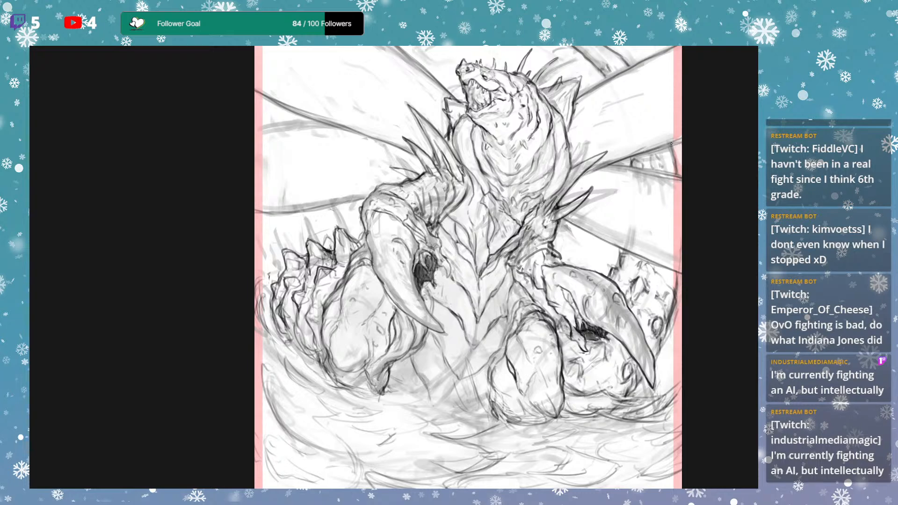
mouse_move(691, 247)
mouse_down()
mouse_move(647, 280)
mouse_move(699, 246)
mouse_up()
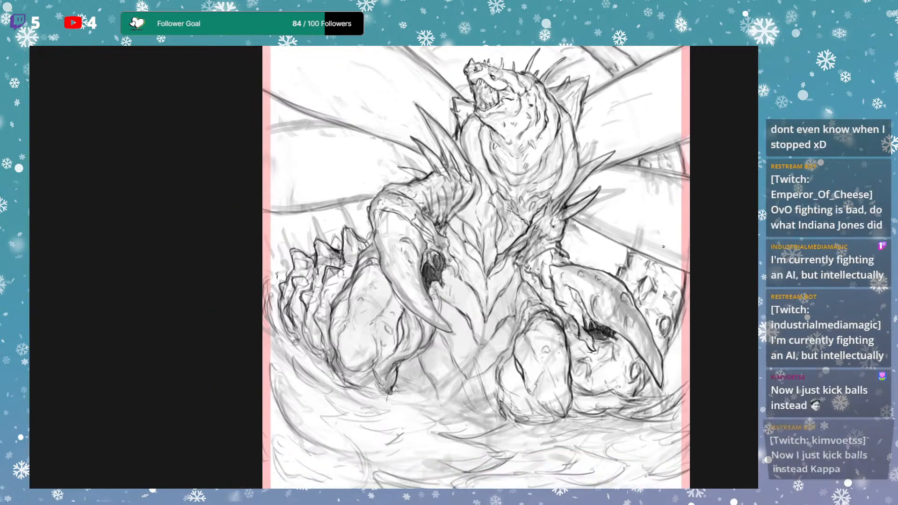
key(ctrl+minus)
key(ctrl+minus)
drag(595, 292, 609, 286)
drag(450, 380, 456, 50)
key(ctrl+z)
drag(327, 274, 665, 254)
key(ctrl+z)
Try repositioning the linework layer towards the canvas's lower-right corner and undo the moves.
drag(592, 276, 599, 283)
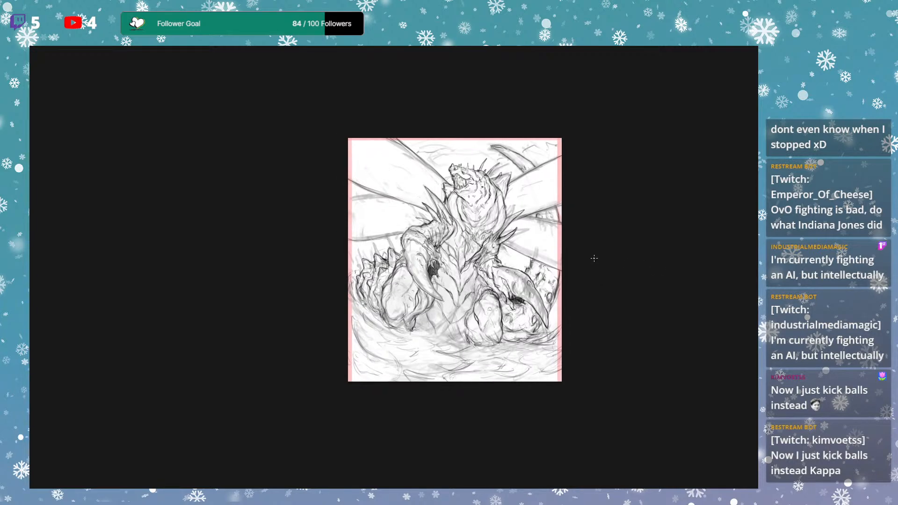
drag(581, 232, 605, 234)
key(ctrl+plus)
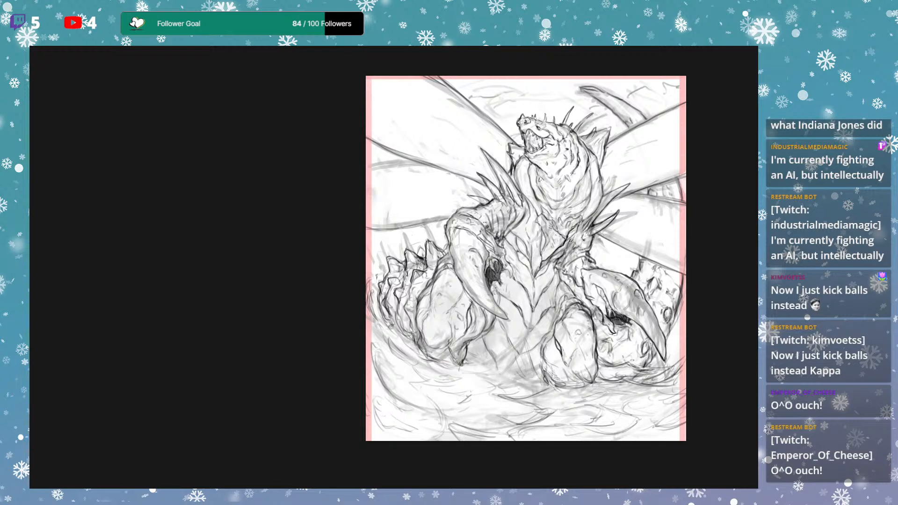
drag(602, 205, 599, 216)
drag(657, 212, 654, 215)
drag(613, 257, 649, 282)
key(ctrl+z)
drag(605, 238, 655, 277)
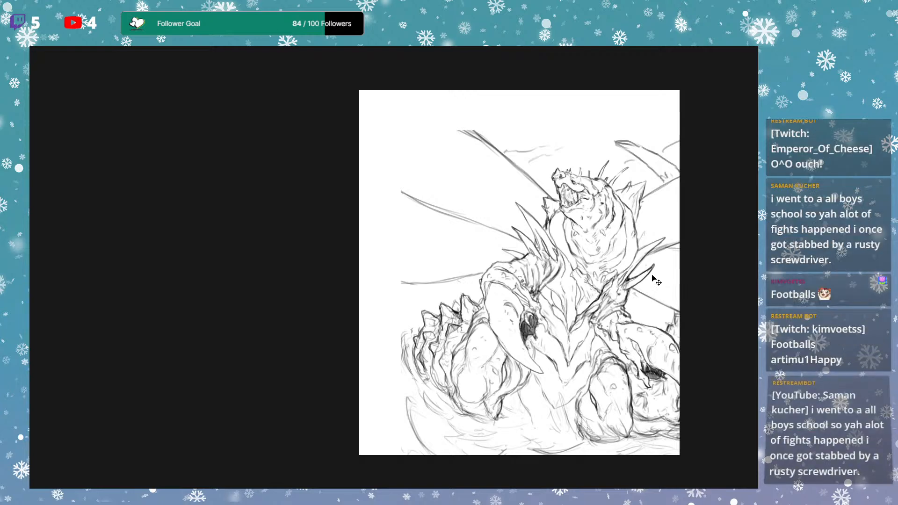
key(ctrl+z)
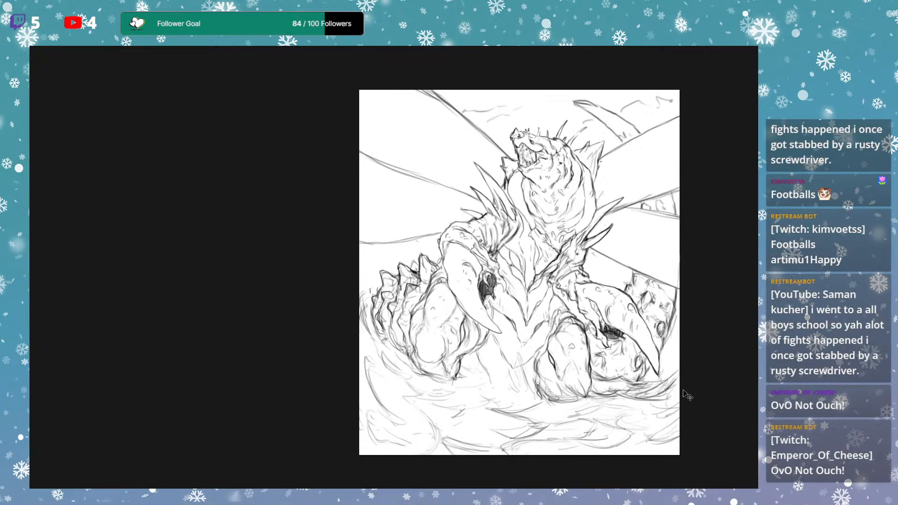
Crop the image to its existing canvas bounds.
key(c)
click(646, 307)
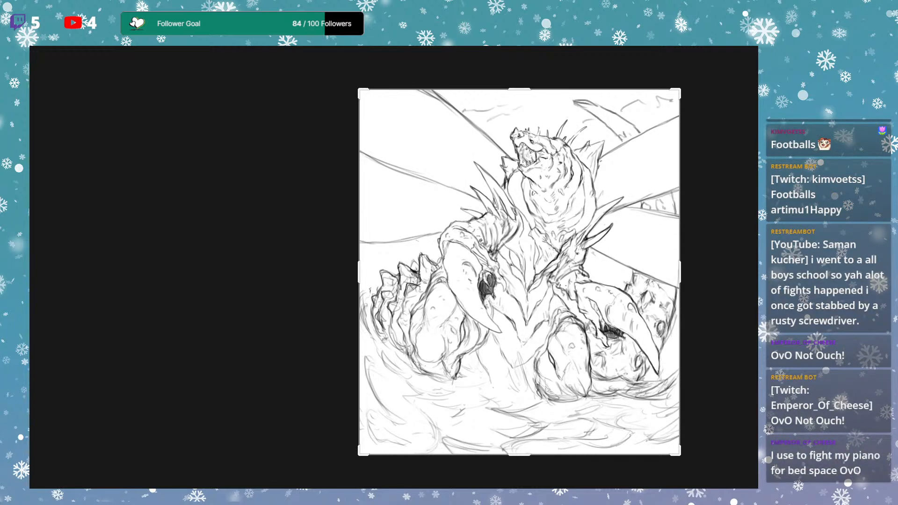
key(Return)
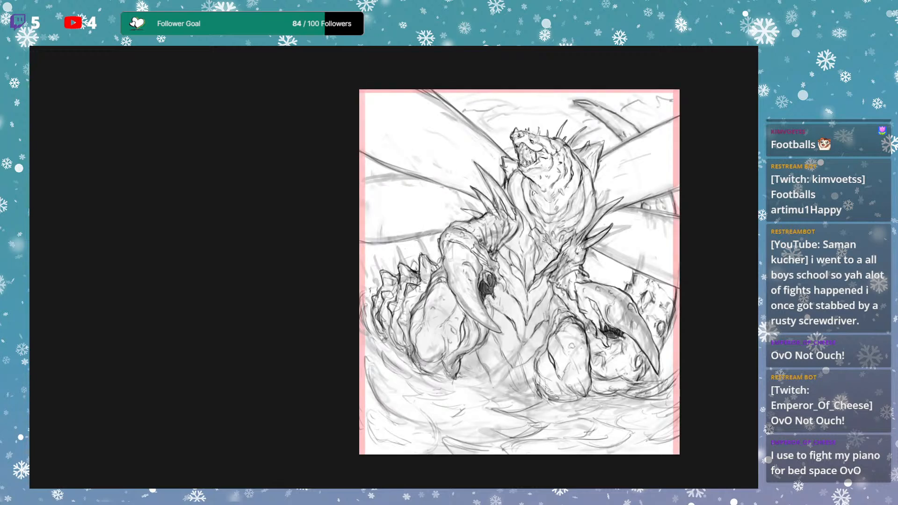
Darken the upper wing bones on either side of the head and add a hooked stroke below the left-hand one.
drag(614, 254, 618, 232)
key(ctrl+plus)
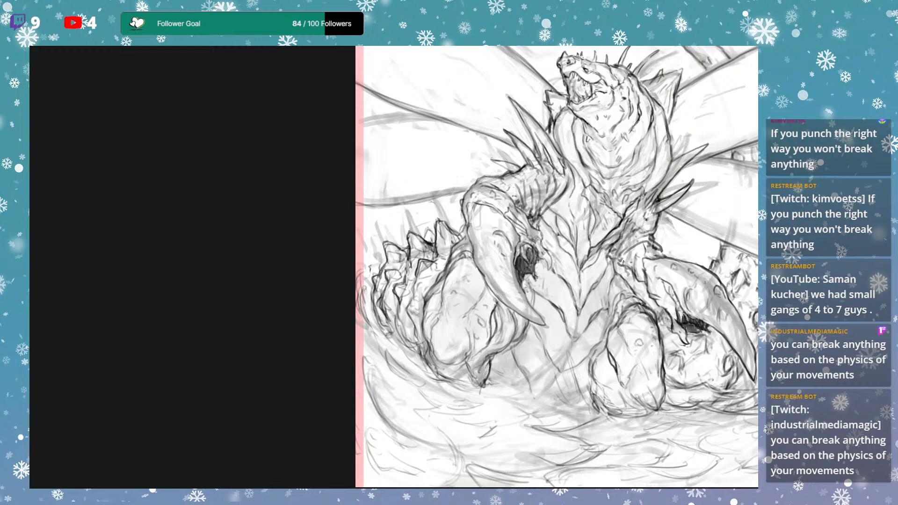
drag(567, 153, 524, 246)
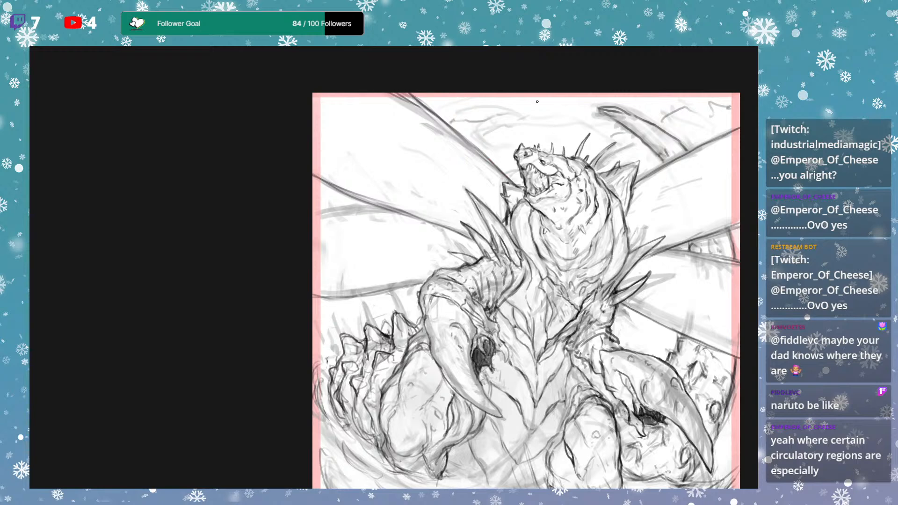
mouse_move(473, 146)
mouse_down()
mouse_move(514, 176)
mouse_move(472, 146)
mouse_up()
mouse_move(634, 191)
mouse_down()
mouse_move(674, 157)
mouse_move(666, 172)
mouse_up()
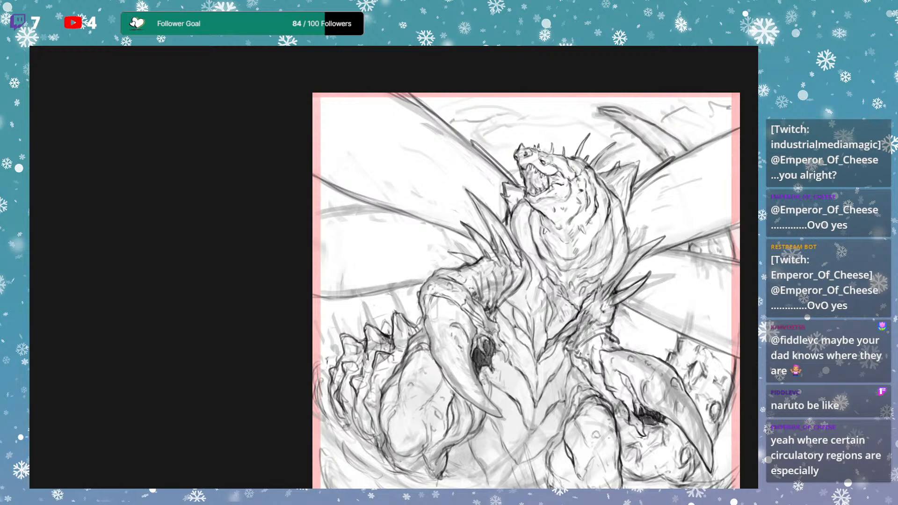
drag(471, 140, 483, 177)
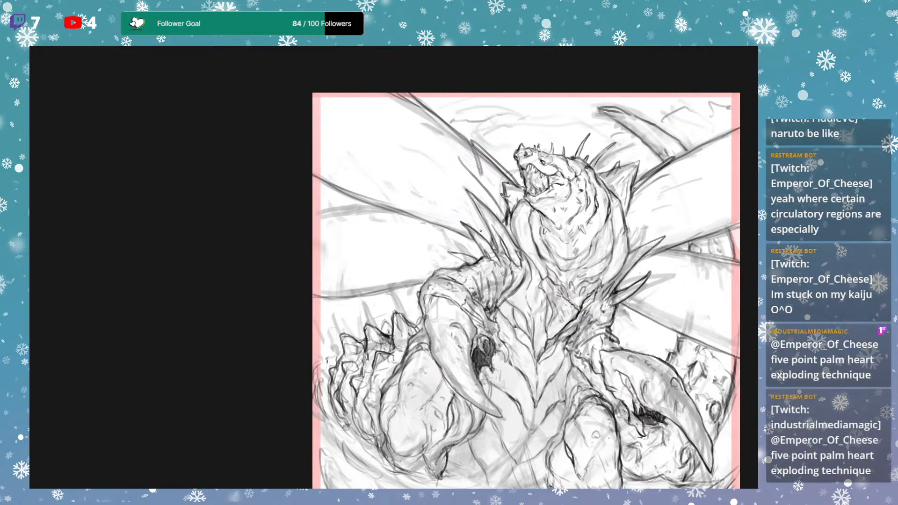
scroll(616, 212, down, 3)
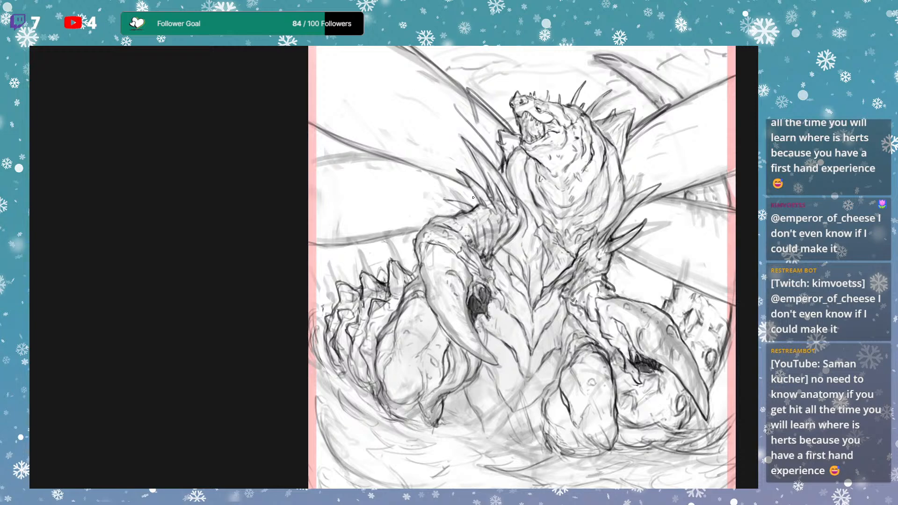
Rework the lines around the left-hand shoulder spikes and extend short strokes outward from their base.
drag(470, 192, 467, 195)
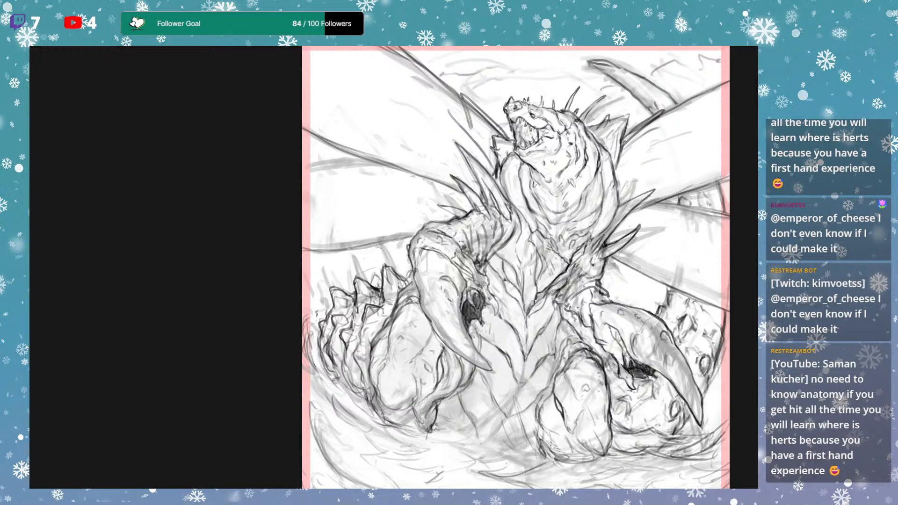
drag(507, 175, 507, 226)
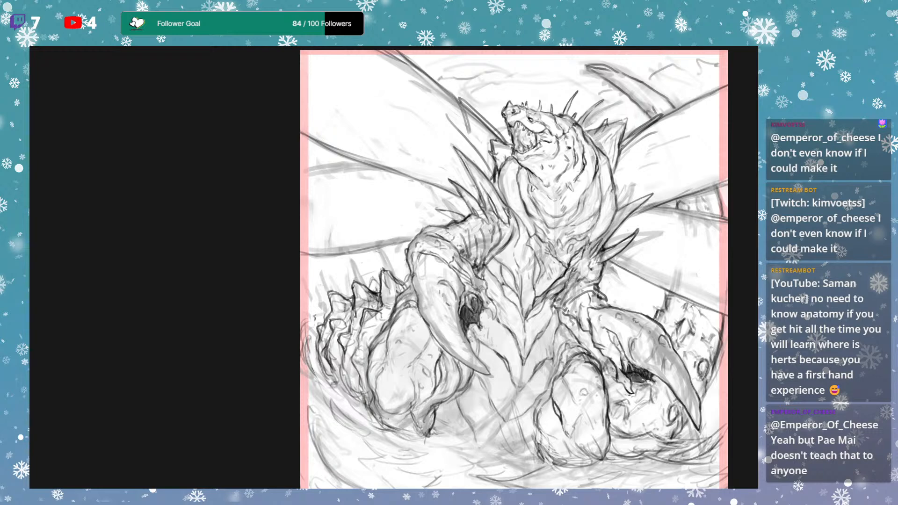
drag(458, 193, 444, 196)
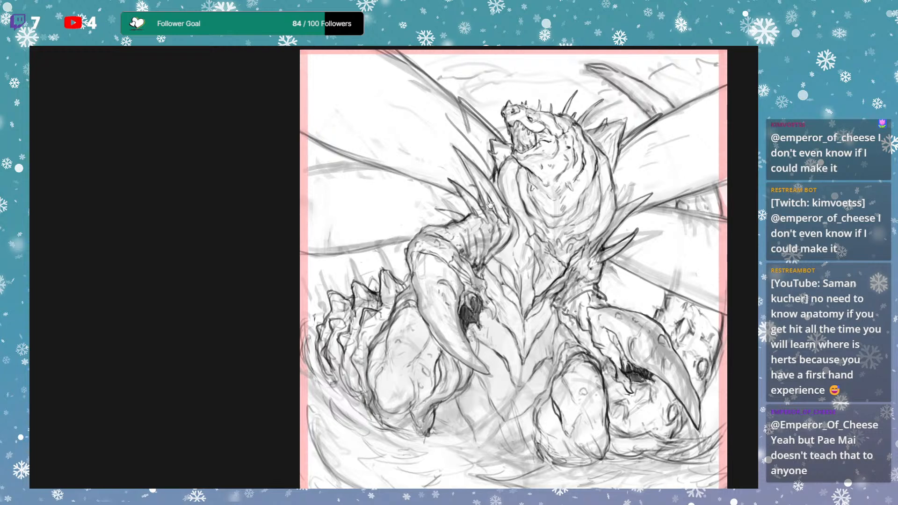
mouse_move(464, 187)
mouse_down()
mouse_move(474, 189)
mouse_move(440, 201)
mouse_up()
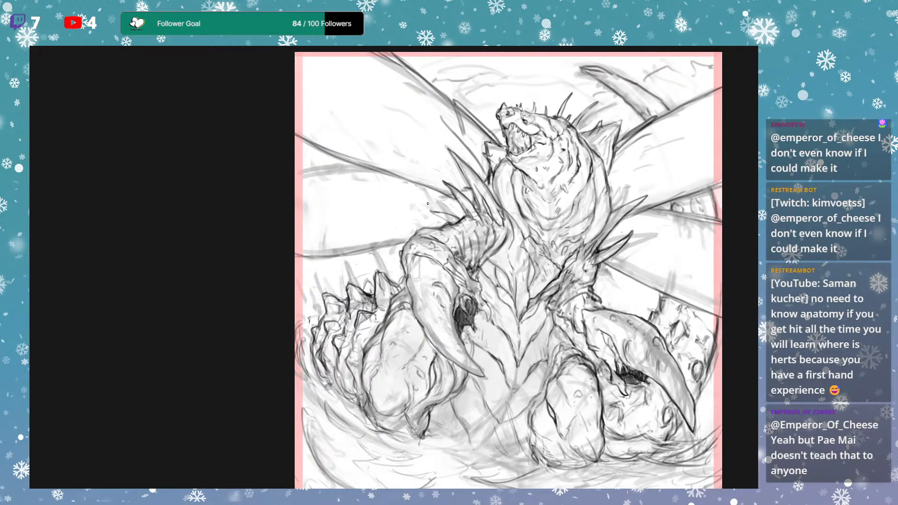
Draw long curved contours for the left-hand wing, sweeping from the shoulder spikes out towards the canvas edge.
mouse_move(435, 197)
mouse_down()
mouse_move(448, 195)
mouse_move(418, 207)
mouse_up()
drag(420, 205, 395, 214)
drag(431, 199, 314, 168)
mouse_move(383, 206)
mouse_down()
mouse_move(316, 168)
mouse_move(328, 181)
mouse_up()
drag(374, 209, 311, 173)
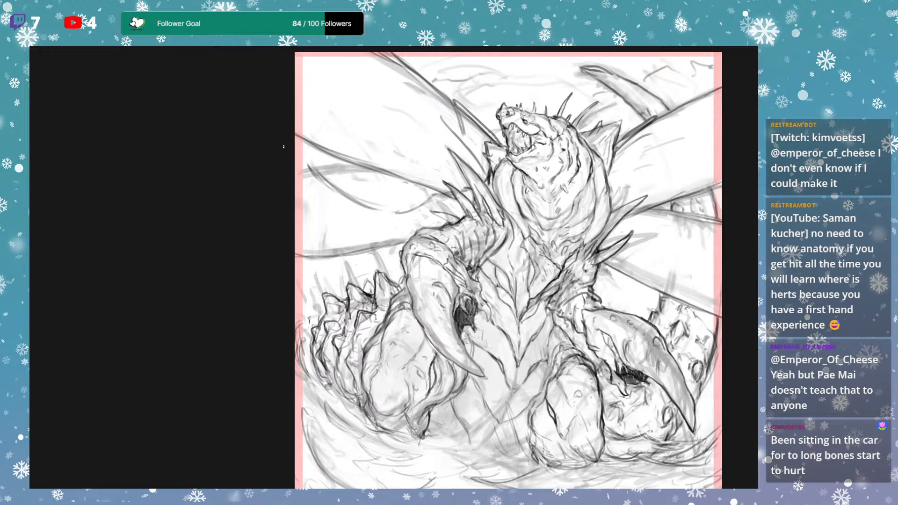
scroll(392, 209, down, 1)
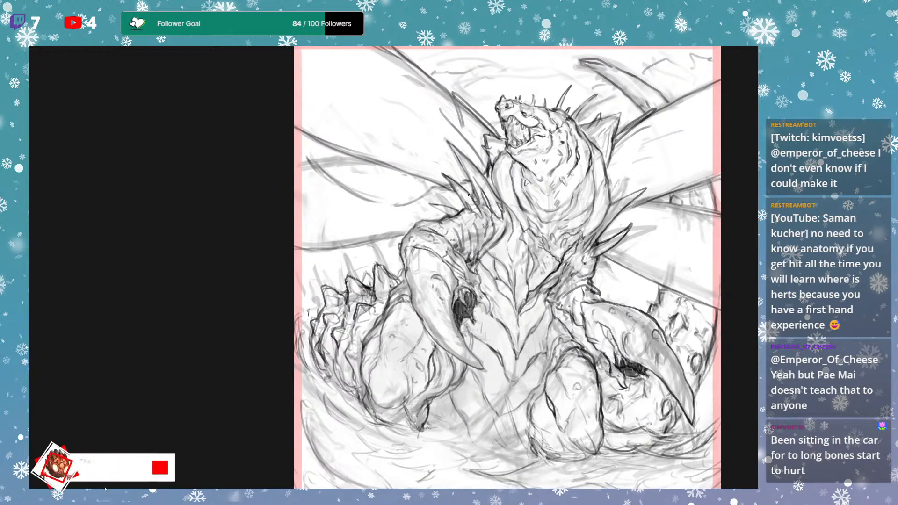
Erase the old lower line of the left-hand wing and strengthen the curved upper and lower contours above it.
mouse_move(411, 221)
mouse_down()
mouse_move(389, 244)
mouse_move(288, 259)
mouse_up()
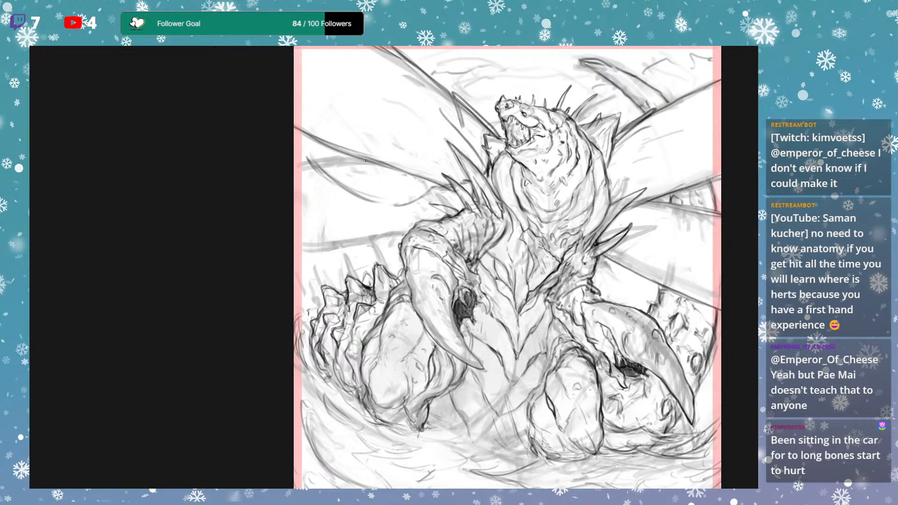
mouse_move(334, 170)
mouse_down()
mouse_move(304, 161)
mouse_move(375, 209)
mouse_move(418, 206)
mouse_up()
mouse_move(299, 167)
mouse_down()
mouse_move(418, 199)
mouse_move(437, 192)
mouse_up()
Lasso and delete the old wing lines beside the right-hand shoulder spikes, clearing the selection.
mouse_move(613, 248)
mouse_down()
mouse_move(575, 243)
mouse_move(633, 288)
mouse_move(655, 255)
mouse_up()
key(l)
key(Delete)
mouse_move(609, 200)
mouse_down()
mouse_move(683, 227)
mouse_move(644, 190)
mouse_up()
key(Delete)
key(ctrl+d)
Lasso and delete the old upper line of the left-hand wing and leftover right-hand wing lines, deselect, and return to the Brush.
drag(651, 156, 627, 192)
drag(229, 142, 330, 166)
key(Delete)
drag(575, 243, 657, 147)
key(Delete)
key(ctrl+d)
drag(558, 204, 571, 205)
key(b)
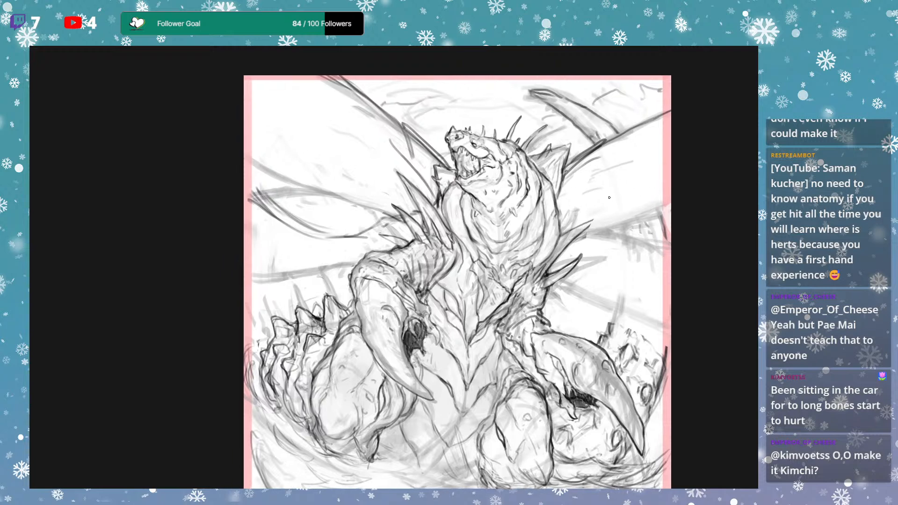
Draw a curved upper contour for the left-hand wing and a short curved lower contour for the right-hand wing beside the shoulder spikes.
key(5)
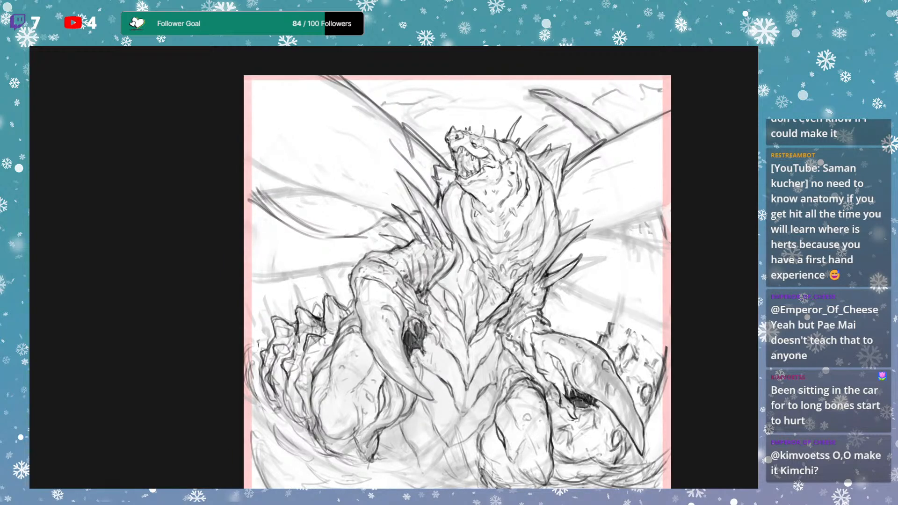
drag(409, 265, 419, 263)
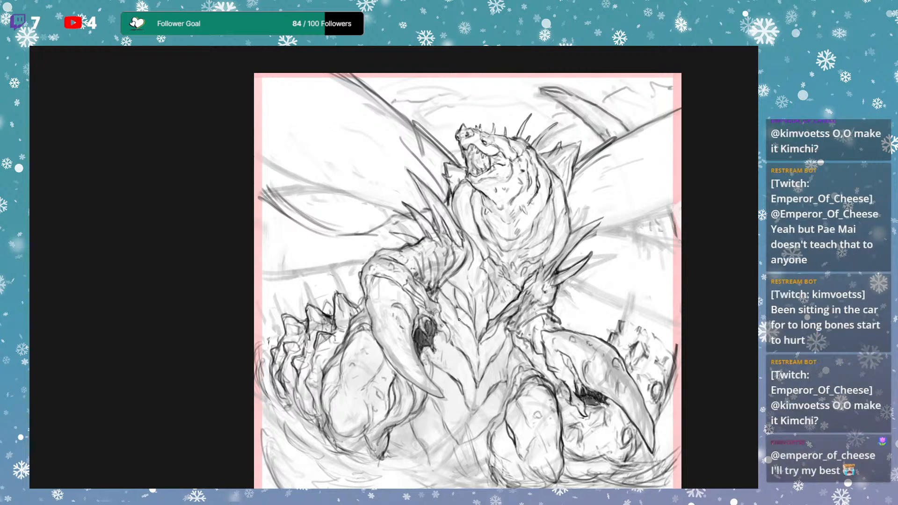
drag(492, 256, 499, 257)
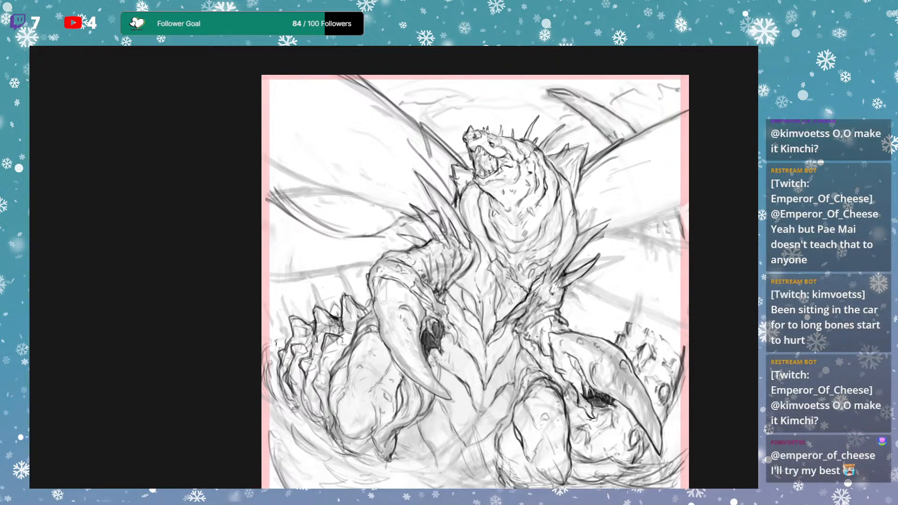
drag(473, 285, 470, 284)
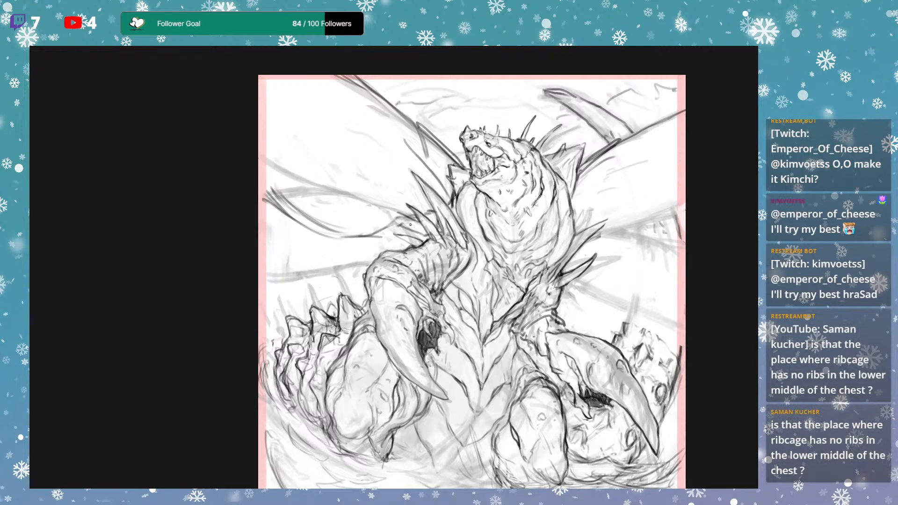
mouse_move(401, 220)
mouse_down()
mouse_move(365, 241)
mouse_move(402, 220)
mouse_up()
mouse_move(265, 184)
mouse_down()
mouse_move(297, 166)
mouse_move(409, 166)
mouse_up()
drag(597, 196, 614, 194)
drag(562, 262, 664, 259)
key(ctrl+z)
key(ctrl+z)
key(ctrl+z)
drag(592, 274, 661, 260)
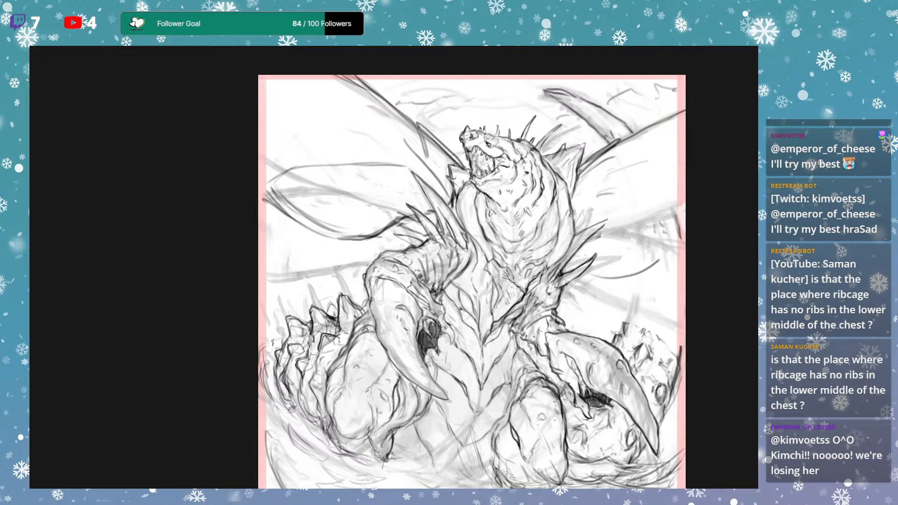
key(ctrl+comma)
key(ctrl+comma)
drag(541, 277, 560, 255)
drag(369, 222, 358, 237)
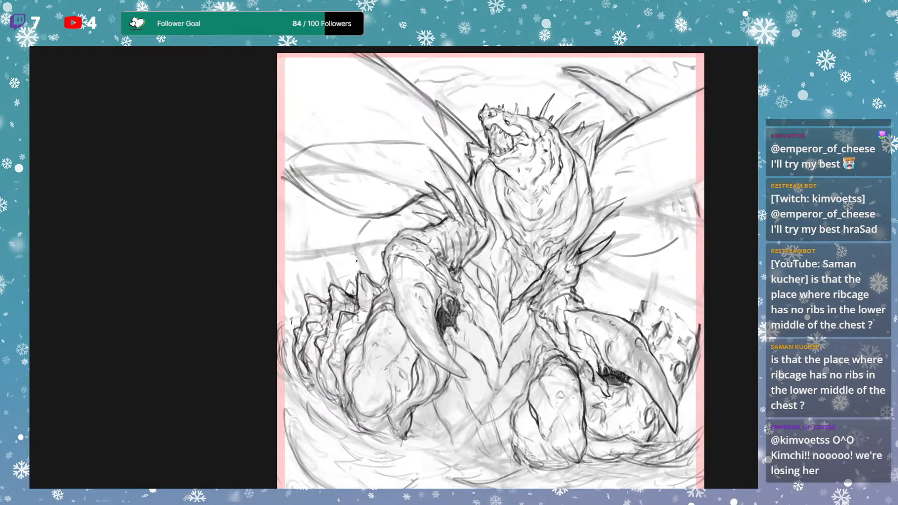
key(ctrl+z)
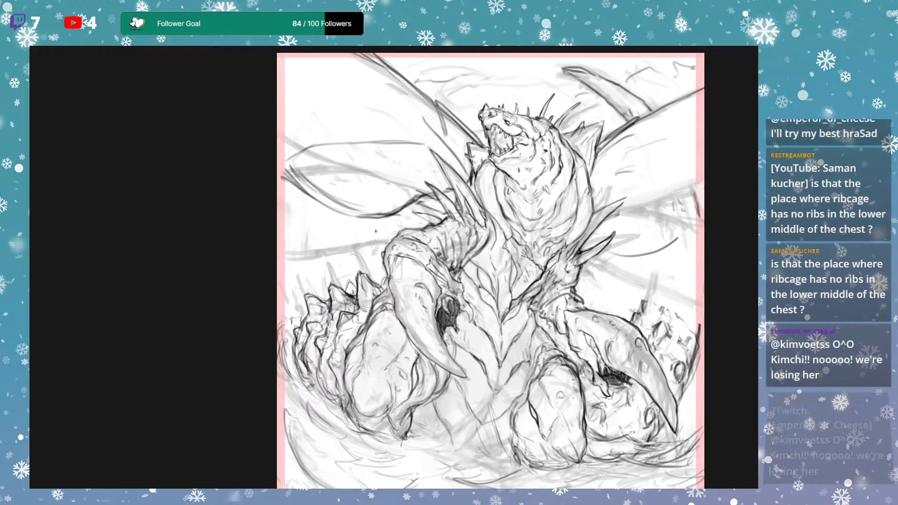
Extend the left-hand wing's lower contour towards the shoulder spikes, delete the stray end of the right-hand wing curve, and deselect.
drag(394, 216, 424, 226)
mouse_move(643, 253)
mouse_down()
mouse_move(625, 247)
mouse_move(637, 258)
mouse_move(665, 243)
mouse_up()
key(Delete)
mouse_move(609, 235)
mouse_down()
mouse_move(682, 225)
mouse_move(625, 246)
mouse_move(647, 316)
mouse_up()
key(ctrl+d)
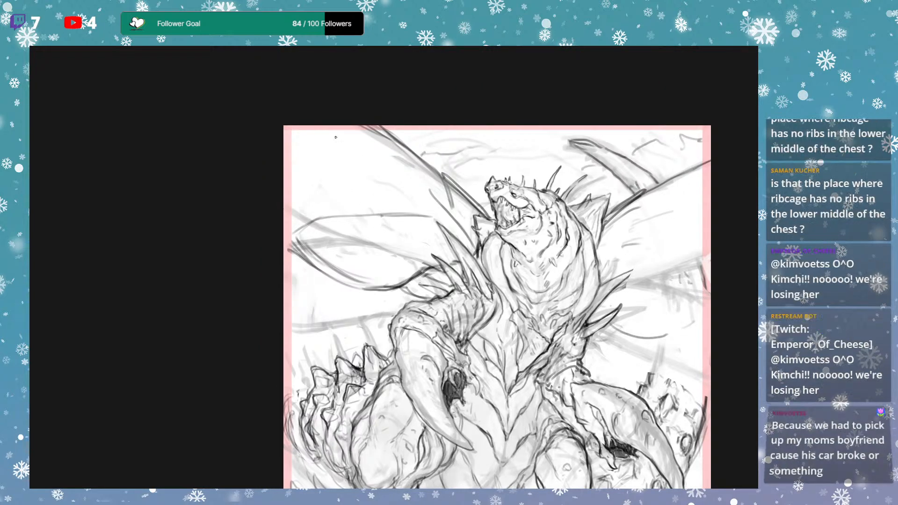
Draw a long inner contour along the upper left-hand wing arm, from the canvas edge towards the neck.
mouse_move(365, 127)
mouse_down()
mouse_move(410, 180)
mouse_move(295, 130)
mouse_move(374, 175)
mouse_up()
key(ctrl+z)
drag(393, 190, 457, 231)
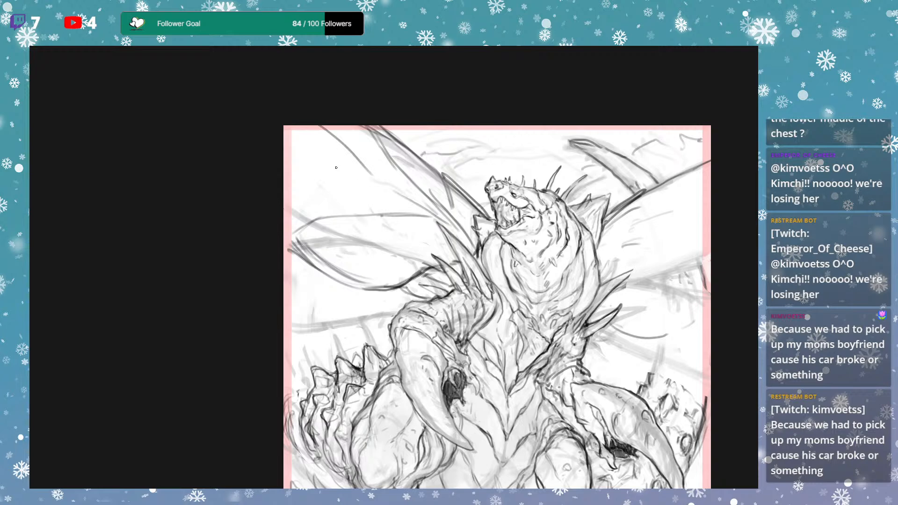
mouse_move(284, 165)
mouse_down()
mouse_move(332, 163)
mouse_move(382, 199)
mouse_up()
key(ctrl+z)
drag(292, 163, 460, 227)
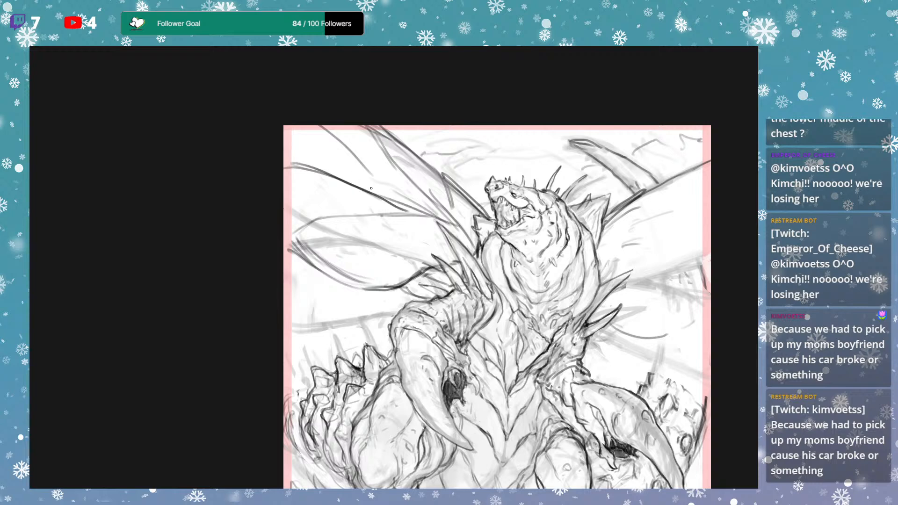
drag(377, 194, 432, 223)
key(ctrl+z)
key(ctrl+z)
key(ctrl+z)
key(ctrl+z)
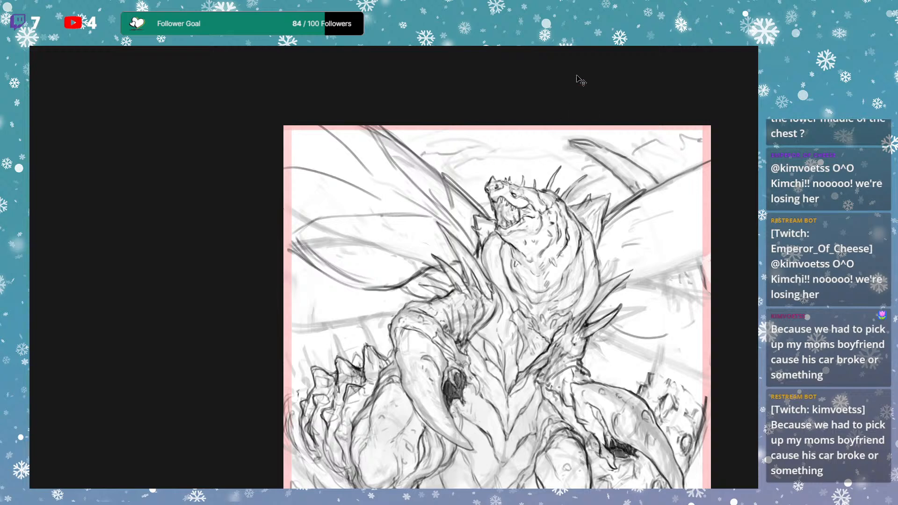
key(ctrl+z)
key(ctrl+z)
Undo the trial membrane strokes in the left-hand wing and hide the rough sketch and tone layers beneath the line art.
drag(648, 248, 646, 247)
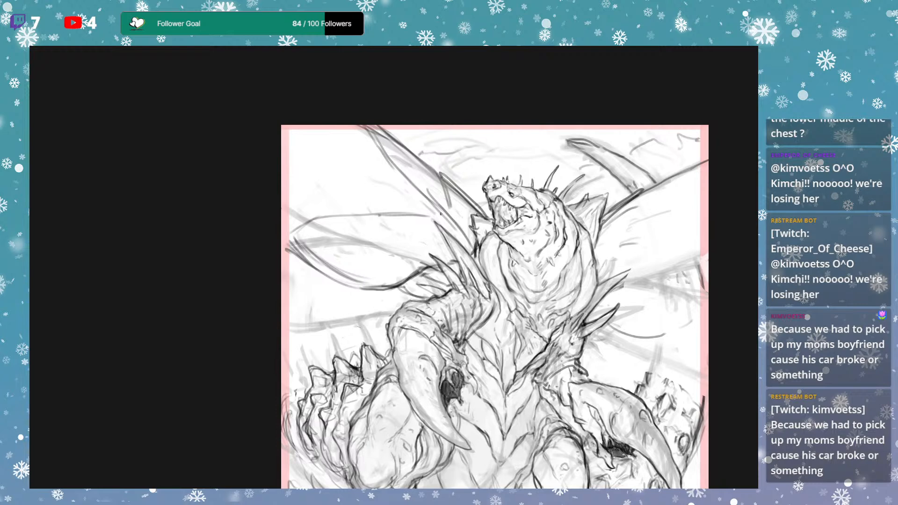
drag(378, 215, 431, 228)
key(ctrl+z)
key(ctrl+z)
key(ctrl+z)
key(ctrl+z)
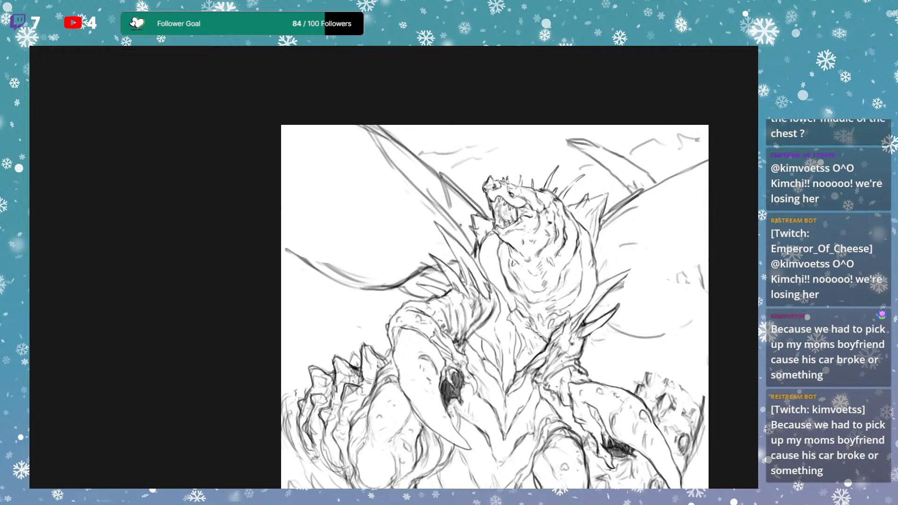
Rework the base of the left-hand wing arm beside the neck by shifting its lassoed line upward, and clear the selection.
drag(440, 202, 476, 241)
drag(443, 208, 477, 249)
drag(438, 202, 460, 224)
mouse_move(435, 195)
mouse_down()
mouse_move(475, 239)
mouse_move(457, 214)
mouse_move(443, 212)
mouse_move(469, 220)
mouse_move(459, 213)
mouse_up()
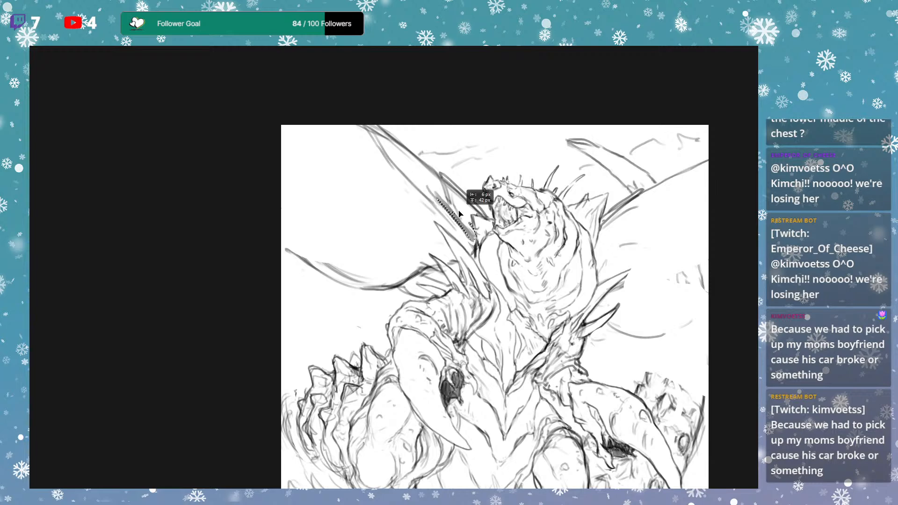
key(ctrl+d)
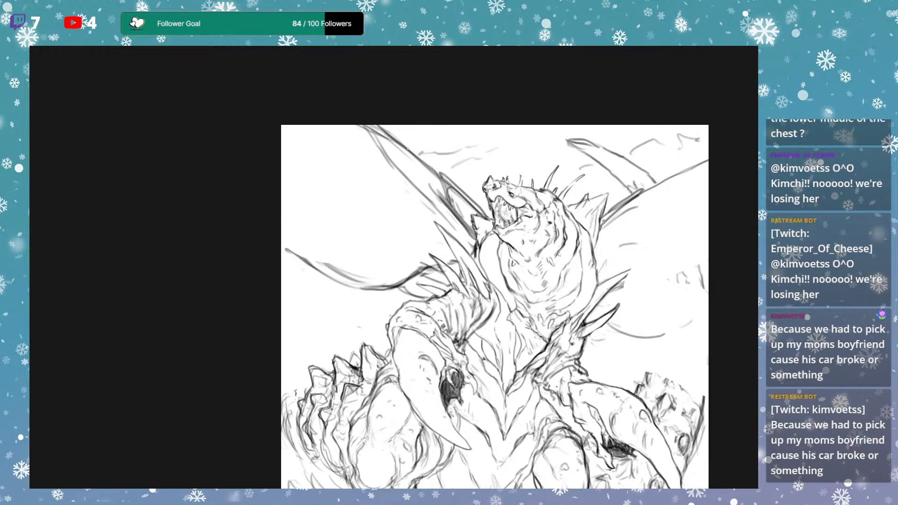
Darken the upper edge of the left-hand wing arm and draw the angled outer bend of the right-hand wing arm.
drag(443, 177, 373, 126)
mouse_move(629, 203)
mouse_down()
mouse_move(708, 160)
mouse_move(679, 178)
mouse_move(691, 170)
mouse_up()
key(ctrl+z)
key(ctrl+z)
mouse_move(692, 171)
mouse_down()
mouse_move(667, 180)
mouse_move(684, 180)
mouse_move(660, 212)
mouse_up()
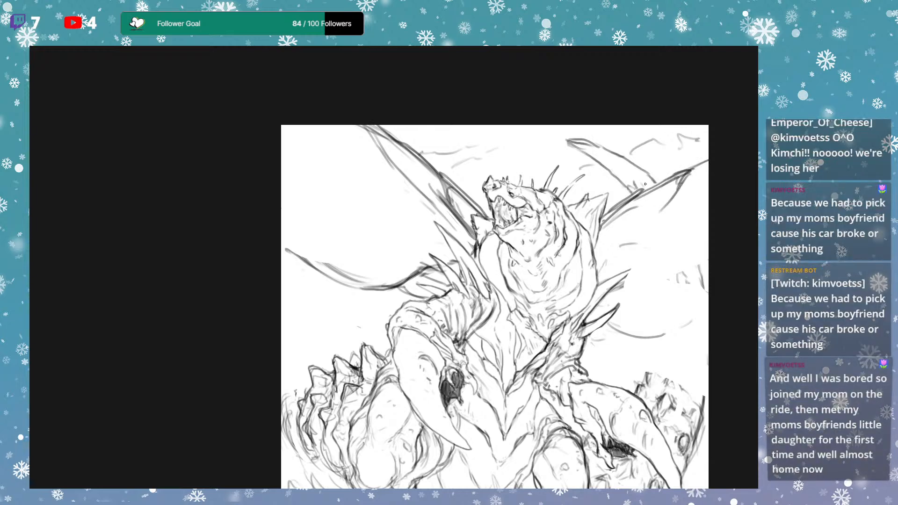
Draw a thick lower contour for the right-hand wing arm, sweeping from behind the neck out to the canvas edge.
drag(679, 208, 655, 224)
mouse_move(605, 250)
mouse_down()
mouse_move(664, 209)
mouse_move(621, 231)
mouse_move(671, 206)
mouse_up()
drag(623, 231, 661, 209)
drag(600, 258, 709, 180)
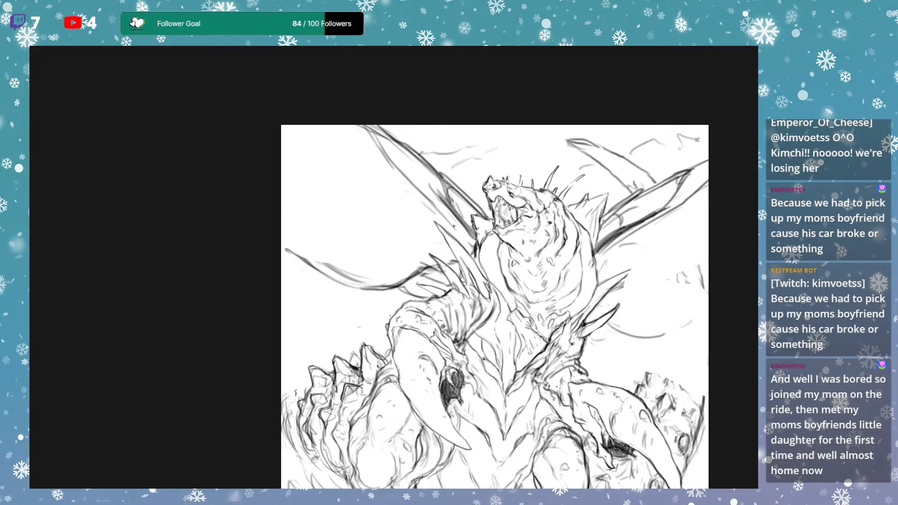
Erase the old inner line of the left-hand wing arm and replace it with a darker lower contour running to the neck.
mouse_move(384, 161)
mouse_down()
mouse_move(413, 201)
mouse_move(446, 225)
mouse_up()
drag(372, 141, 418, 203)
drag(471, 236, 379, 154)
drag(427, 194, 373, 155)
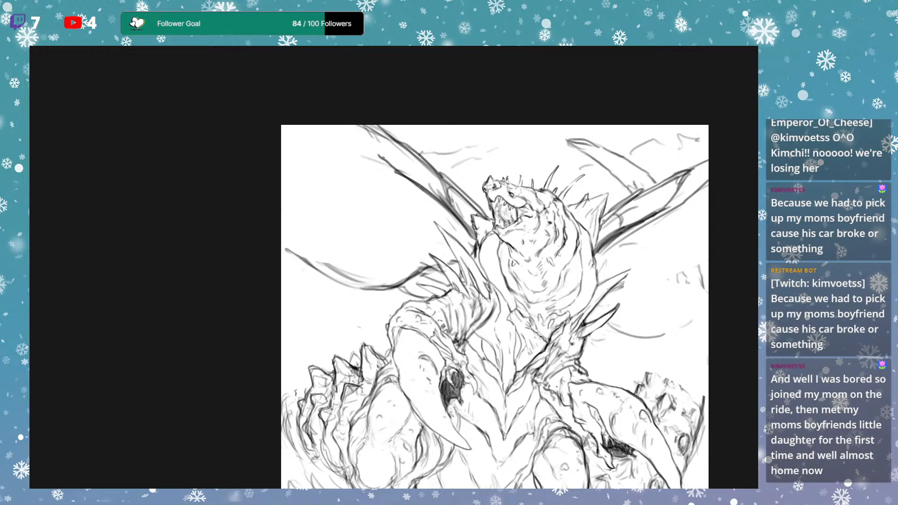
Extend the left-hand wing arm's contours to the upper canvas edge and add faint curved membrane strokes below the arm.
drag(318, 121, 438, 197)
drag(385, 132, 446, 201)
mouse_move(392, 142)
mouse_down()
mouse_move(427, 177)
mouse_move(433, 168)
mouse_up()
drag(441, 151, 421, 157)
drag(461, 188, 431, 217)
drag(393, 169, 373, 218)
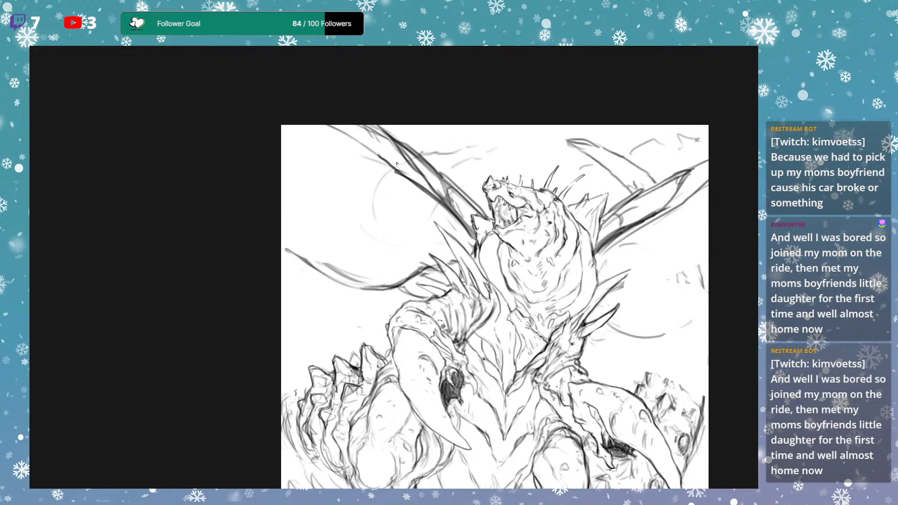
Thicken the outer end and the neck-side base of the left-hand wing arm with dark strokes.
mouse_move(363, 131)
mouse_down()
mouse_move(402, 172)
mouse_move(389, 164)
mouse_move(395, 167)
mouse_up()
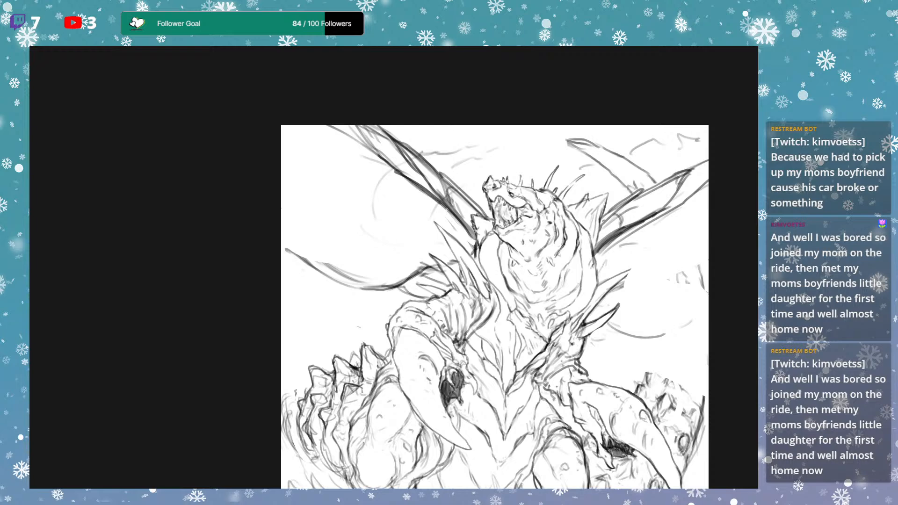
drag(446, 208, 461, 232)
drag(433, 196, 475, 236)
Remove the lower contour of the right-hand wing arm and redraw it with dark strokes closer to the arm's upper edge.
mouse_move(596, 249)
mouse_down()
mouse_move(613, 237)
mouse_move(593, 256)
mouse_up()
key(ctrl+z)
key(ctrl+z)
key(ctrl+z)
key(ctrl+z)
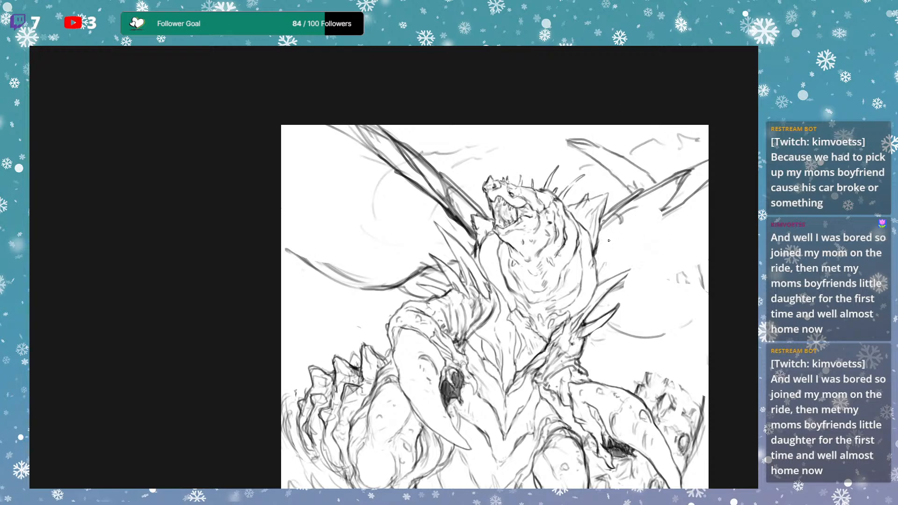
drag(605, 239, 652, 215)
mouse_move(603, 238)
mouse_down()
mouse_move(655, 214)
mouse_move(644, 199)
mouse_up()
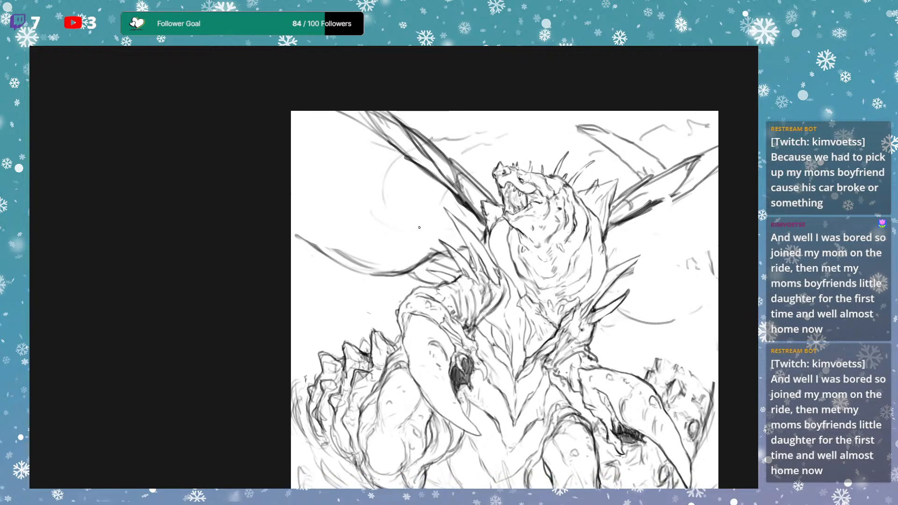
Sketch light membrane lines across the left-hand wing, below the wing arm and above the shoulder spikes.
drag(299, 158, 317, 158)
drag(351, 163, 431, 204)
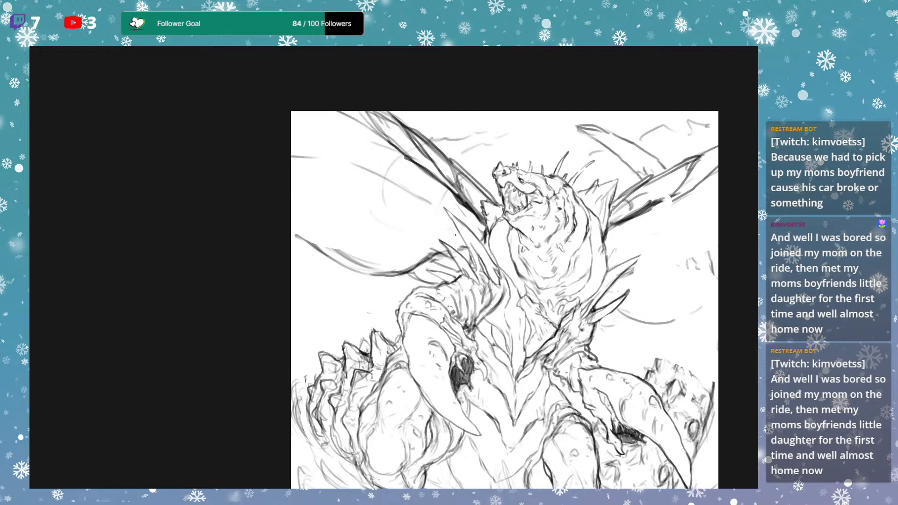
drag(379, 237, 450, 227)
Darken the outer end of the left-hand wing arm where it meets the upper canvas edge.
mouse_move(329, 112)
mouse_down()
mouse_move(452, 194)
mouse_move(399, 157)
mouse_up()
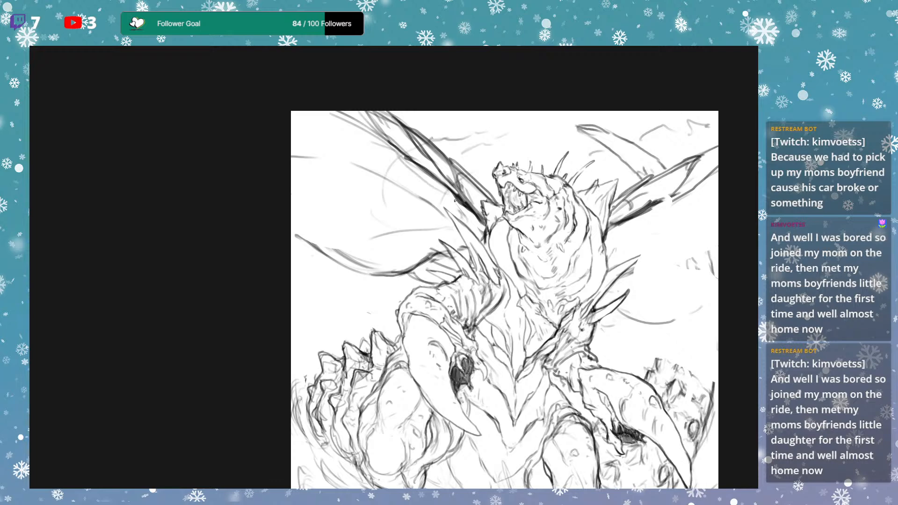
key(ctrl+z)
key(ctrl+z)
key(ctrl+y)
key(ctrl+y)
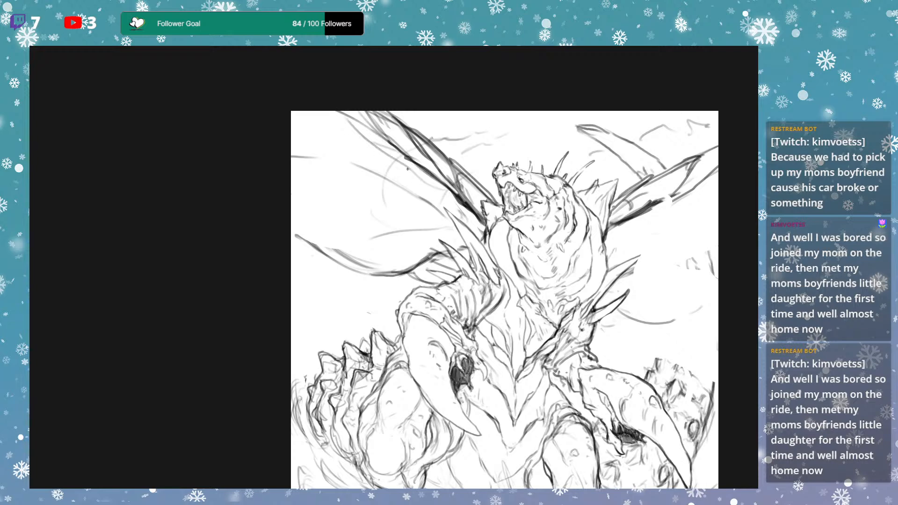
key(ctrl+z)
mouse_move(368, 121)
mouse_down()
mouse_move(399, 144)
mouse_move(356, 94)
mouse_up()
drag(631, 240, 704, 213)
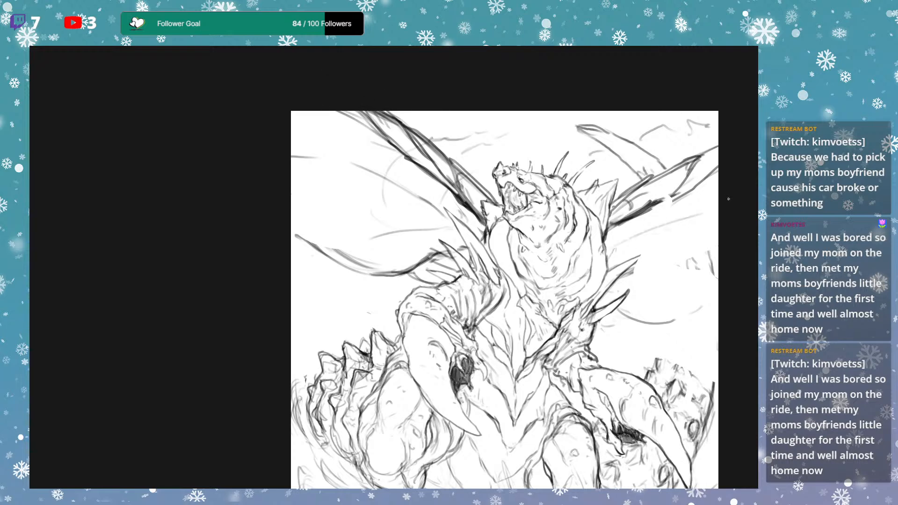
key(ctrl+z)
mouse_move(607, 247)
mouse_down()
mouse_move(678, 252)
mouse_move(625, 285)
mouse_up()
drag(690, 233, 736, 234)
drag(671, 261, 685, 268)
drag(693, 277, 717, 277)
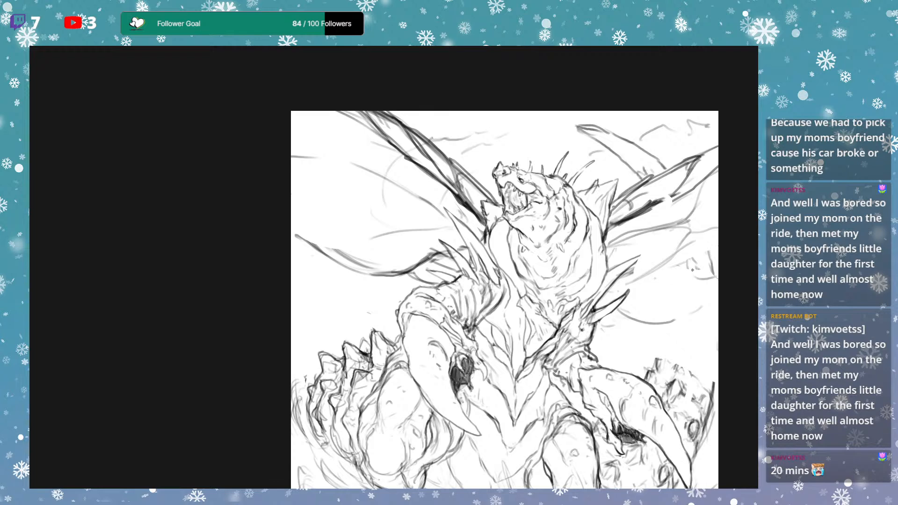
key(ctrl+z)
key(ctrl+z)
key(ctrl+z)
drag(302, 213, 454, 210)
drag(621, 243, 718, 263)
key(ctrl+z)
key(ctrl+z)
key(ctrl+z)
key(ctrl+z)
key(ctrl+z)
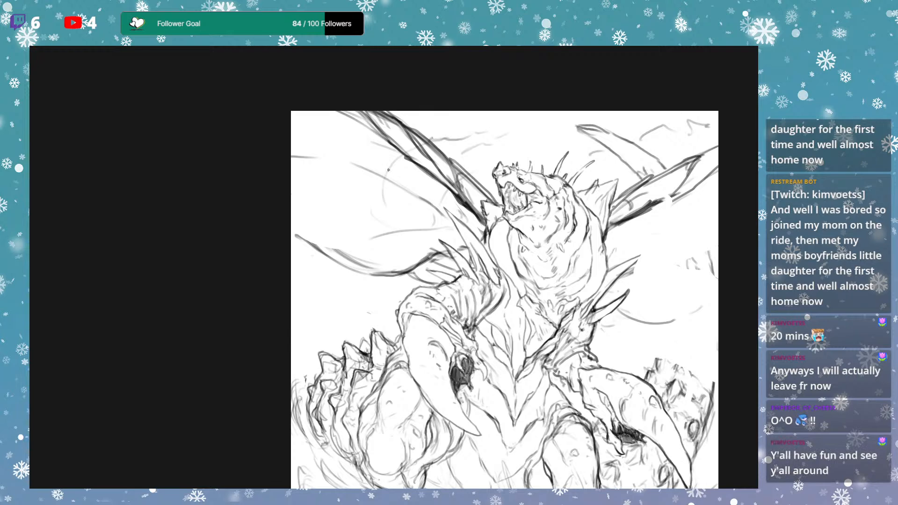
Lasso and delete the light membrane lines inside the left-hand wing, and clear the selection.
mouse_move(354, 208)
mouse_down()
mouse_move(455, 231)
mouse_move(315, 180)
mouse_up()
key(Delete)
key(ctrl+d)
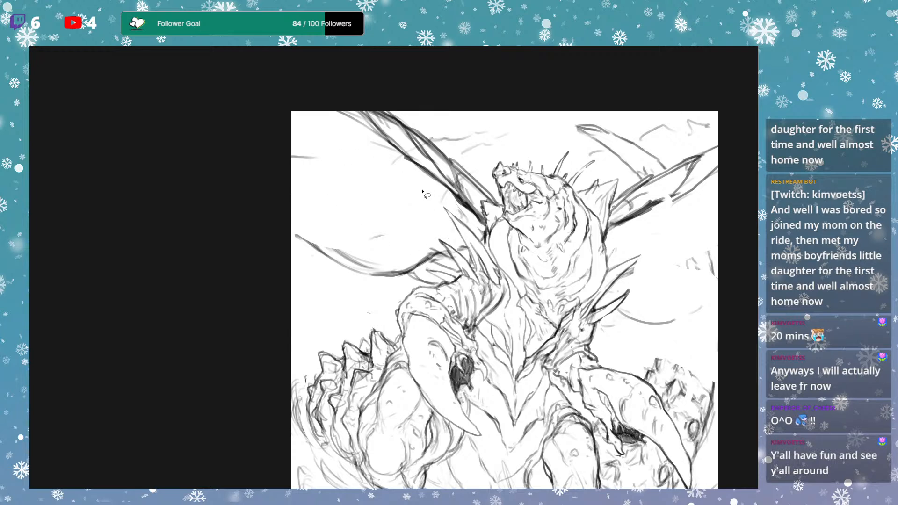
Redraw light membrane folds across the left-hand wing, from the canvas edge towards the arm base and shoulder spikes.
drag(291, 154, 401, 176)
drag(467, 214, 426, 190)
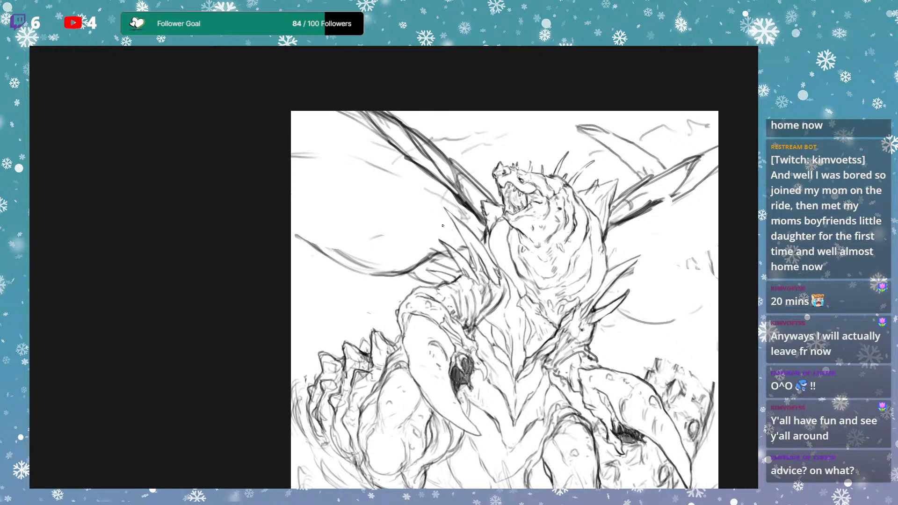
drag(444, 223, 378, 242)
drag(369, 194, 292, 199)
mouse_move(397, 205)
mouse_down()
mouse_move(439, 217)
mouse_move(430, 211)
mouse_move(436, 171)
mouse_up()
Rework the left-hand wing's lower contour up to the shoulder spikes, deleting overlapping lines, deselecting, and returning to the Brush.
drag(468, 208, 469, 213)
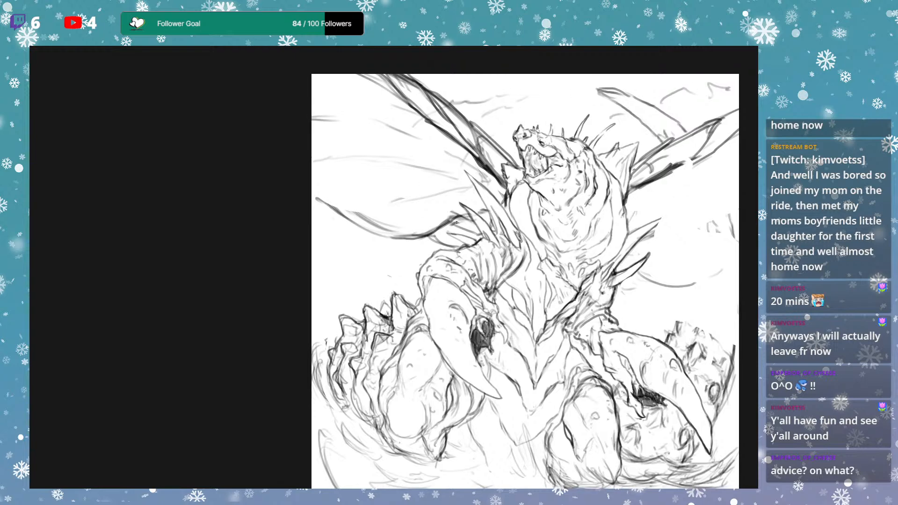
mouse_move(367, 227)
mouse_down()
mouse_move(426, 246)
mouse_move(469, 216)
mouse_up()
key(ctrl+z)
mouse_move(319, 204)
mouse_down()
mouse_move(414, 242)
mouse_move(342, 209)
mouse_up()
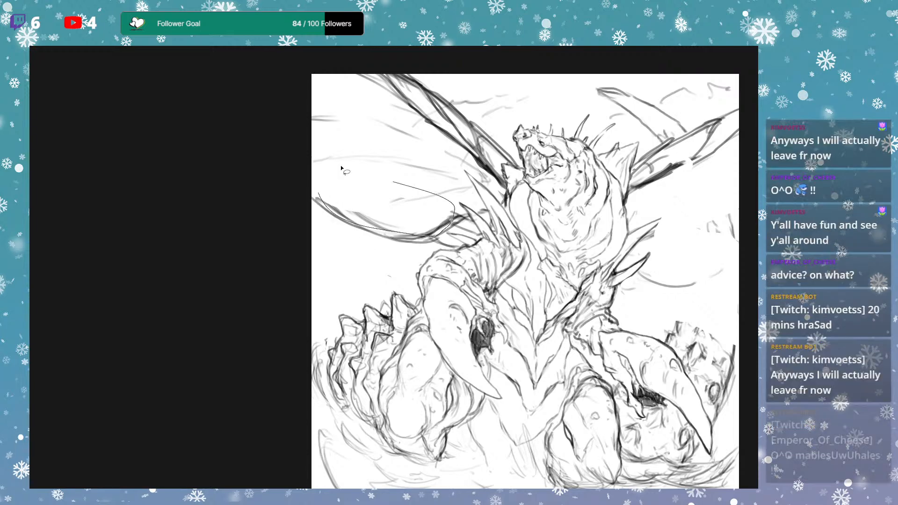
mouse_move(426, 238)
mouse_down()
mouse_move(450, 227)
mouse_move(443, 240)
mouse_move(470, 243)
mouse_move(439, 241)
mouse_move(472, 239)
mouse_move(471, 246)
mouse_move(468, 214)
mouse_move(475, 217)
mouse_move(467, 238)
mouse_move(459, 235)
mouse_move(462, 249)
mouse_up()
key(m)
key(Delete)
key(ctrl+d)
key(b)
key(ctrl+z)
key(ctrl+z)
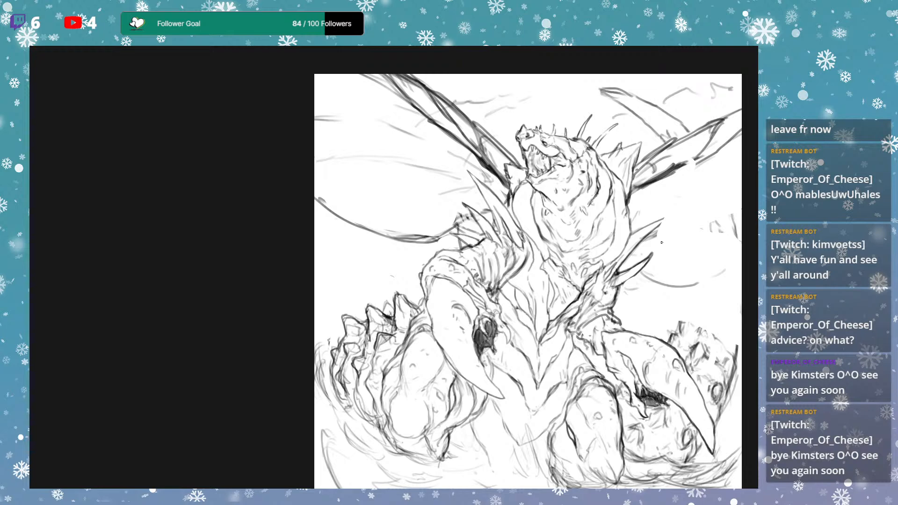
Extend the right-hand lower wing's curve to a pointed outer end and add light membrane lines above it.
mouse_move(624, 268)
mouse_down()
mouse_move(632, 261)
mouse_move(664, 285)
mouse_up()
drag(698, 290, 738, 270)
drag(655, 208, 634, 220)
mouse_move(694, 244)
mouse_down()
mouse_move(736, 271)
mouse_move(730, 284)
mouse_up()
Lasso the right-hand wing arm and transform it so that its outer end tilts downward.
mouse_move(649, 146)
mouse_down()
mouse_move(667, 218)
mouse_move(639, 281)
mouse_move(737, 103)
mouse_up()
drag(650, 151, 649, 147)
key(ctrl+t)
mouse_move(751, 314)
mouse_down()
mouse_move(721, 279)
mouse_move(715, 298)
mouse_up()
key(Return)
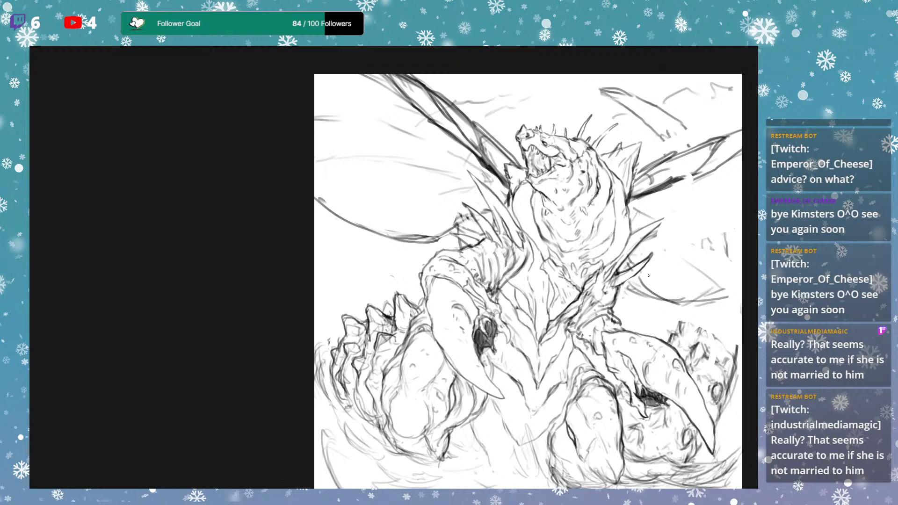
Lasso and delete excess contour lines of the right-hand lower wing, deselect, and rework its pointed outer end.
drag(657, 310, 665, 281)
key(Delete)
key(ctrl+d)
key(p)
drag(701, 274, 685, 263)
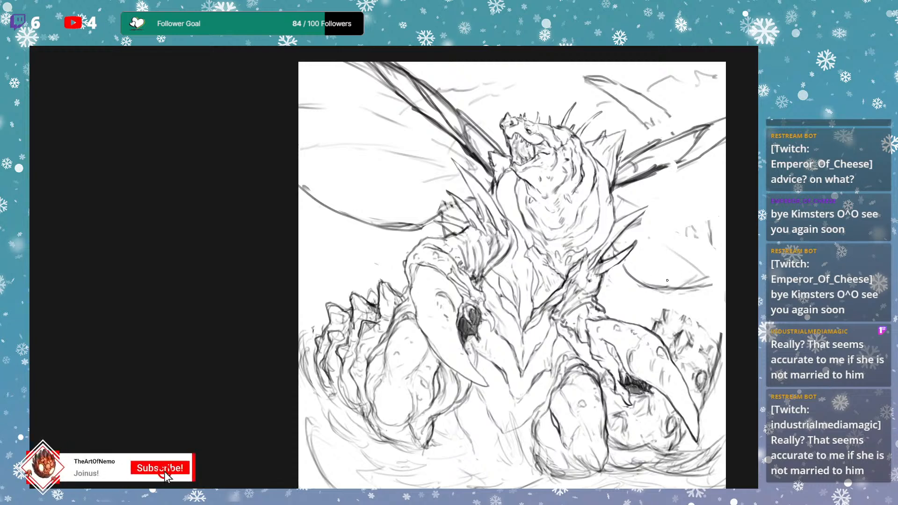
Rework the right-hand lower wing's outer end, deselect, and sketch its upper contour with a membrane line inside.
mouse_move(629, 255)
mouse_down()
mouse_move(734, 272)
mouse_move(718, 262)
mouse_up()
drag(700, 263, 704, 255)
key(ctrl+d)
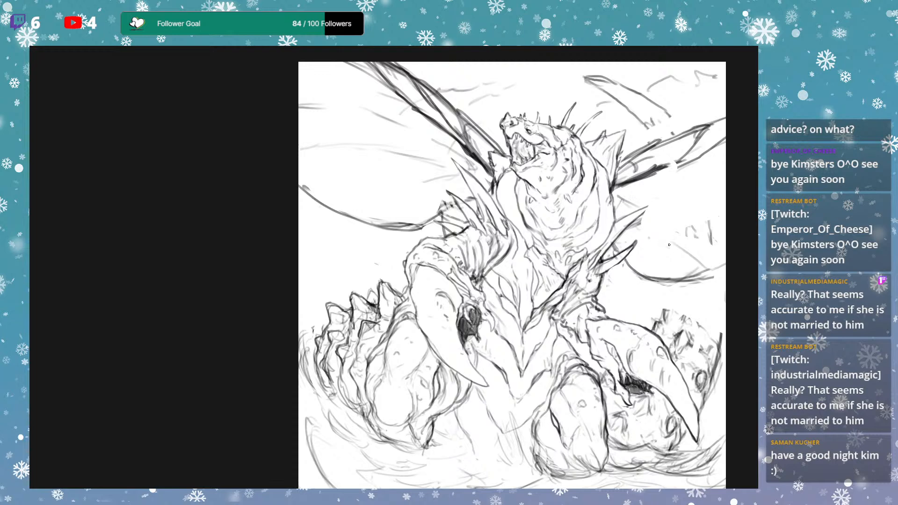
drag(643, 218, 673, 242)
mouse_move(614, 195)
mouse_down()
mouse_move(670, 203)
mouse_move(644, 212)
mouse_move(671, 204)
mouse_move(727, 215)
mouse_up()
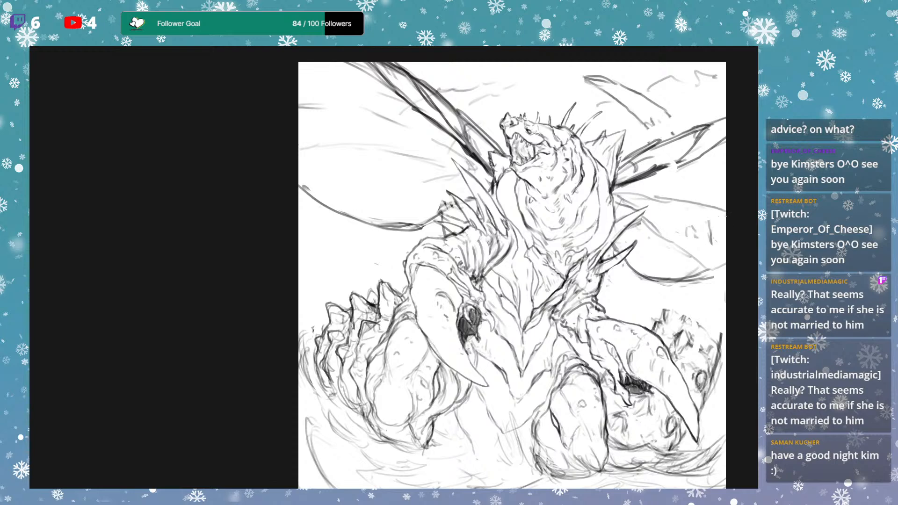
Redraw the left-hand lower wing's upper edge as a rounded arc running from the outer end towards the shoulder.
mouse_move(305, 162)
mouse_down()
mouse_move(397, 154)
mouse_move(414, 162)
mouse_up()
key(ctrl+z)
key(ctrl+z)
drag(302, 163, 365, 149)
drag(308, 151, 364, 149)
key(ctrl+z)
key(ctrl+z)
mouse_move(304, 162)
mouse_down()
mouse_move(371, 153)
mouse_move(456, 174)
mouse_move(479, 171)
mouse_up()
drag(436, 135, 444, 165)
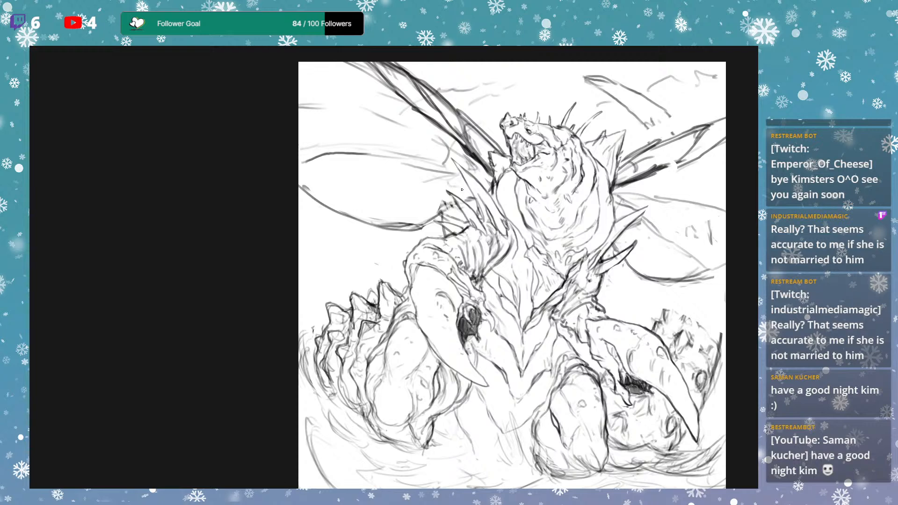
key(ctrl+z)
drag(426, 168, 455, 163)
Add a long contour line across the left-hand middle wing and a membrane line on the right-hand wing.
mouse_move(324, 108)
mouse_down()
mouse_move(363, 111)
mouse_move(482, 168)
mouse_move(371, 117)
mouse_move(473, 161)
mouse_move(492, 182)
mouse_up()
drag(621, 193, 699, 189)
drag(453, 213, 456, 208)
mouse_move(650, 209)
mouse_down()
mouse_move(610, 233)
mouse_move(643, 203)
mouse_up()
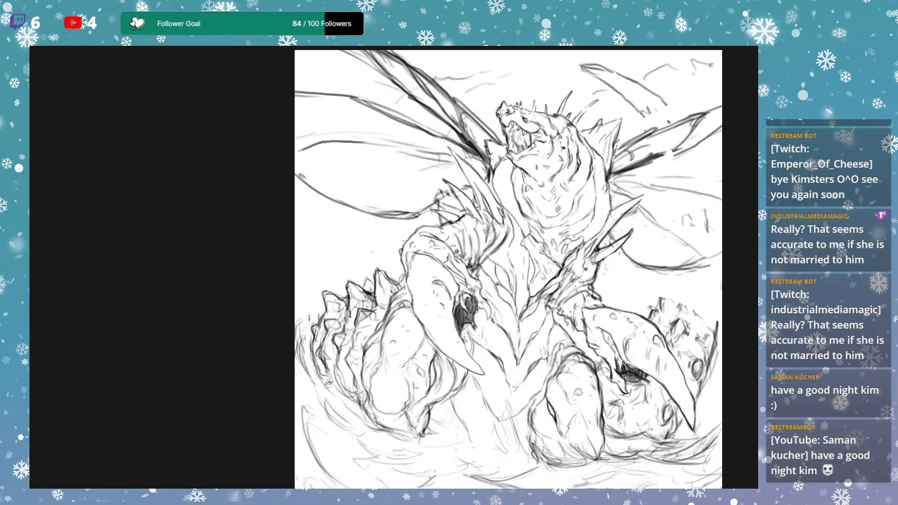
mouse_move(398, 225)
mouse_down()
mouse_move(386, 241)
mouse_move(399, 289)
mouse_up()
drag(606, 260, 603, 311)
key(ctrl+z)
key(ctrl+z)
mouse_move(665, 255)
mouse_down()
mouse_move(638, 302)
mouse_move(649, 280)
mouse_move(649, 290)
mouse_up()
drag(514, 194, 523, 177)
mouse_move(709, 190)
mouse_down()
mouse_move(665, 260)
mouse_move(683, 214)
mouse_up()
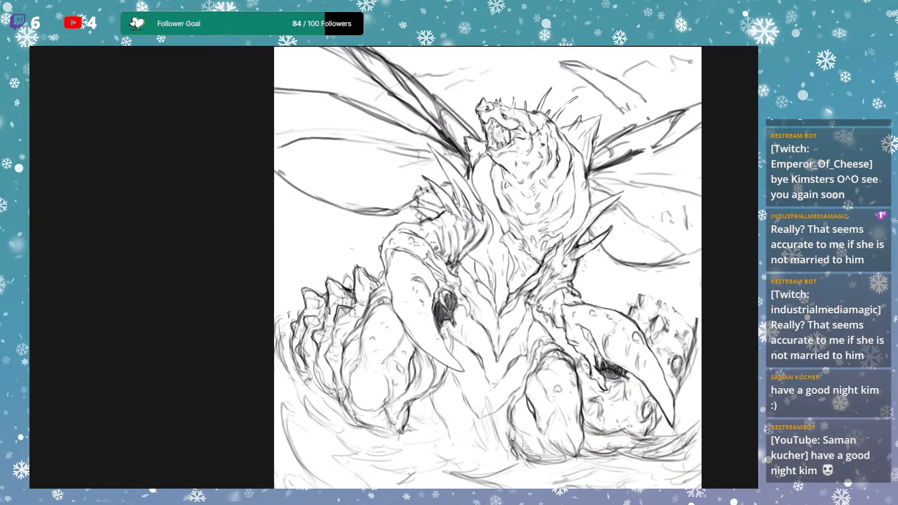
drag(418, 214, 420, 222)
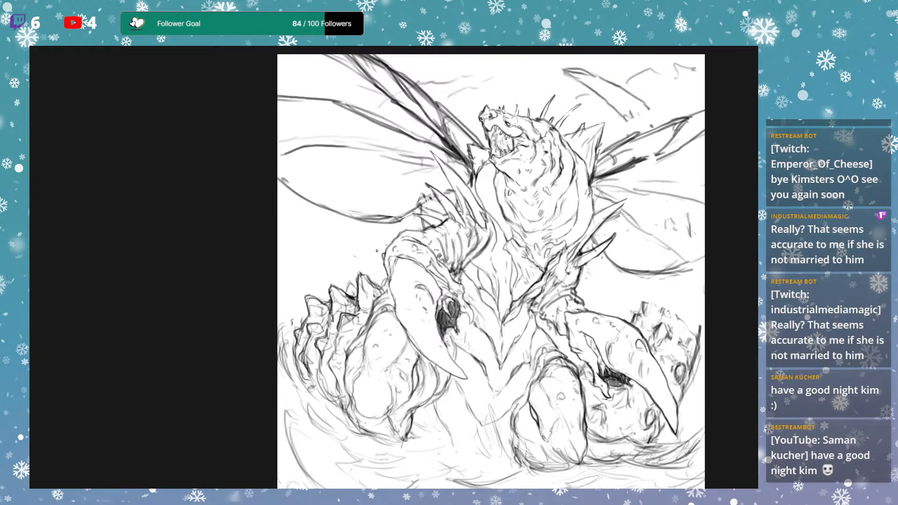
drag(437, 230, 431, 176)
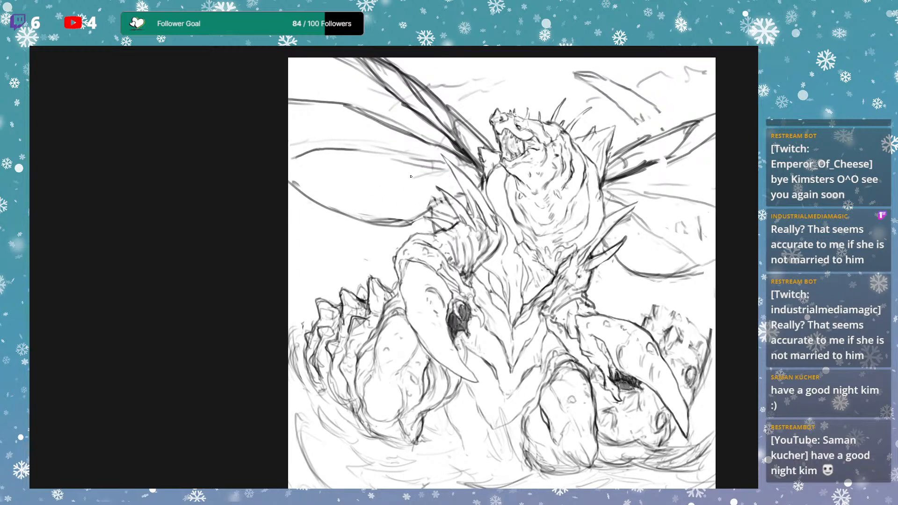
Darken the left-hand shoulder spikes and strengthen the wing lines running behind them.
drag(449, 169, 414, 179)
drag(384, 192, 335, 202)
drag(438, 169, 349, 193)
mouse_move(412, 180)
mouse_down()
mouse_move(456, 170)
mouse_move(437, 180)
mouse_move(440, 200)
mouse_move(415, 223)
mouse_move(438, 202)
mouse_move(450, 225)
mouse_move(470, 225)
mouse_move(476, 214)
mouse_move(454, 220)
mouse_move(441, 188)
mouse_move(449, 205)
mouse_move(455, 179)
mouse_move(447, 158)
mouse_move(477, 189)
mouse_up()
mouse_move(448, 161)
mouse_down()
mouse_move(482, 196)
mouse_move(478, 181)
mouse_up()
drag(639, 257, 598, 230)
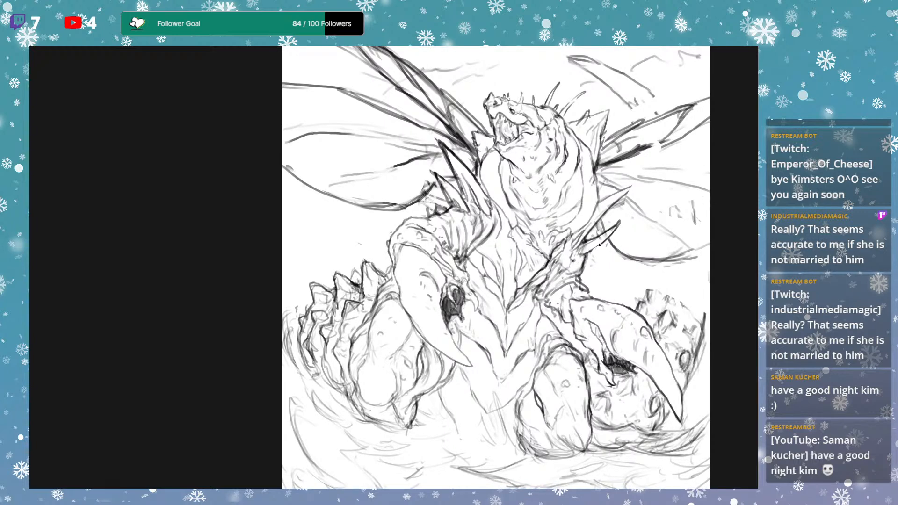
Rework the lines at the base of the left-hand shoulder spikes and below the right-hand lower wing.
drag(597, 247, 617, 249)
drag(436, 209, 428, 213)
key(ctrl+z)
key(ctrl+z)
key(ctrl+z)
drag(418, 207, 454, 202)
key(ctrl+z)
drag(432, 186, 438, 182)
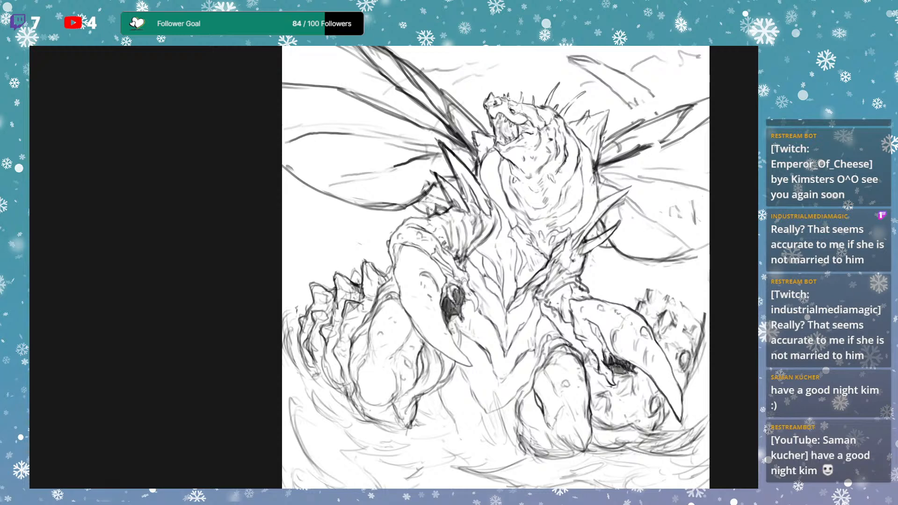
Darken the contour of the large right-hand shoulder spike up to its tip.
drag(597, 195, 589, 221)
mouse_move(566, 238)
mouse_down()
mouse_move(612, 196)
mouse_move(603, 199)
mouse_move(629, 190)
mouse_up()
mouse_move(617, 194)
mouse_down()
mouse_move(629, 188)
mouse_move(601, 217)
mouse_move(630, 187)
mouse_up()
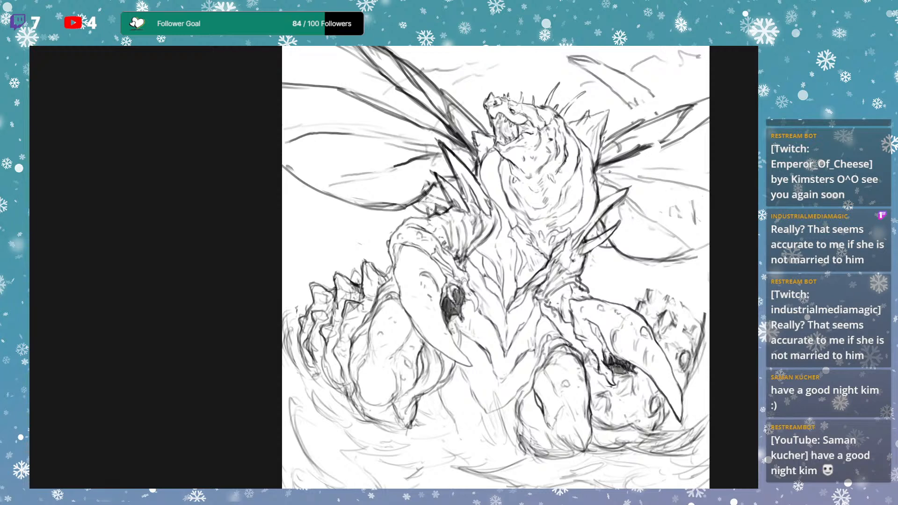
Sketch folded lines at the right-hand wing root and strengthen the left-hand wing root.
drag(599, 172, 618, 173)
drag(438, 123, 457, 142)
drag(598, 174, 631, 171)
mouse_move(709, 169)
mouse_down()
mouse_move(674, 183)
mouse_move(709, 177)
mouse_up()
Draw the left-hand middle wing's upper contour with a tapering arc and outline the right-hand middle wing's outer end.
drag(327, 82, 302, 62)
drag(286, 54, 353, 89)
drag(300, 55, 365, 99)
drag(325, 67, 358, 91)
mouse_move(285, 55)
mouse_down()
mouse_move(324, 65)
mouse_move(382, 114)
mouse_up()
drag(671, 180, 709, 169)
drag(324, 133, 308, 135)
drag(717, 202, 710, 201)
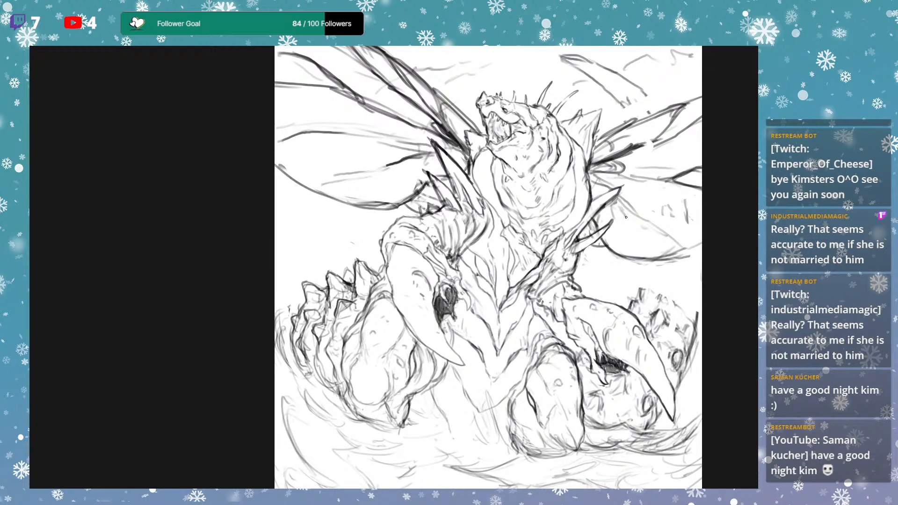
Add an inner contour to the right-hand lower wing and a curved inner line to the left-hand lower wing.
mouse_move(601, 178)
mouse_down()
mouse_move(648, 220)
mouse_move(639, 209)
mouse_move(624, 228)
mouse_move(629, 237)
mouse_move(600, 233)
mouse_up()
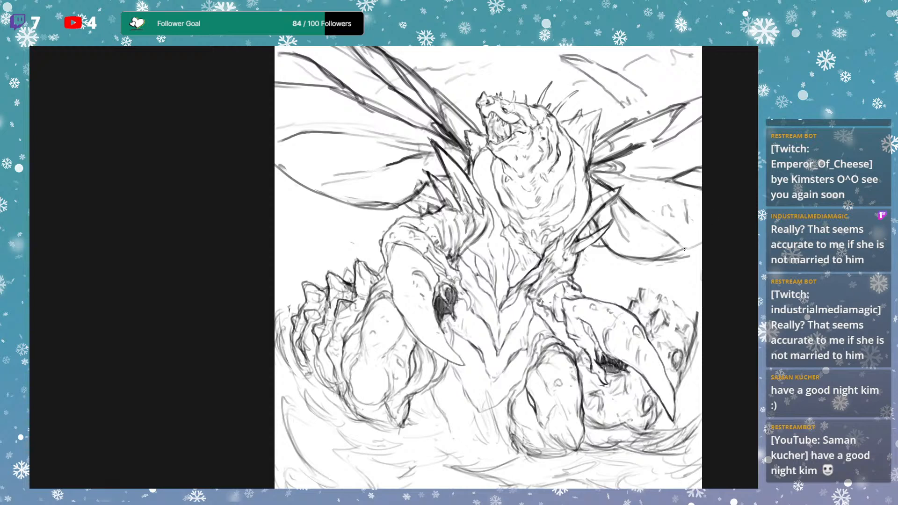
mouse_move(608, 231)
mouse_down()
mouse_move(647, 248)
mouse_move(701, 217)
mouse_up()
mouse_move(280, 138)
mouse_down()
mouse_move(372, 187)
mouse_move(451, 164)
mouse_up()
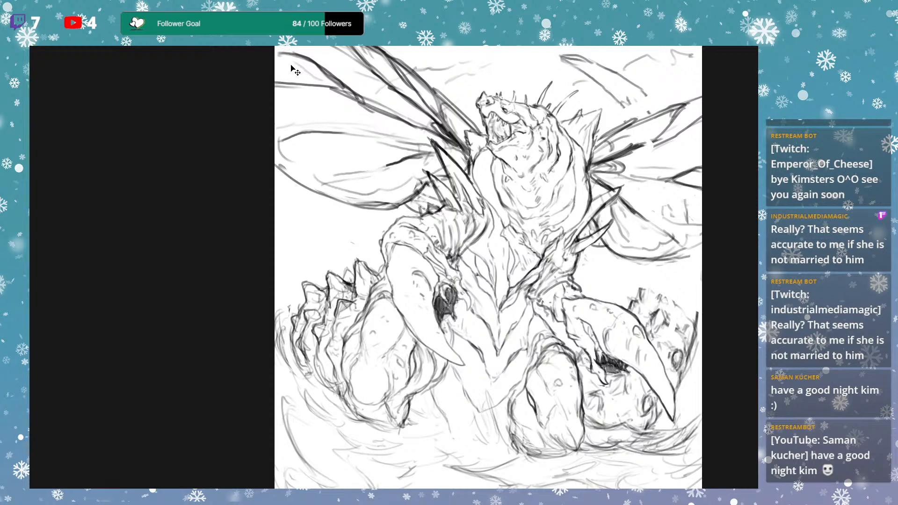
Shade the outer parts of the left-hand and right-hand middle wings with dark grey.
drag(286, 66, 335, 83)
key(ctrl+z)
key(ctrl+z)
mouse_move(282, 61)
mouse_down()
mouse_move(289, 75)
mouse_move(333, 85)
mouse_up()
mouse_move(737, 174)
mouse_down()
mouse_move(687, 178)
mouse_move(711, 176)
mouse_up()
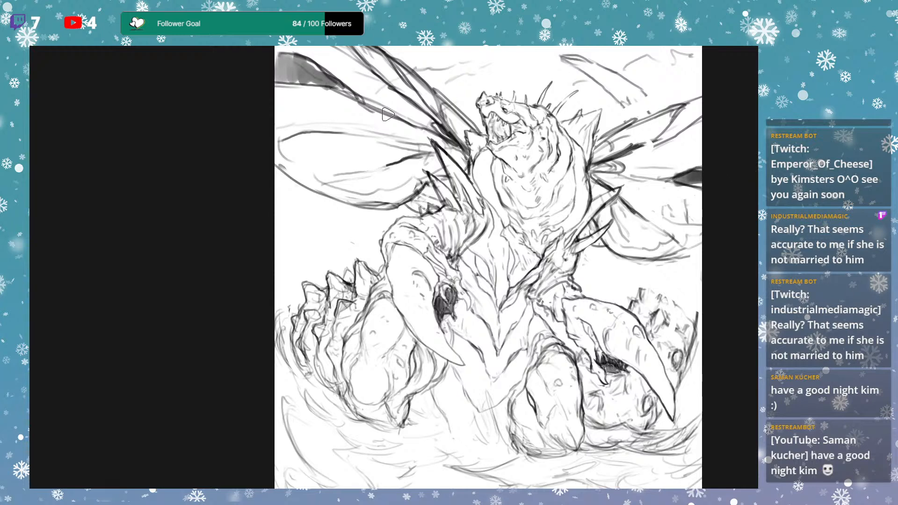
mouse_move(292, 74)
mouse_down()
mouse_move(363, 100)
mouse_move(310, 68)
mouse_up()
drag(697, 187, 691, 181)
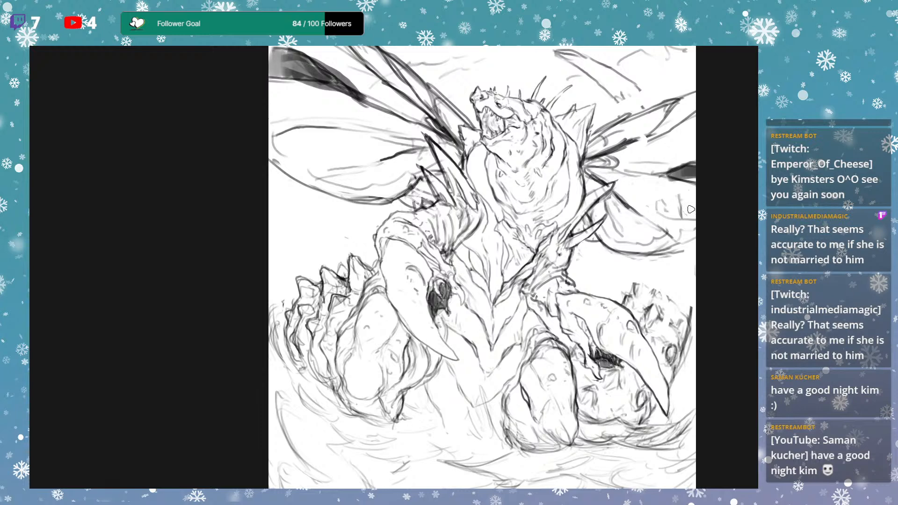
mouse_move(389, 201)
mouse_down()
mouse_move(283, 257)
mouse_move(413, 187)
mouse_up()
mouse_move(599, 239)
mouse_down()
mouse_move(627, 307)
mouse_move(602, 242)
mouse_up()
key(ctrl+z)
key(ctrl+z)
key(ctrl+z)
key(ctrl+z)
Strengthen the outer contours of the lower wings on both sides.
drag(265, 141, 386, 138)
drag(310, 126, 463, 149)
mouse_move(581, 169)
mouse_down()
mouse_move(607, 181)
mouse_move(597, 170)
mouse_move(639, 177)
mouse_move(697, 208)
mouse_up()
mouse_move(582, 209)
mouse_down()
mouse_move(617, 246)
mouse_move(655, 258)
mouse_move(695, 248)
mouse_up()
drag(673, 196, 697, 209)
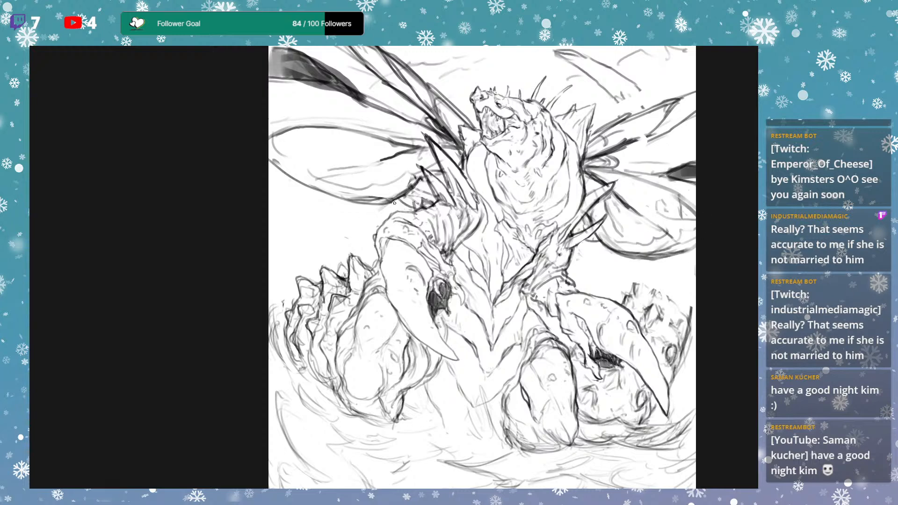
Sketch a curved, tapering membrane lobe below the left-hand lower wing and a pointed one below the right-hand wing.
mouse_move(336, 218)
mouse_down()
mouse_move(292, 255)
mouse_move(293, 229)
mouse_move(330, 208)
mouse_move(389, 196)
mouse_up()
mouse_move(337, 207)
mouse_down()
mouse_move(392, 193)
mouse_move(378, 204)
mouse_up()
mouse_move(296, 232)
mouse_down()
mouse_move(289, 250)
mouse_move(309, 230)
mouse_up()
mouse_move(606, 253)
mouse_down()
mouse_move(645, 314)
mouse_move(637, 279)
mouse_move(644, 302)
mouse_up()
drag(614, 235, 629, 274)
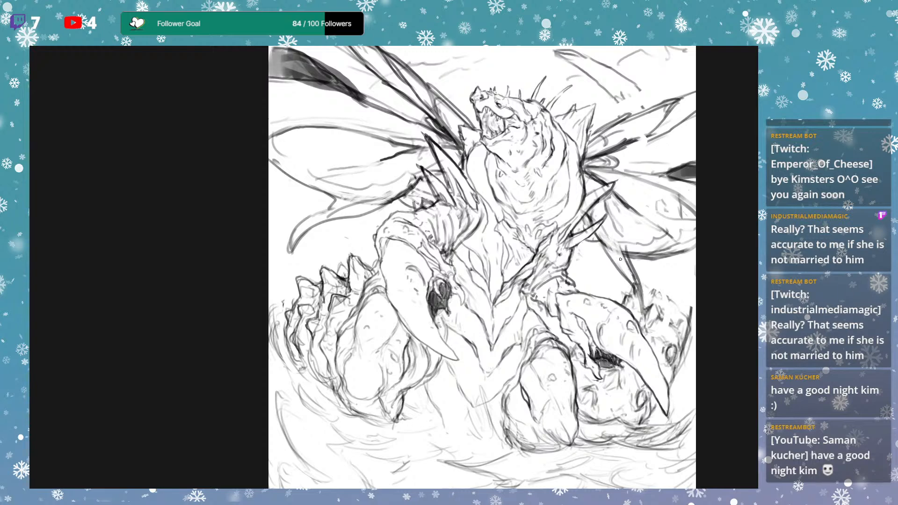
mouse_move(607, 240)
mouse_down()
mouse_move(635, 286)
mouse_move(642, 273)
mouse_move(639, 280)
mouse_up()
Draw the contours of the right-hand lower membrane and the rounded claw segment behind it.
drag(695, 314, 689, 334)
drag(697, 289, 695, 308)
drag(689, 181, 706, 179)
mouse_move(619, 98)
mouse_down()
mouse_move(634, 114)
mouse_move(654, 108)
mouse_up()
drag(655, 278, 672, 300)
mouse_move(680, 263)
mouse_down()
mouse_move(682, 275)
mouse_move(688, 266)
mouse_move(665, 266)
mouse_move(693, 264)
mouse_move(693, 305)
mouse_up()
drag(712, 245, 650, 258)
drag(637, 401, 671, 326)
mouse_move(649, 381)
mouse_down()
mouse_move(666, 346)
mouse_move(670, 301)
mouse_up()
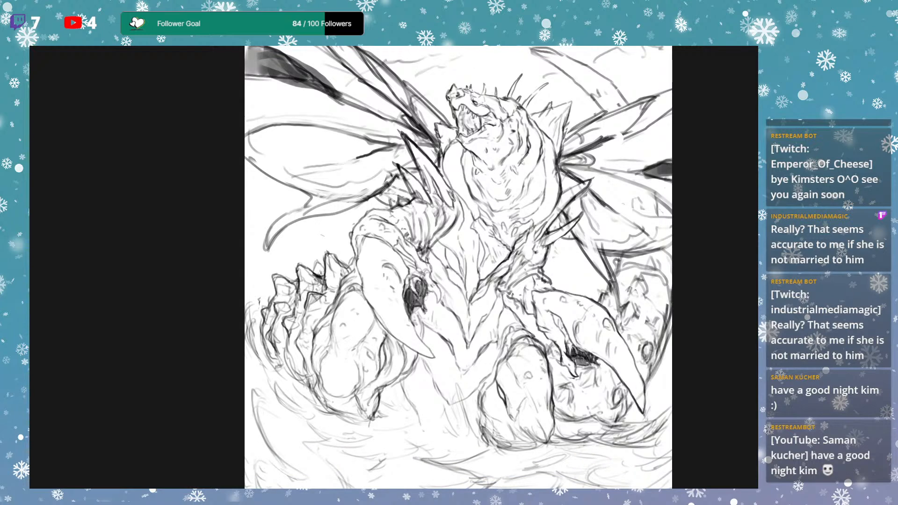
Refine the pointed tip of the right-hand membrane lobe and its scalloped edge above the rear claw.
mouse_move(600, 305)
mouse_down()
mouse_move(621, 256)
mouse_move(624, 264)
mouse_up()
key(ctrl+z)
mouse_move(599, 302)
mouse_down()
mouse_move(613, 262)
mouse_move(615, 300)
mouse_move(601, 255)
mouse_move(619, 310)
mouse_up()
mouse_move(613, 273)
mouse_down()
mouse_move(622, 309)
mouse_move(611, 248)
mouse_move(611, 265)
mouse_move(635, 257)
mouse_up()
Examine the whole composition with the grey underdrawing and pink frame, both at full size and close up.
scroll(678, 244, up, 2)
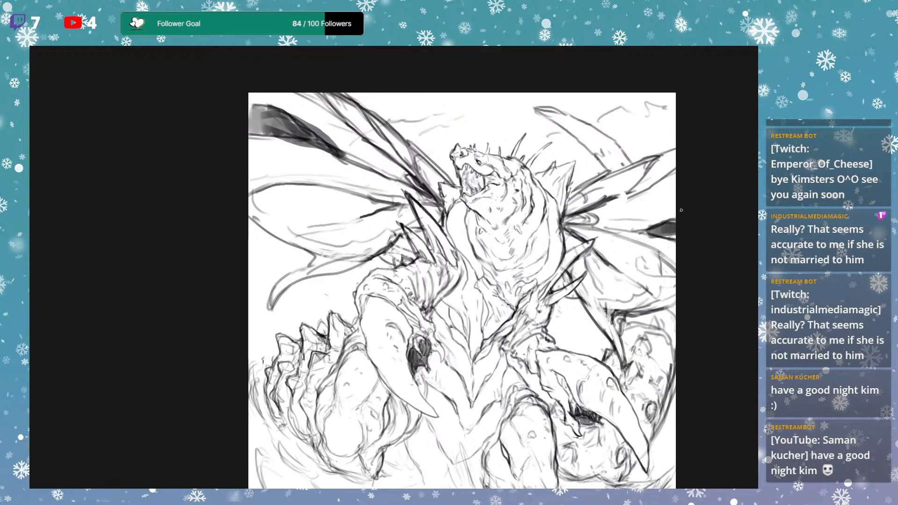
scroll(682, 214, down, 4)
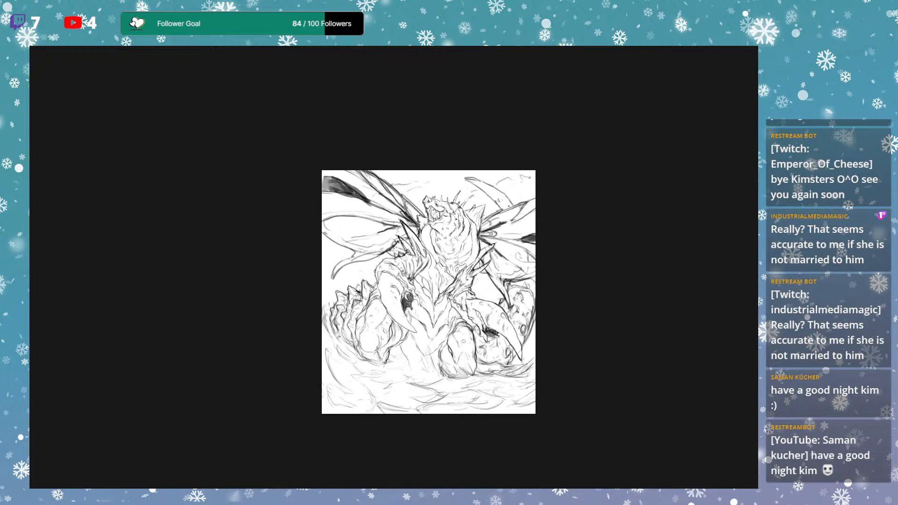
scroll(390, 270, up, 4)
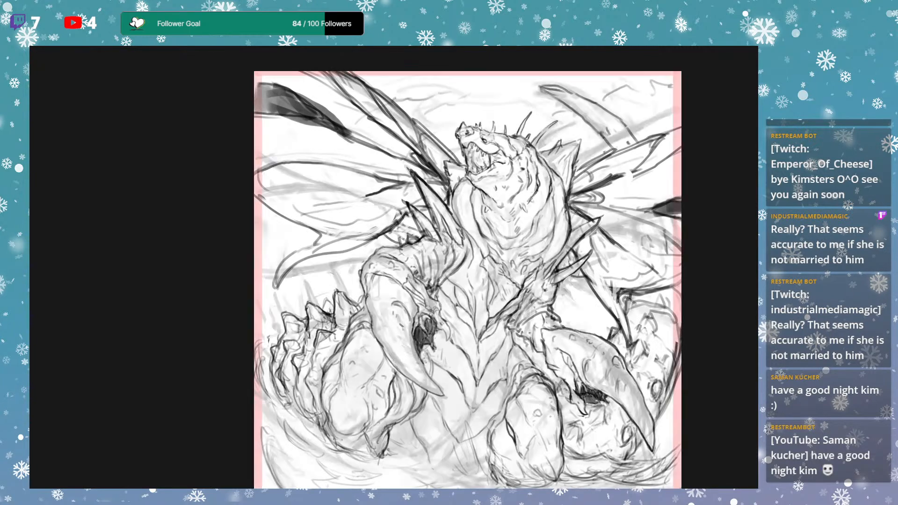
scroll(716, 220, down, 4)
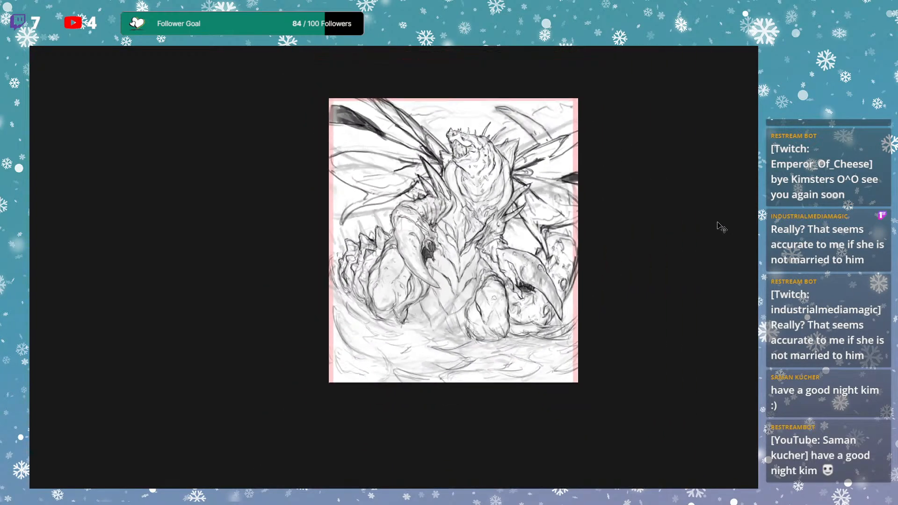
scroll(389, 270, up, 2)
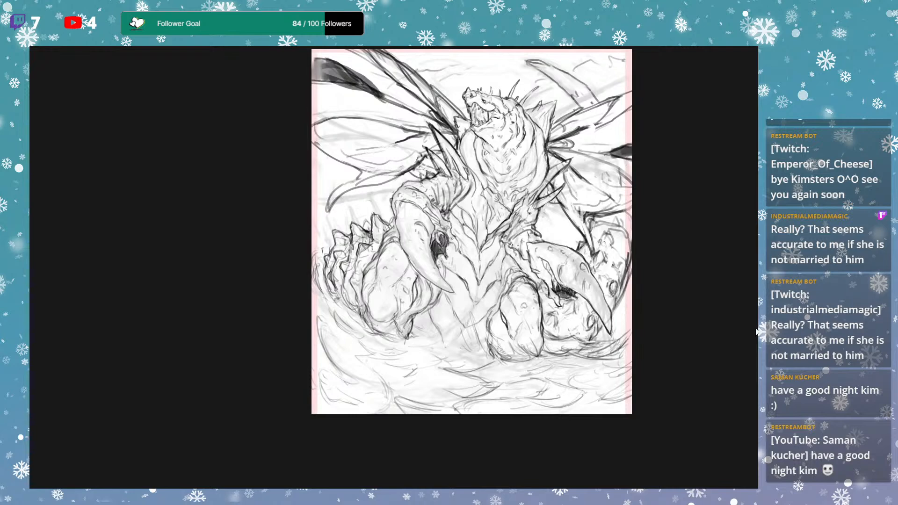
drag(647, 259, 618, 337)
key(ctrl+plus)
drag(623, 212, 629, 148)
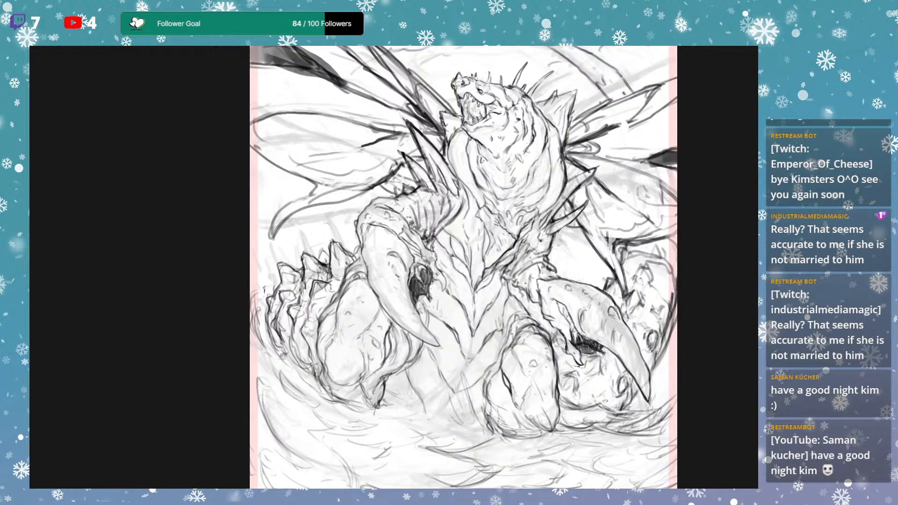
drag(566, 350, 582, 278)
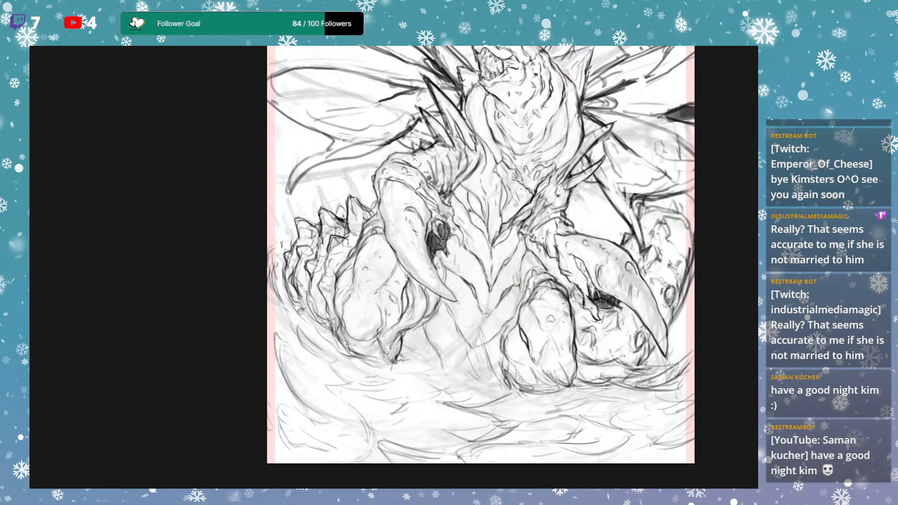
drag(583, 294, 569, 313)
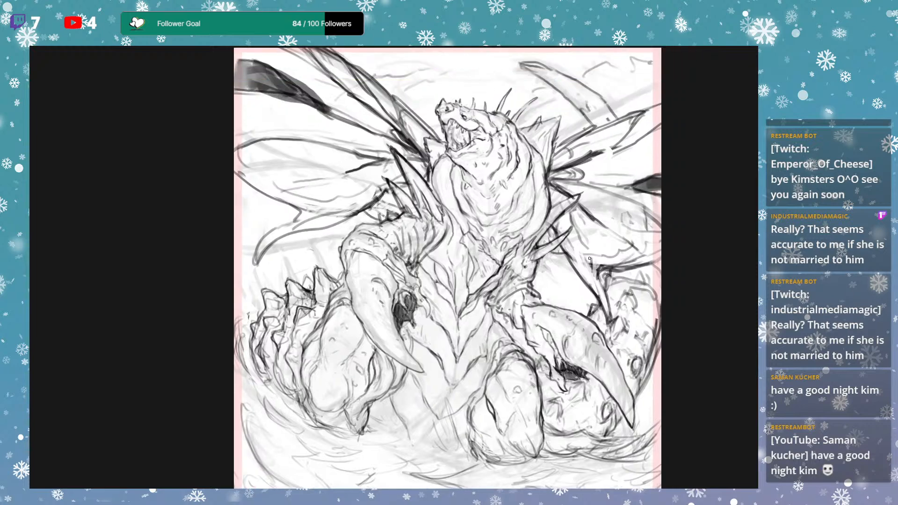
drag(606, 225, 585, 215)
key(ctrl+minus)
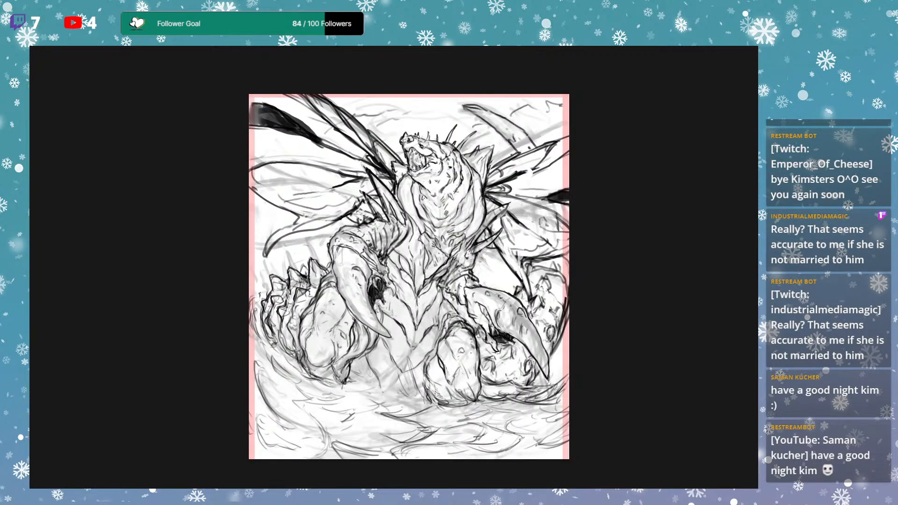
Move the whole drawing down and to the right so that blank margins open above and beside it.
drag(479, 243, 524, 261)
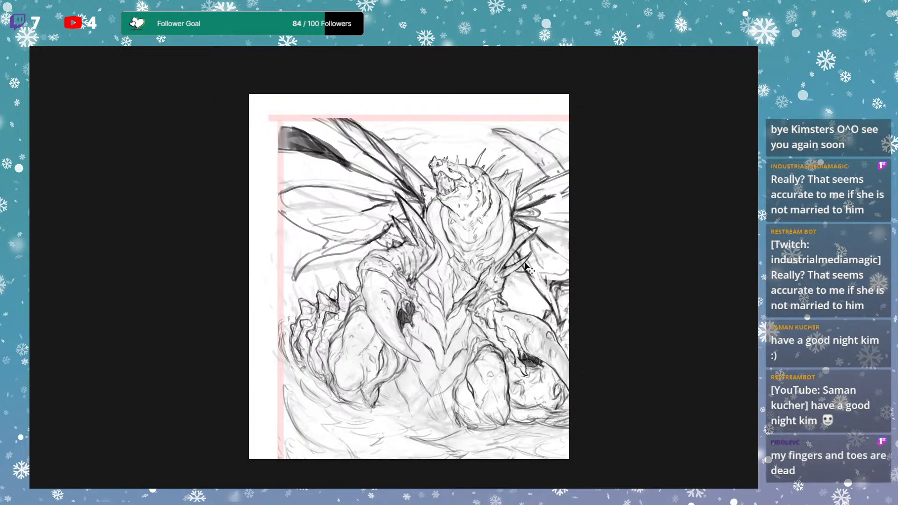
key(c)
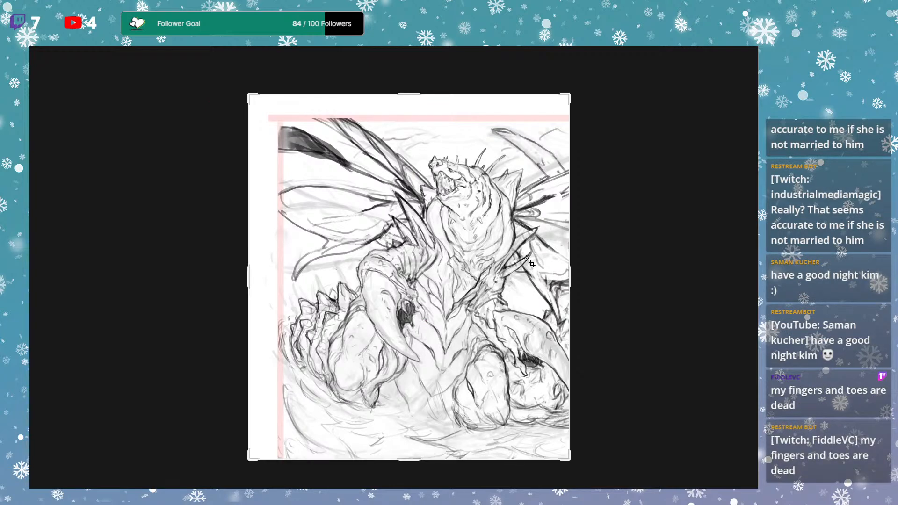
key(Return)
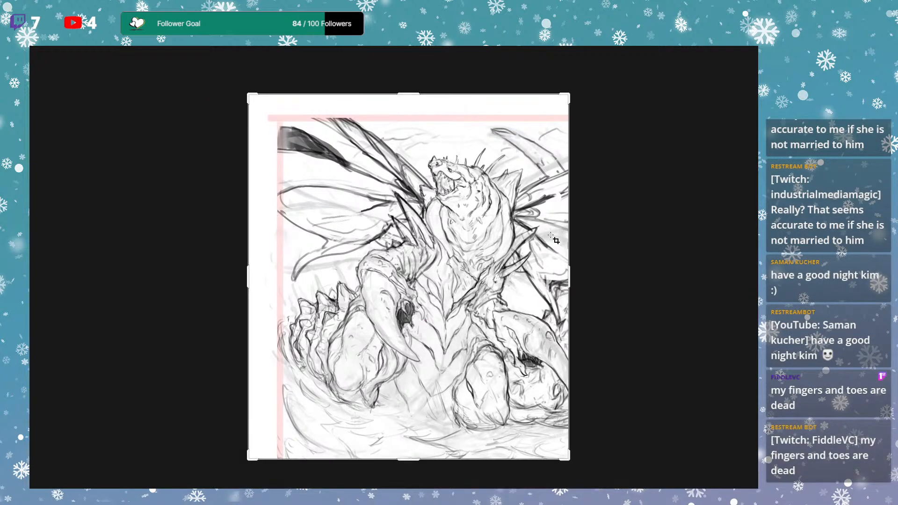
key(b)
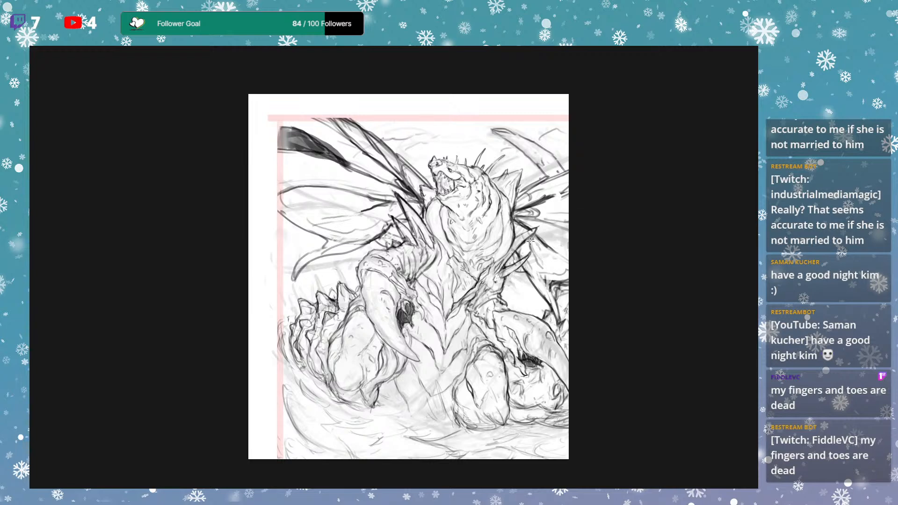
drag(536, 250, 538, 256)
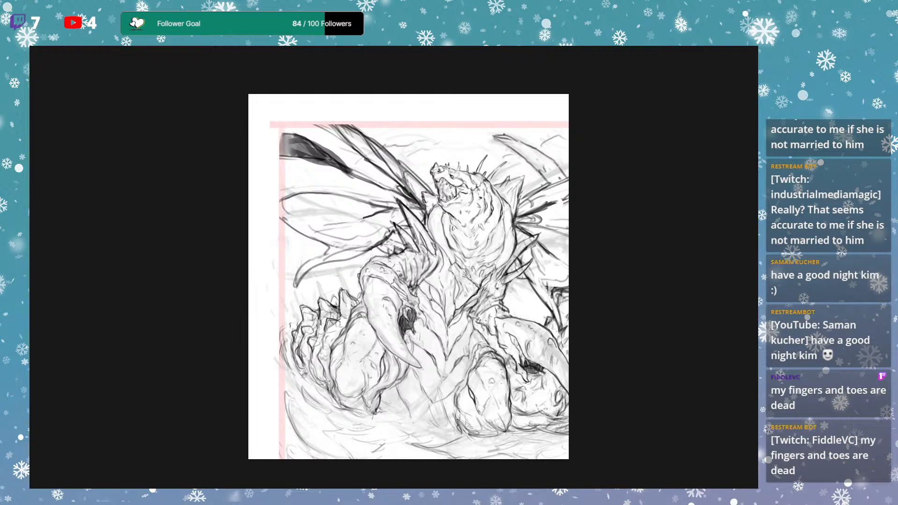
Sketch a faint line above the head, and try a large arc around the left-hand wings before undoing it.
drag(476, 113, 521, 119)
drag(317, 191, 411, 135)
drag(439, 137, 422, 143)
key(ctrl+z)
mouse_move(268, 302)
mouse_down()
mouse_move(343, 158)
mouse_move(422, 134)
mouse_up()
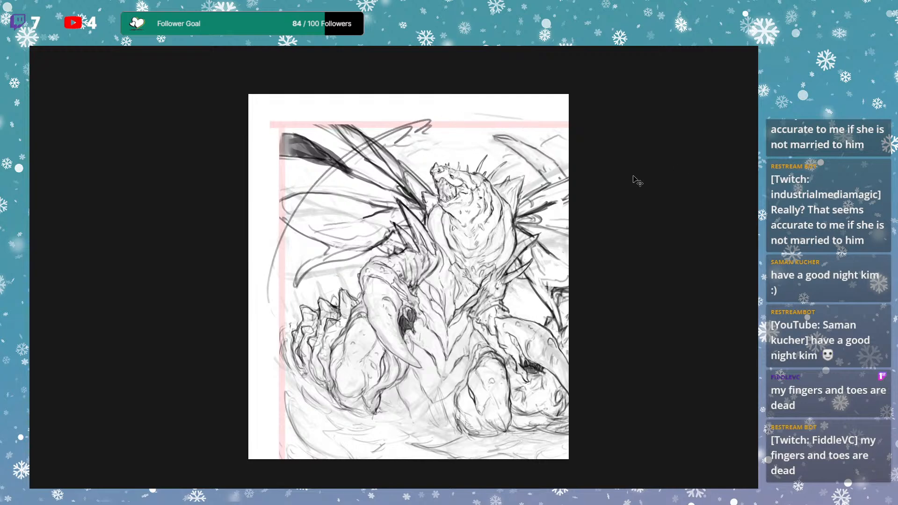
key(ctrl+z)
key(ctrl+z)
Extend the left-hand lower wing's rounded end past the pink frame and add a line reaching the canvas edge.
mouse_move(248, 190)
mouse_down()
mouse_move(270, 214)
mouse_move(320, 244)
mouse_up()
drag(270, 210, 317, 242)
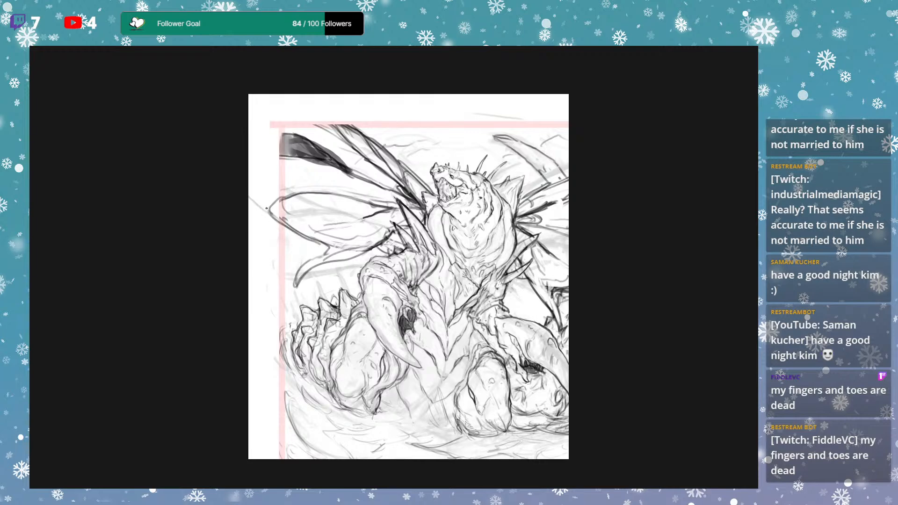
mouse_move(266, 205)
mouse_down()
mouse_move(249, 191)
mouse_move(318, 242)
mouse_up()
key(ctrl+z)
key(ctrl+z)
drag(249, 203, 270, 211)
Extend the left-hand upper wing's contours into the blank margin and close the shaded wing with a rounded tip.
drag(298, 95, 419, 181)
drag(329, 108, 338, 133)
mouse_move(273, 133)
mouse_down()
mouse_move(249, 140)
mouse_move(260, 145)
mouse_up()
drag(259, 148, 289, 154)
mouse_move(252, 136)
mouse_down()
mouse_move(289, 132)
mouse_move(291, 163)
mouse_move(278, 155)
mouse_move(293, 135)
mouse_up()
key(ctrl+z)
key(ctrl+z)
key(ctrl+z)
key(ctrl+z)
mouse_move(269, 146)
mouse_down()
mouse_move(292, 157)
mouse_move(249, 143)
mouse_move(273, 152)
mouse_move(307, 140)
mouse_move(272, 131)
mouse_up()
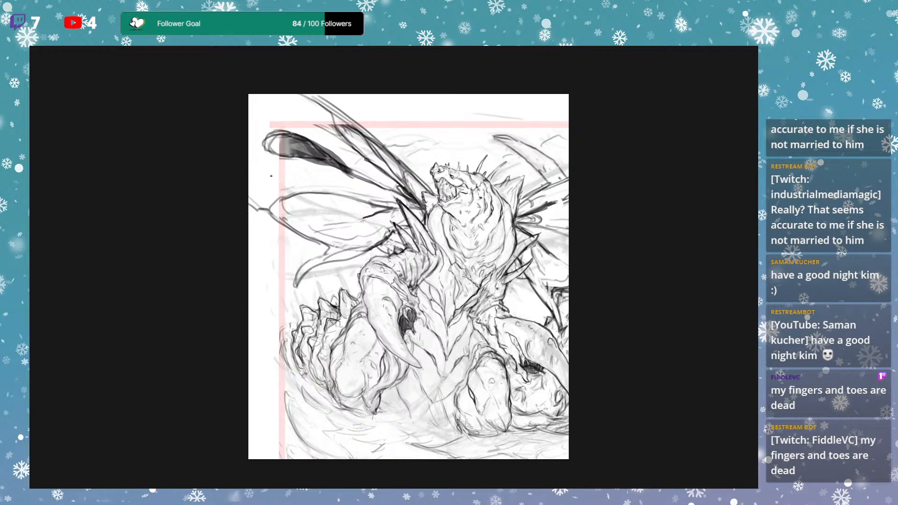
Add a line from the left-hand upper wing to the canvas corner and clear most of the pink frame around the drawing.
mouse_move(299, 186)
mouse_down()
mouse_move(265, 142)
mouse_move(250, 150)
mouse_move(274, 125)
mouse_move(249, 103)
mouse_up()
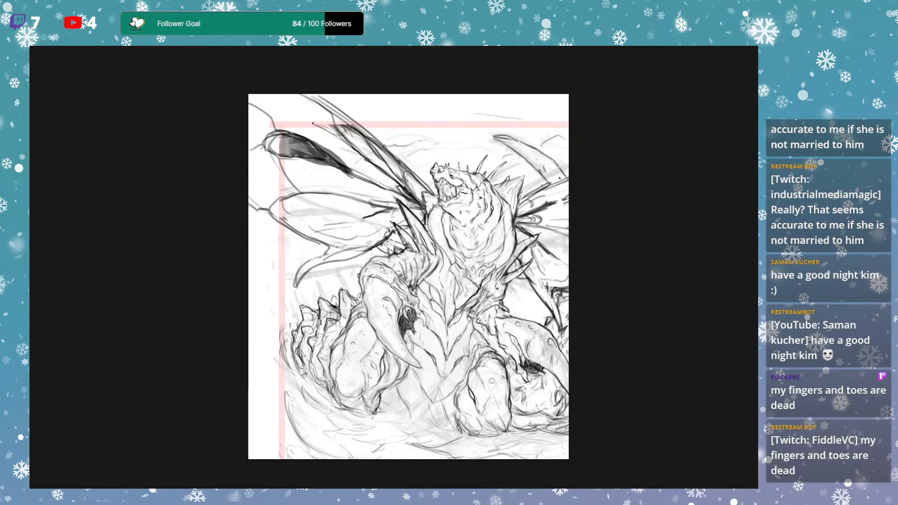
drag(598, 190, 605, 185)
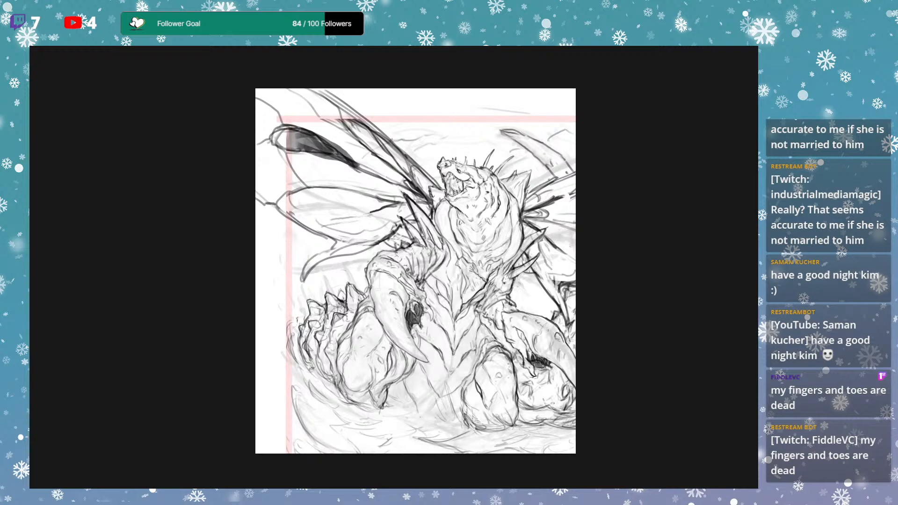
key(ctrl+comma)
key(ctrl+comma)
key(ctrl+comma)
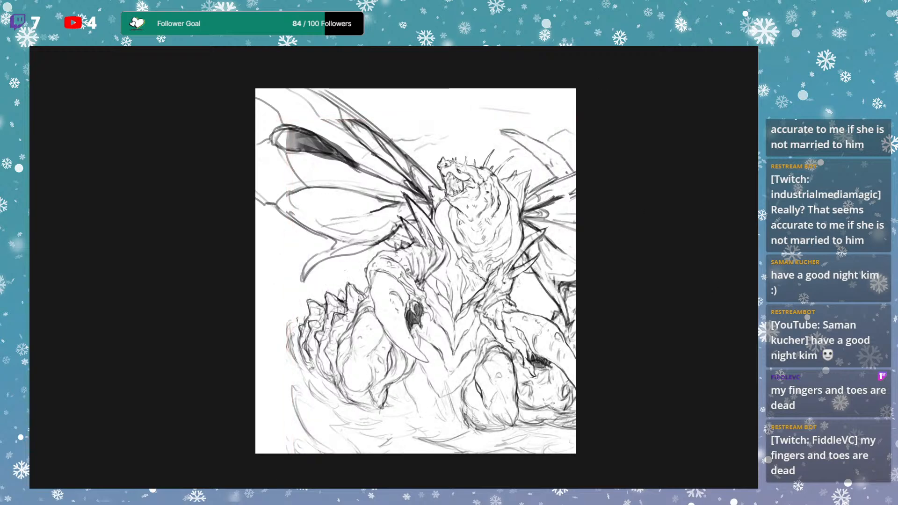
key(ctrl+comma)
mouse_move(283, 218)
mouse_down()
mouse_move(296, 243)
mouse_move(291, 381)
mouse_move(268, 244)
mouse_move(291, 214)
mouse_move(307, 145)
mouse_move(278, 207)
mouse_up()
key(Delete)
key(Delete)
mouse_move(349, 80)
mouse_down()
mouse_move(403, 125)
mouse_move(541, 126)
mouse_move(529, 89)
mouse_up()
key(Delete)
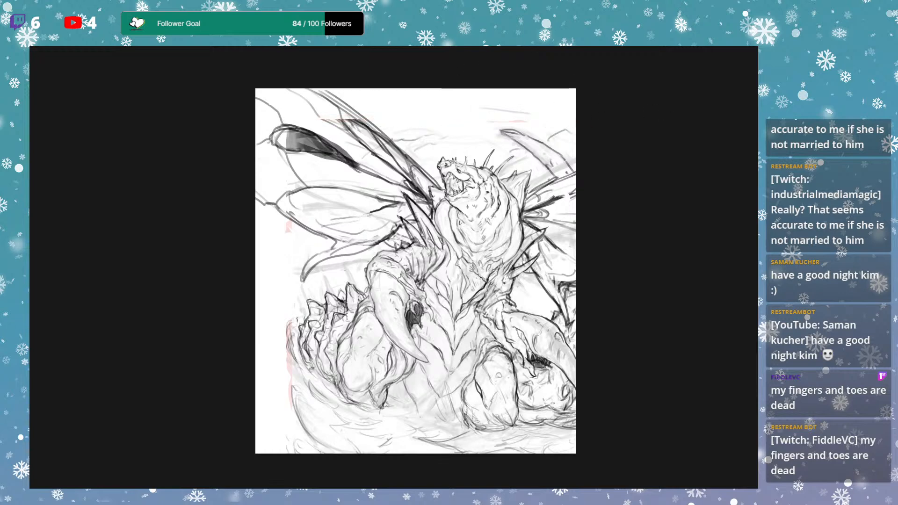
key(ctrl+comma)
key(ctrl+comma)
Sketch long curved sweeping strokes in the blank margin beside the left-hand spiked claw.
drag(289, 414, 265, 332)
drag(287, 365, 298, 376)
drag(261, 337, 275, 340)
drag(258, 280, 281, 329)
mouse_move(293, 337)
mouse_down()
mouse_move(321, 366)
mouse_move(307, 344)
mouse_up()
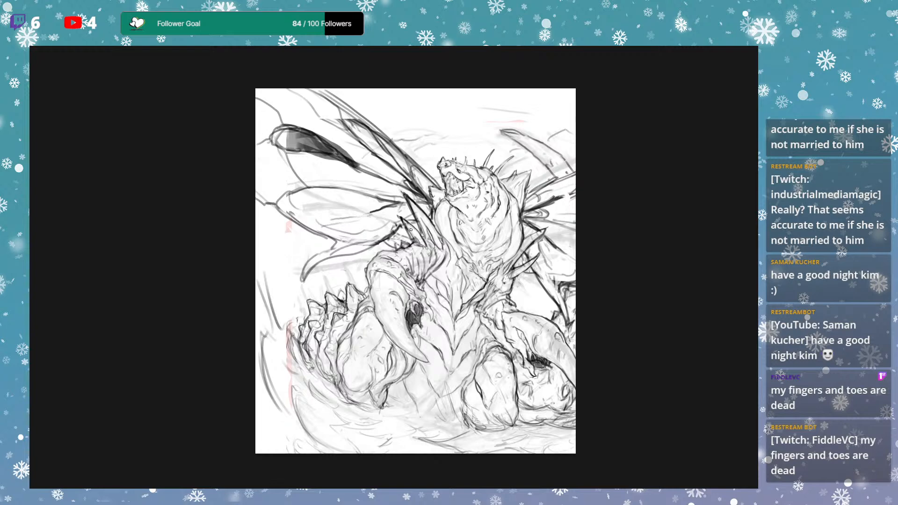
drag(258, 296, 290, 358)
drag(299, 364, 316, 374)
drag(275, 323, 302, 353)
drag(302, 353, 336, 375)
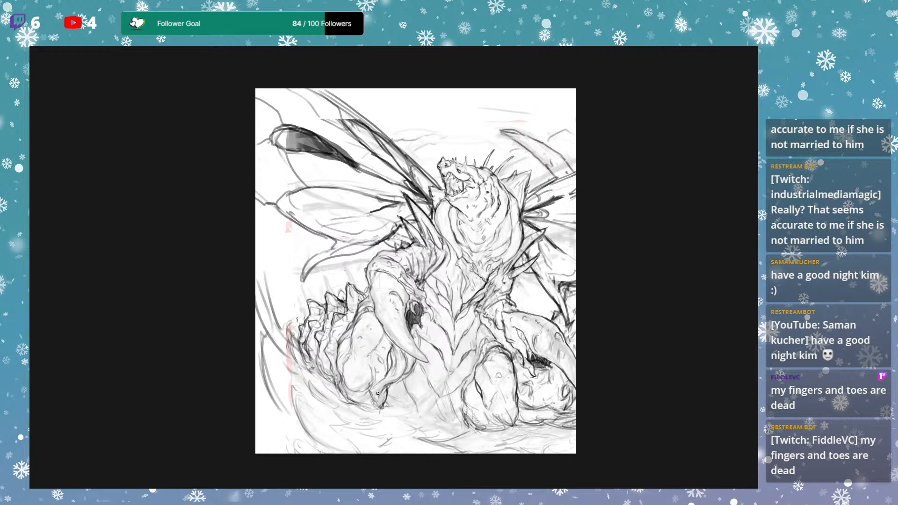
Continue the sweeping strokes beneath the left-hand claw and add short ones near the canvas's lower corner.
drag(287, 361, 359, 404)
drag(623, 373, 634, 375)
drag(487, 422, 529, 427)
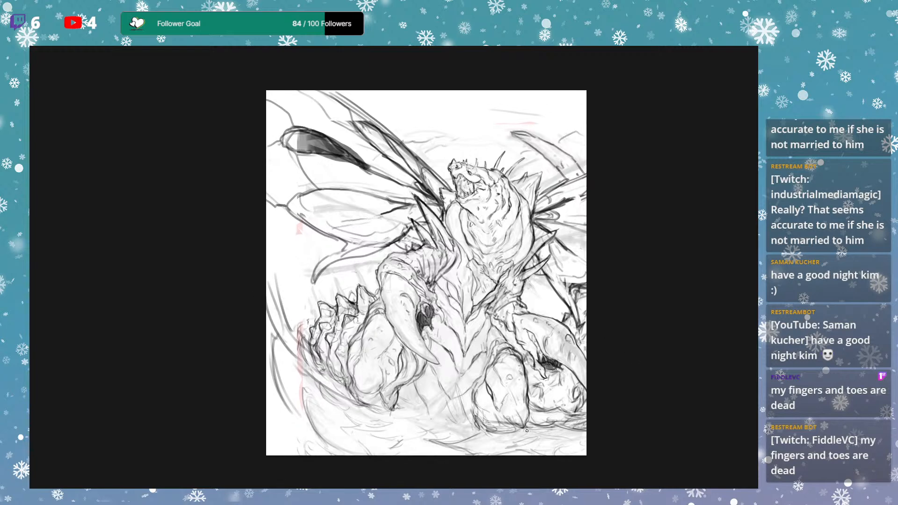
drag(311, 376, 342, 401)
mouse_move(287, 435)
mouse_down()
mouse_move(313, 447)
mouse_move(280, 440)
mouse_up()
drag(266, 425, 272, 434)
drag(278, 335, 371, 393)
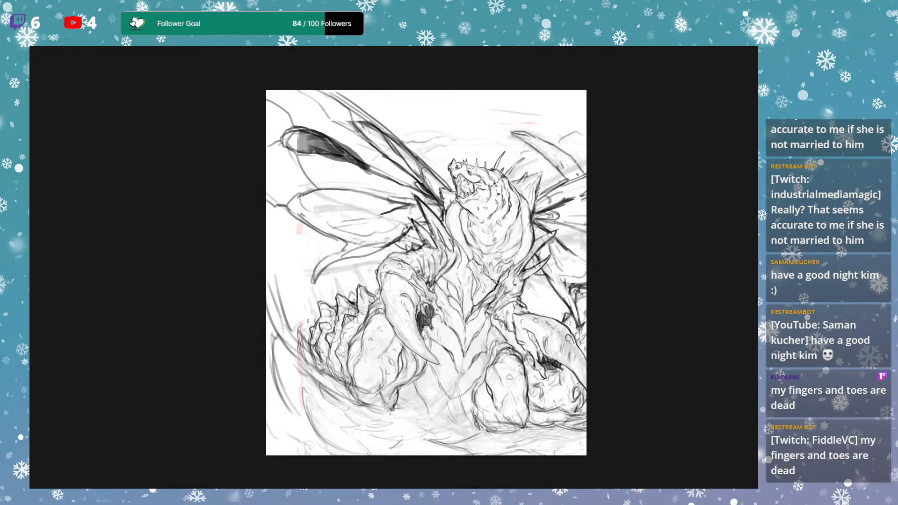
Apply a slight transform to the drawing and lengthen the pointed tip of the large curved spike behind the head.
drag(656, 310, 682, 310)
key(ctrl+t)
key(Return)
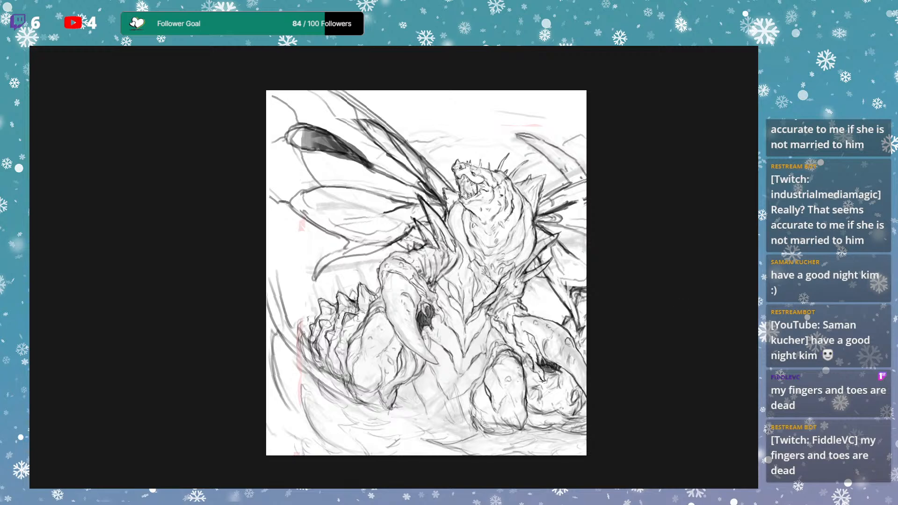
mouse_move(523, 136)
mouse_down()
mouse_move(504, 126)
mouse_move(516, 128)
mouse_up()
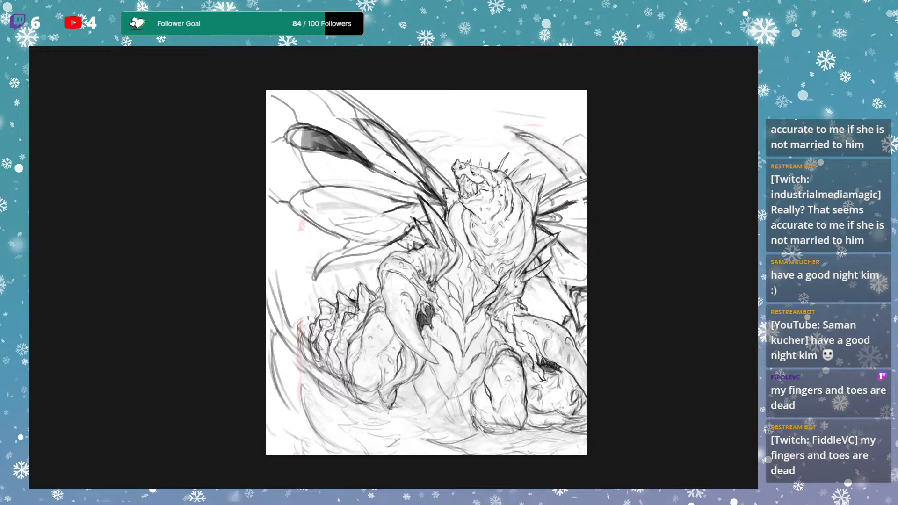
Try an arc across the left-hand lower wing, undo it, and add a small mark below the wing.
drag(300, 230, 343, 189)
key(ctrl+z)
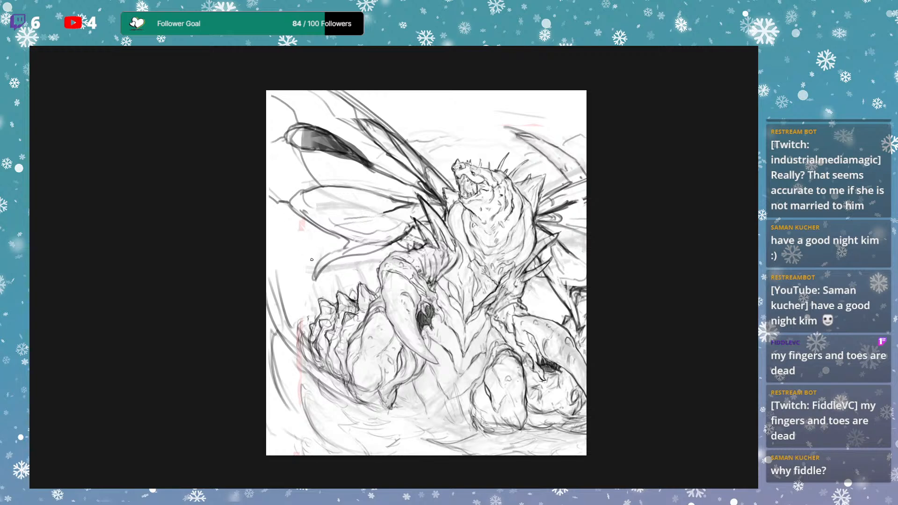
drag(297, 282, 306, 288)
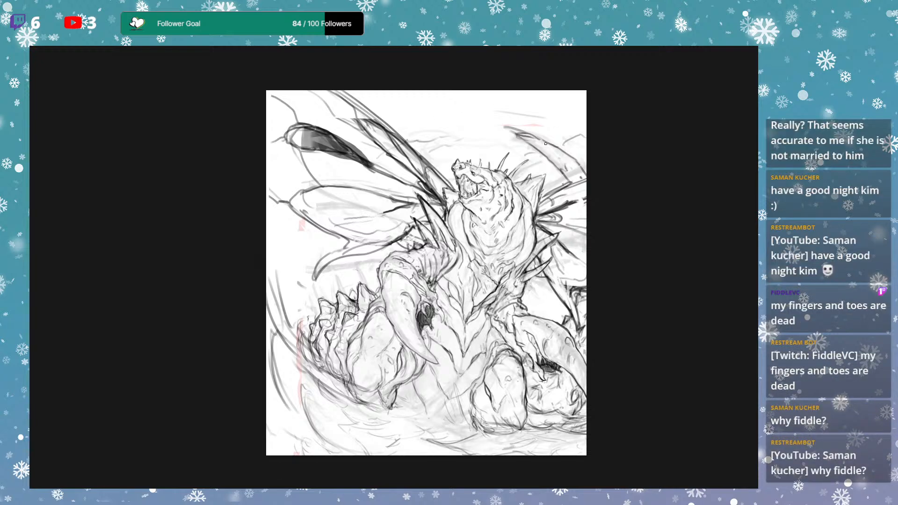
key(ctrl+t)
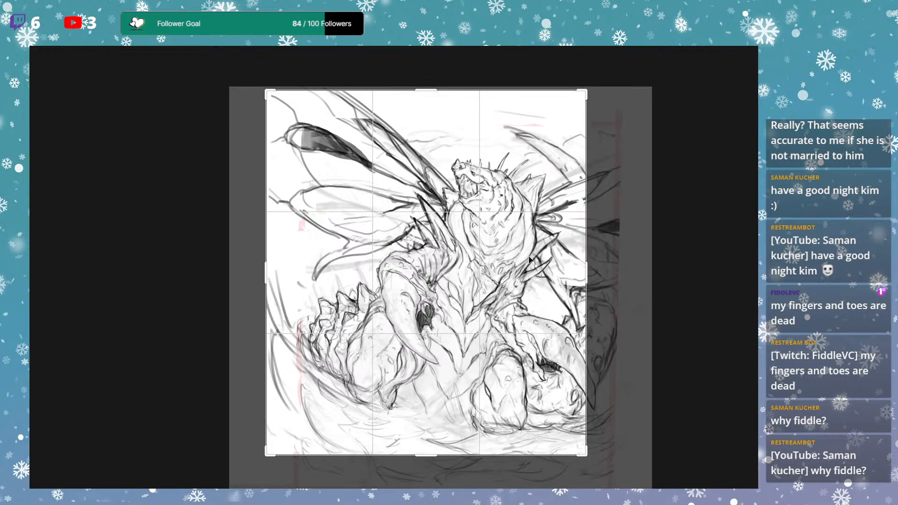
key(Escape)
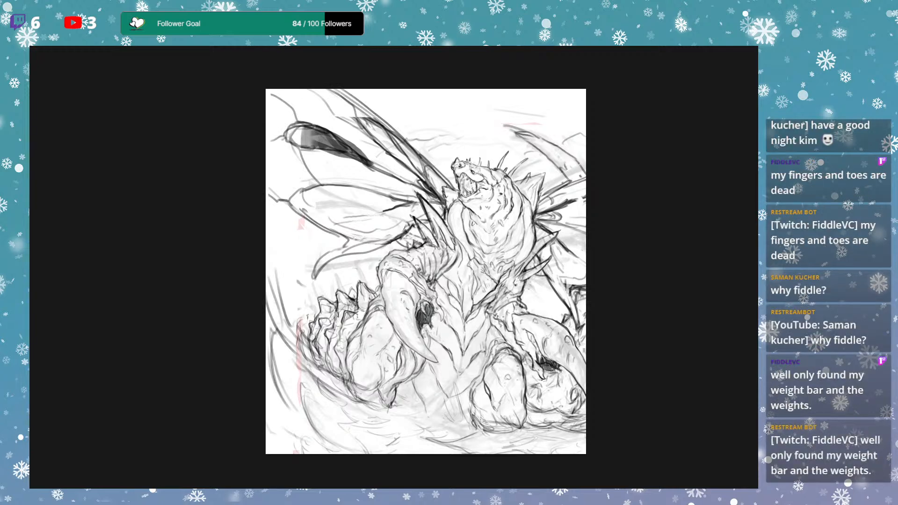
Paint a small dark flying shape above the left-hand wings and sketch two faint curved trails across the wings.
drag(406, 123, 421, 114)
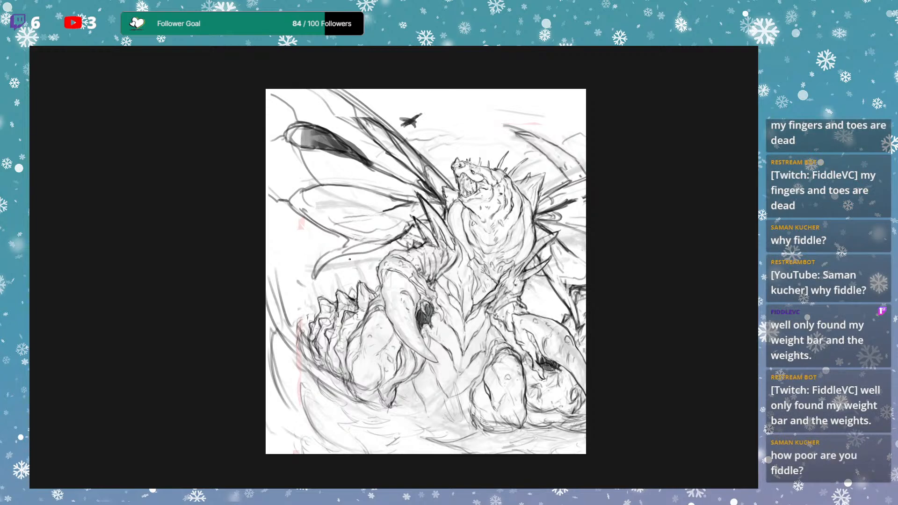
drag(297, 284, 356, 163)
mouse_move(293, 296)
mouse_down()
mouse_move(289, 253)
mouse_move(381, 144)
mouse_up()
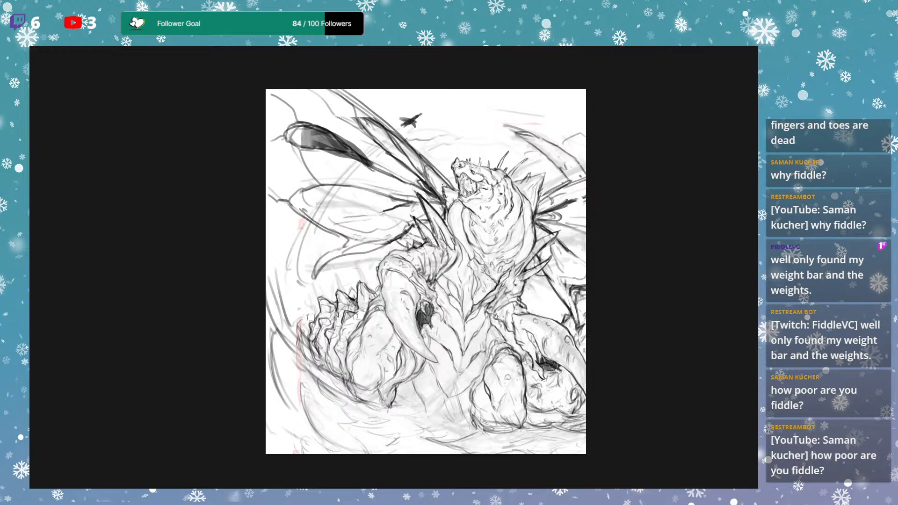
Add short radiating strokes around the head's spikes and duplicate the dark flying shape beside the first one.
mouse_move(486, 141)
mouse_down()
mouse_move(492, 158)
mouse_move(477, 155)
mouse_move(483, 143)
mouse_move(503, 146)
mouse_up()
key(v)
mouse_move(423, 118)
alt+mouse_down()
mouse_move(449, 113)
mouse_move(476, 125)
mouse_move(453, 119)
mouse_move(415, 130)
mouse_move(423, 131)
alt+mouse_up()
key(ctrl+t)
key(Return)
key(b)
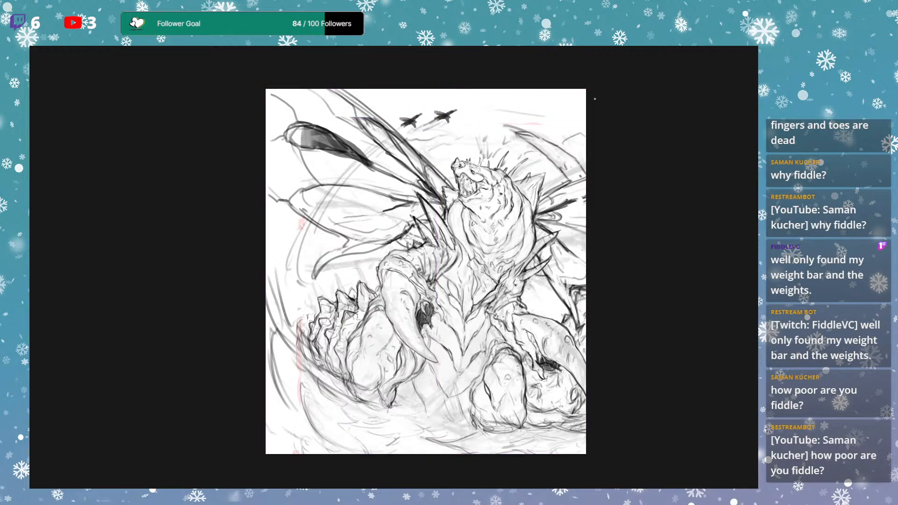
Try curved strokes from the flying shapes and across the body, undo them, and draw a thin line across the neck.
key(b)
drag(424, 134, 420, 243)
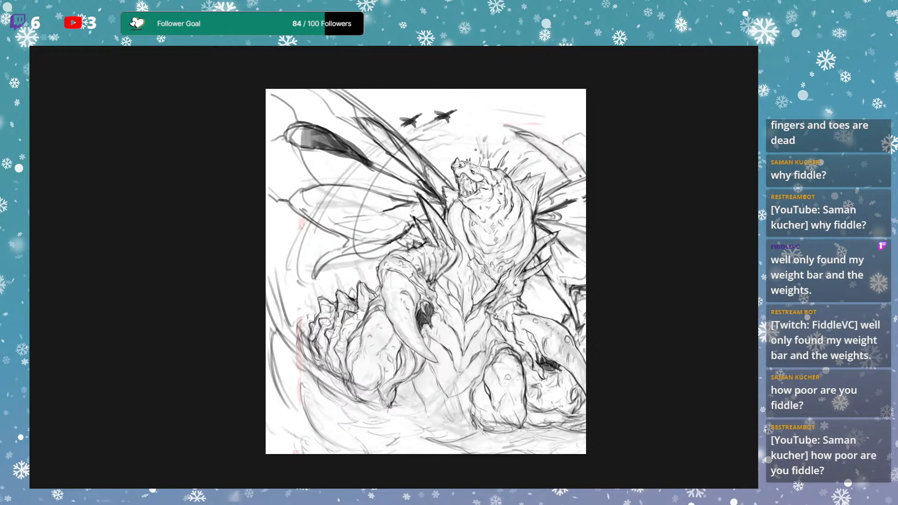
key(ctrl+z)
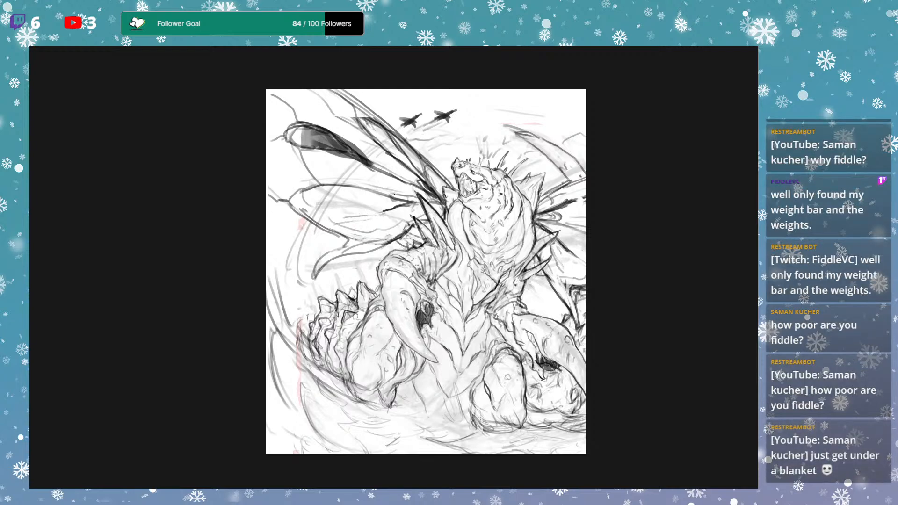
drag(342, 219, 552, 225)
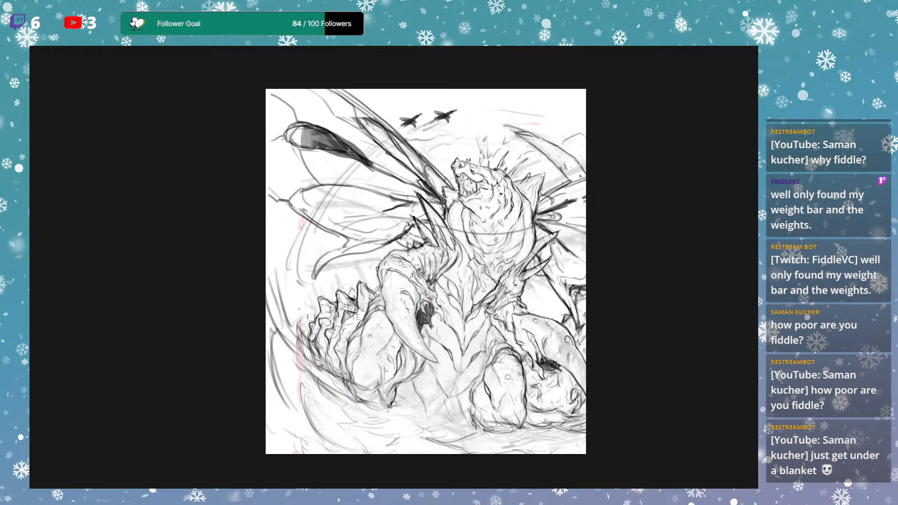
key(ctrl+z)
drag(348, 230, 517, 237)
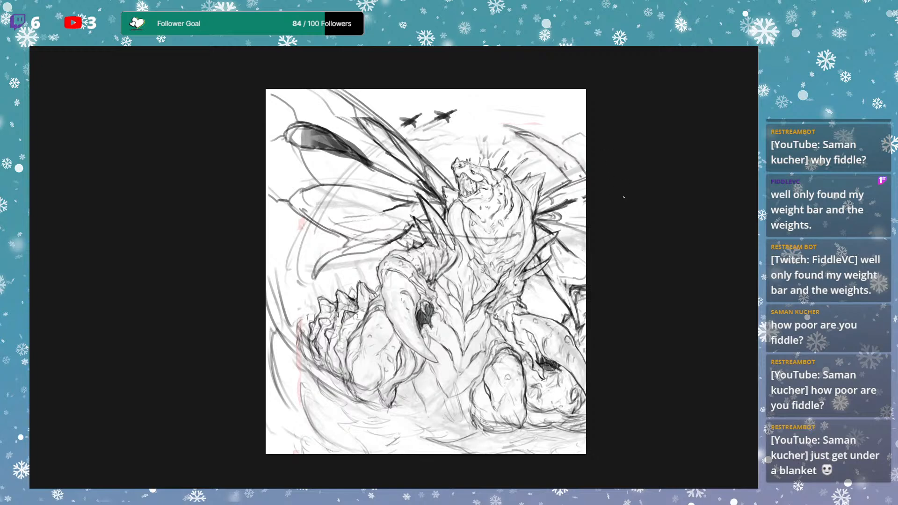
scroll(518, 248, down, 1)
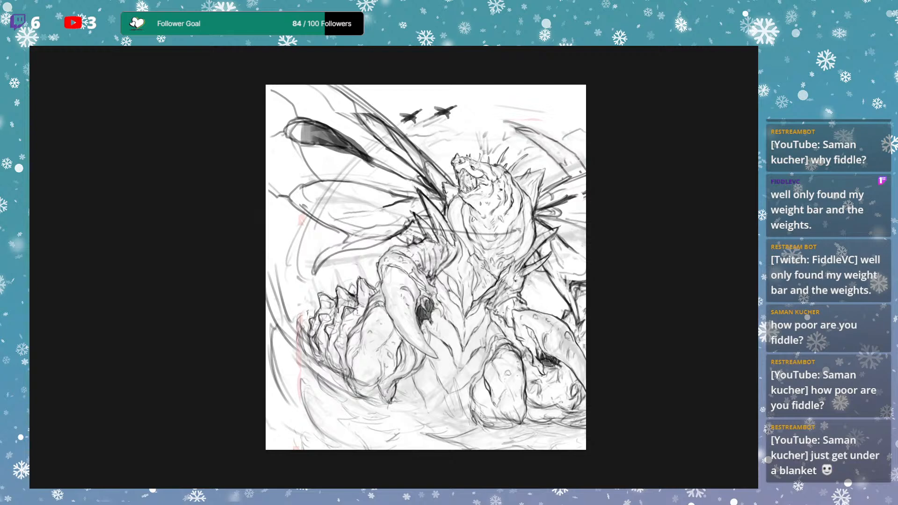
Compare the extended composition with the original framed version by switching back and forth between them.
key(ctrl+z)
key(ctrl+shift+z)
key(ctrl+z)
key(ctrl+shift+z)
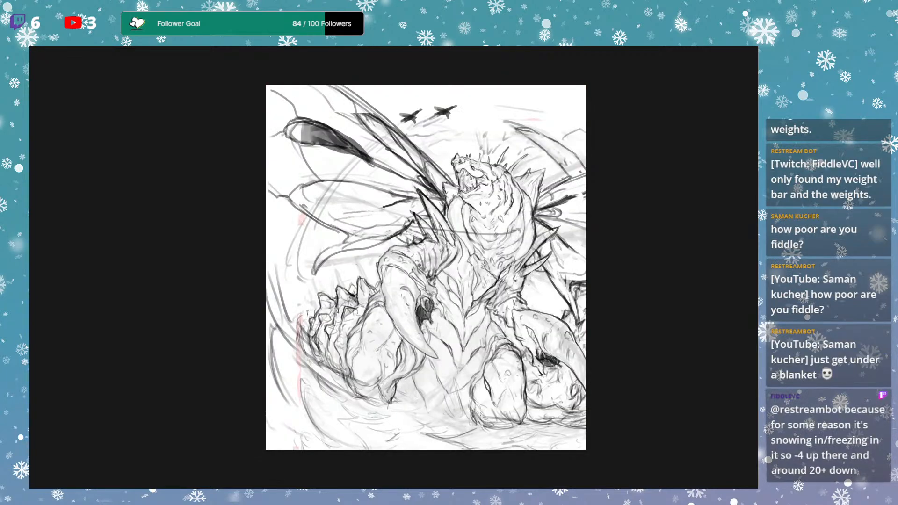
key(ctrl+z)
key(ctrl+shift+z)
key(ctrl+z)
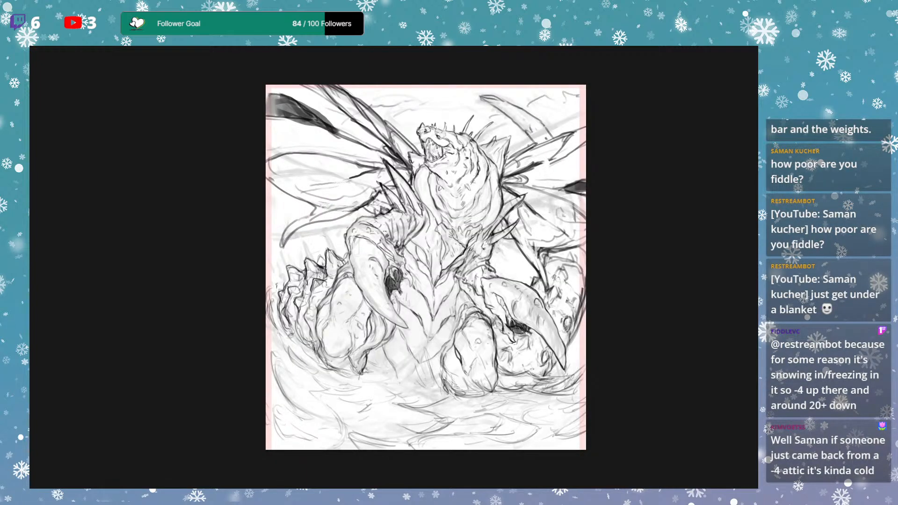
key(ctrl+shift+z)
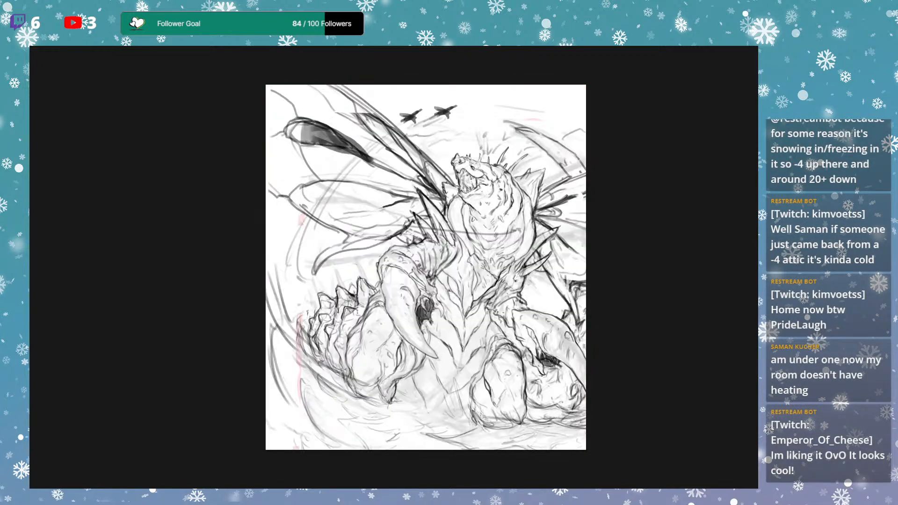
key(ctrl+z)
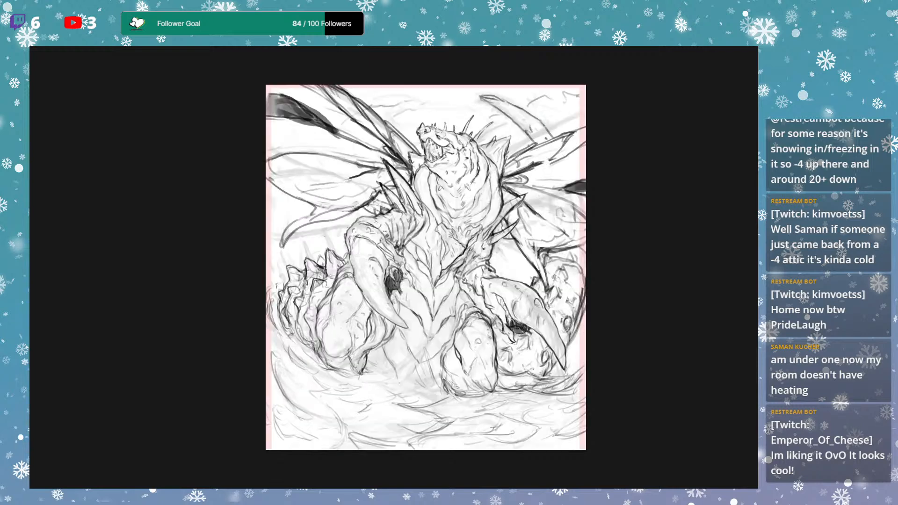
key(ctrl+shift+z)
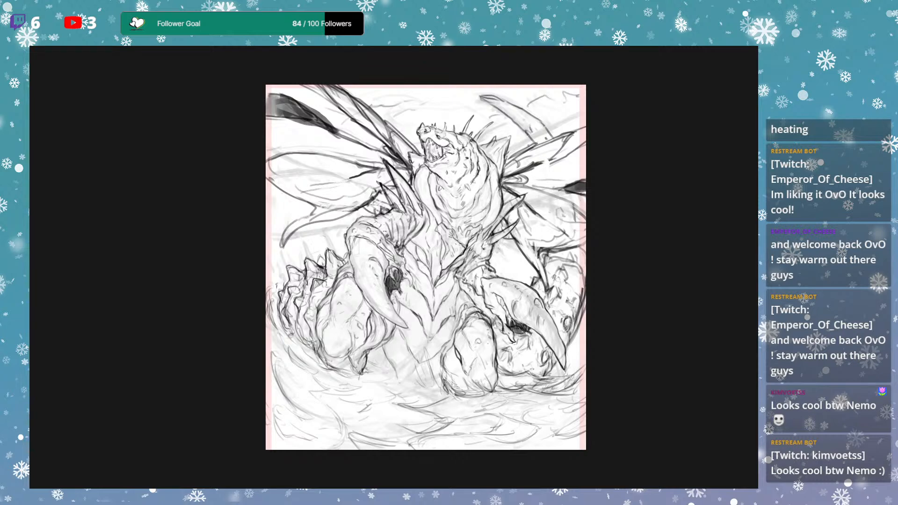
mouse_move(475, 356)
mouse_down()
mouse_move(506, 370)
mouse_move(482, 407)
mouse_move(440, 400)
mouse_move(502, 406)
mouse_move(466, 416)
mouse_move(549, 401)
mouse_move(449, 434)
mouse_move(554, 415)
mouse_up()
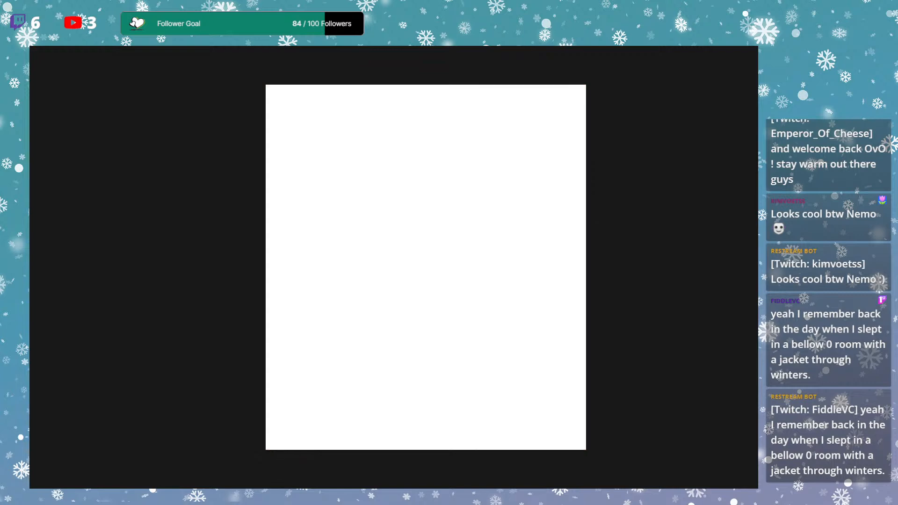
drag(575, 248, 577, 254)
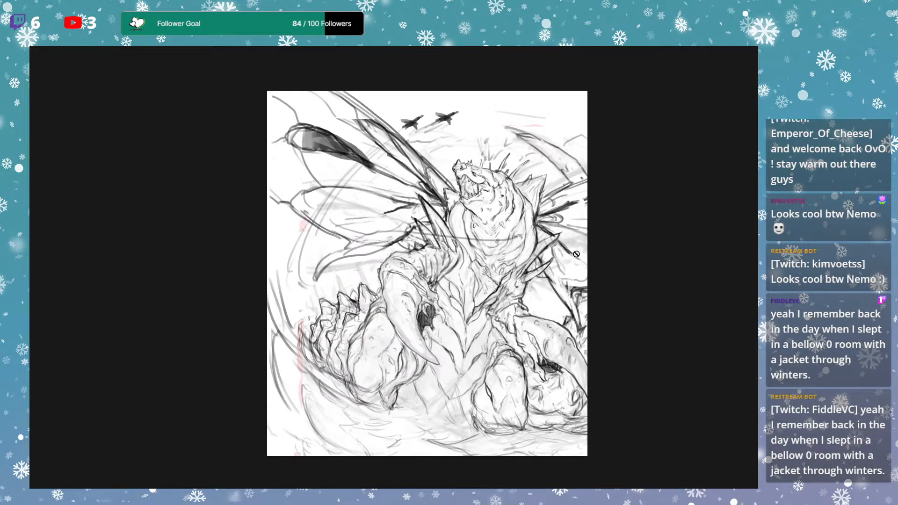
drag(502, 218, 508, 218)
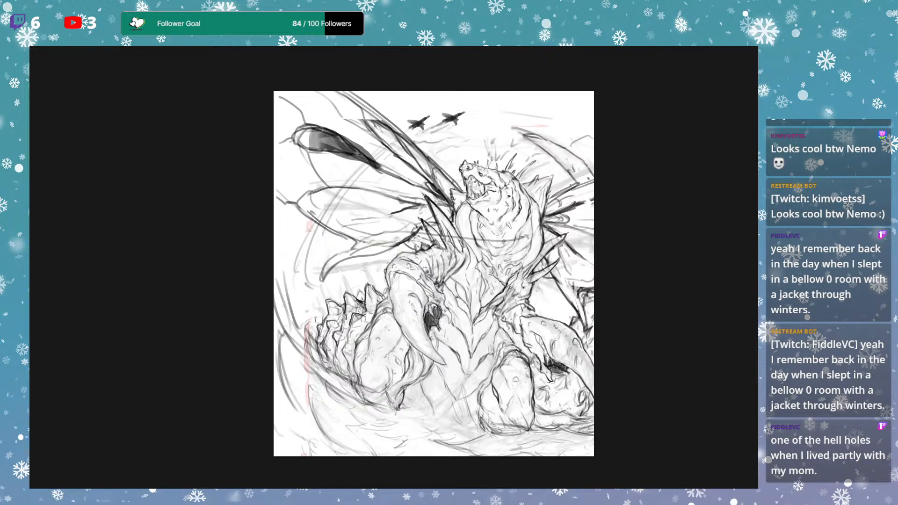
Colour the line across the neck red with an orange burst at its end, and try short red trails behind the flying shapes.
mouse_move(461, 239)
mouse_down()
mouse_move(515, 237)
mouse_move(515, 228)
mouse_move(520, 244)
mouse_move(526, 227)
mouse_up()
drag(504, 167, 503, 163)
drag(414, 125, 397, 140)
drag(440, 122, 424, 133)
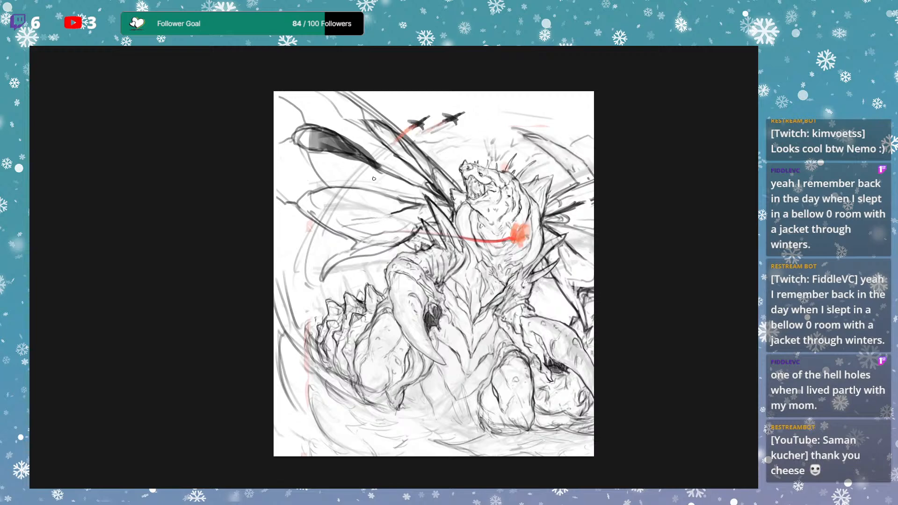
key(ctrl+z)
Paint small orange impact spots on the head's spikes, the lower neck and the throat beside the wing base.
drag(507, 171, 498, 171)
drag(522, 267, 517, 257)
mouse_move(543, 191)
mouse_down()
mouse_move(537, 200)
mouse_move(548, 212)
mouse_up()
drag(449, 209, 452, 222)
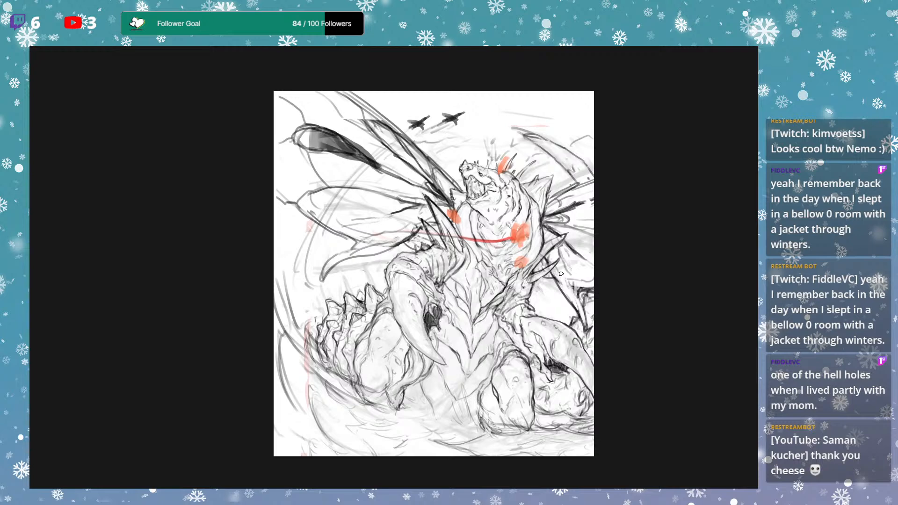
Draw a long orange arc from the first flying shape around the left-hand wings, curling back towards the spiked claw.
drag(417, 125, 357, 304)
key(ctrl+z)
drag(419, 126, 323, 298)
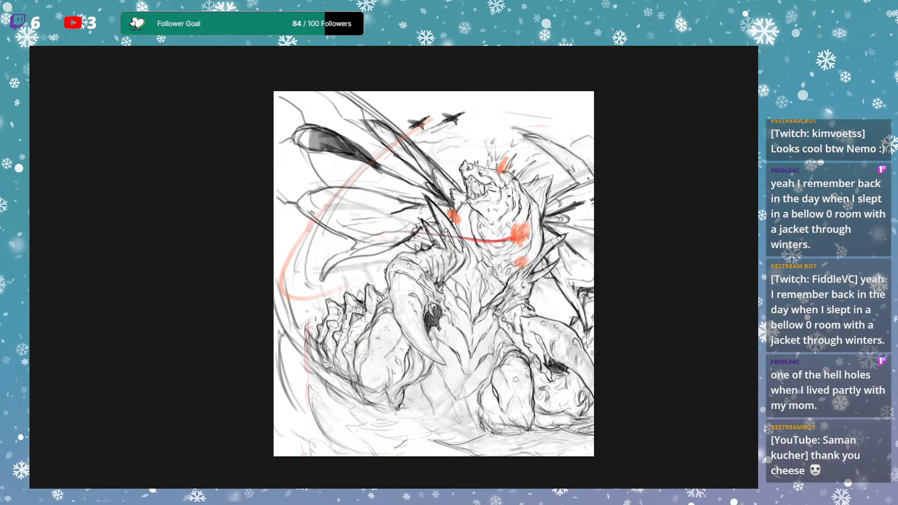
scroll(530, 183, up, 1)
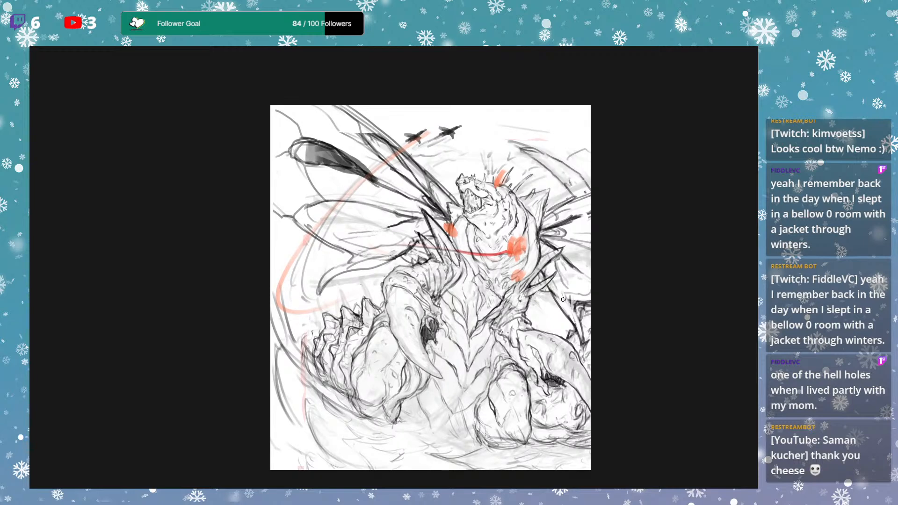
scroll(623, 266, down, 1)
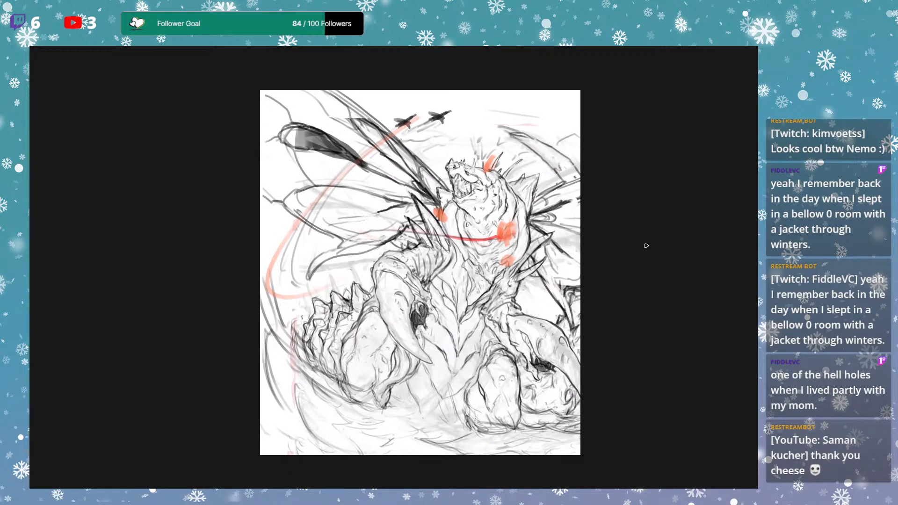
Select the curved claw-like tip above the right-hand wings with a freehand outline and rework its shape with a transform.
scroll(639, 263, up, 2)
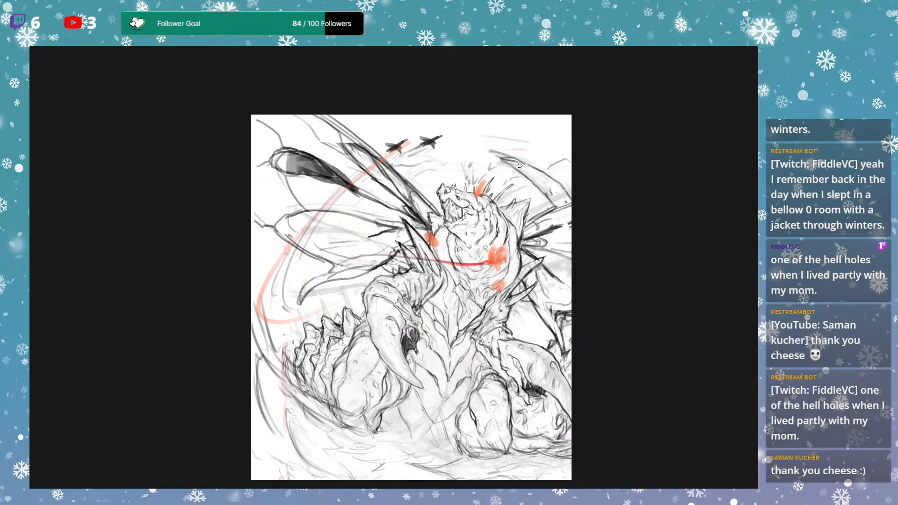
mouse_move(475, 117)
mouse_down()
mouse_move(557, 211)
mouse_move(569, 206)
mouse_up()
key(ctrl+z)
mouse_move(489, 151)
mouse_down()
mouse_move(562, 178)
mouse_move(570, 192)
mouse_move(517, 180)
mouse_move(489, 137)
mouse_move(561, 205)
mouse_up()
key(ctrl+z)
key(Return)
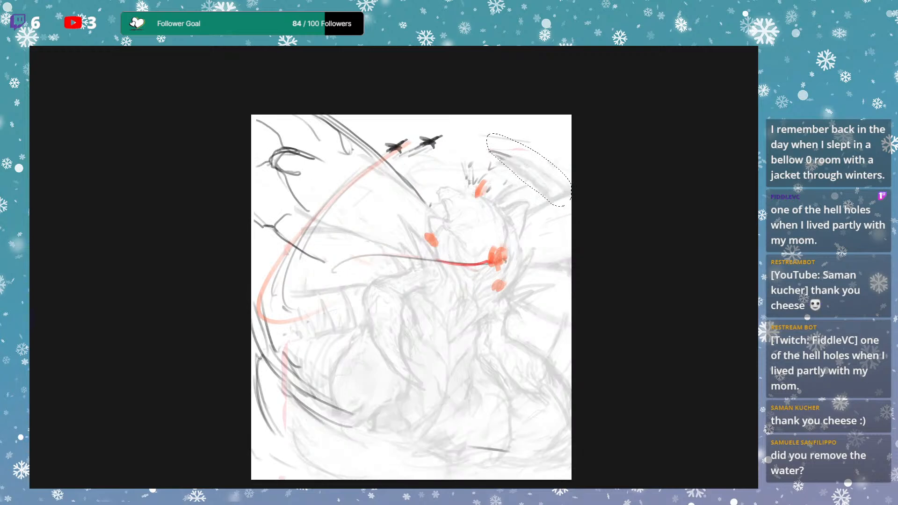
mouse_move(495, 136)
mouse_down()
mouse_move(550, 155)
mouse_move(530, 149)
mouse_move(529, 136)
mouse_move(531, 155)
mouse_up()
key(ctrl+t)
key(Return)
key(ctrl+d)
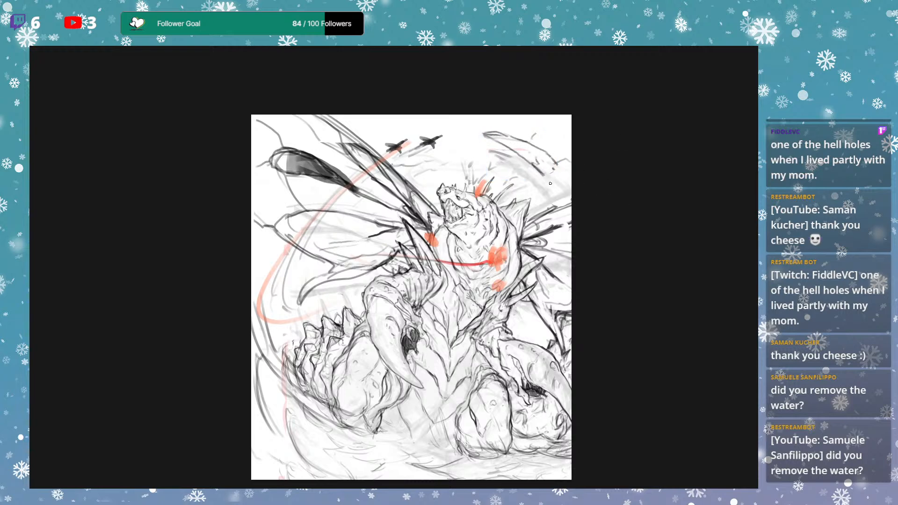
Redraw the trailing edge of the curved tip and shift the two small flying shapes slightly down and left.
drag(543, 174, 565, 212)
drag(553, 159, 574, 185)
mouse_move(397, 117)
mouse_down()
mouse_move(403, 171)
mouse_move(383, 128)
mouse_move(388, 155)
mouse_move(401, 148)
mouse_move(426, 163)
mouse_up()
key(ctrl+d)
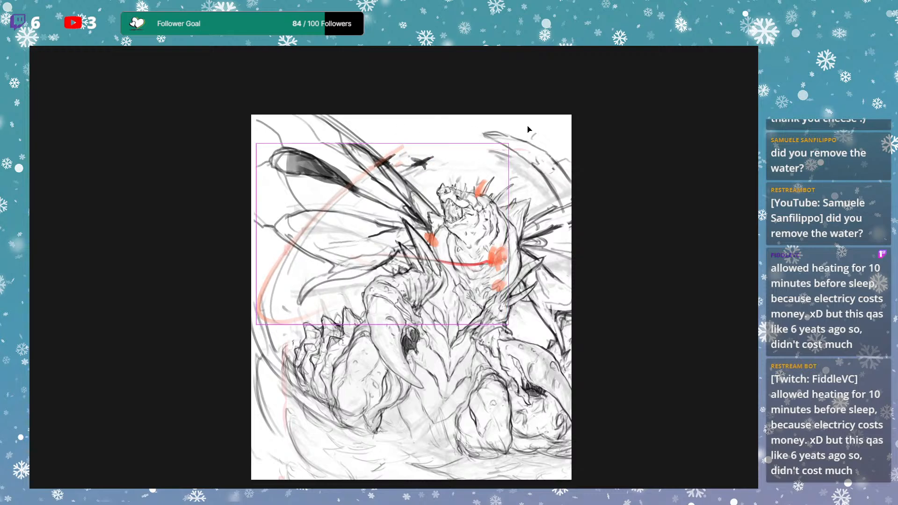
Sketch a faint motion arc above the left-hand wings and darken the inner edge of the curved tip with shading strokes.
drag(602, 177, 613, 163)
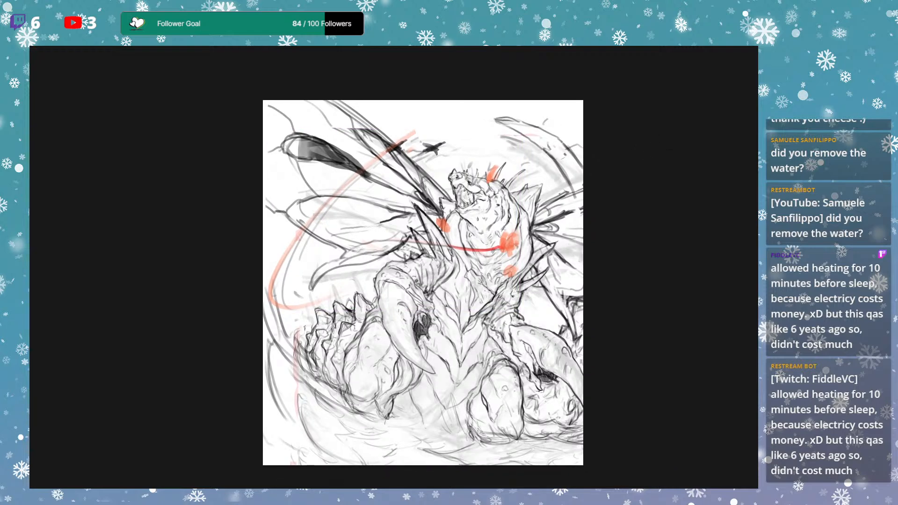
drag(397, 110, 371, 120)
scroll(567, 166, down, 2)
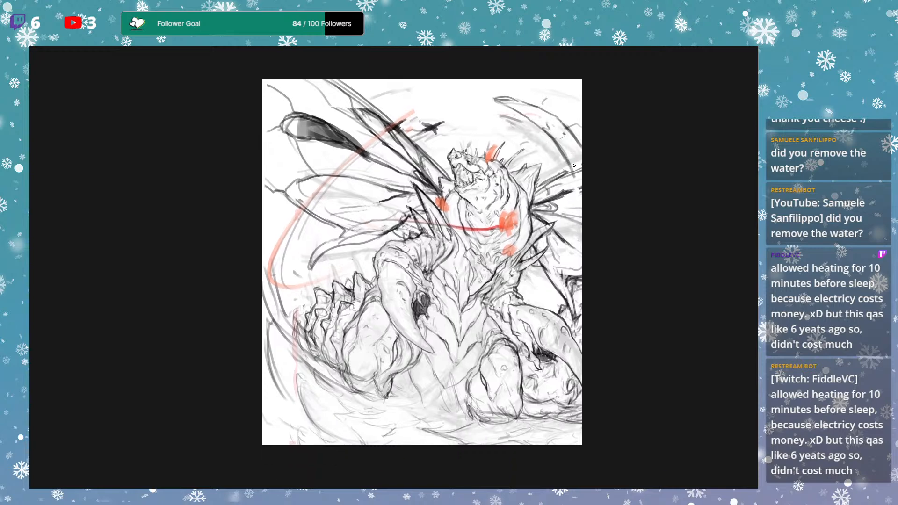
drag(579, 158, 591, 131)
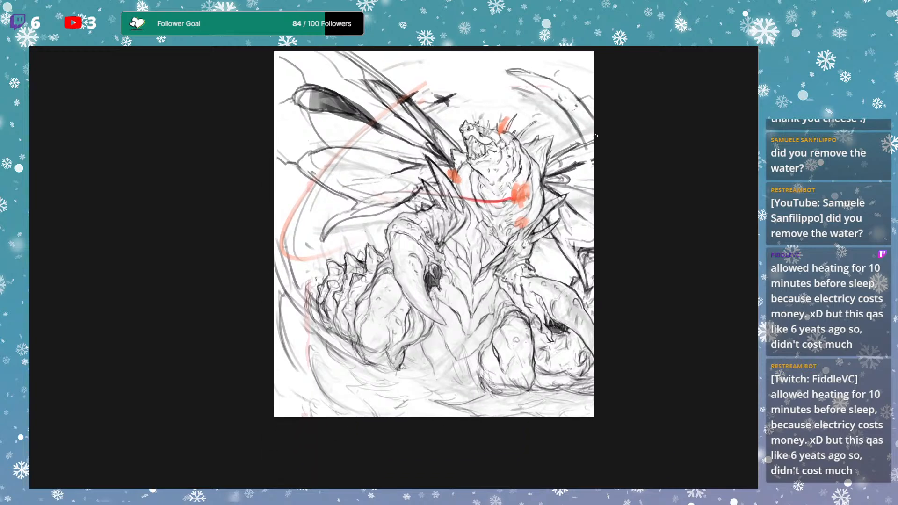
drag(524, 81, 579, 136)
drag(553, 98, 583, 146)
drag(622, 187, 624, 181)
drag(526, 72, 583, 111)
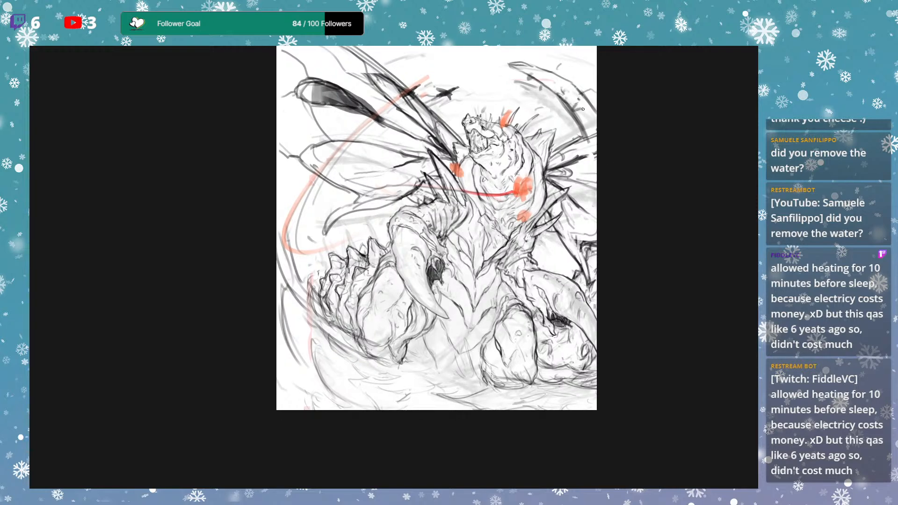
Examine the composition at its crop boundaries and compare it with the earlier framed version of the sketch.
drag(602, 141, 607, 187)
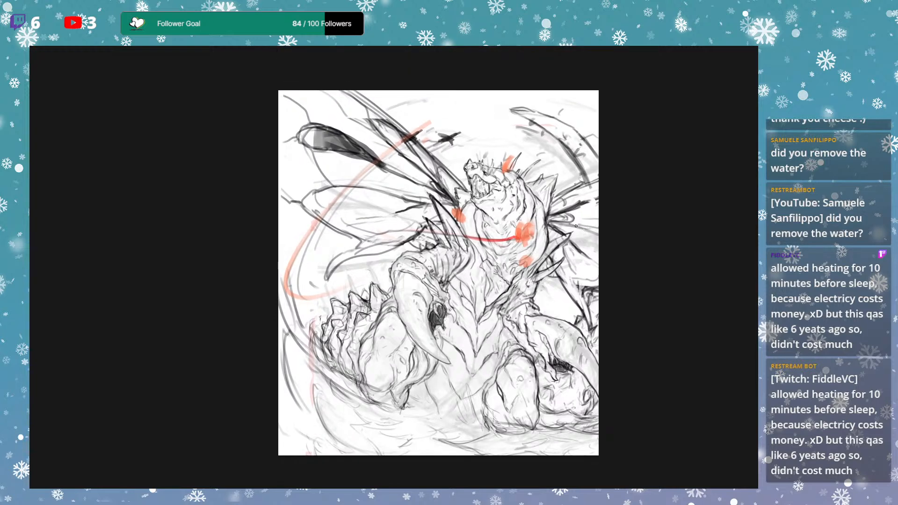
drag(558, 230, 570, 172)
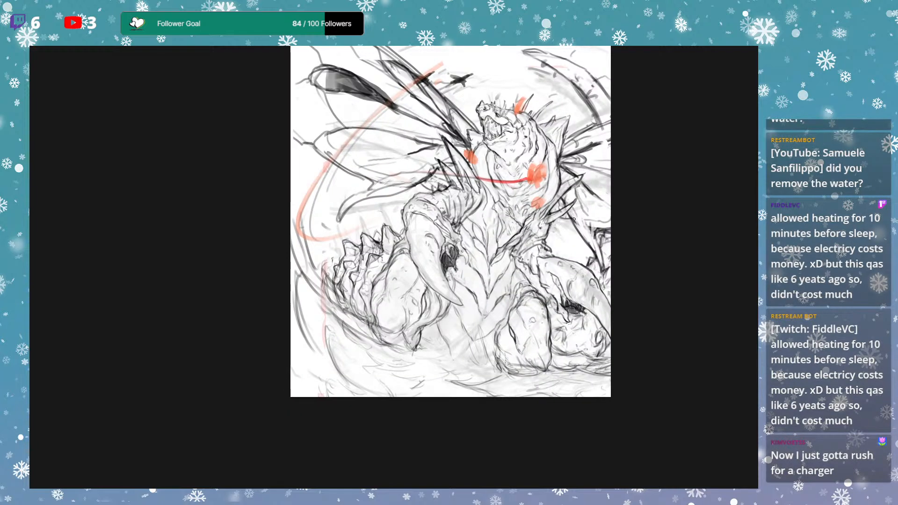
drag(509, 288, 510, 281)
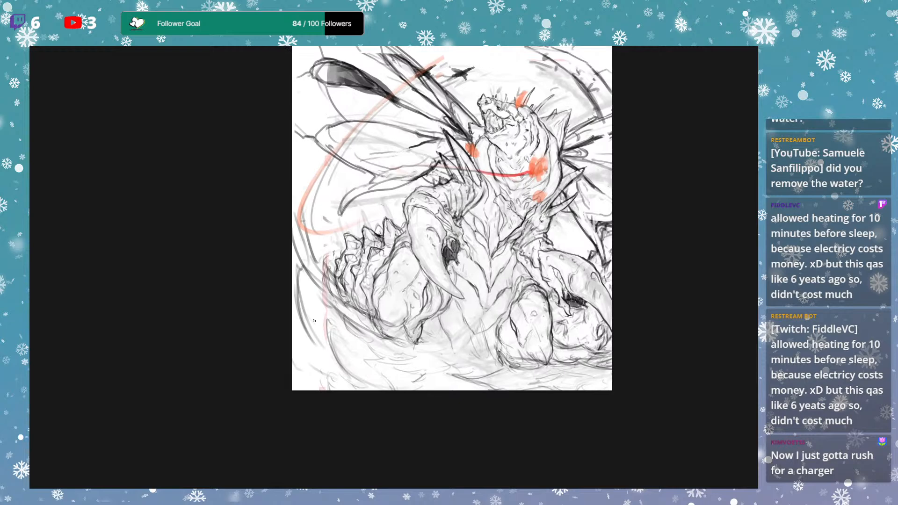
drag(591, 180, 563, 223)
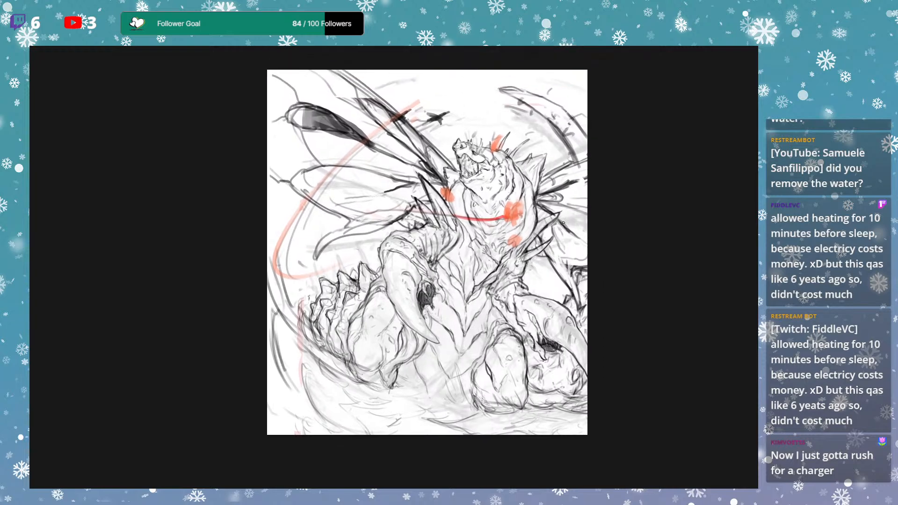
key(c)
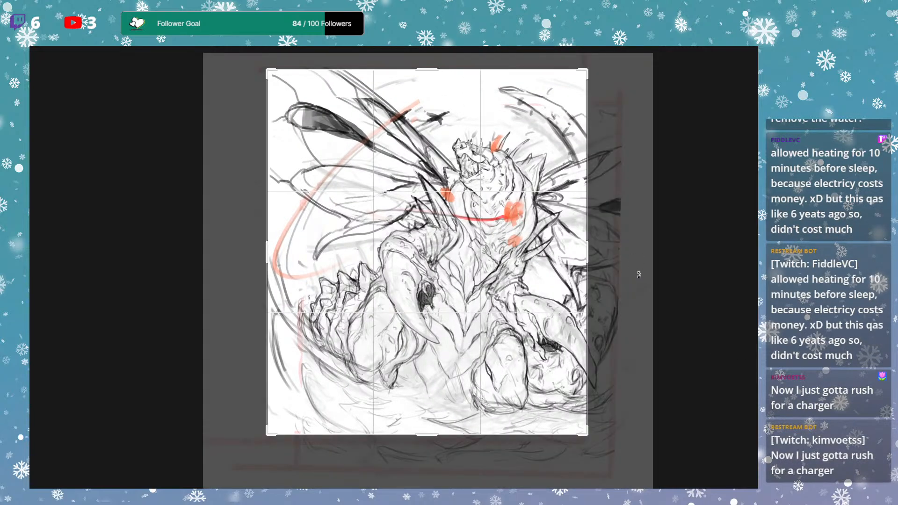
key(Return)
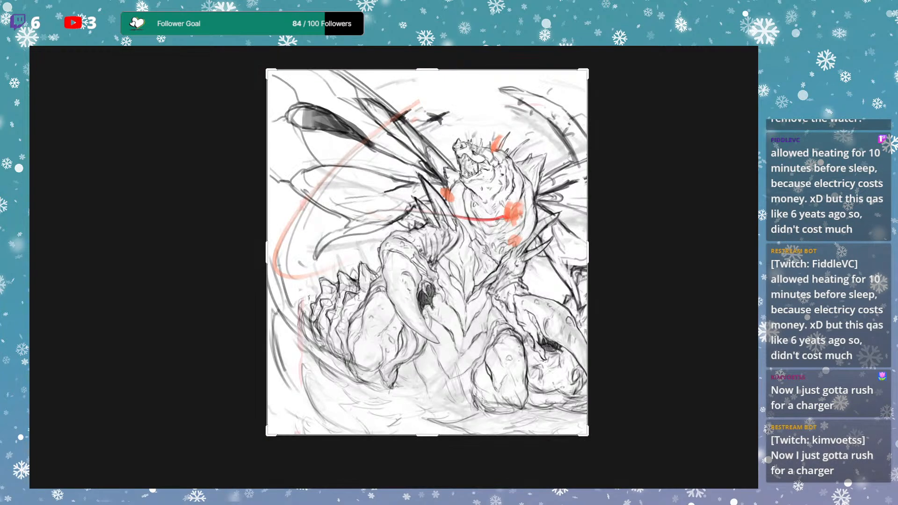
key(ctrl+v)
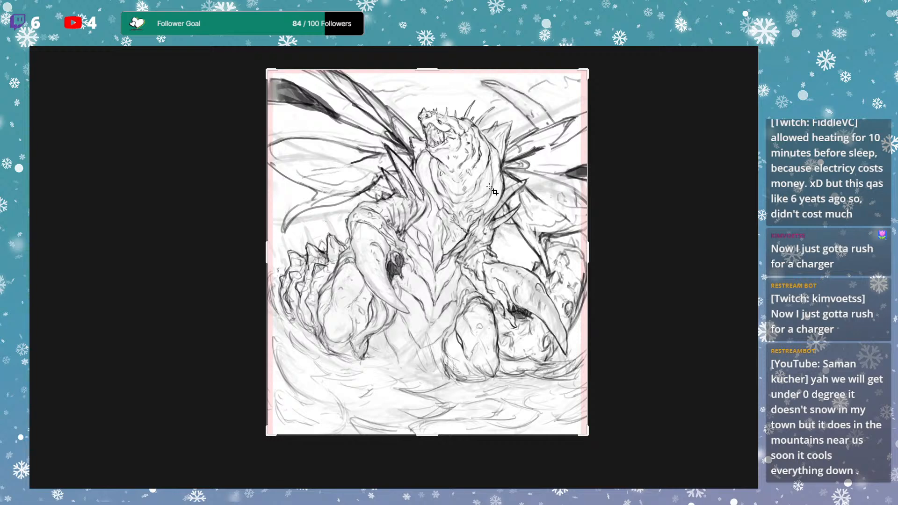
key(b)
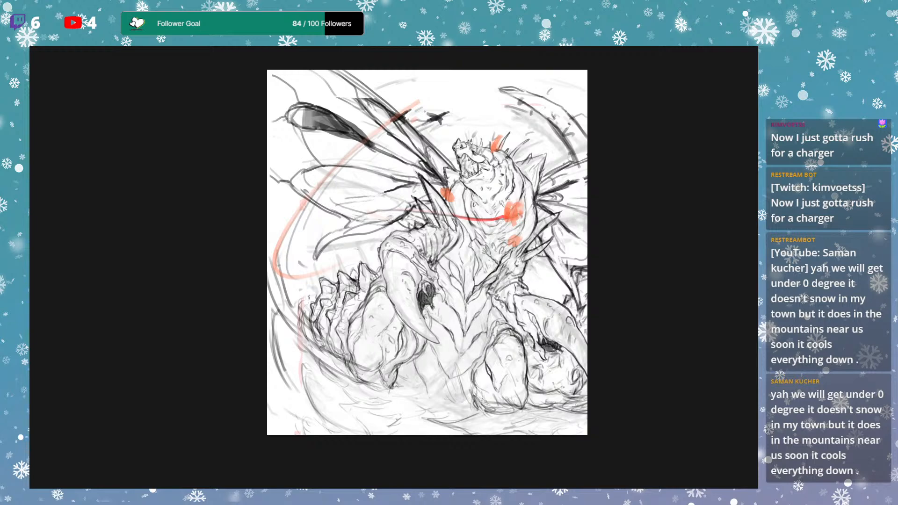
drag(546, 235, 581, 245)
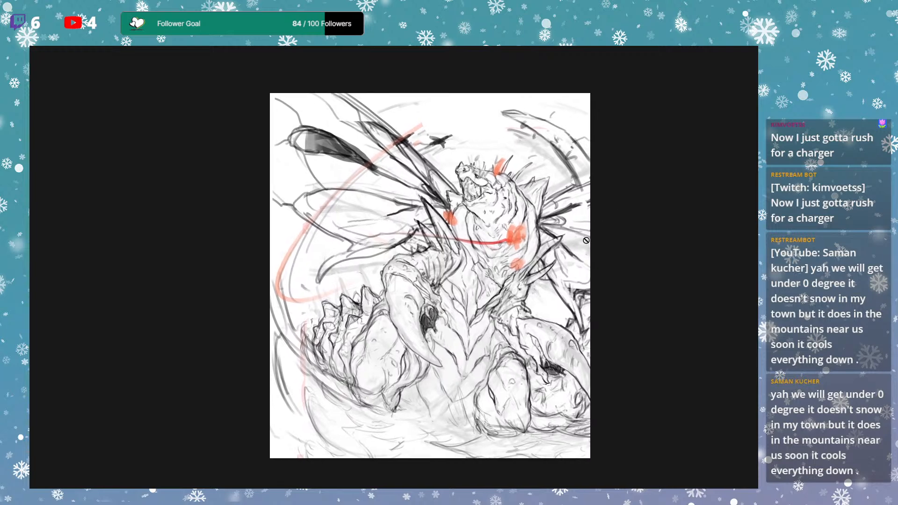
key(ctrl+z)
key(ctrl+shift+z)
drag(570, 279, 564, 278)
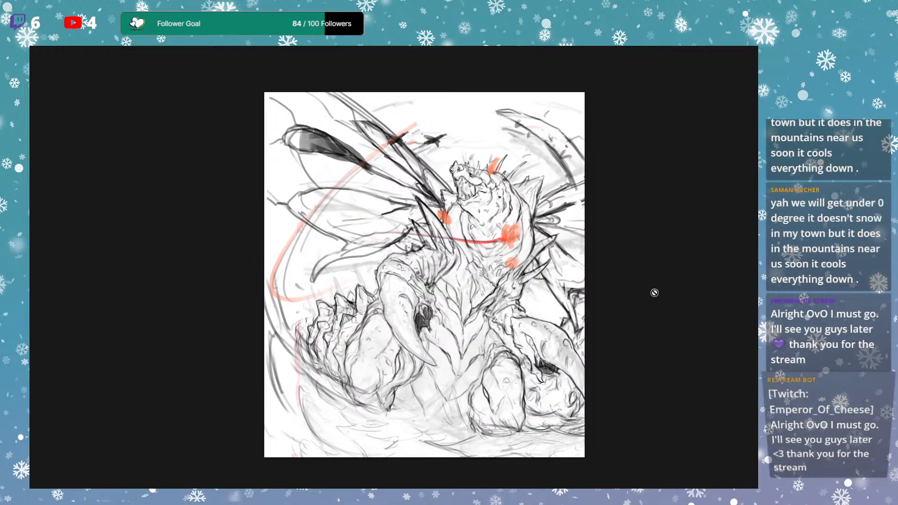
key(ctrl+z)
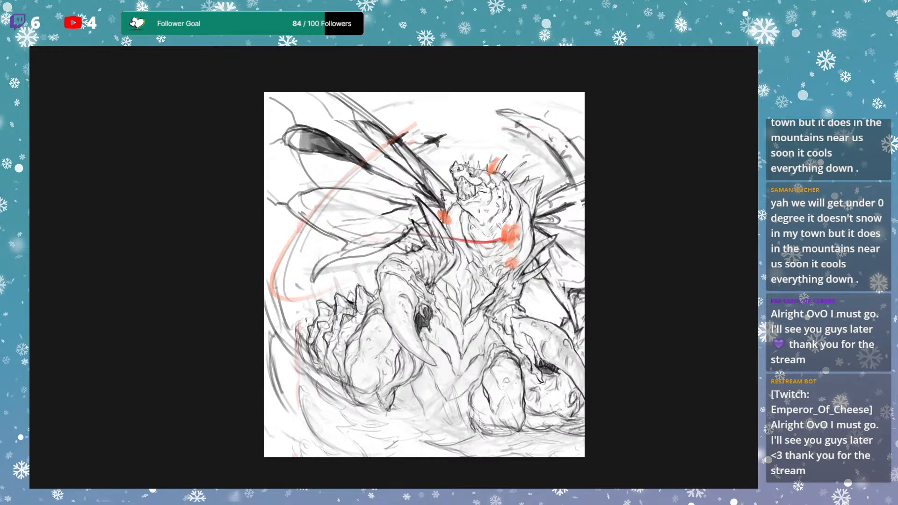
key(ctrl+t)
drag(690, 283, 692, 302)
drag(623, 326, 580, 323)
key(Return)
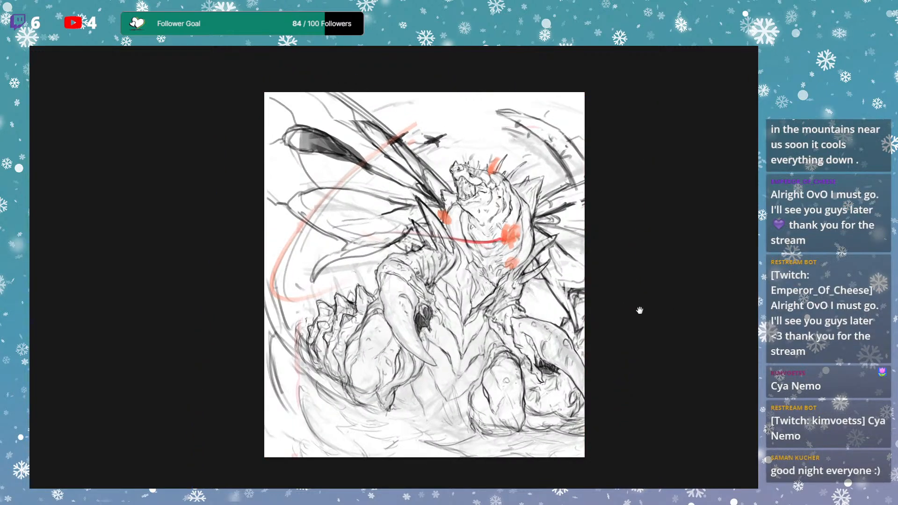
drag(622, 277, 620, 277)
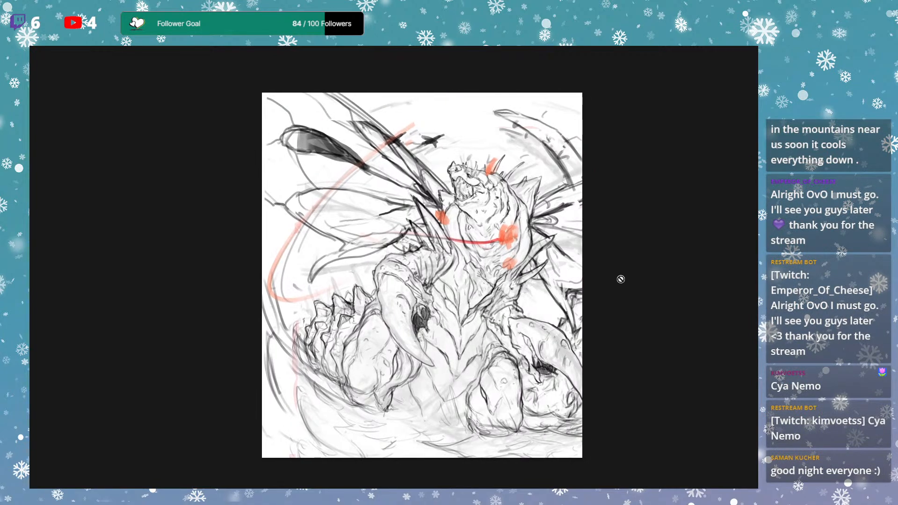